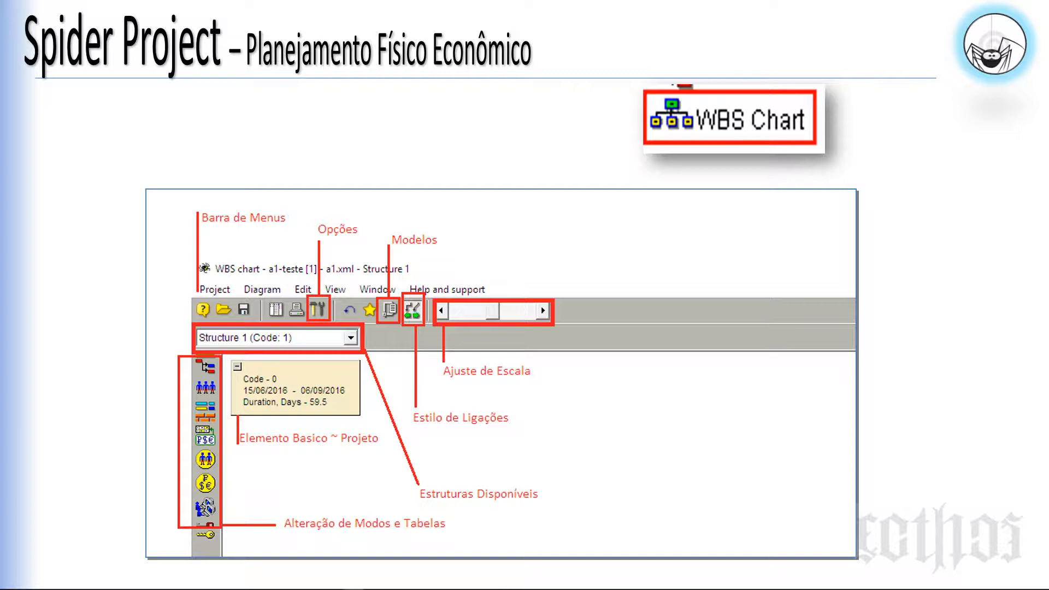
# Switch to Spider Project, collapse the Group work and Other categories, and open the project's WBS chart.
pyautogui.hotkey('alt', 'Tab')
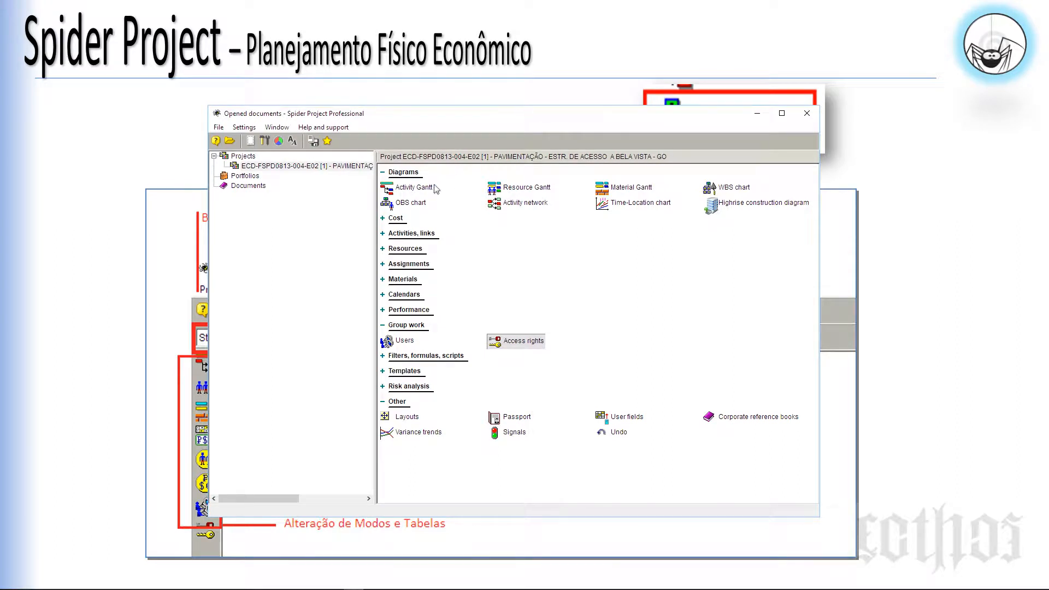
pyautogui.click(383, 326)
pyautogui.click(383, 386)
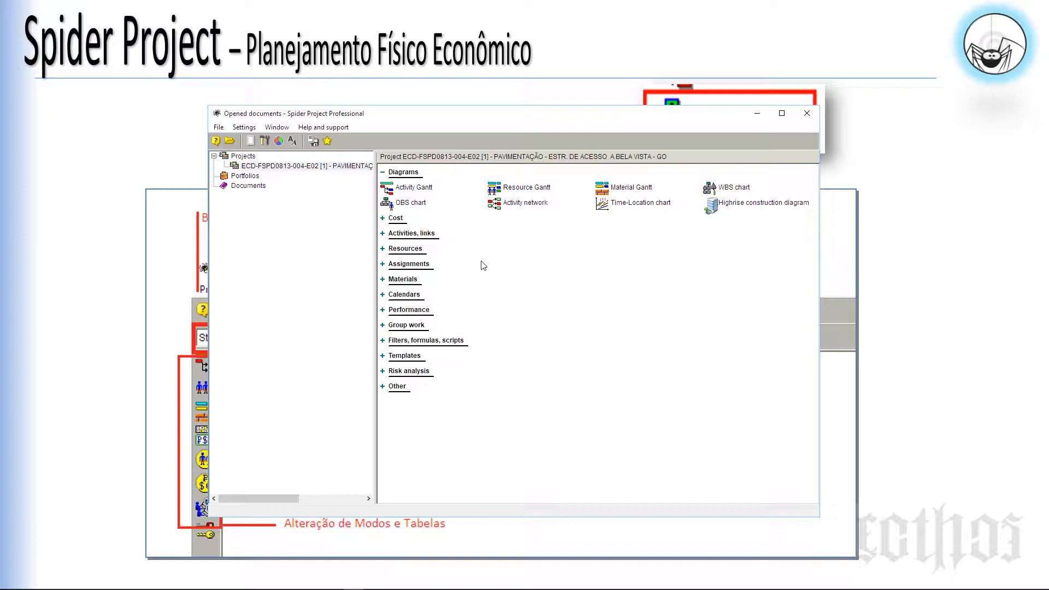
pyautogui.rightClick(730, 194)
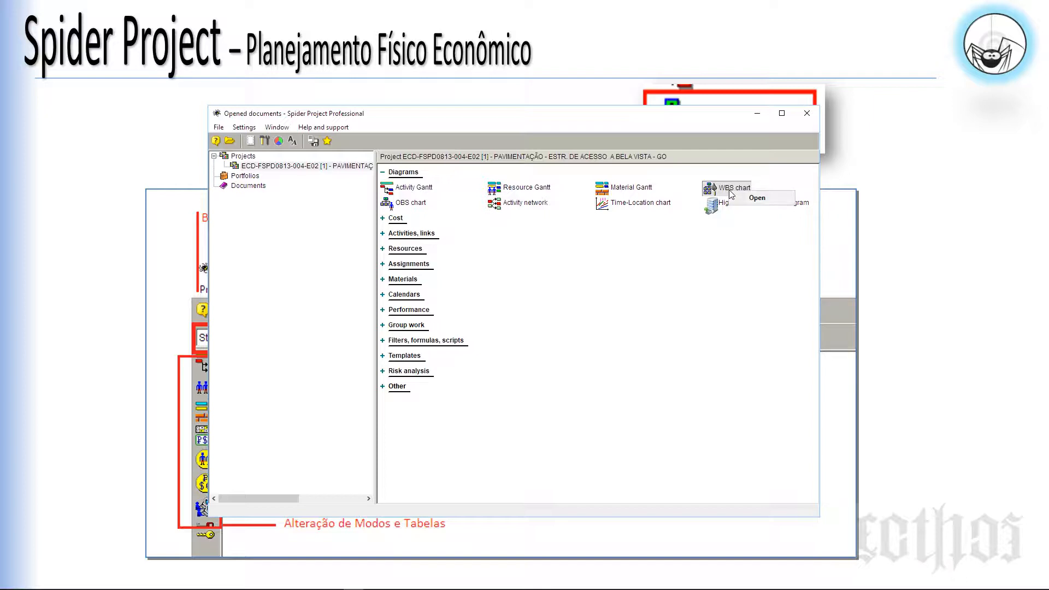
pyautogui.click(735, 198)
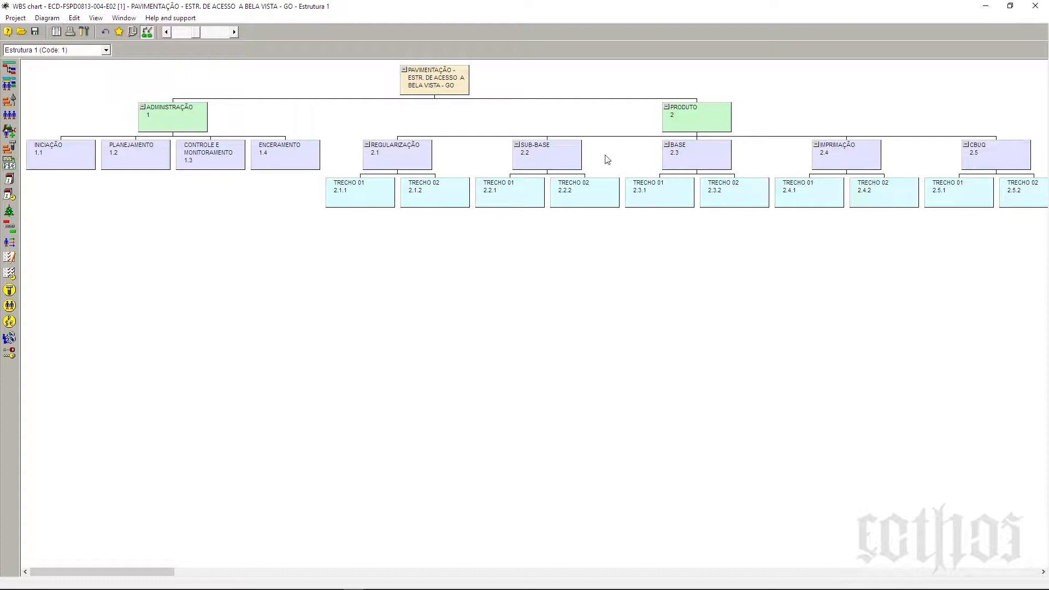
# Open the Activity Gantt, expand the whole project structure and inspect the TRECHO 02 rows under CBUQ, IMPRIMAÇÃO and SUB-BASE.
pyautogui.click(12, 71)
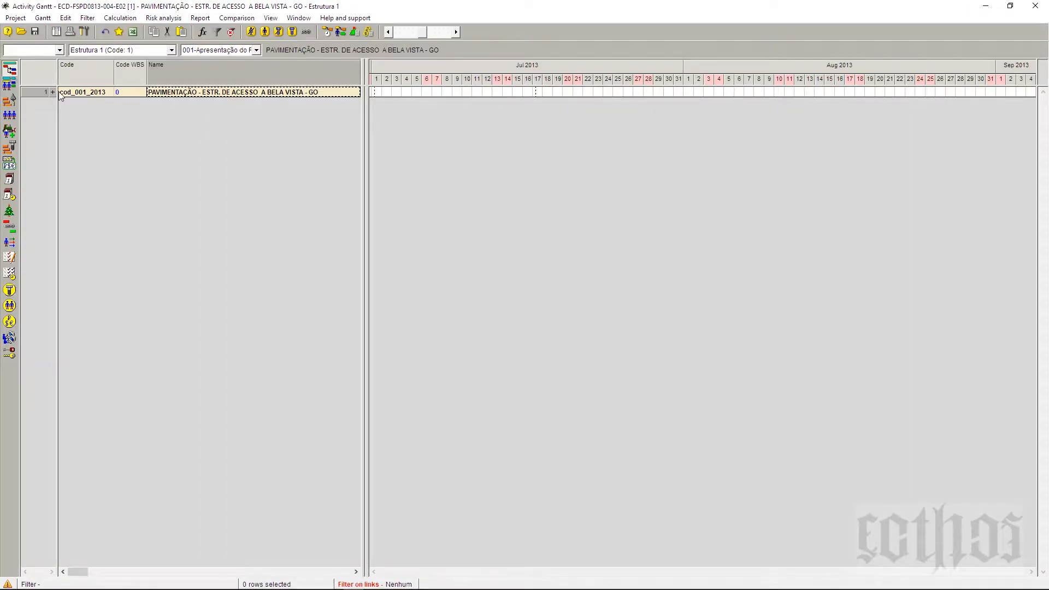
pyautogui.click(53, 92)
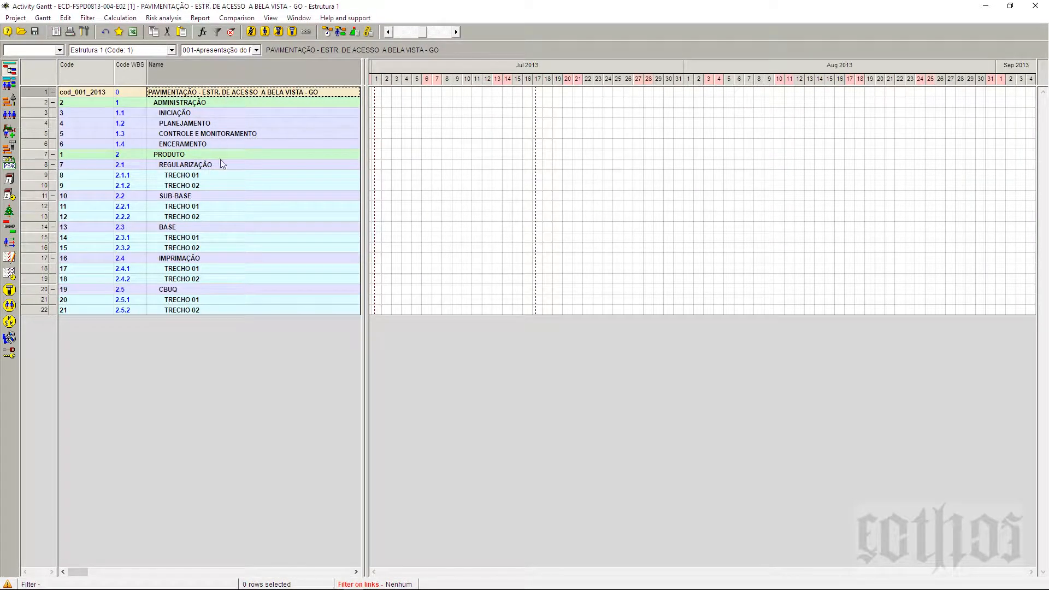
pyautogui.click(208, 310)
pyautogui.click(209, 280)
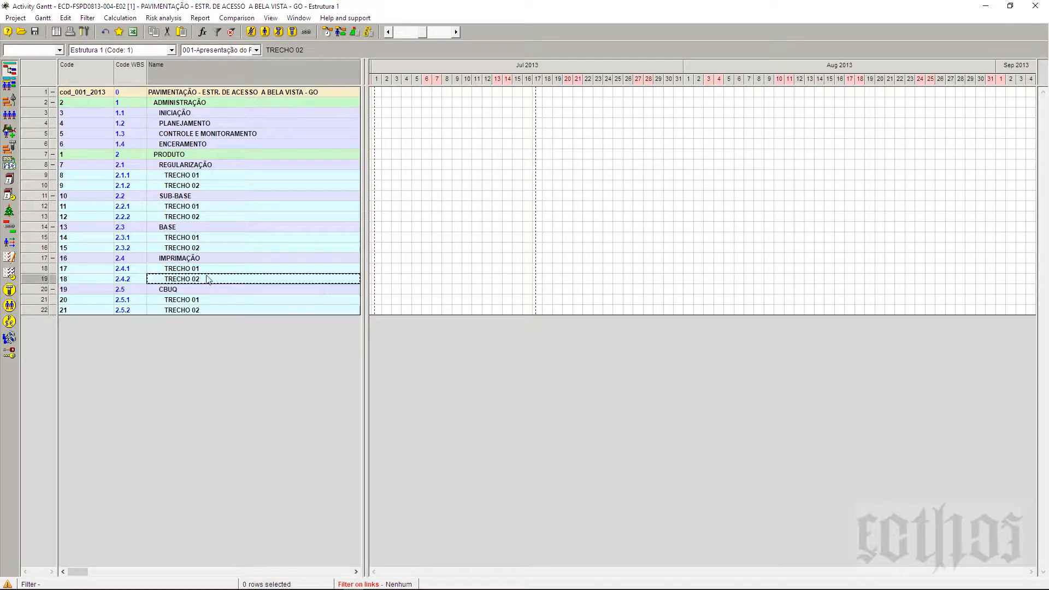
pyautogui.click(208, 216)
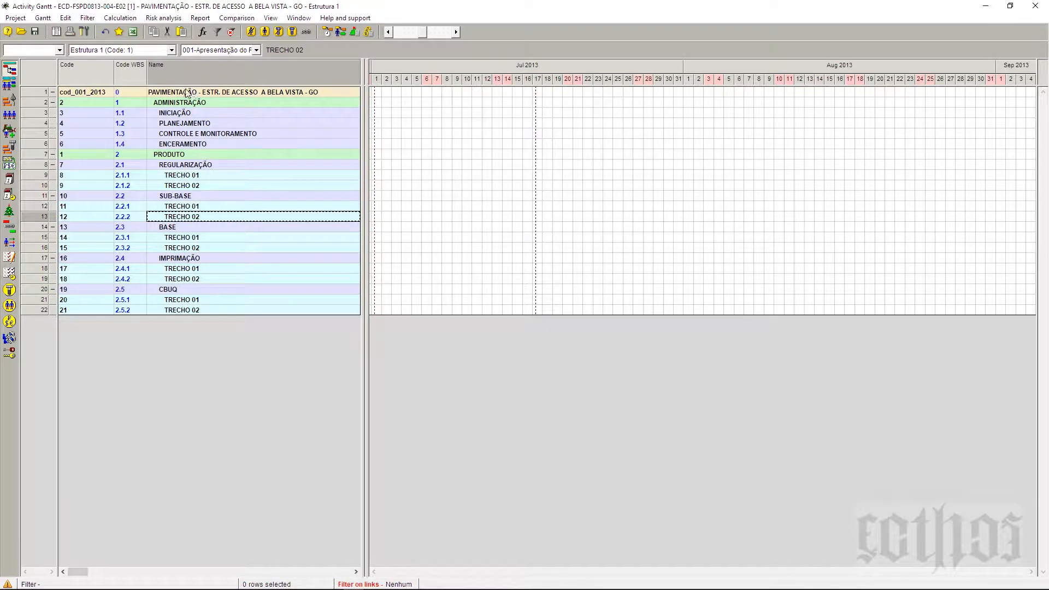
# Collapse the ADMINISTRAÇÃO and PRODUTO phases and step through the project row and its two phases.
pyautogui.click(53, 102)
pyautogui.click(54, 114)
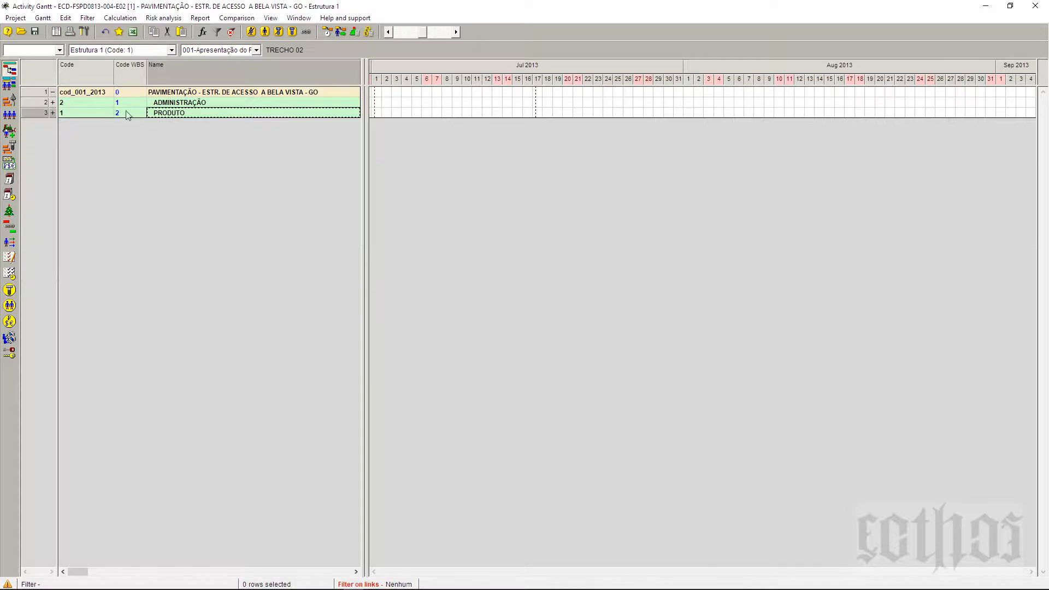
pyautogui.click(187, 94)
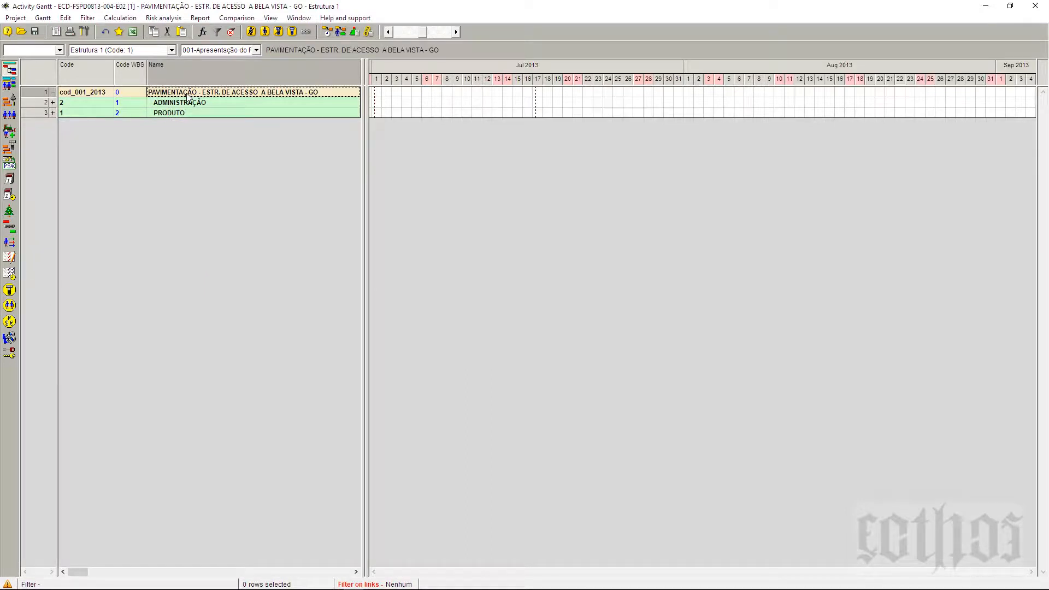
pyautogui.click(187, 103)
pyautogui.click(188, 113)
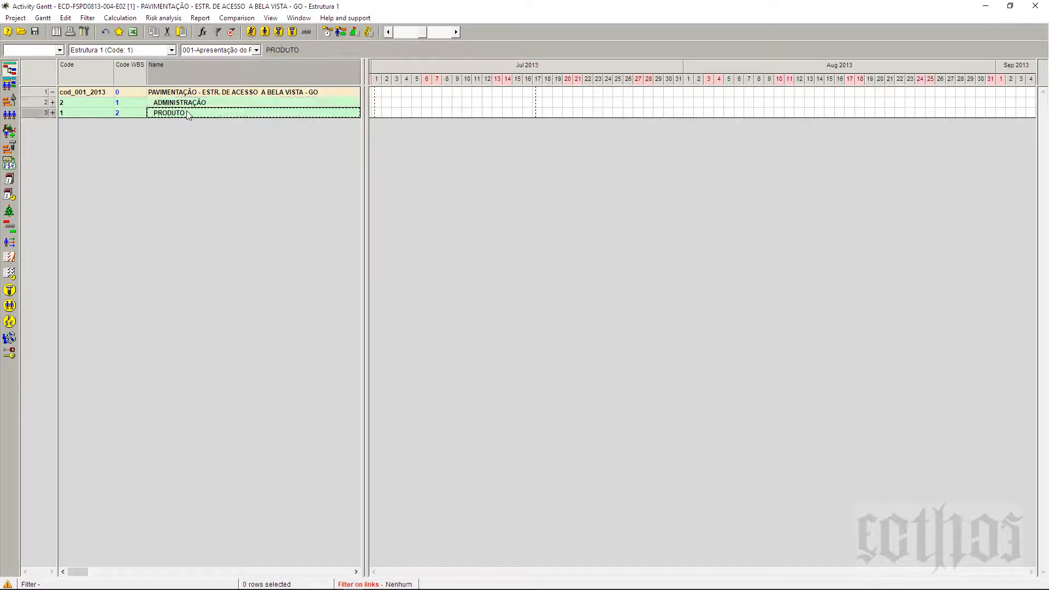
# Expand PRODUTO, collapse its REGULARIZAÇÃO phase, and set the structure's display depth to 3 level.
pyautogui.click(53, 112)
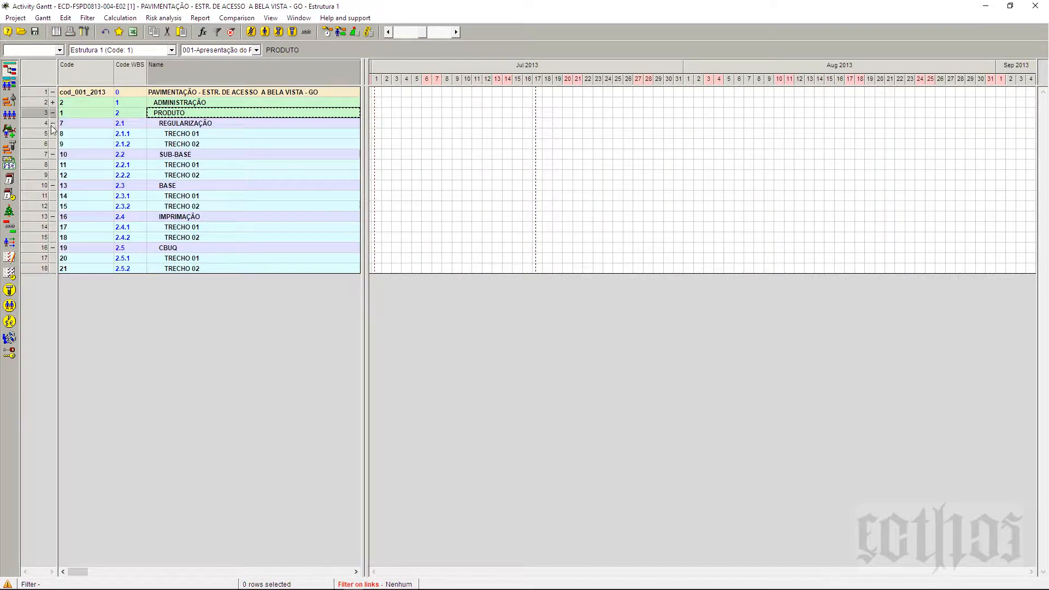
pyautogui.click(52, 123)
pyautogui.click(60, 50)
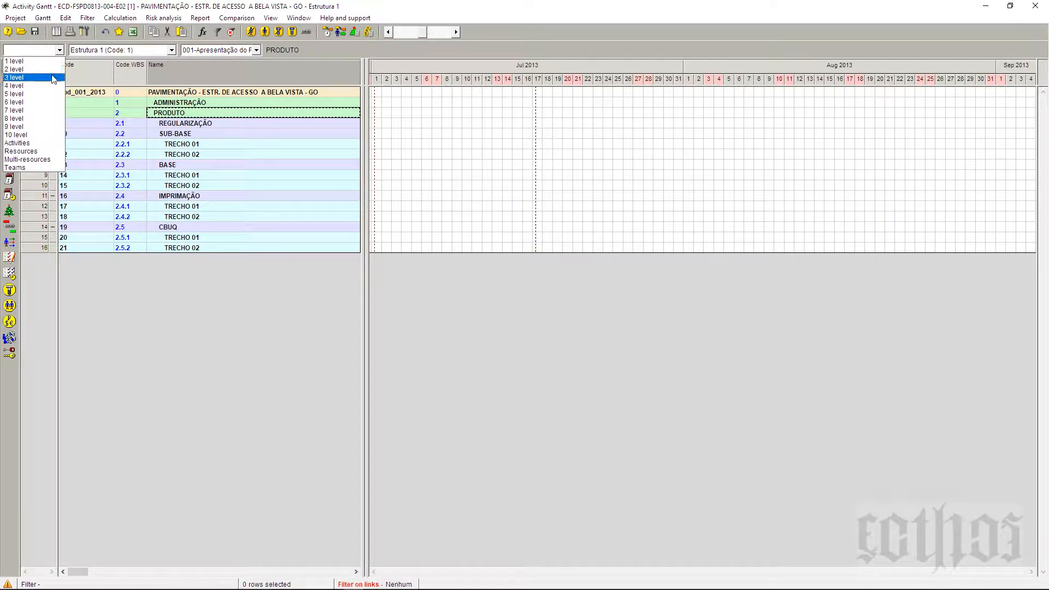
pyautogui.click(53, 78)
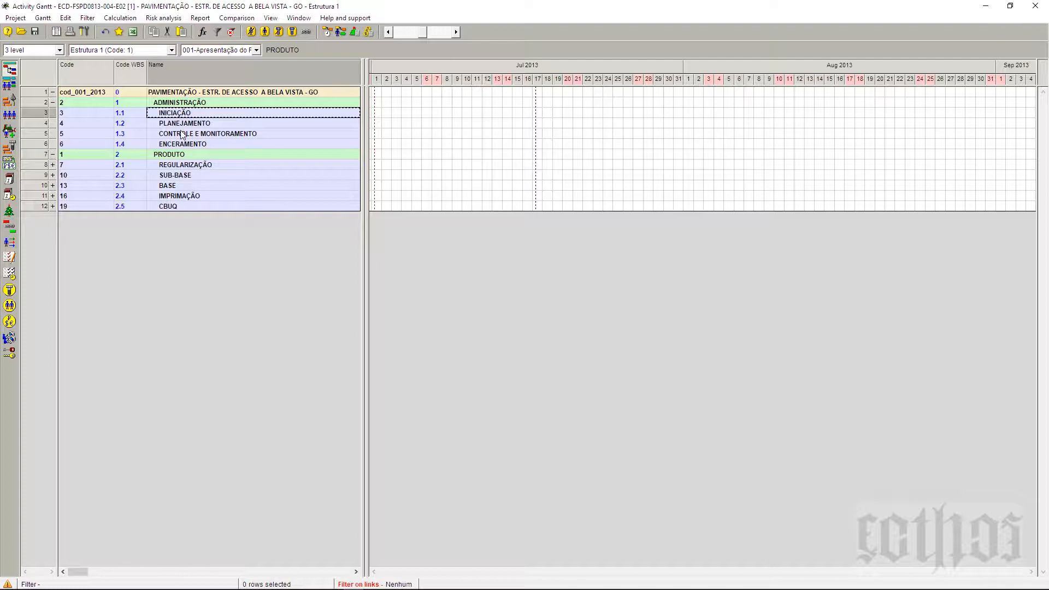
# Select the rows from REGULARIZAÇÃO through CBUQ that make up the third level under PRODUTO.
pyautogui.click(198, 197)
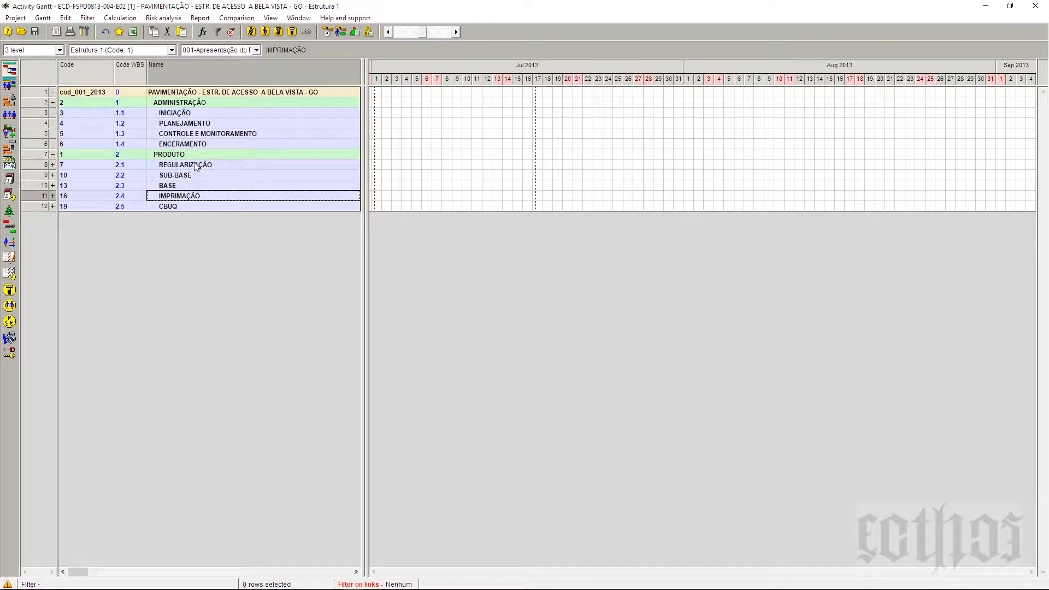
pyautogui.click(45, 166)
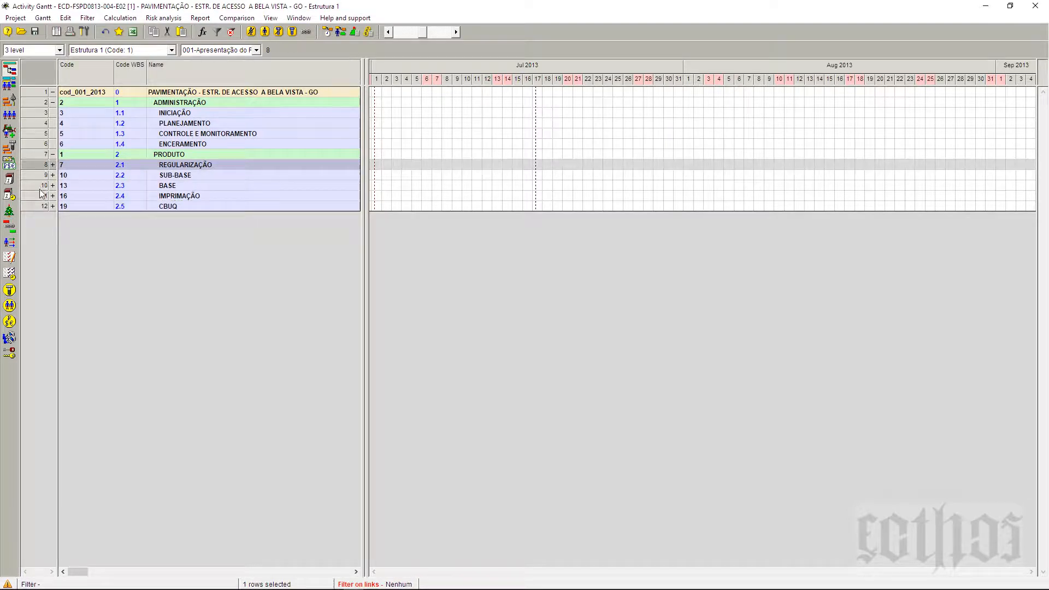
pyautogui.keyDown('shift'); pyautogui.click(37, 205); pyautogui.keyUp('shift')
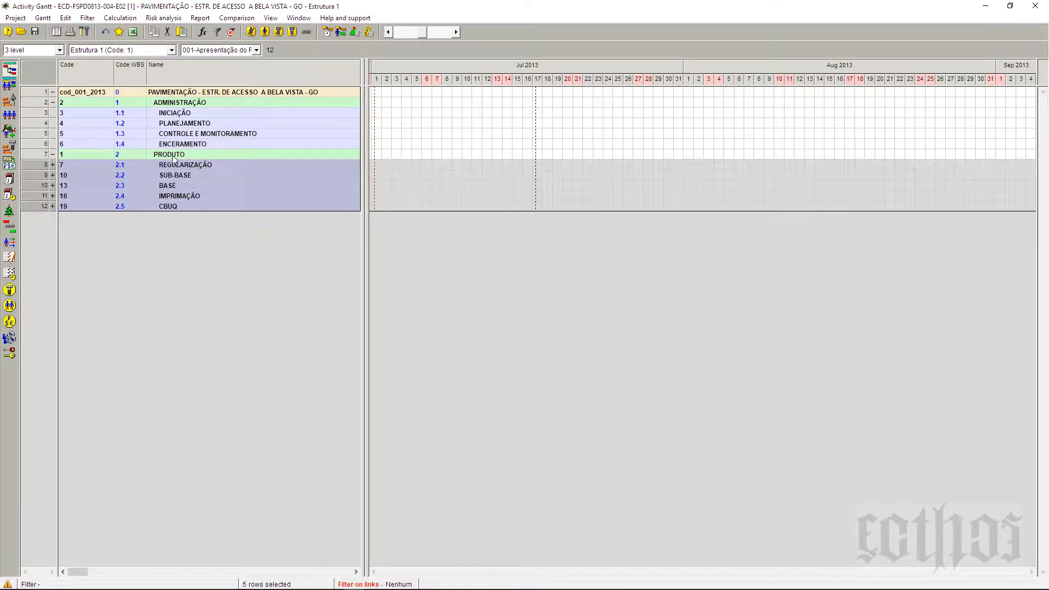
# Collapse PRODUTO and ADMINISTRAÇÃO, select both phase rows, and collapse the structure to the project row.
pyautogui.click(52, 155)
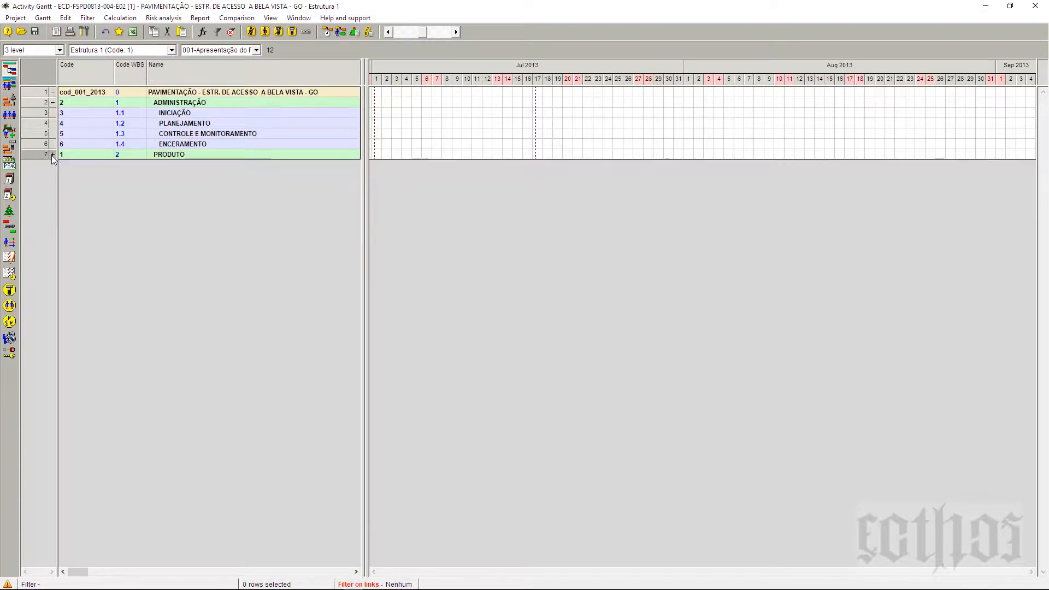
pyautogui.click(53, 103)
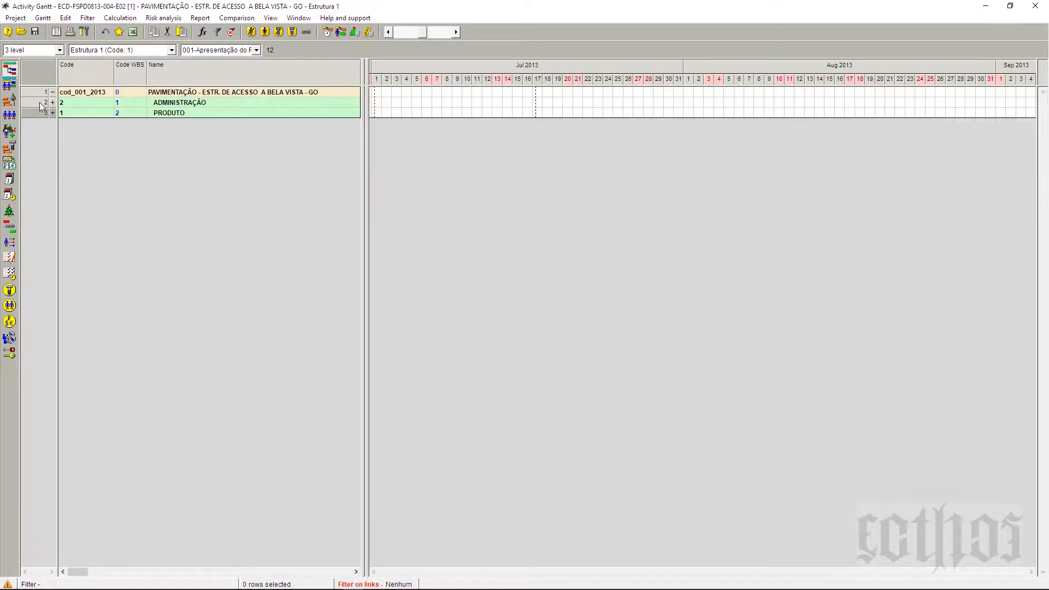
pyautogui.moveTo(40, 103); pyautogui.dragTo(39, 115)
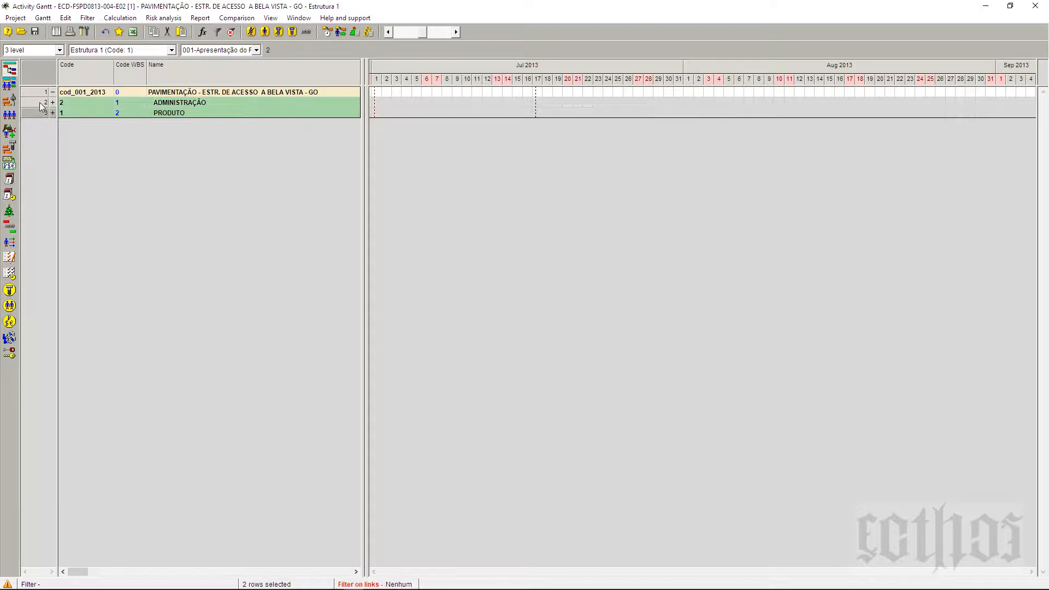
pyautogui.click(53, 93)
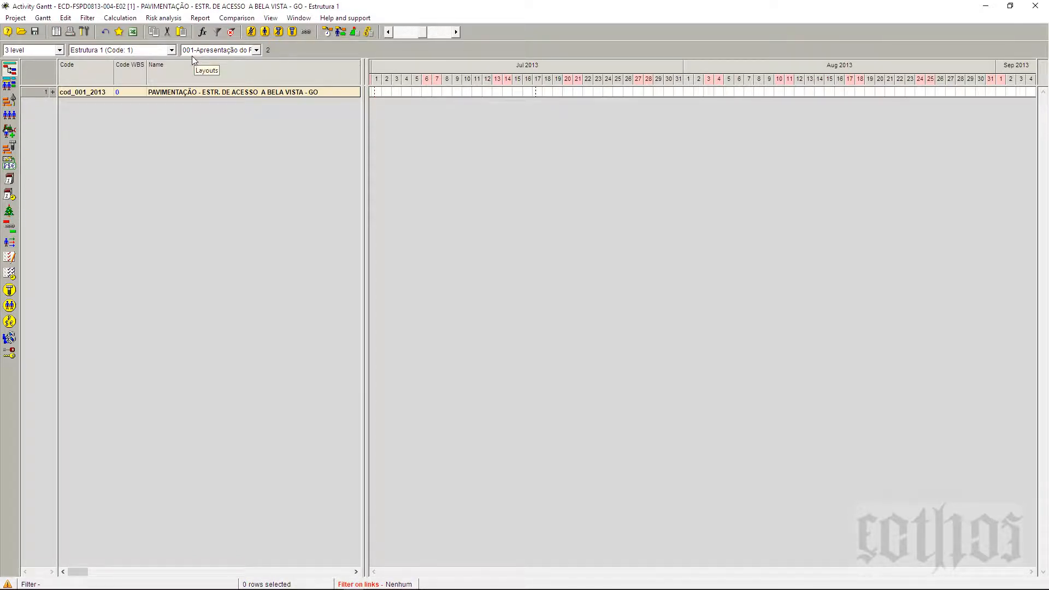
# Open the WBS chart from the available project diagrams.
pyautogui.click(271, 18)
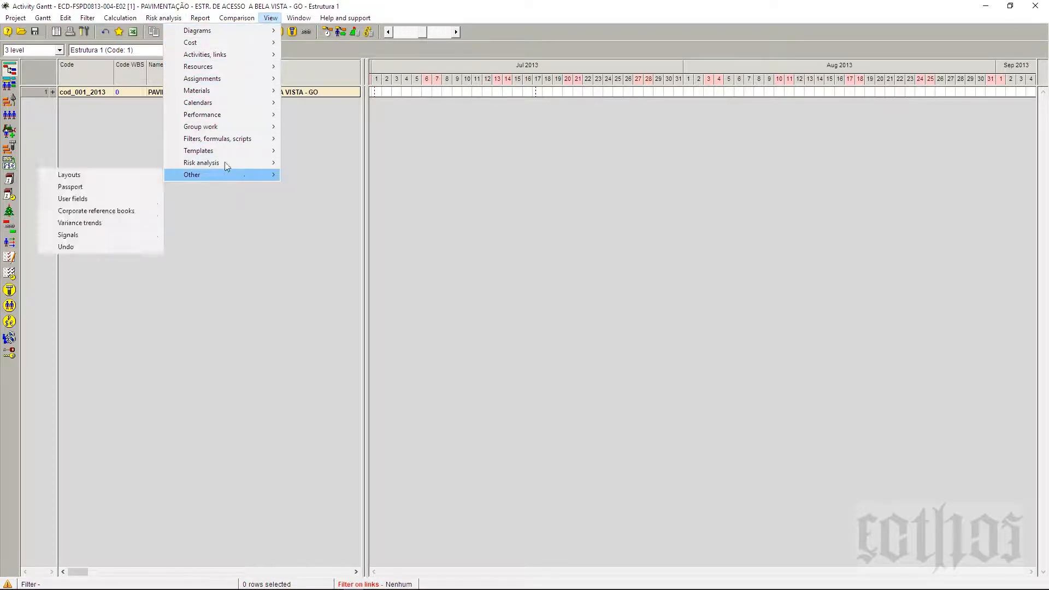
pyautogui.moveTo(242, 31)
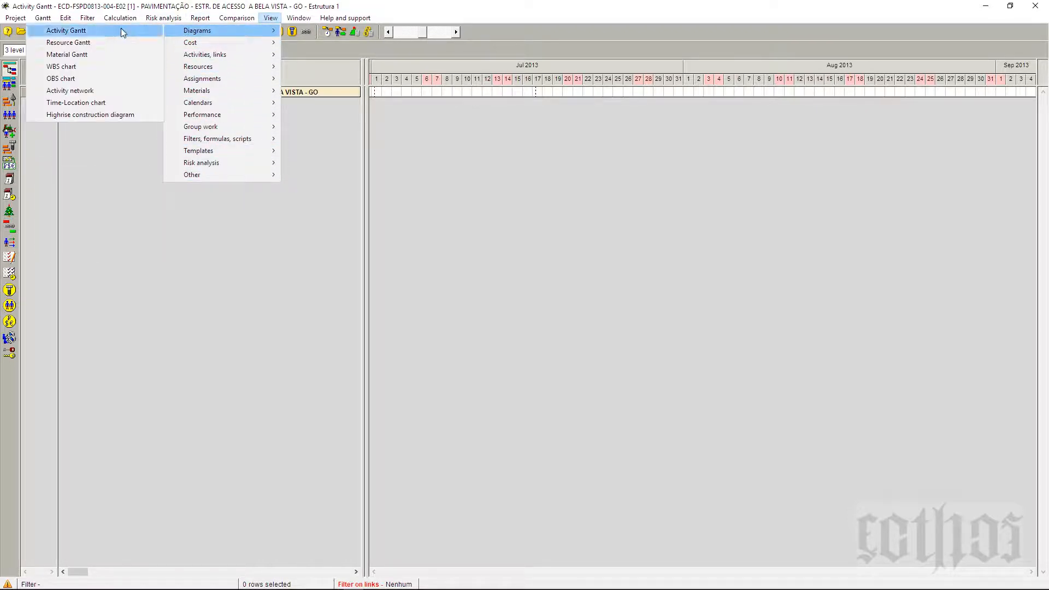
pyautogui.click(88, 65)
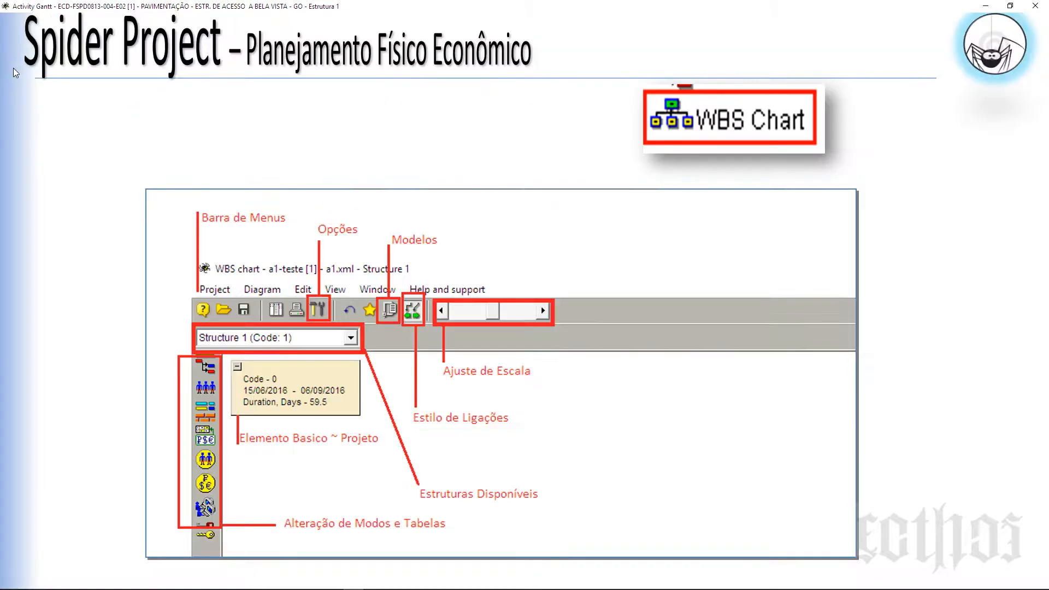
# Return to the Activity Gantt and set the structure's display depth to 5 level.
pyautogui.click(10, 68)
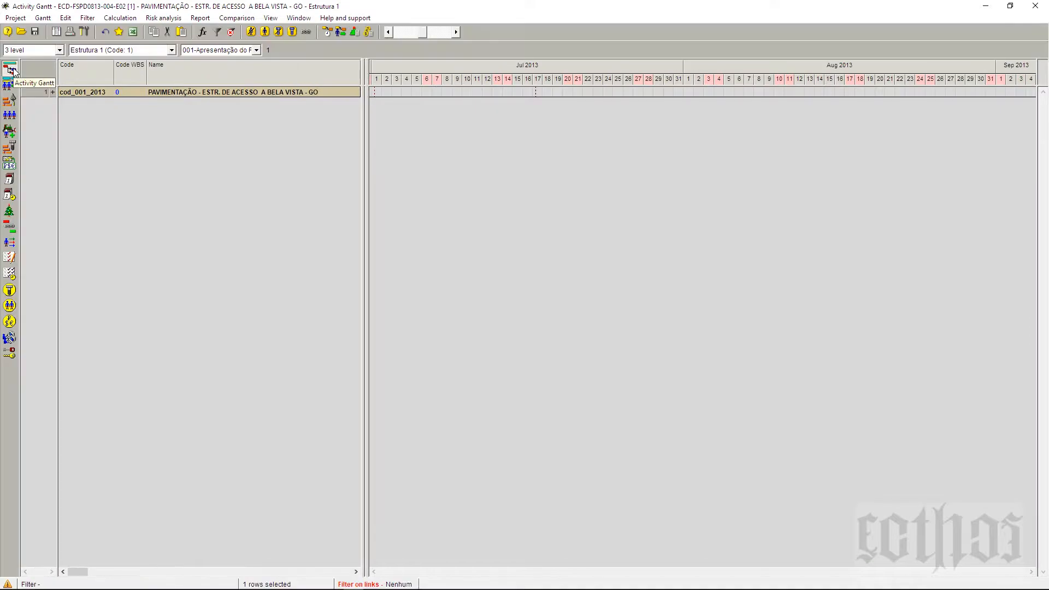
pyautogui.click(59, 49)
pyautogui.click(53, 94)
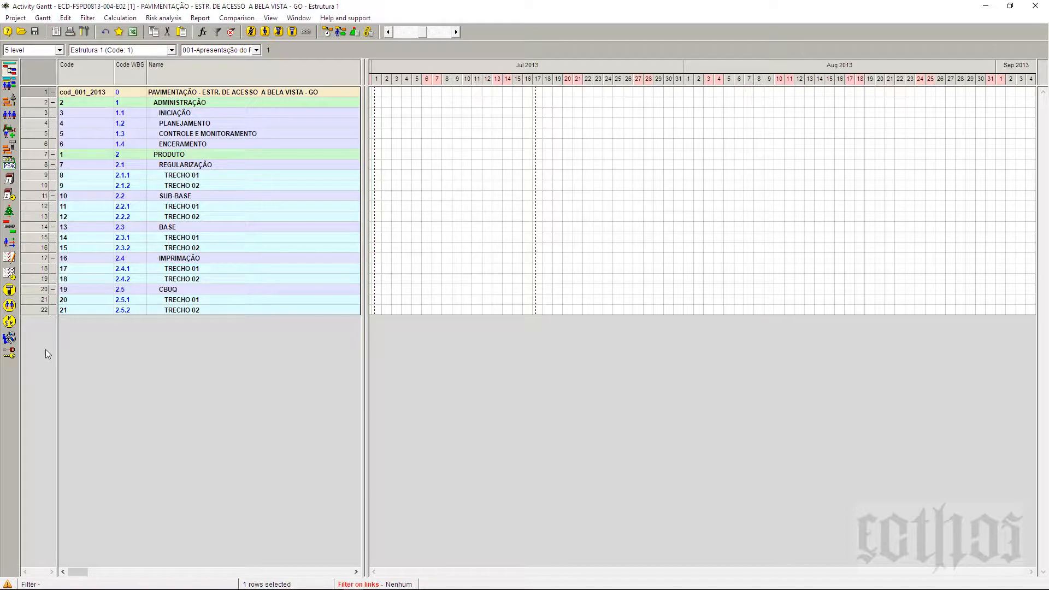
# Add a WBS chart shortcut to the tool bar and close the button selection dialog.
pyautogui.rightClick(8, 384)
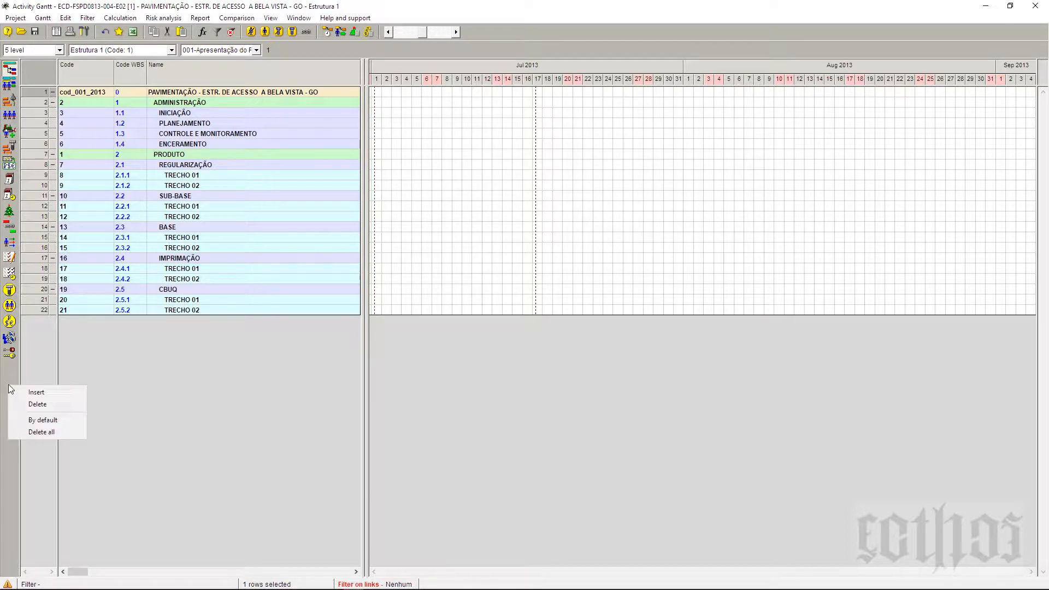
pyautogui.click(32, 397)
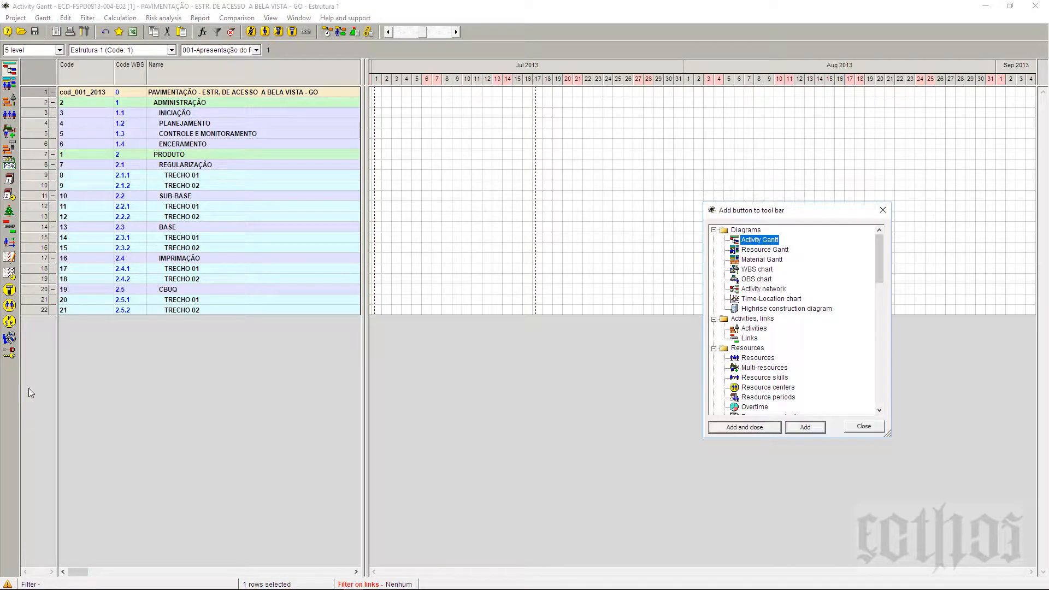
pyautogui.click(748, 271)
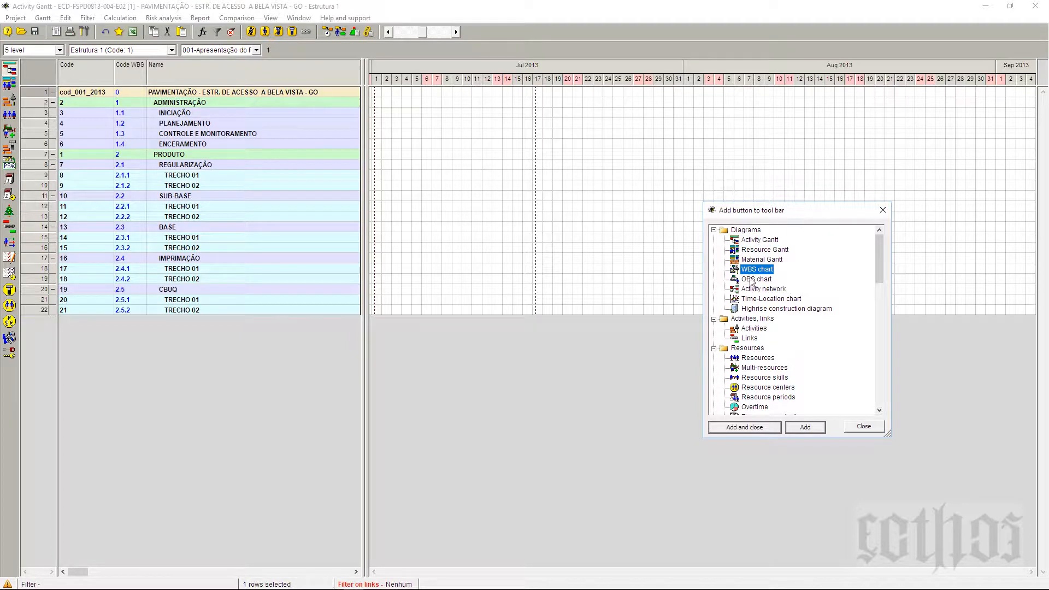
pyautogui.click(806, 426)
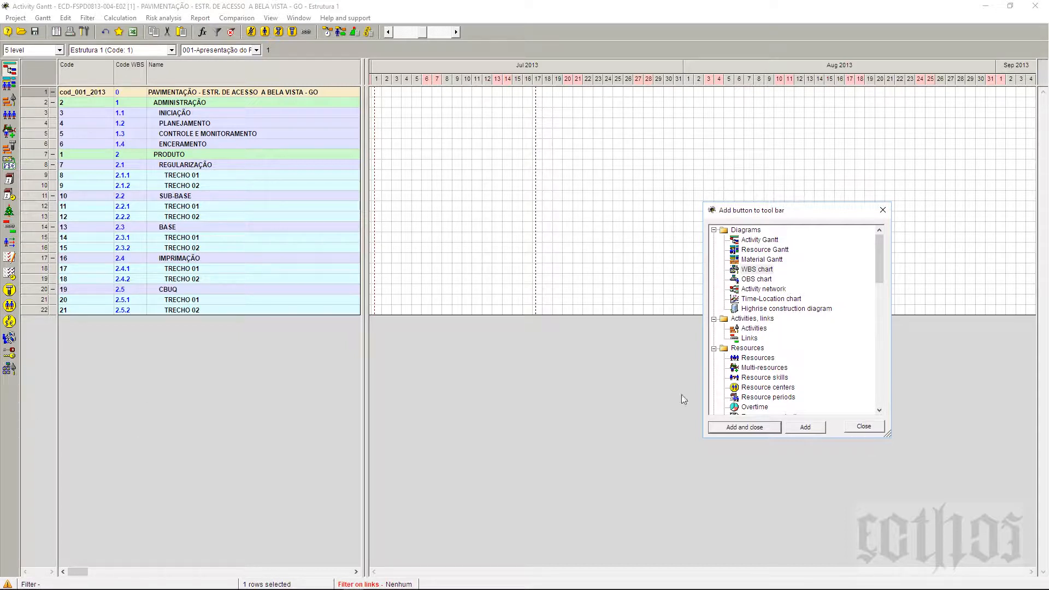
pyautogui.click(759, 270)
pyautogui.click(807, 431)
pyautogui.click(883, 209)
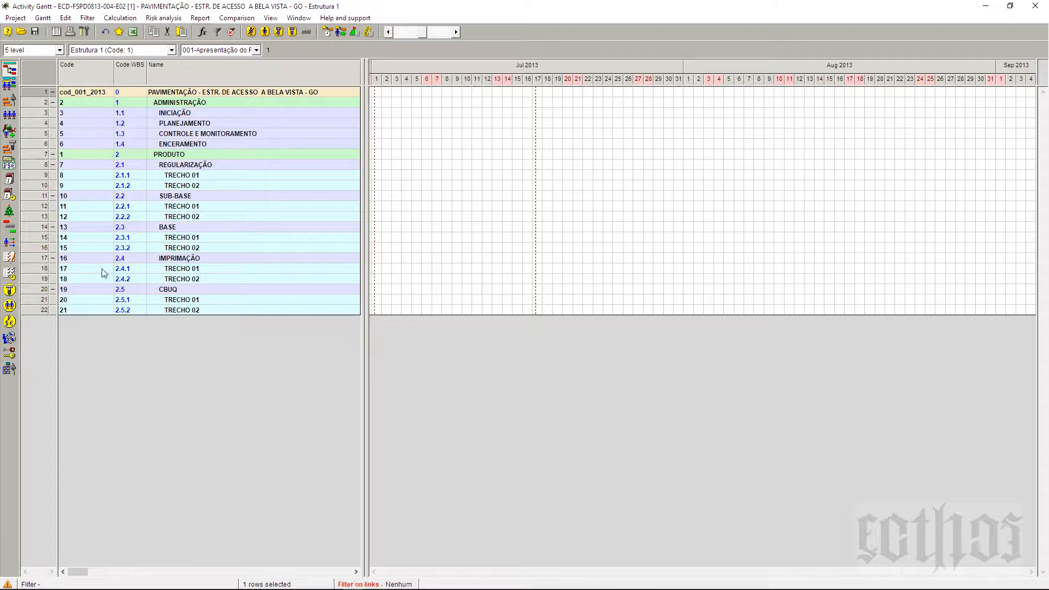
# Look through the available diagrams and open the WBS chart using its newly added shortcut.
pyautogui.click(270, 18)
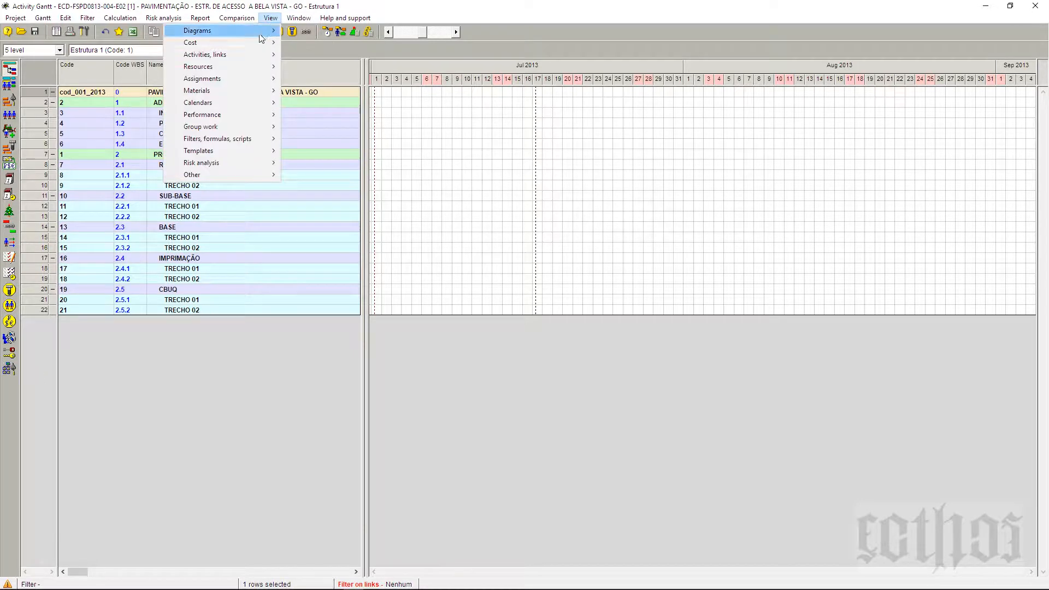
pyautogui.moveTo(213, 23)
pyautogui.moveTo(270, 18)
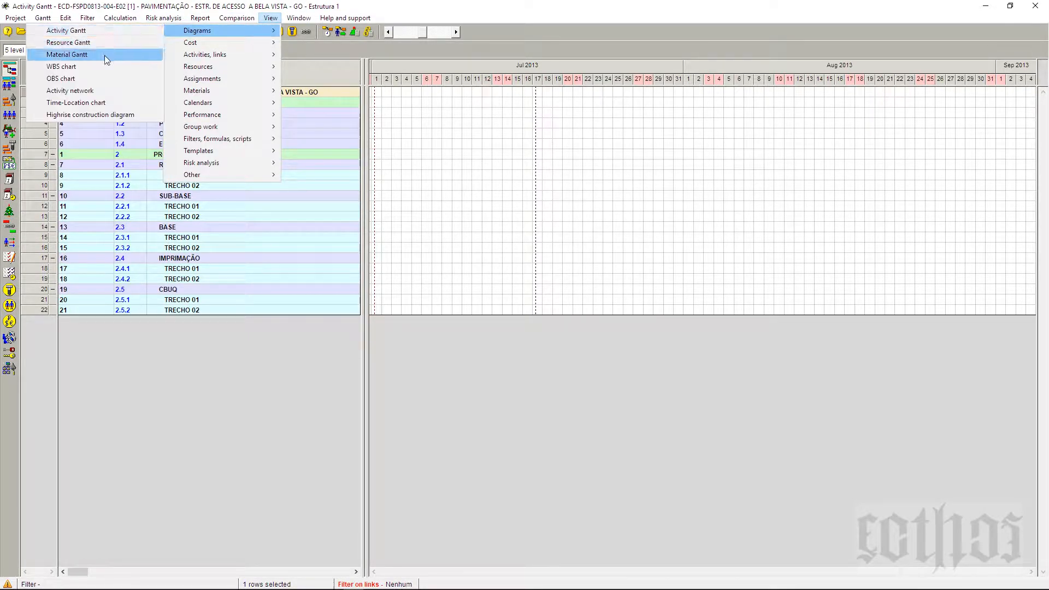
pyautogui.click(8, 370)
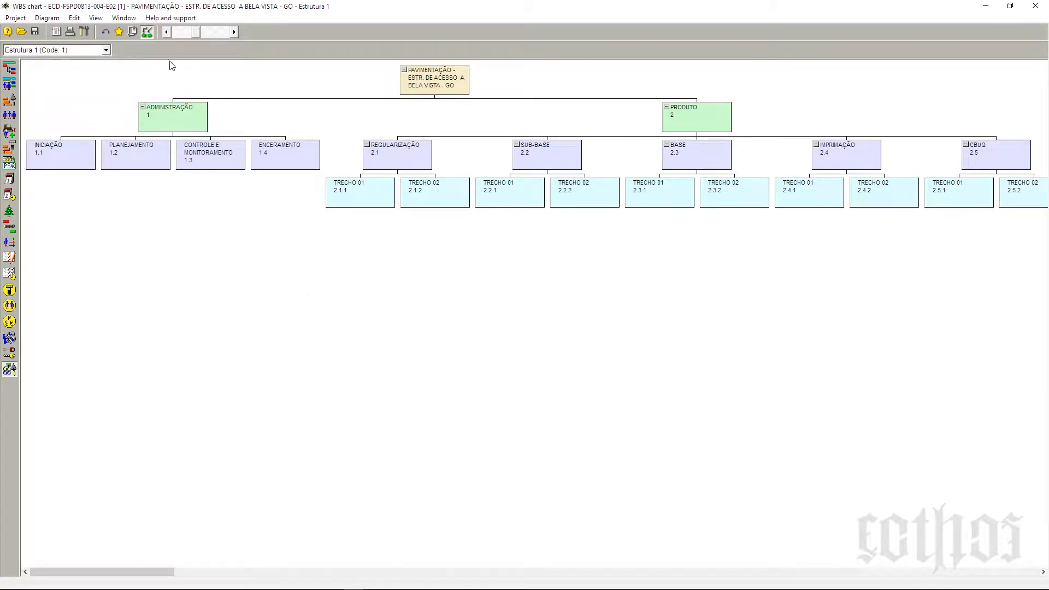
# Change the WBS chart's breakdown structure type to Hierarchy in the diagram settings.
pyautogui.click(58, 23)
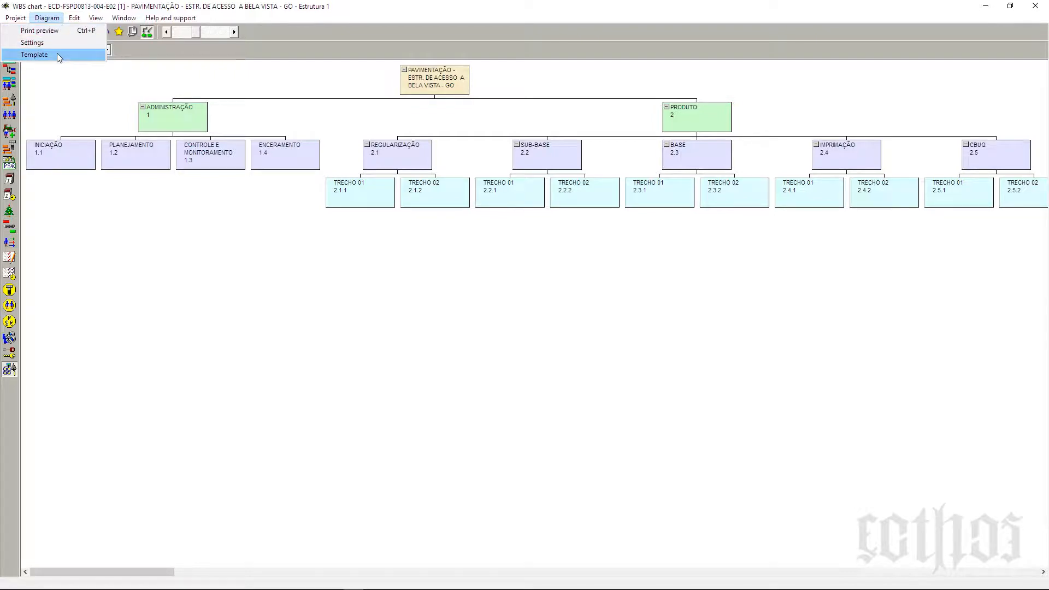
pyautogui.click(58, 42)
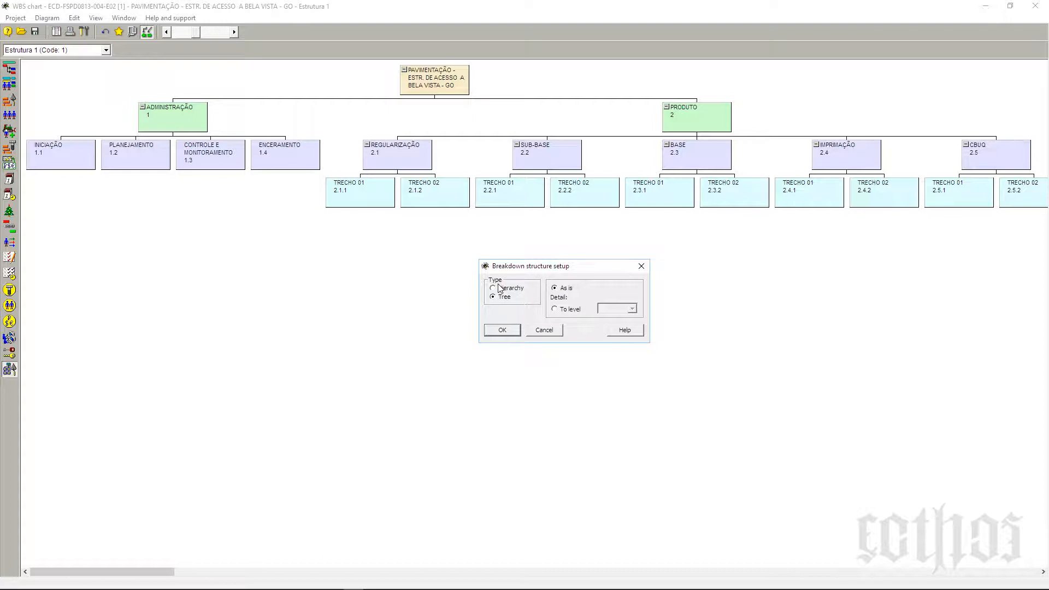
pyautogui.click(510, 331)
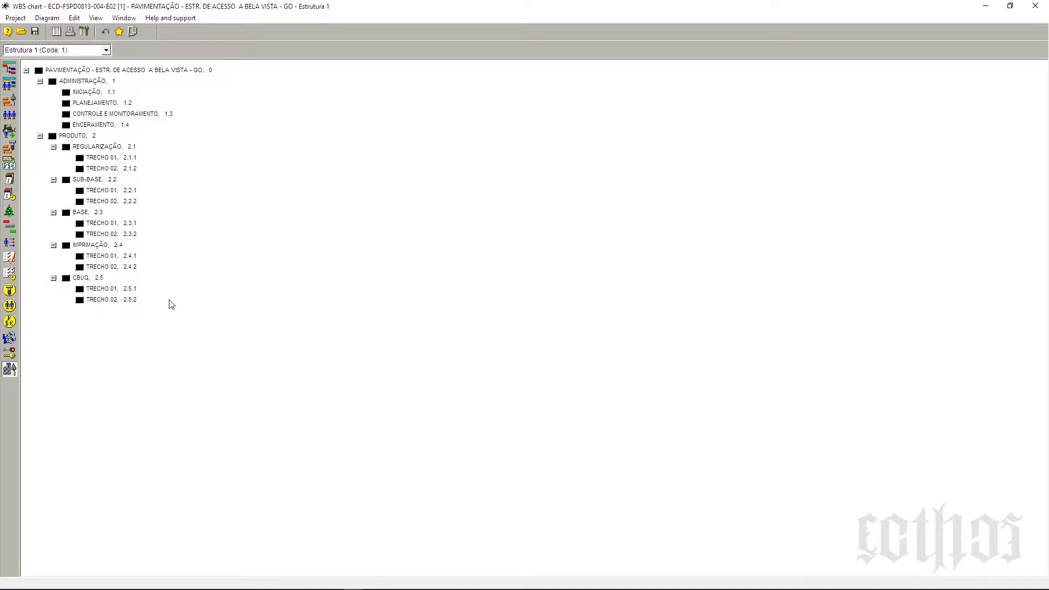
# Set the breakdown structure type back to Tree in the diagram settings.
pyautogui.click(47, 18)
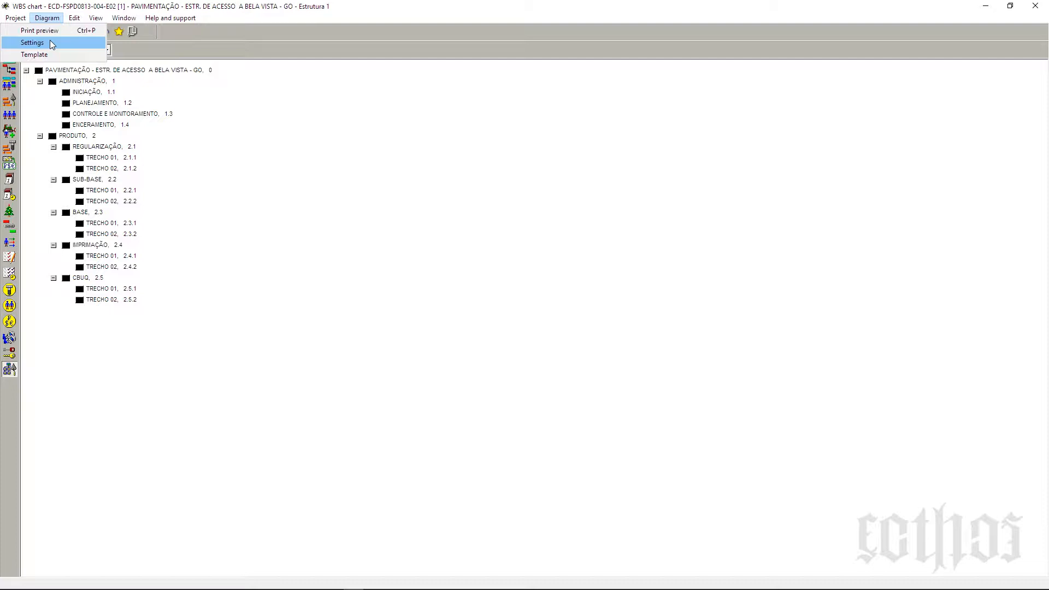
pyautogui.click(51, 42)
pyautogui.click(493, 297)
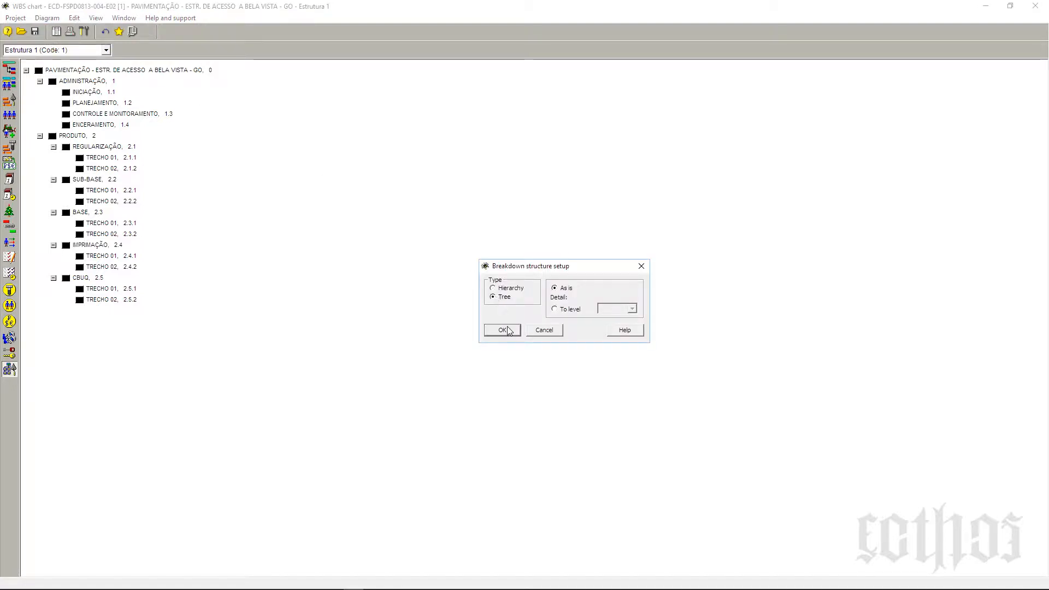
pyautogui.click(508, 329)
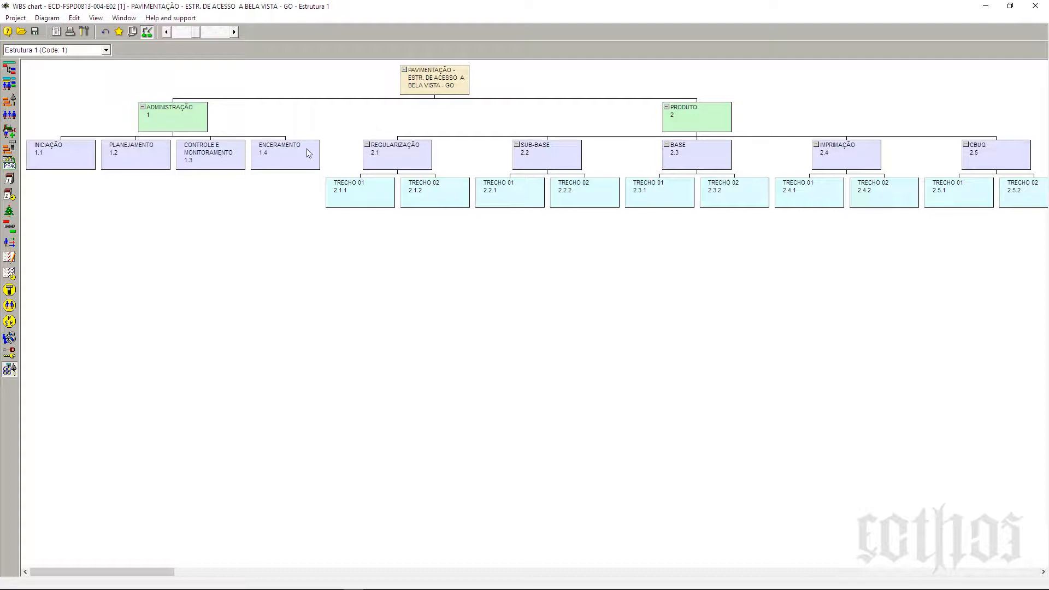
# Collapse ADMINISTRAÇÃO, the five phases REGULARIZAÇÃO, SUB-BASE, BASE, IMPRIMAÇÃO and CBUQ, and their parent PRODUTO in the WBS chart.
pyautogui.click(143, 107)
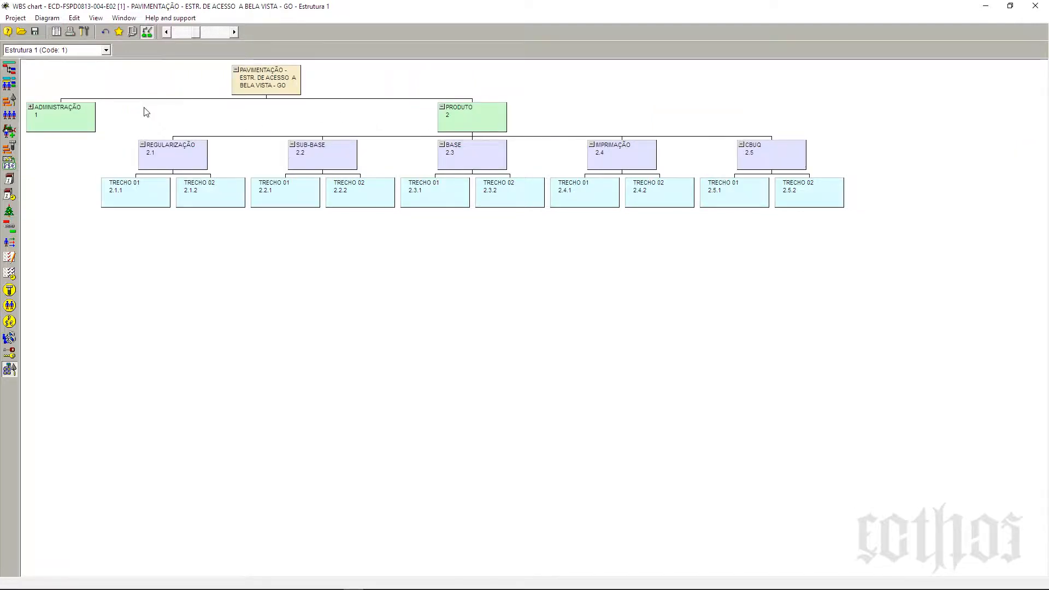
pyautogui.click(142, 145)
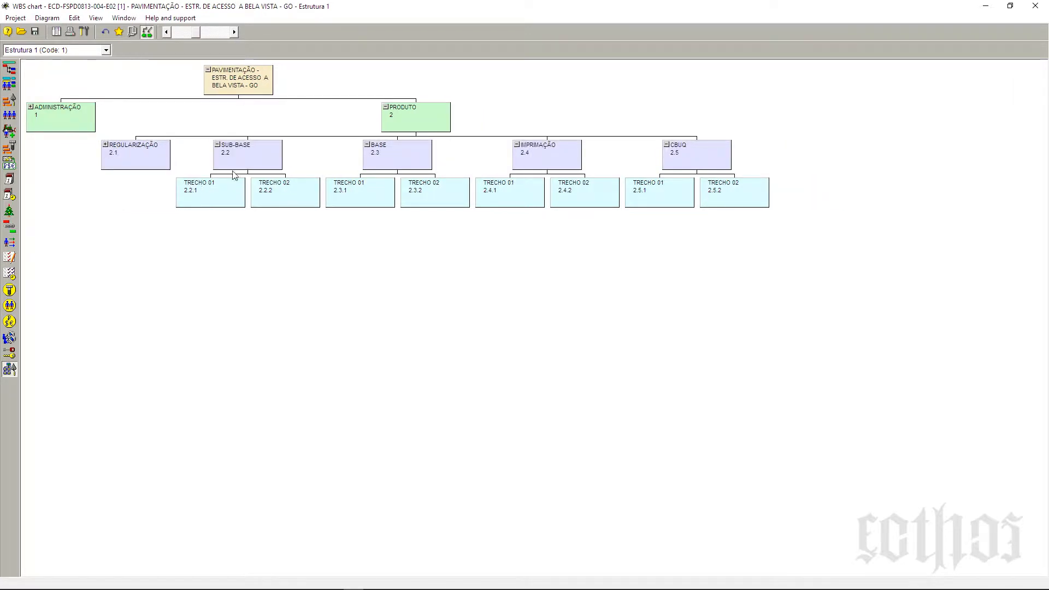
pyautogui.click(217, 145)
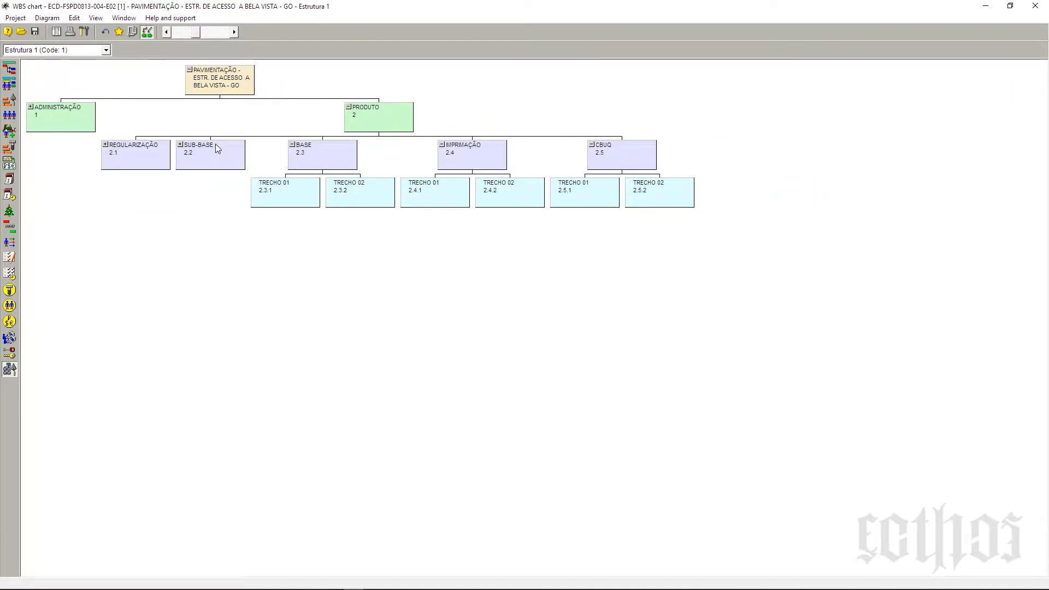
pyautogui.click(293, 145)
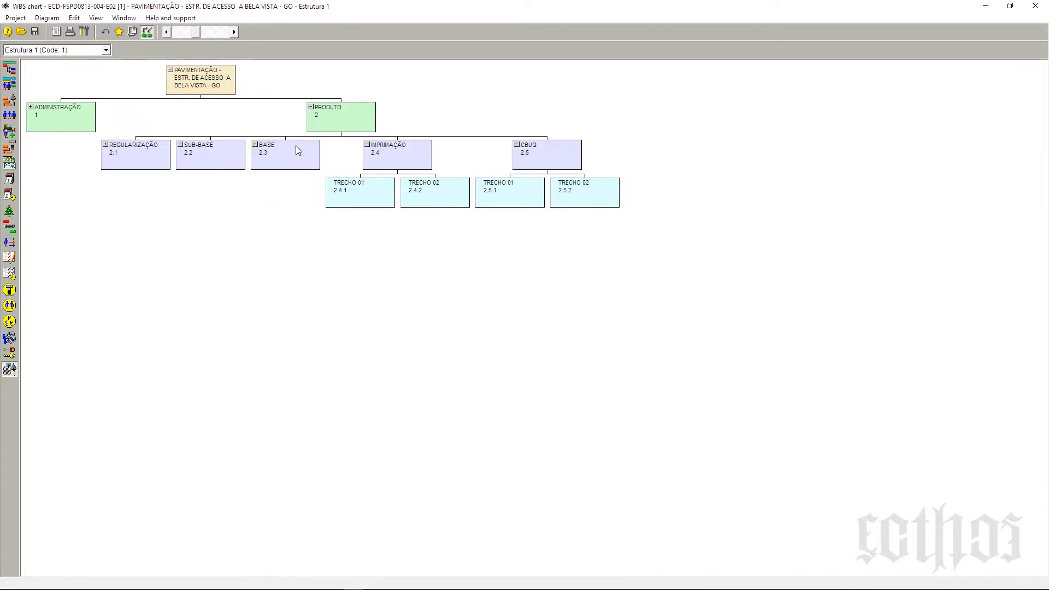
pyautogui.click(366, 145)
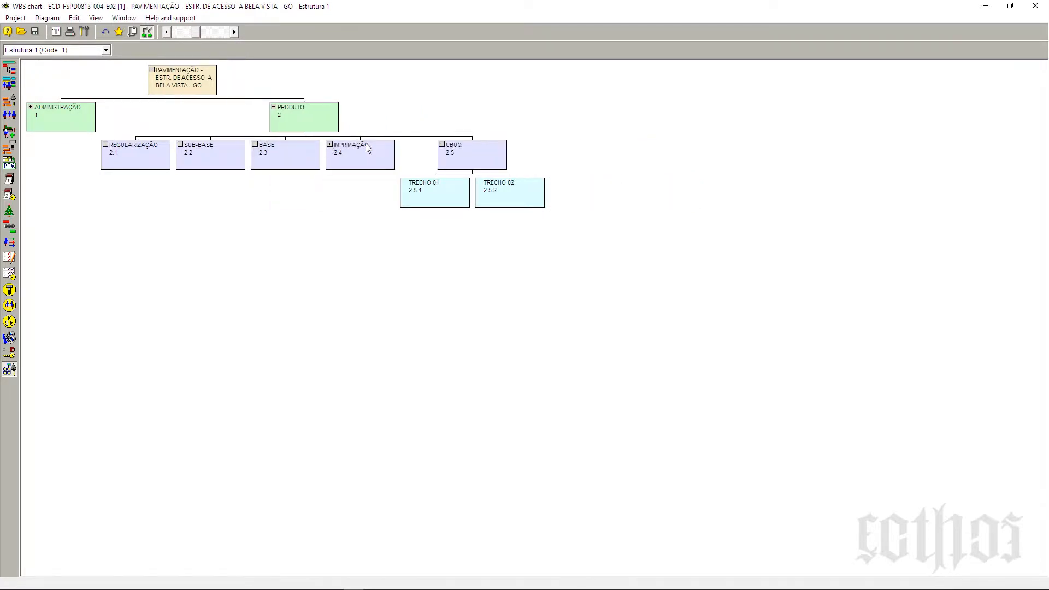
pyautogui.click(441, 145)
pyautogui.click(254, 108)
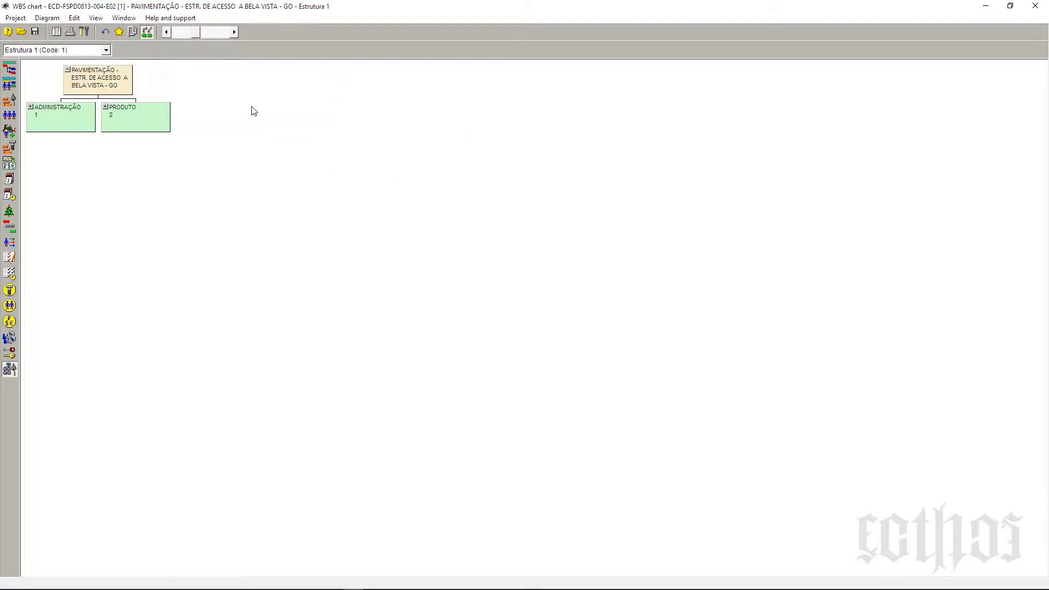
# Enlarge the WBS chart's scale and expand the PRODUTO phase.
pyautogui.moveTo(234, 30); pyautogui.dragTo(235, 35)
pyautogui.click(135, 121)
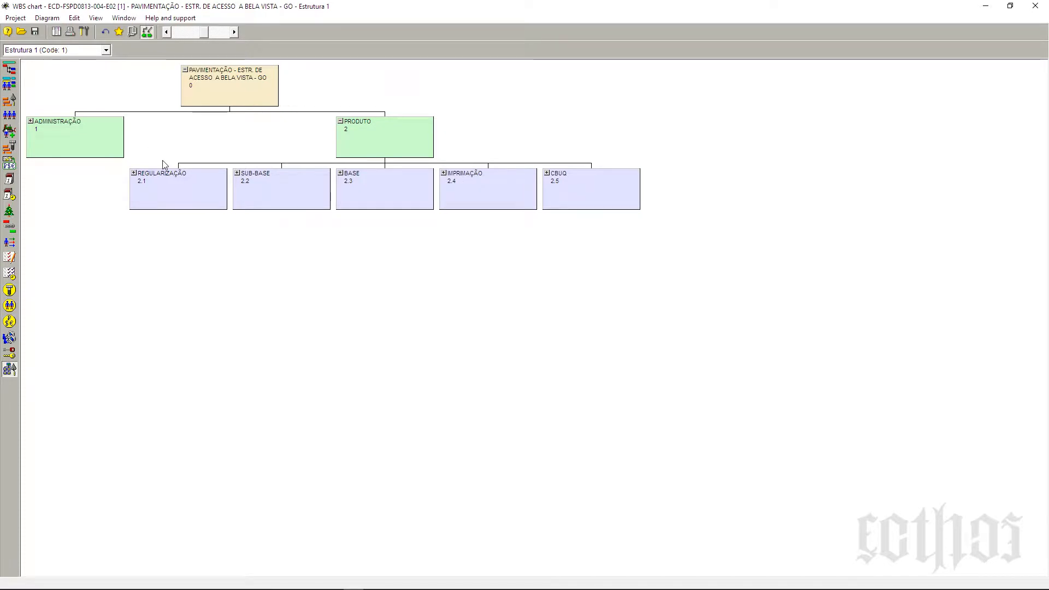
# Examine the new phase and general report options available for the project's root box and the CBUQ phase.
pyautogui.rightClick(232, 85)
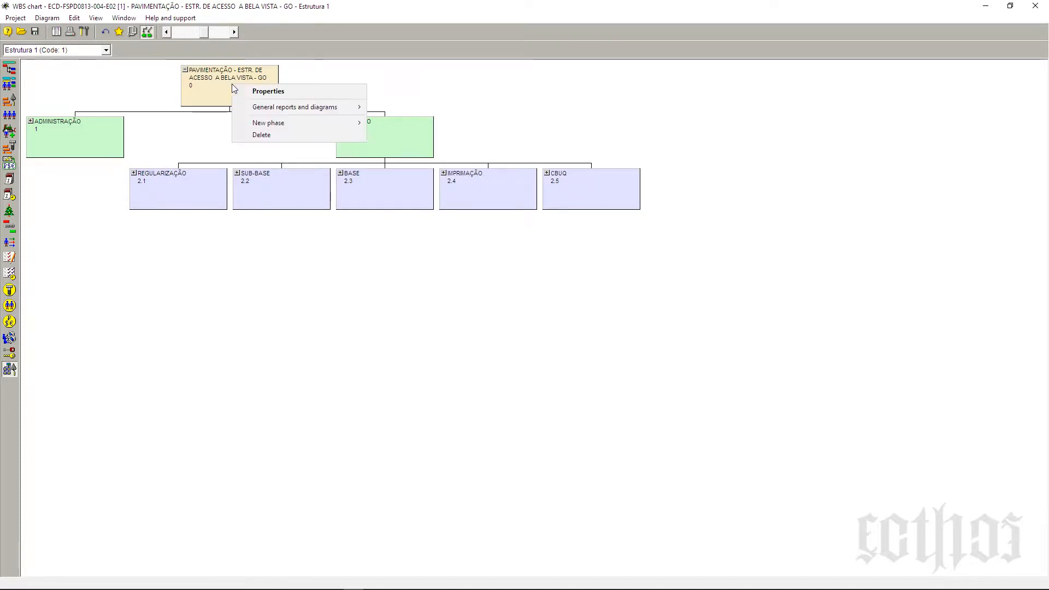
pyautogui.moveTo(270, 122)
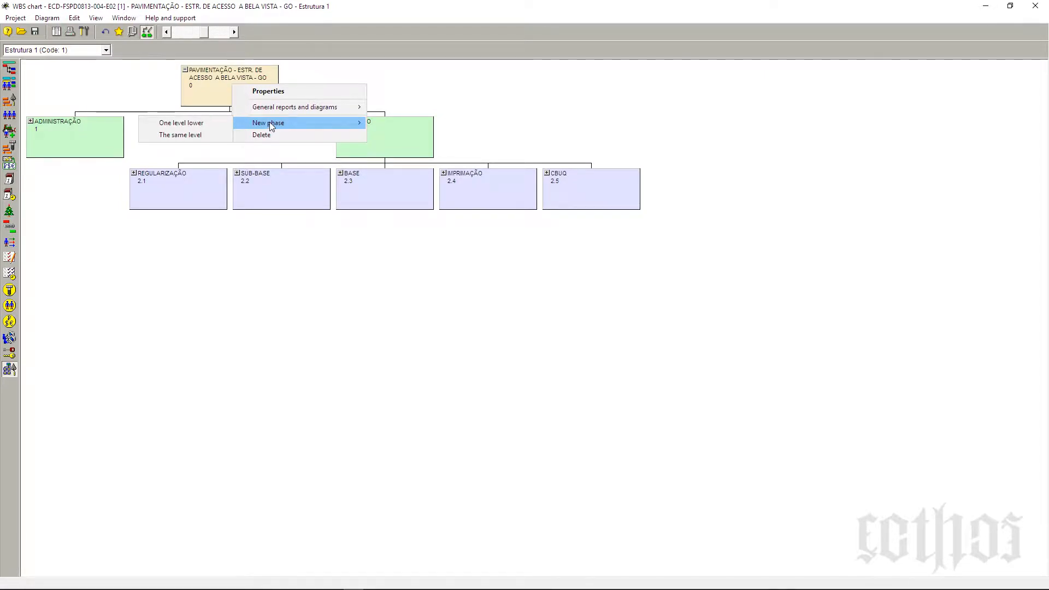
pyautogui.click(391, 73)
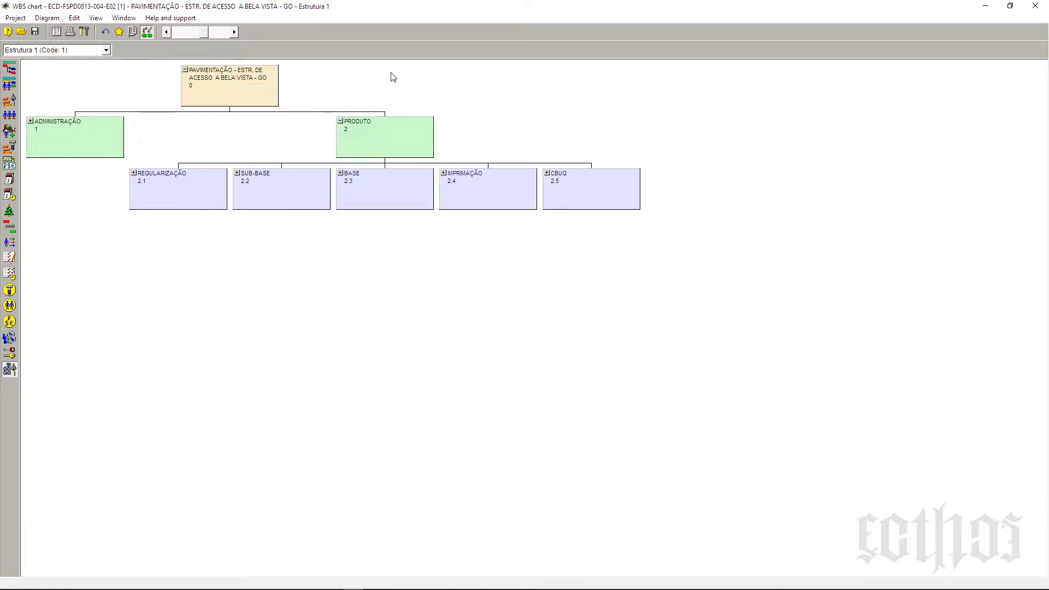
pyautogui.rightClick(599, 188)
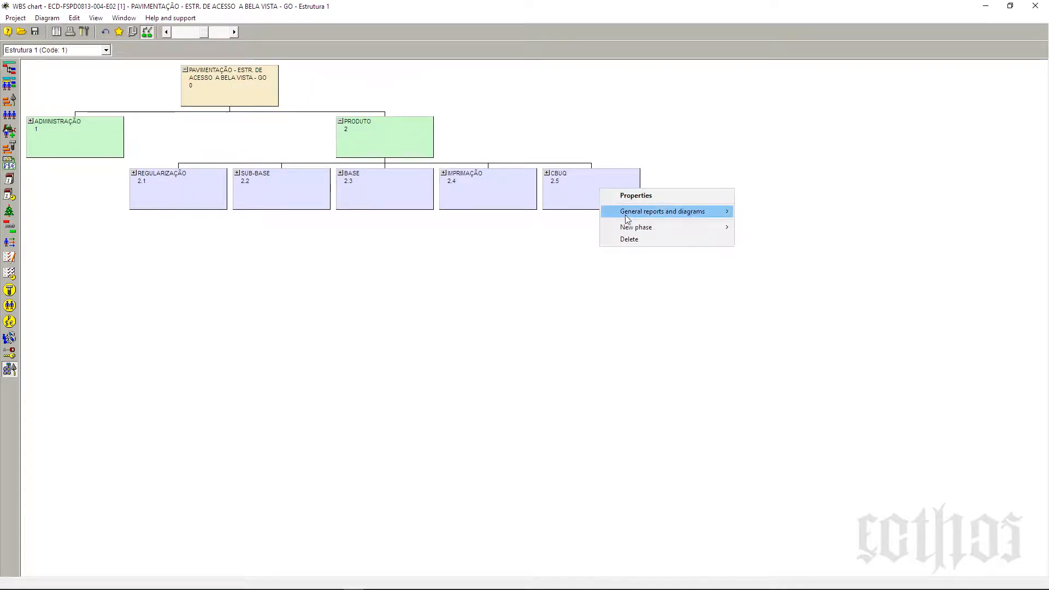
pyautogui.moveTo(629, 226)
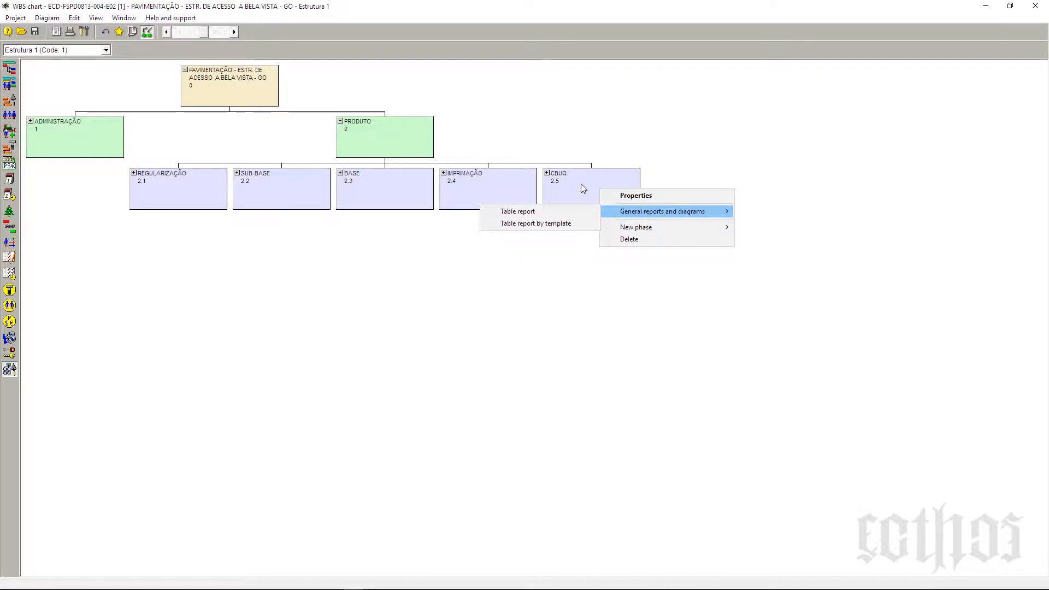
# Expand the CBUQ, IMPRIMAÇÃO, BASE, SUB-BASE and REGULARIZAÇÃO phases to show their TRECHO boxes.
pyautogui.click(547, 173)
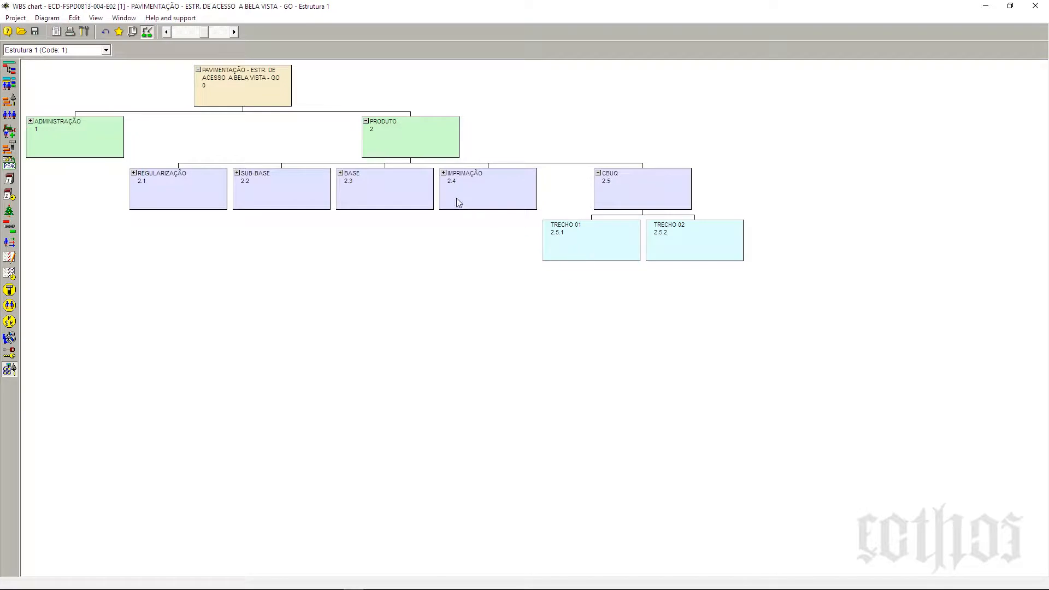
pyautogui.click(444, 173)
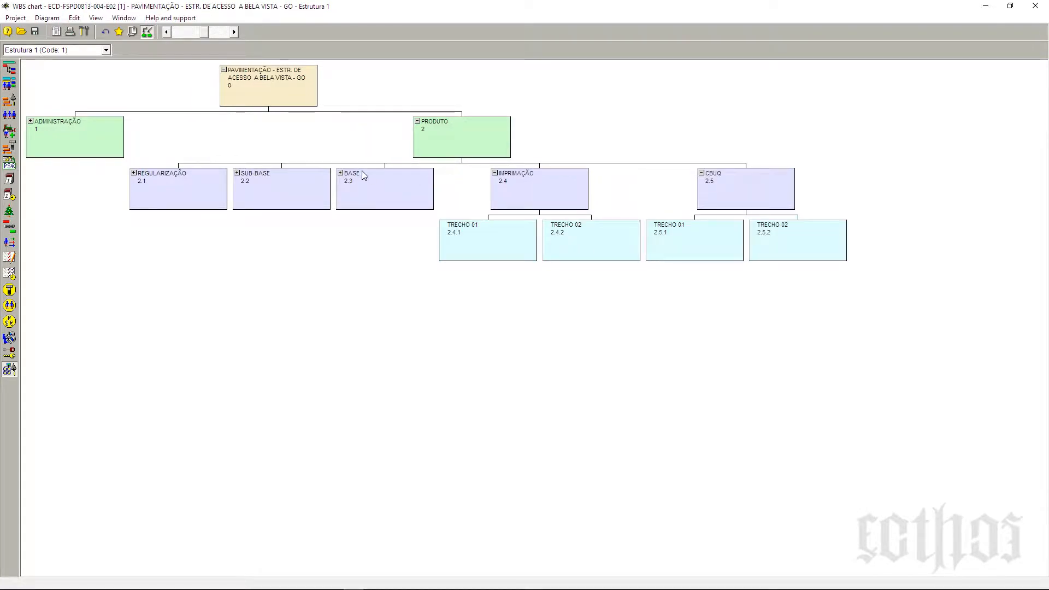
pyautogui.click(340, 173)
pyautogui.click(238, 173)
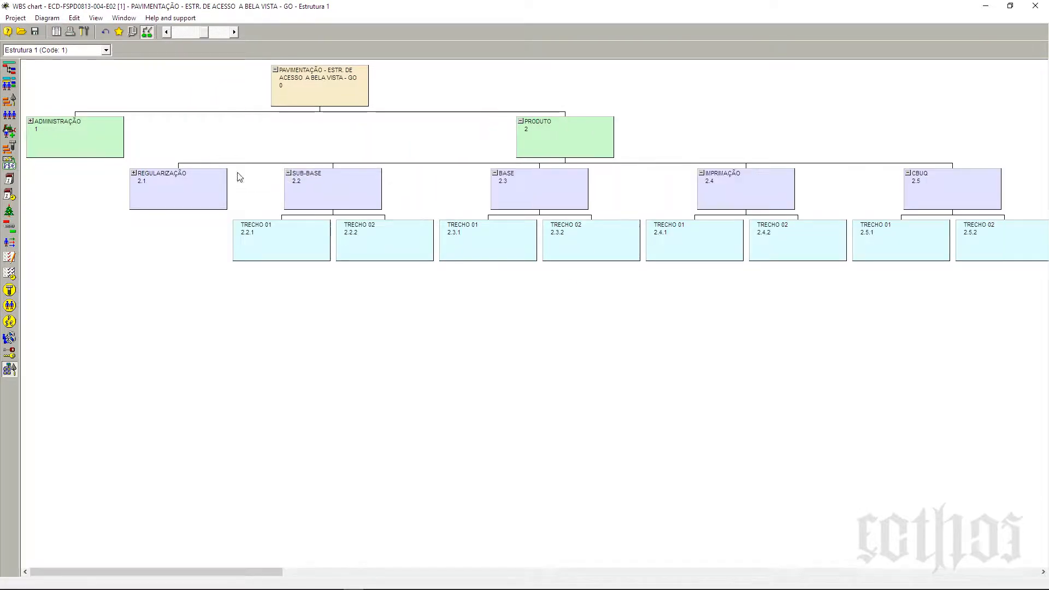
pyautogui.click(134, 173)
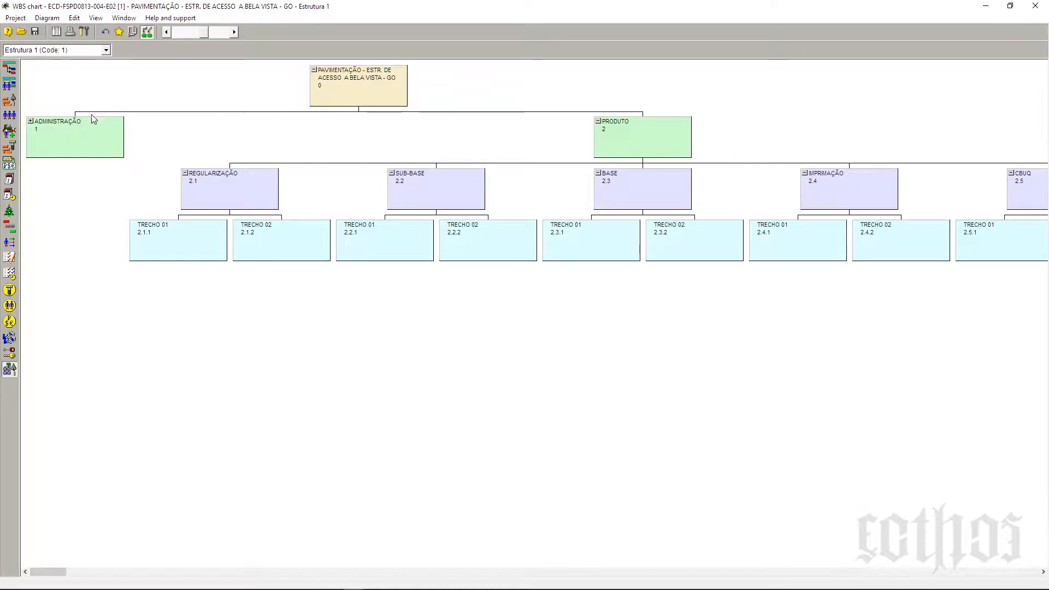
# Reduce the chart's scale so the whole structure fits on screen and expand the ADMINISTRAÇÃO phase.
pyautogui.click(181, 33)
pyautogui.click(180, 33)
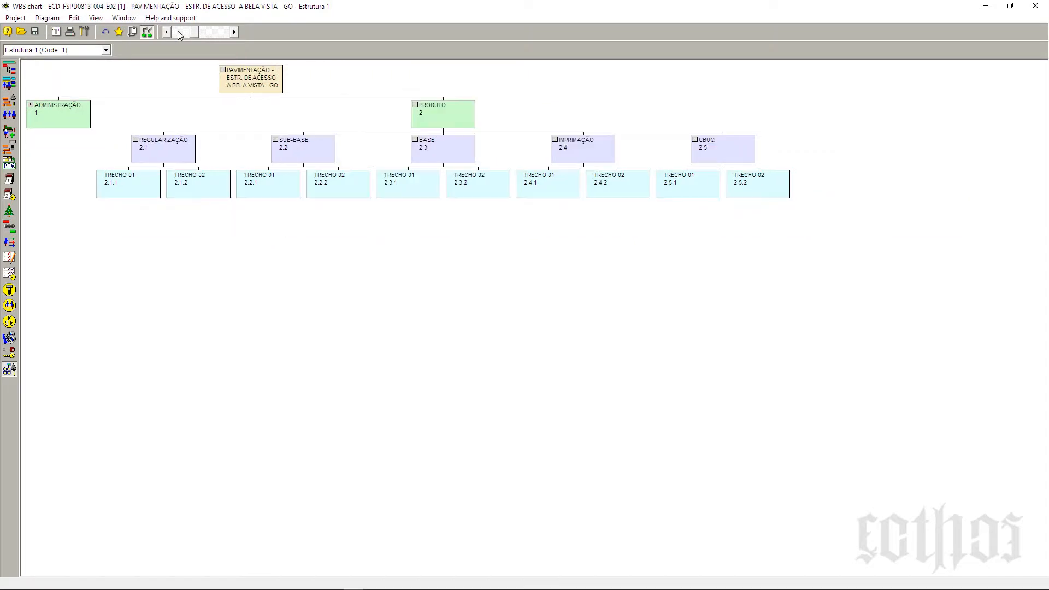
pyautogui.click(30, 105)
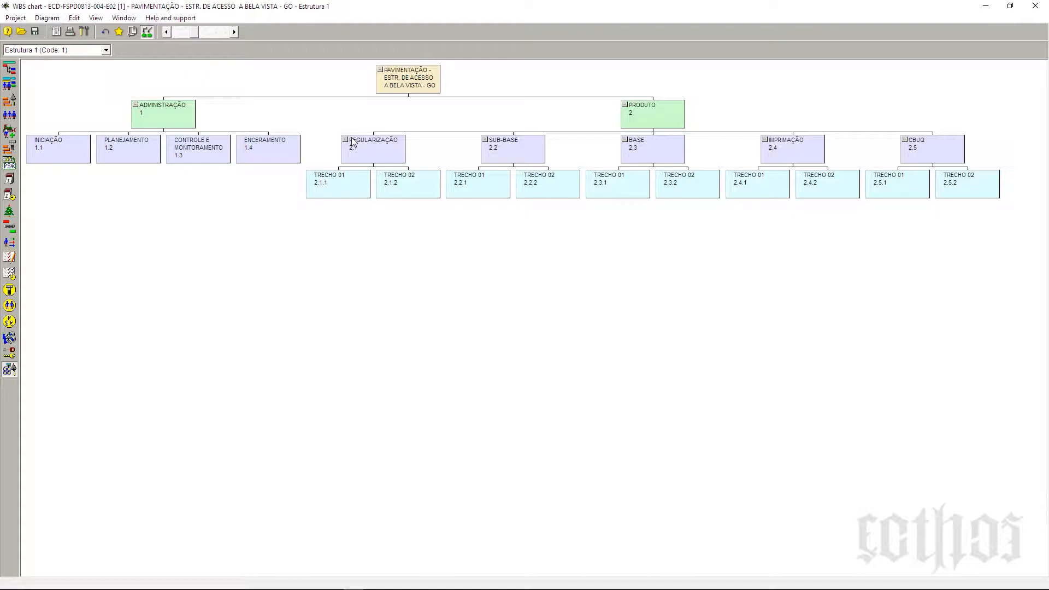
# Check the selectable structures and the To level detail option in the breakdown structure setup, cancelling the setup dialog.
pyautogui.click(106, 50)
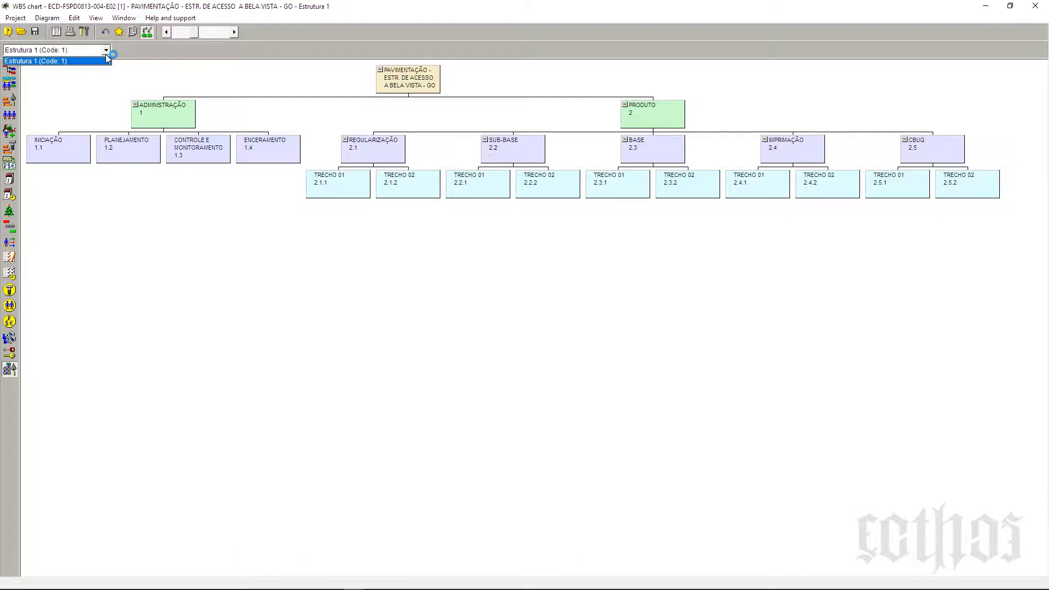
pyautogui.click(108, 59)
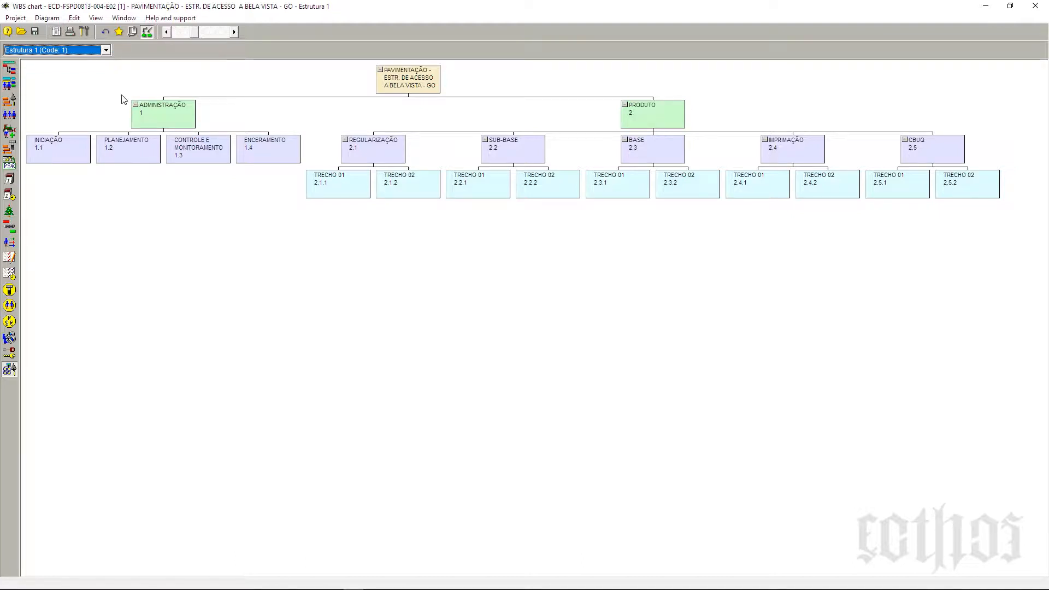
pyautogui.click(47, 18)
pyautogui.click(32, 31)
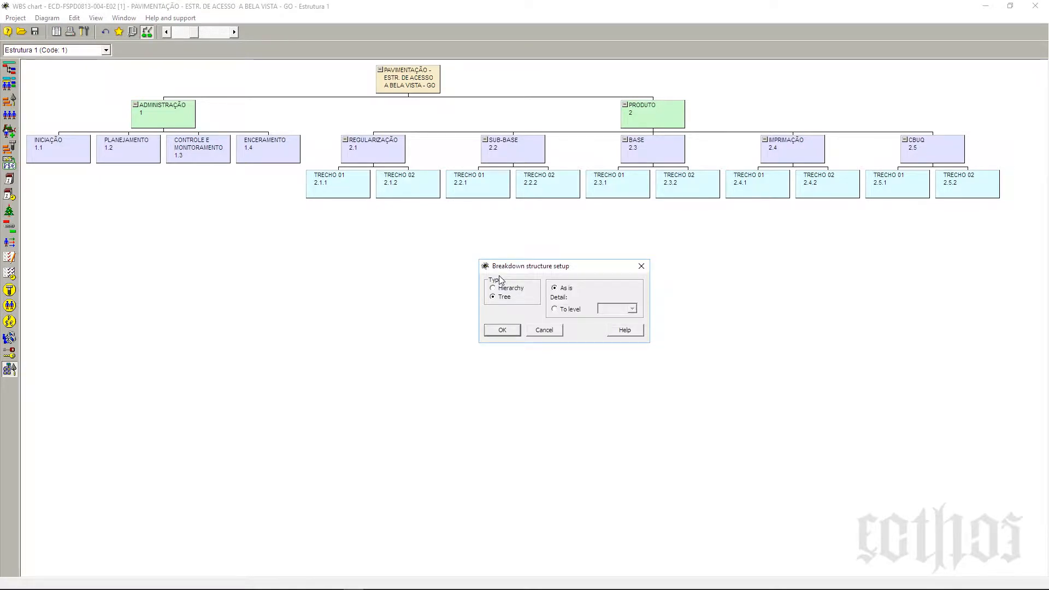
pyautogui.click(570, 309)
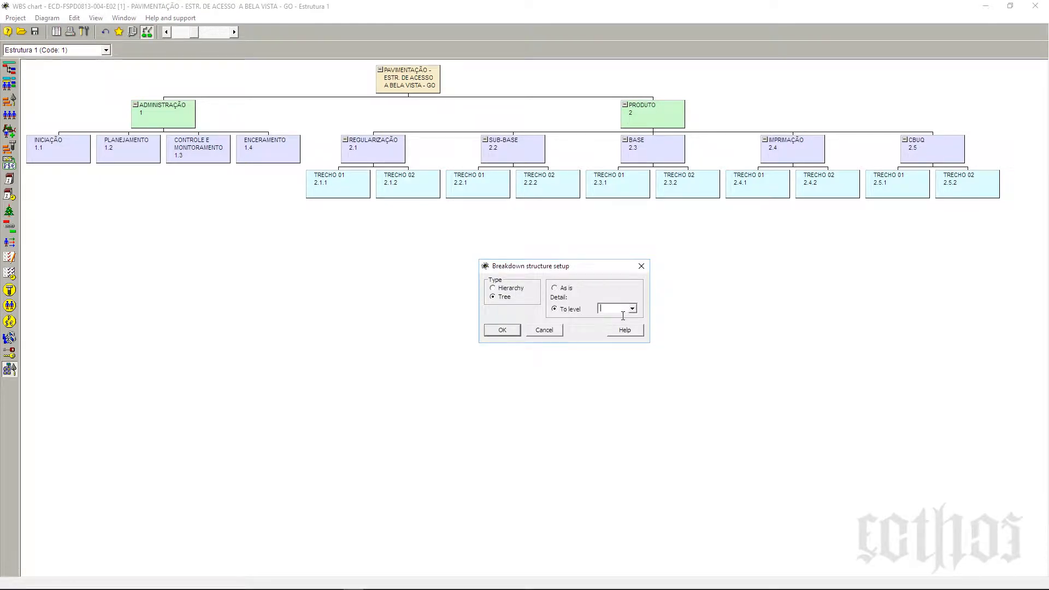
pyautogui.click(632, 310)
pyautogui.click(643, 286)
pyautogui.click(543, 331)
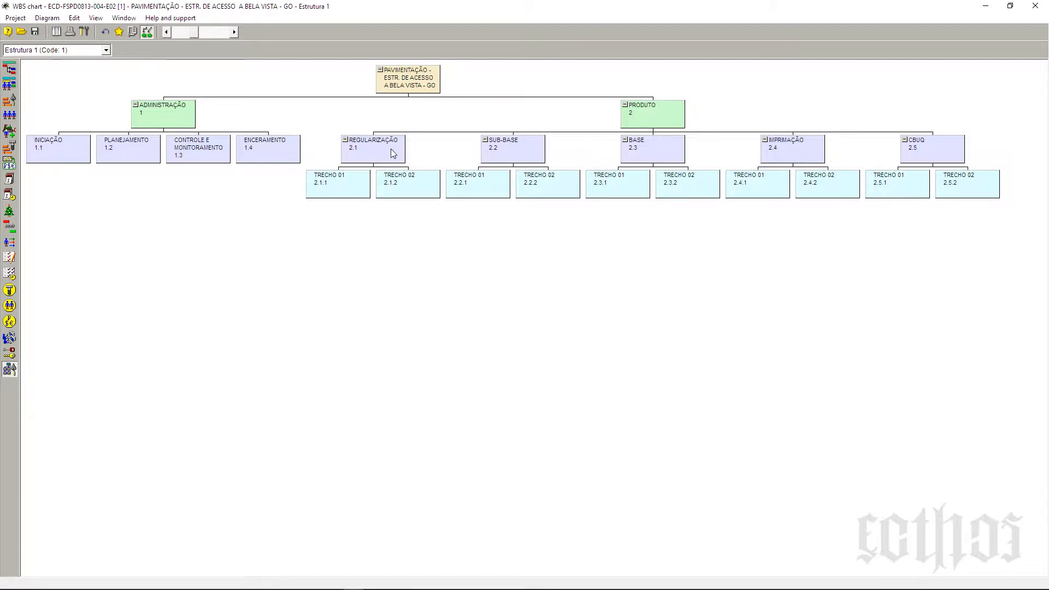
# Add a new phase one level lower under REGULARIZAÇÃO.
pyautogui.rightClick(373, 149)
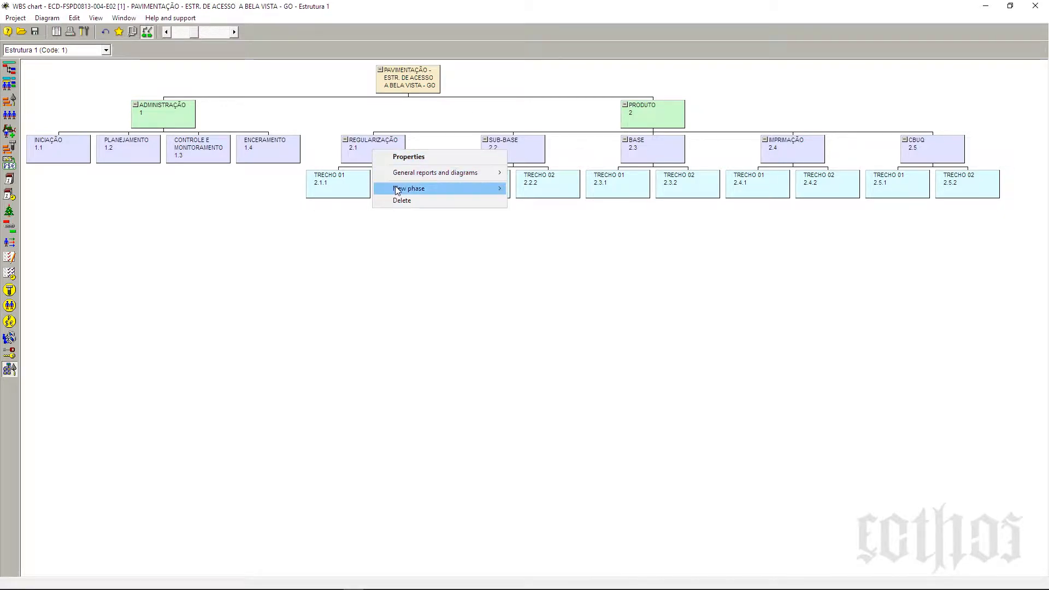
pyautogui.moveTo(397, 190)
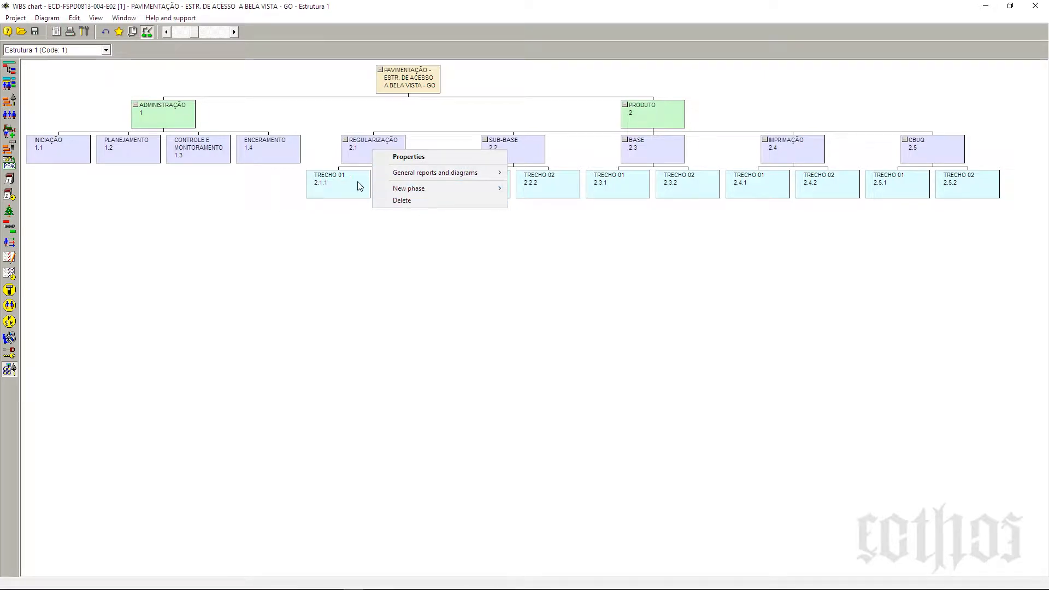
pyautogui.click(348, 194)
pyautogui.rightClick(389, 150)
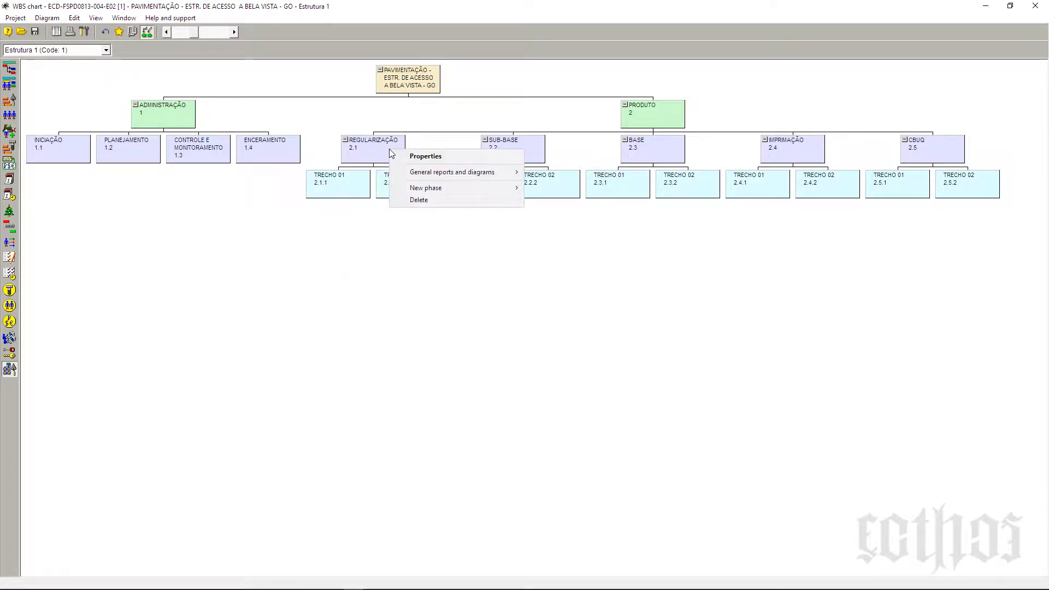
pyautogui.moveTo(416, 188)
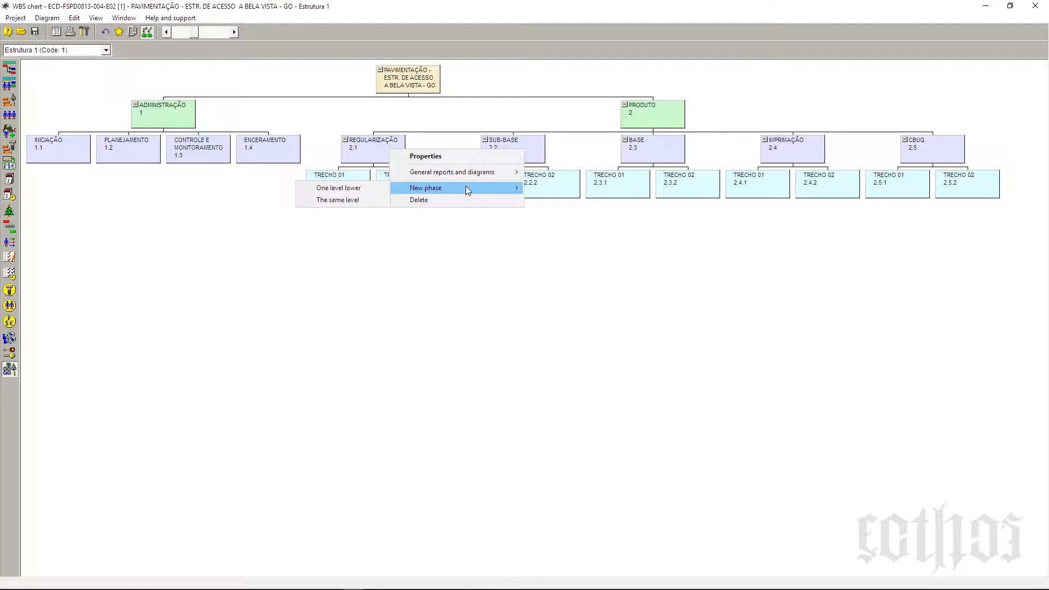
pyautogui.click(368, 188)
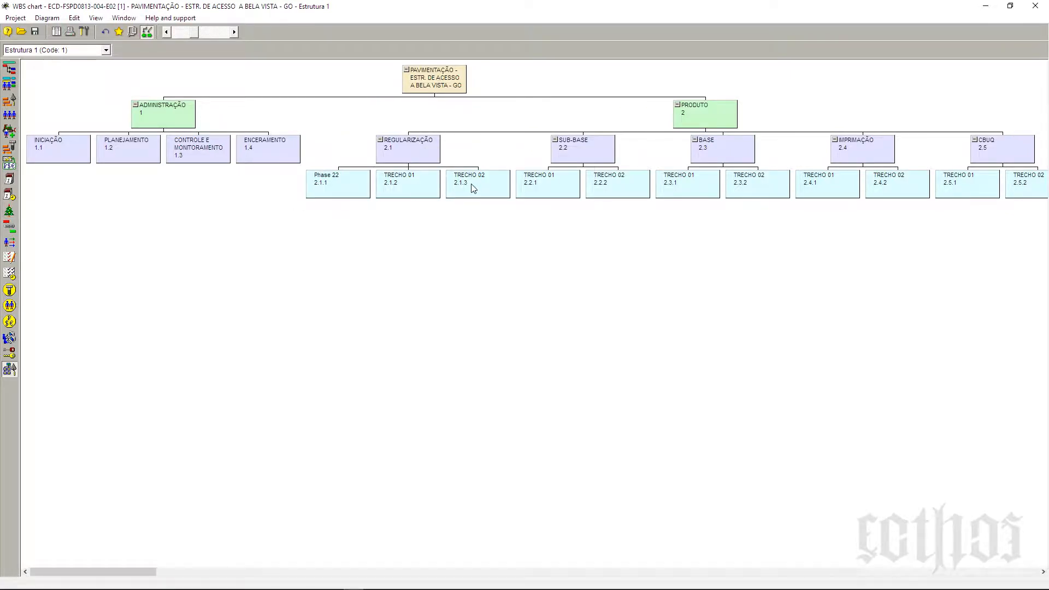
# Rename Phase 22 under REGULARIZAÇÃO as Trecho III and move it after TRECHO 02.
pyautogui.rightClick(336, 182)
pyautogui.click(353, 185)
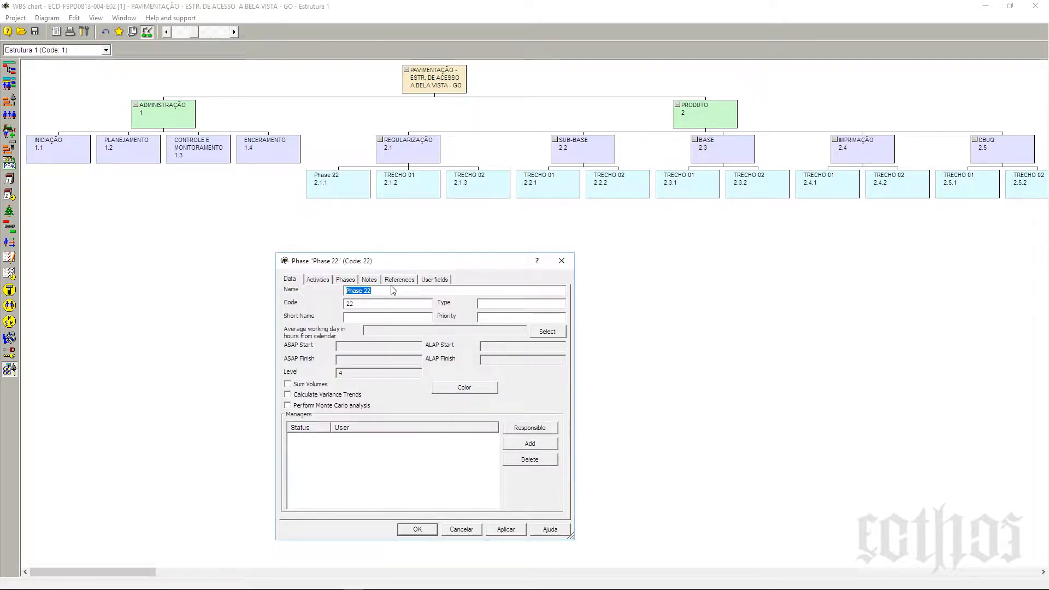
pyautogui.write('Tr')
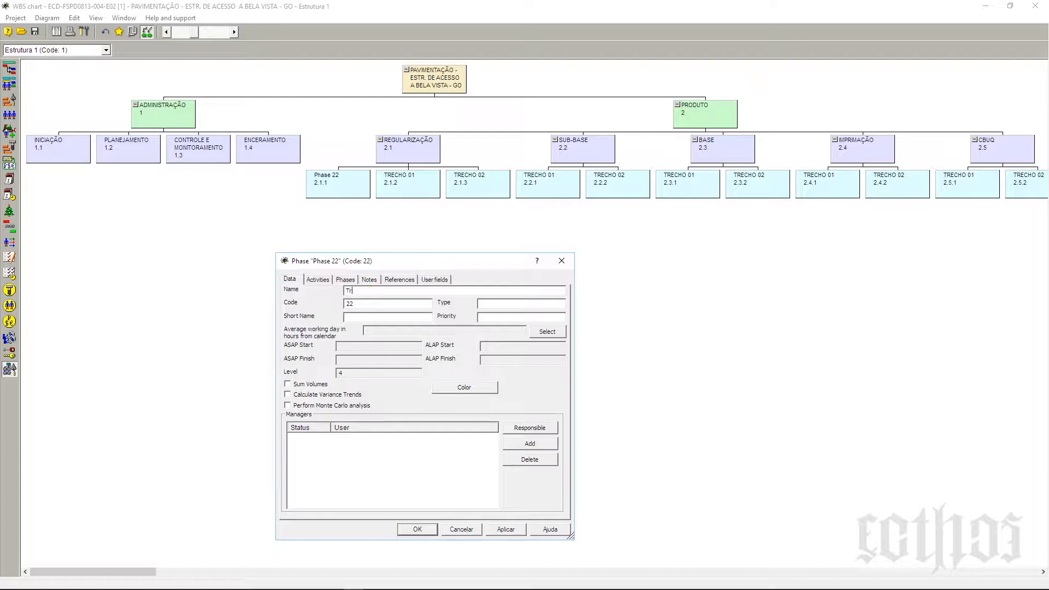
pyautogui.write('echo III')
pyautogui.click(417, 529)
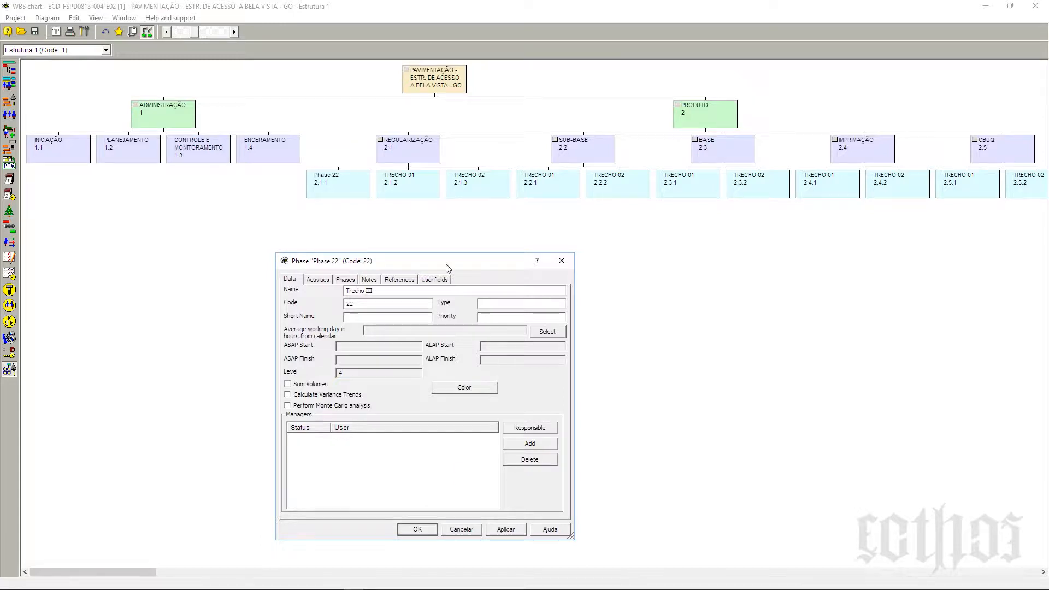
pyautogui.moveTo(329, 190); pyautogui.dragTo(485, 178)
# Rename the Trecho III phase as Trecho 03.
pyautogui.rightClick(484, 177)
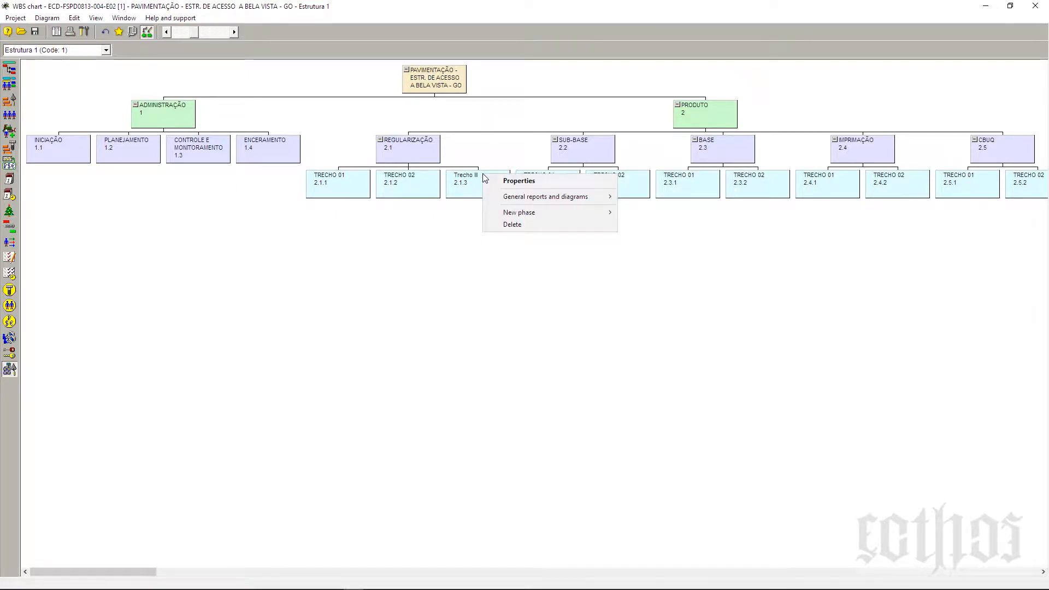
pyautogui.click(490, 181)
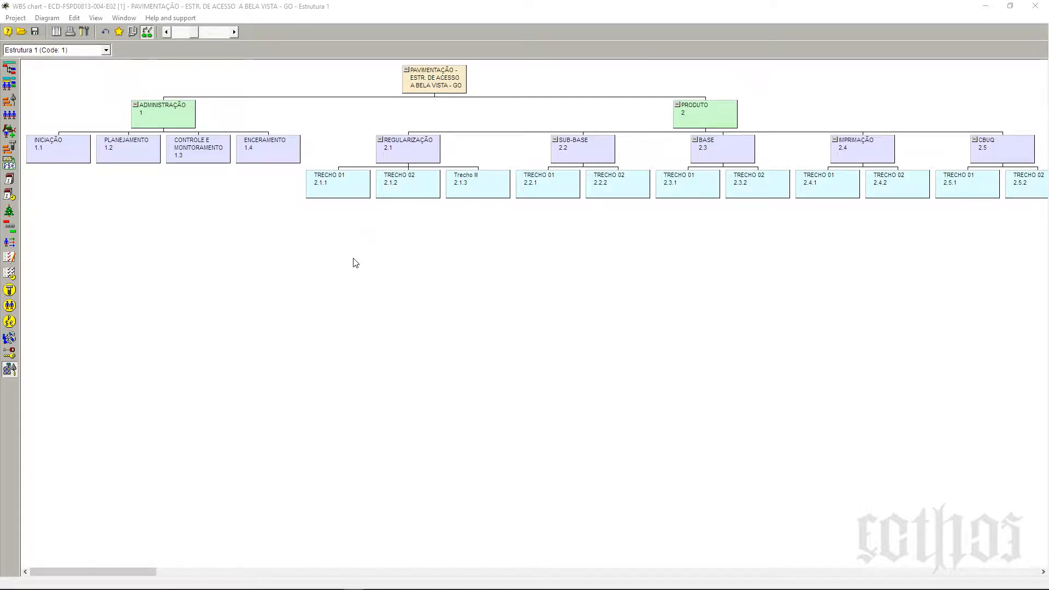
pyautogui.click(366, 292)
pyautogui.doubleClick(374, 296)
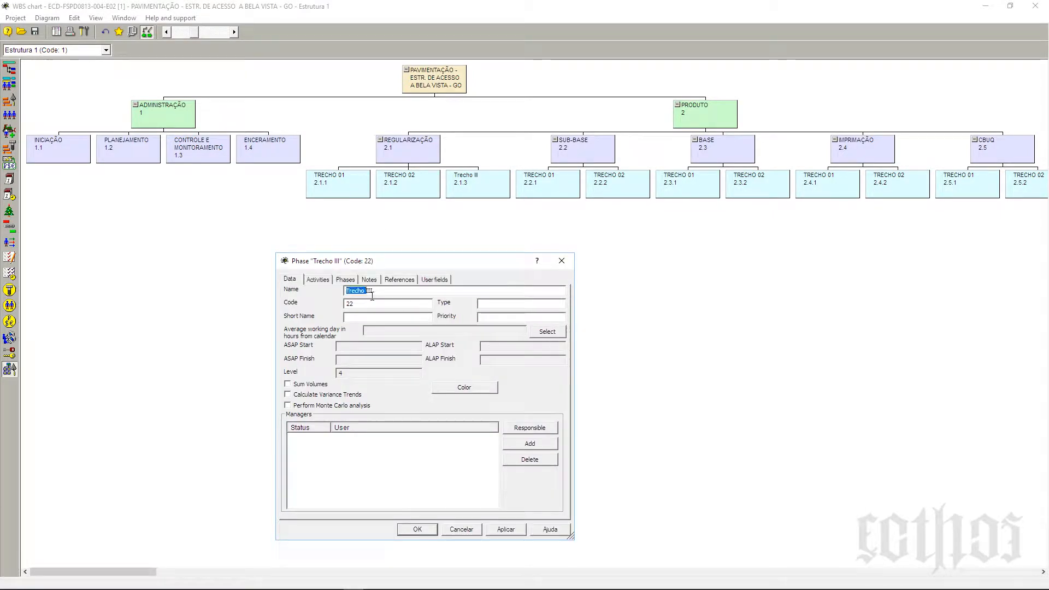
pyautogui.doubleClick(374, 295)
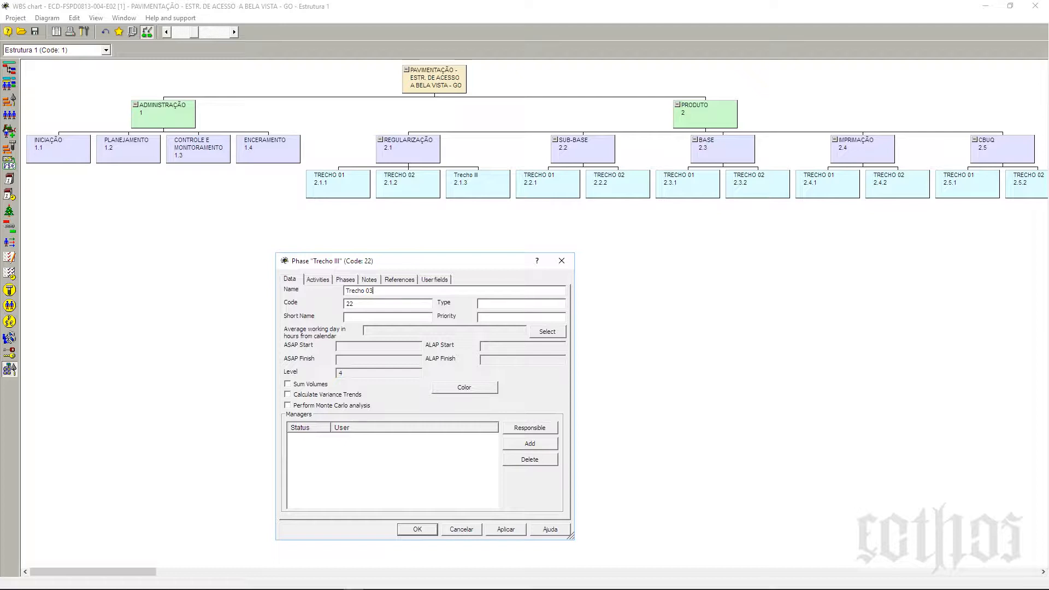
pyautogui.write('03')
pyautogui.click(417, 529)
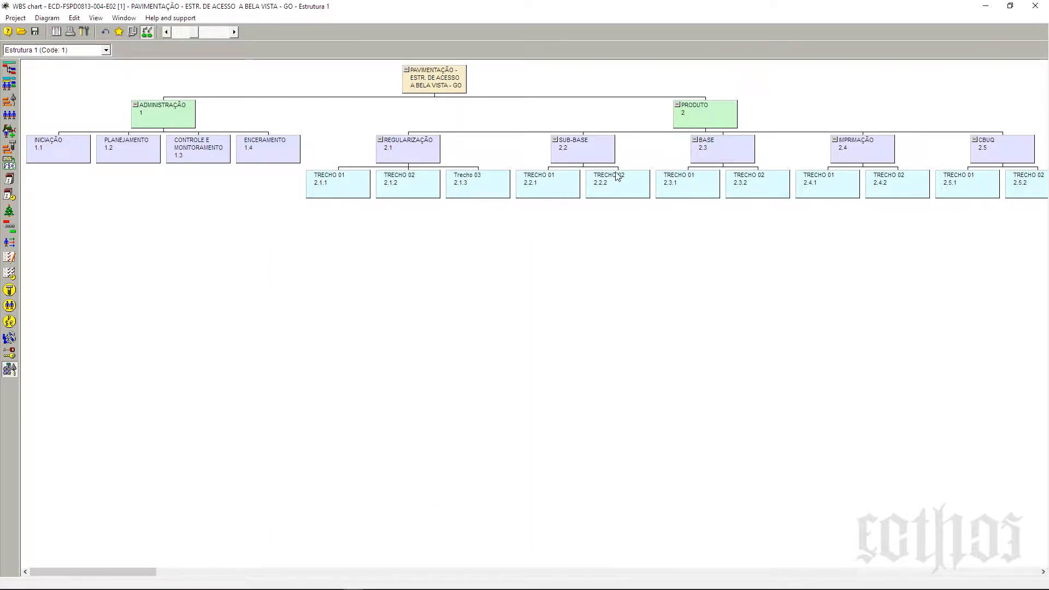
# Move SUB-BASE's TRECHO 02 under REGULARIZAÇÃO, after its own TRECHO 02, and return it to SUB-BASE.
pyautogui.moveTo(616, 177); pyautogui.dragTo(434, 179)
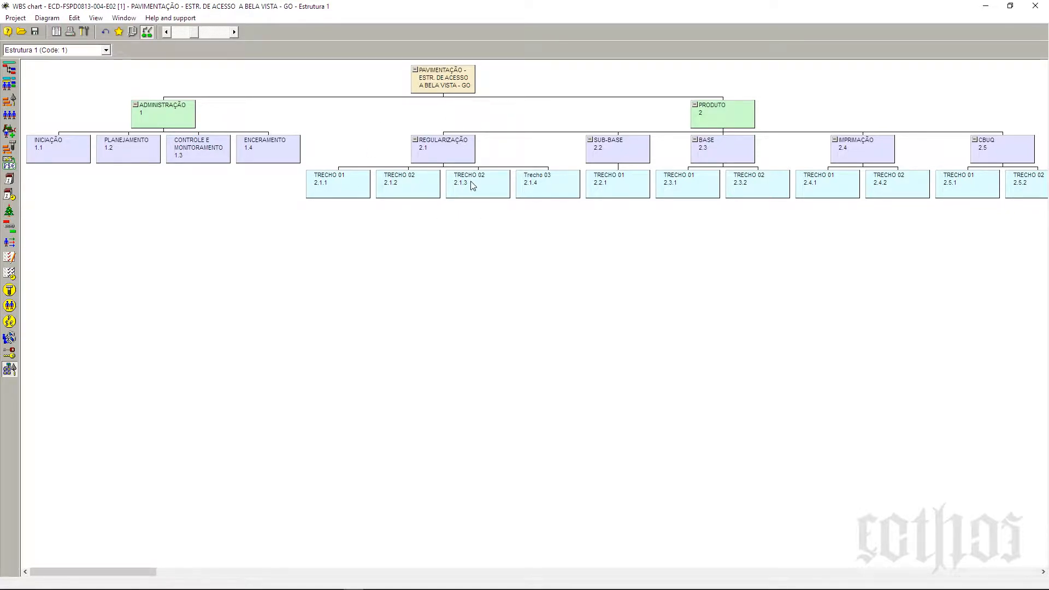
pyautogui.moveTo(473, 181); pyautogui.dragTo(638, 178)
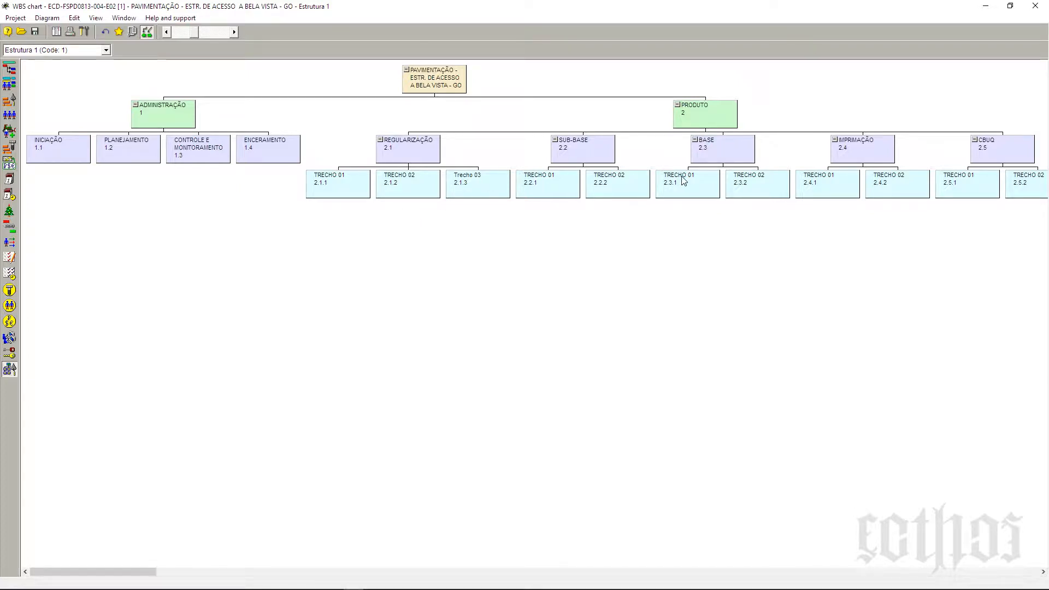
# Move SUB-BASE's TRECHO 01 into ADMINISTRAÇÃO after INICIAÇÃO and undo the move.
pyautogui.moveTo(672, 224); pyautogui.dragTo(60, 169)
pyautogui.moveTo(529, 223); pyautogui.dragTo(65, 142)
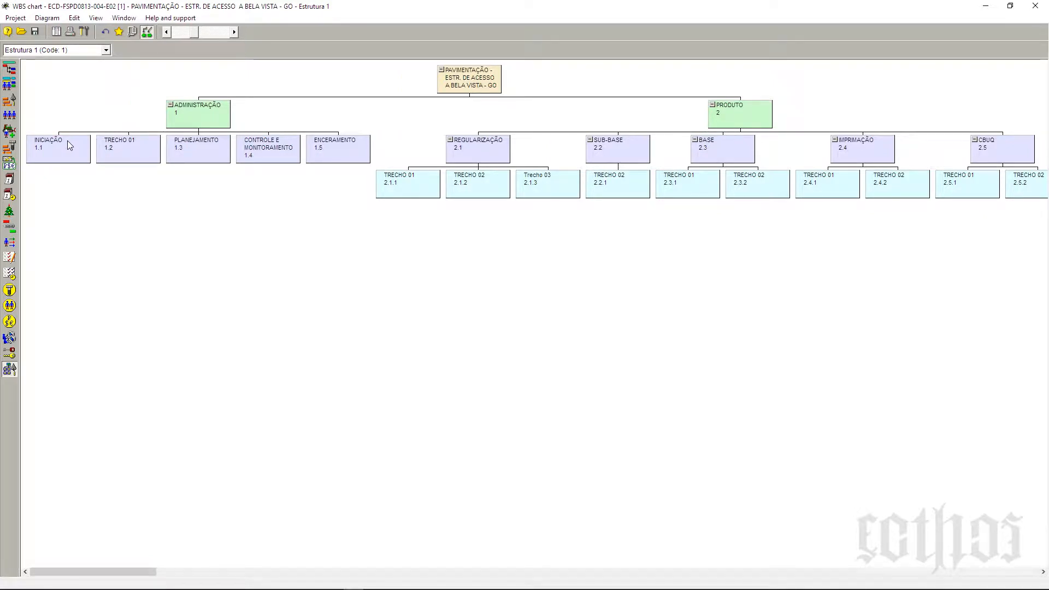
pyautogui.click(106, 33)
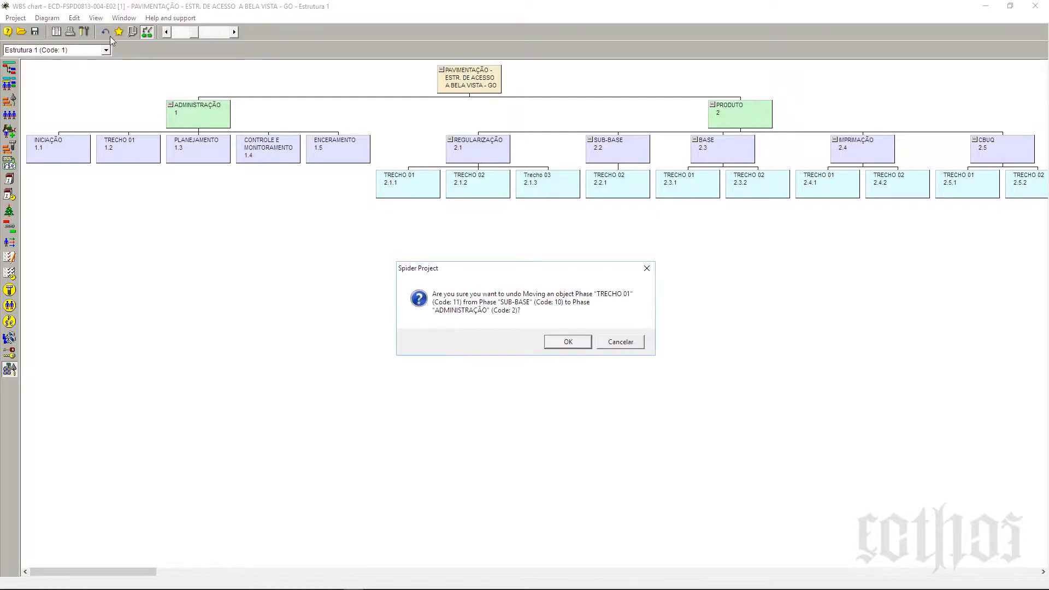
pyautogui.click(568, 343)
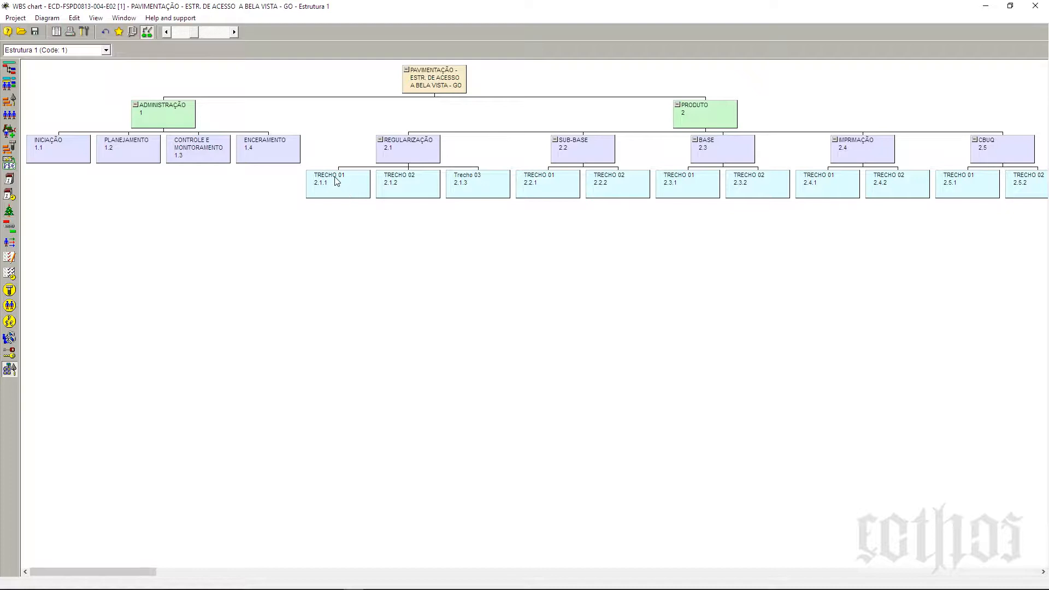
# Move REGULARIZAÇÃO's TRECHO 01 into ADMINISTRAÇÃO after ENCERAMENTO and undo the move.
pyautogui.moveTo(337, 182); pyautogui.dragTo(263, 149)
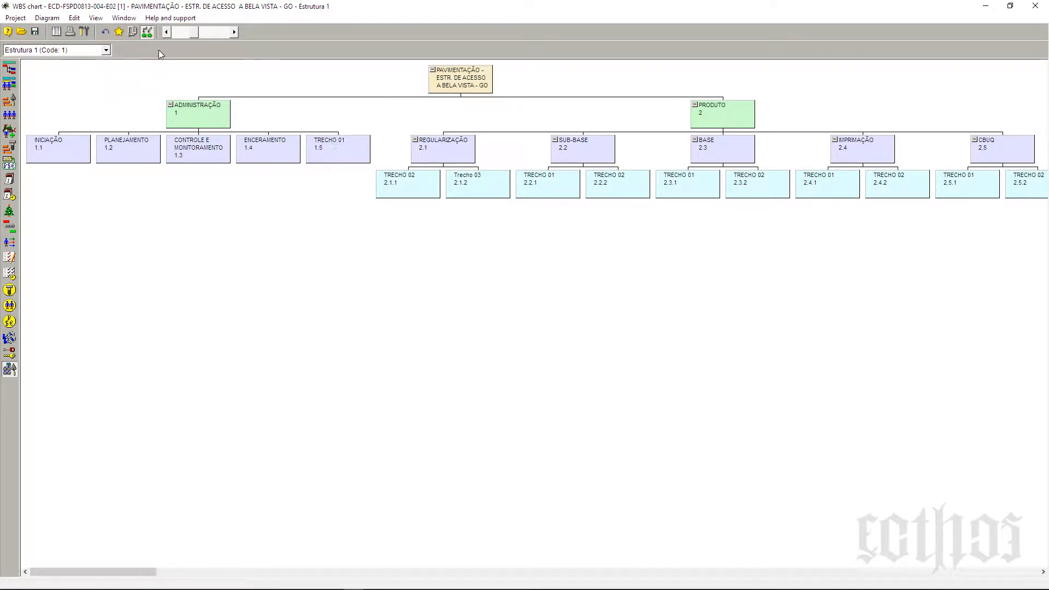
pyautogui.click(105, 31)
pyautogui.click(562, 344)
# Add a new phase one level lower under ENCERAMENTO.
pyautogui.rightClick(261, 151)
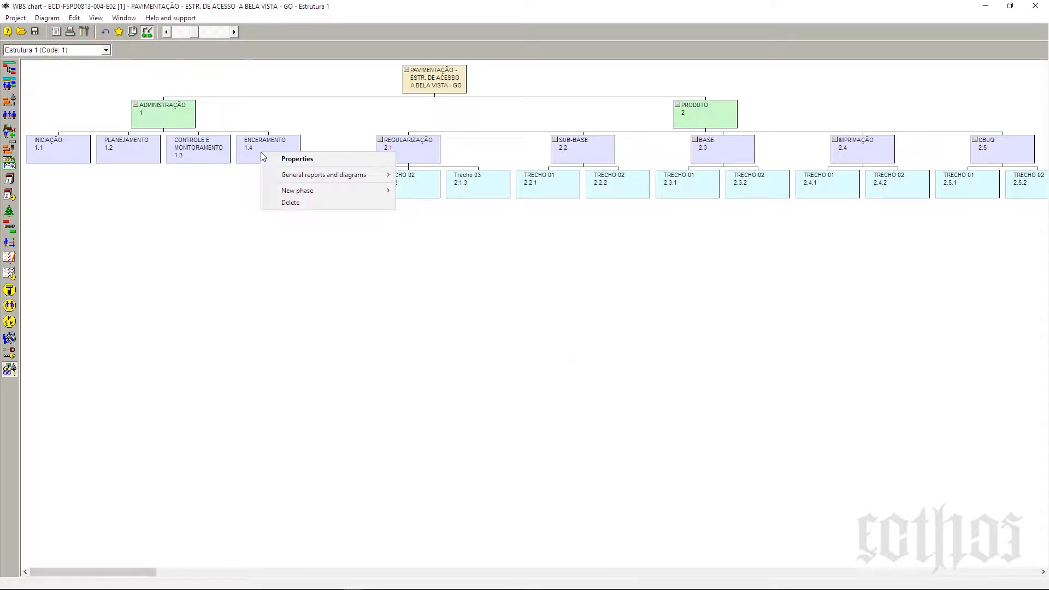
pyautogui.moveTo(273, 190)
pyautogui.click(242, 195)
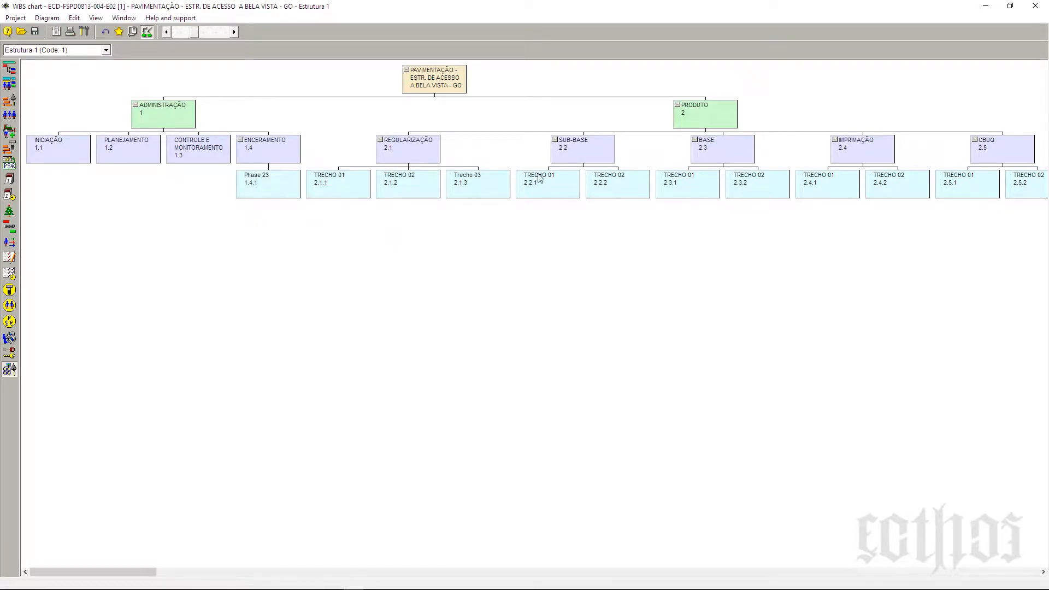
# Move SUB-BASE's TRECHO 01 beside Phase 23 under ENCERAMENTO, return it to SUB-BASE and restore its place before TRECHO 02.
pyautogui.moveTo(540, 178); pyautogui.dragTo(278, 176)
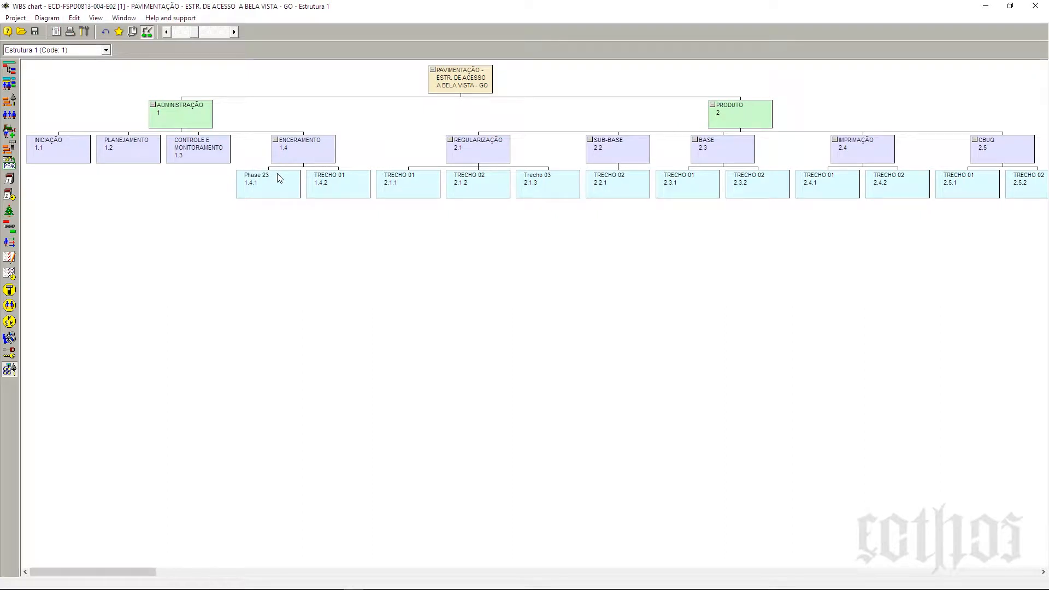
pyautogui.moveTo(348, 181); pyautogui.dragTo(572, 179)
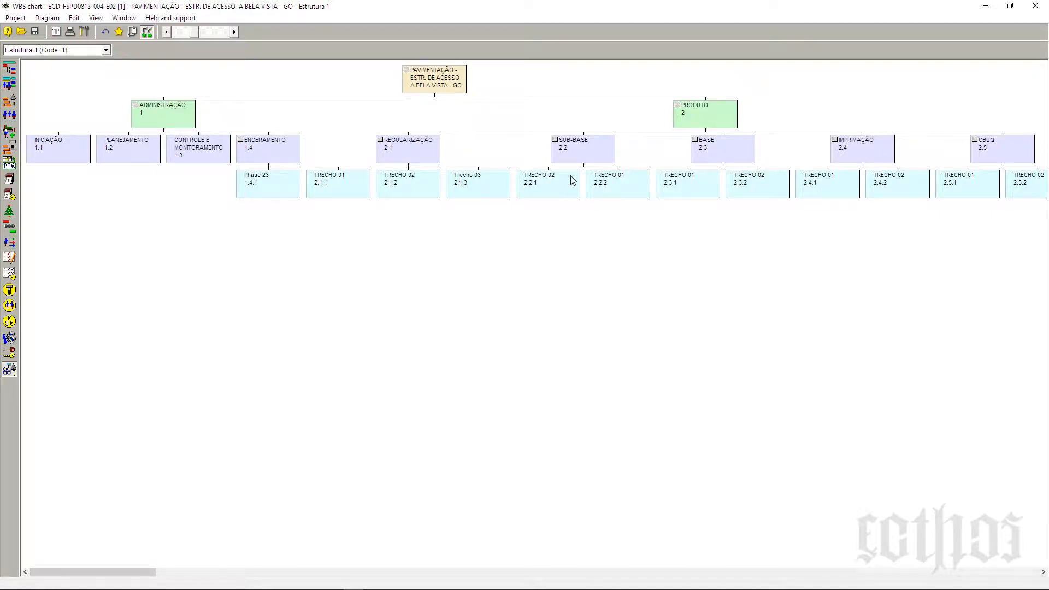
pyautogui.moveTo(640, 182); pyautogui.dragTo(574, 198)
# Delete Phase 23 from under ENCERAMENTO.
pyautogui.rightClick(276, 183)
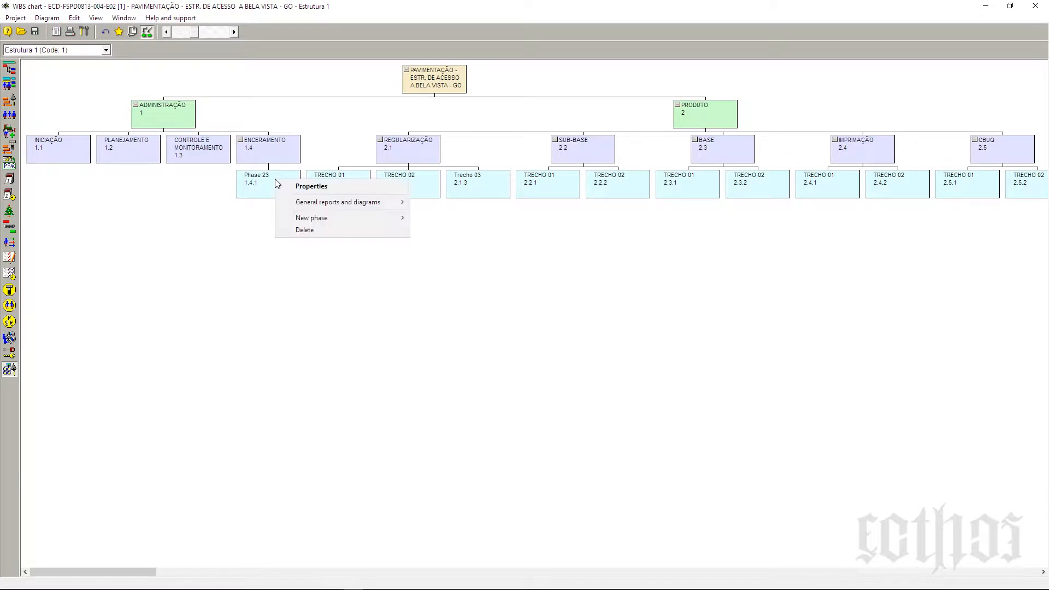
pyautogui.click(304, 230)
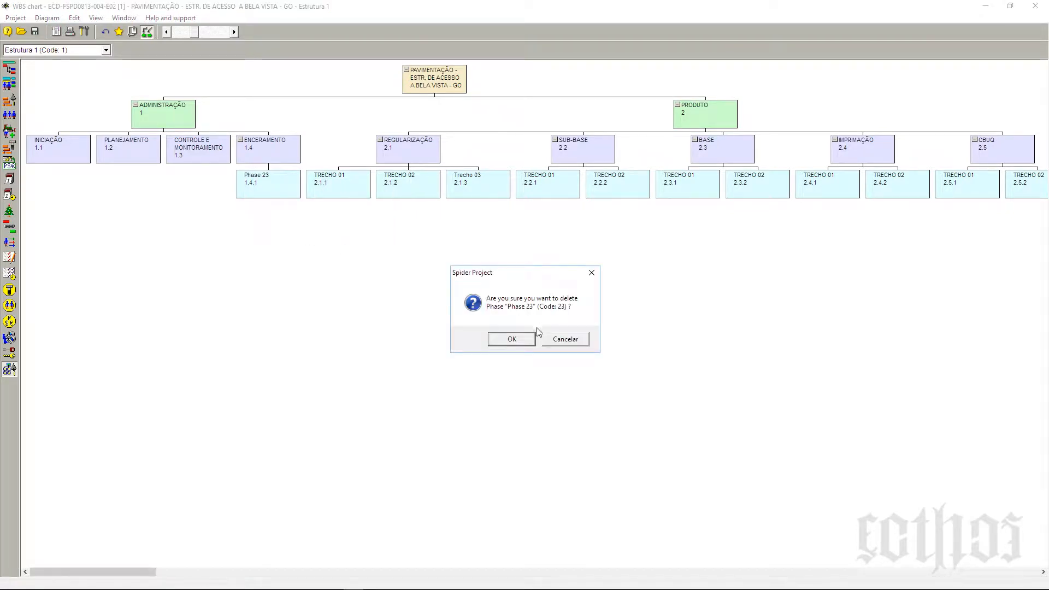
pyautogui.click(513, 340)
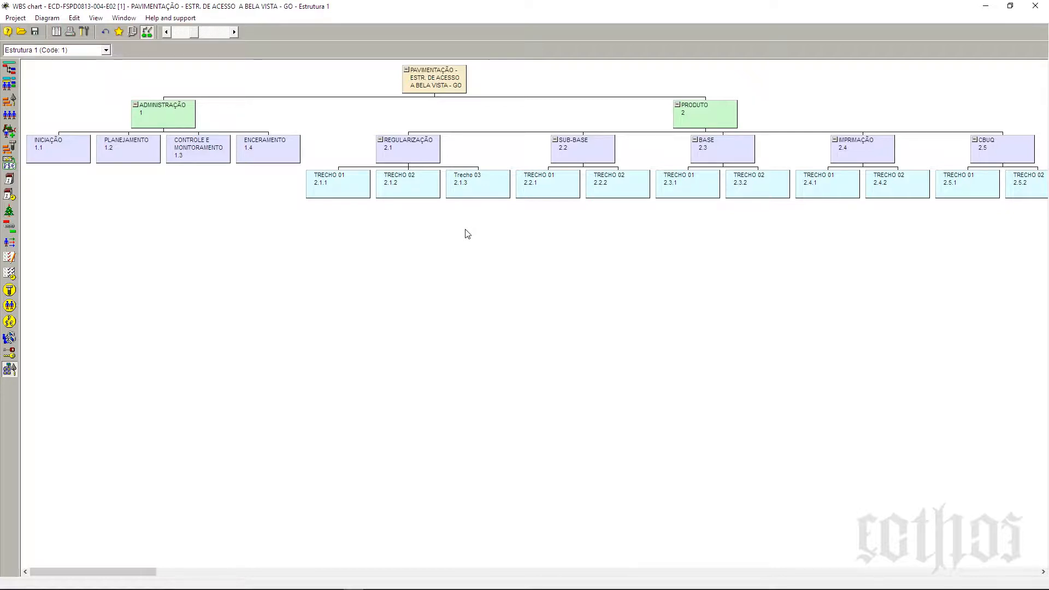
# Open the diagram's box template, assign the Name field to its first line and apply the template.
pyautogui.click(55, 51)
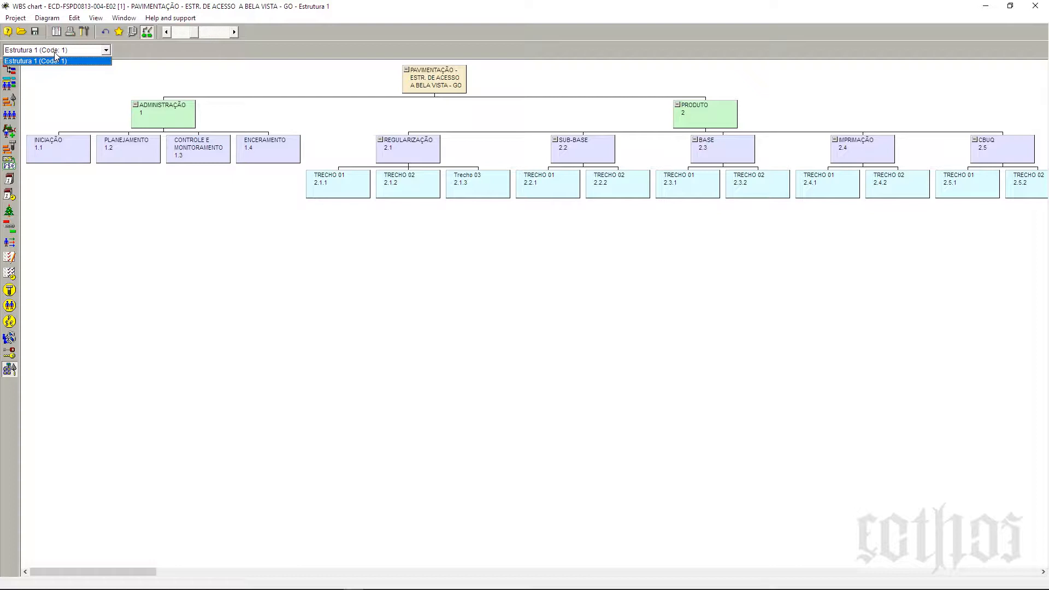
pyautogui.click(47, 18)
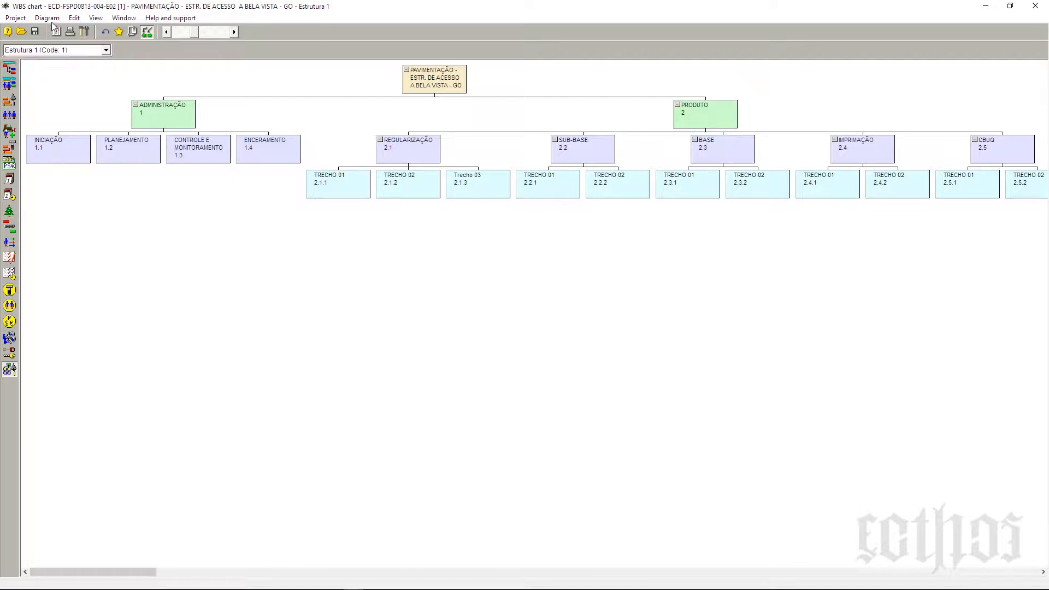
pyautogui.click(47, 18)
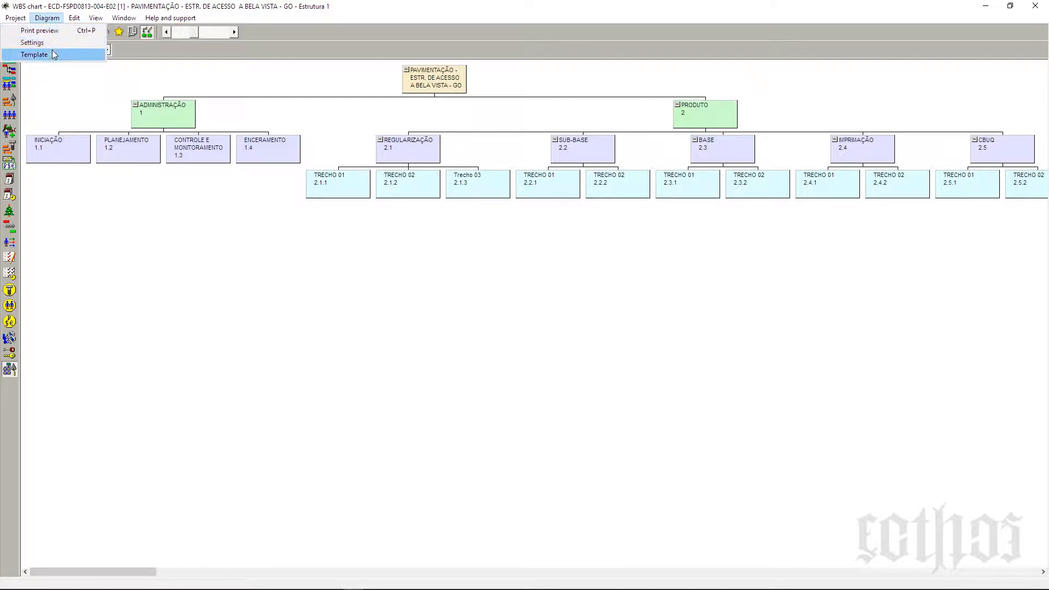
pyautogui.click(52, 52)
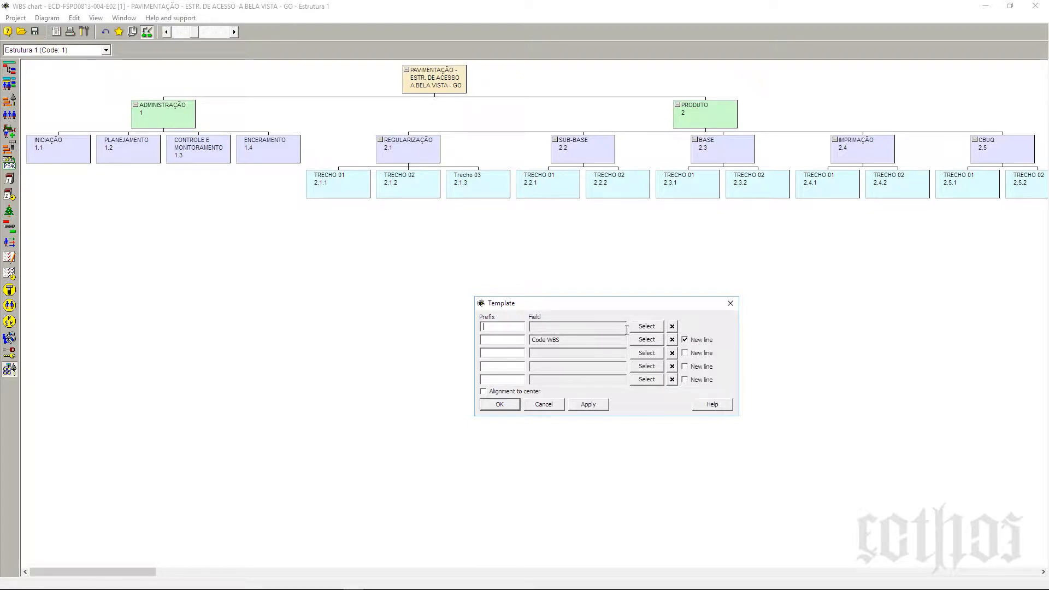
pyautogui.click(514, 346)
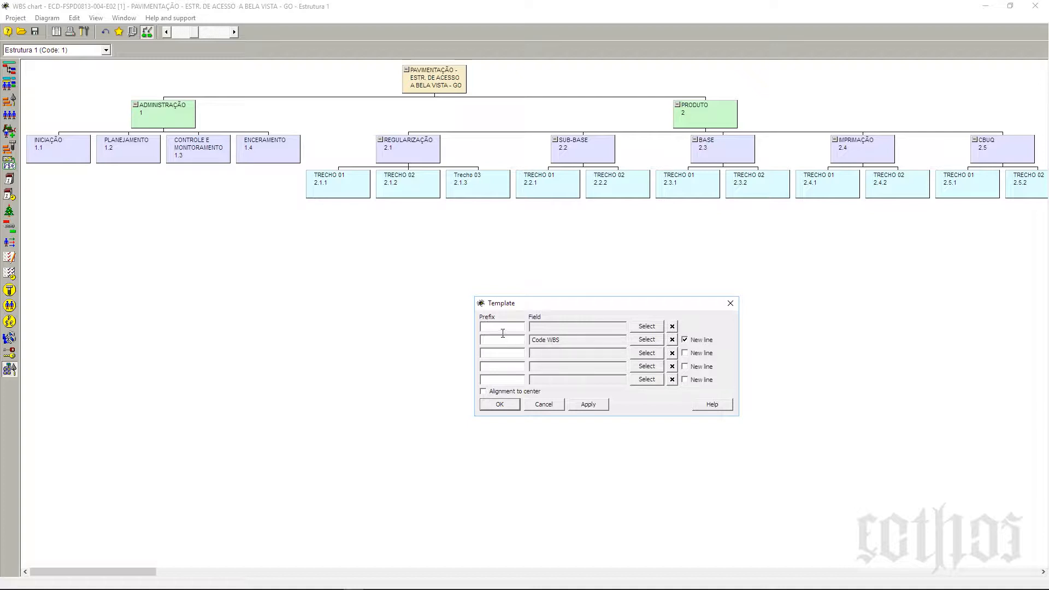
pyautogui.click(651, 329)
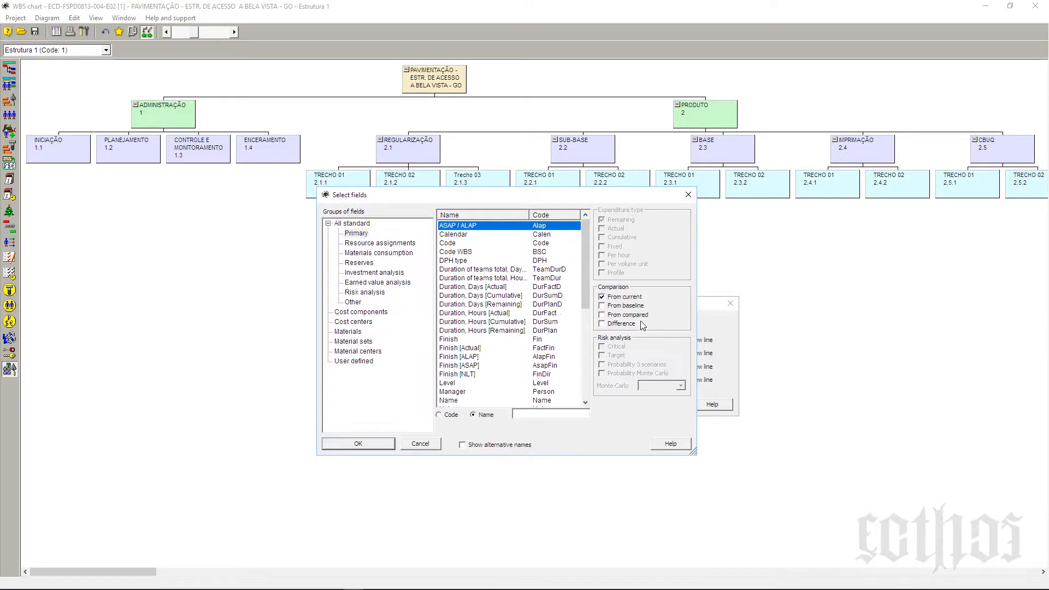
pyautogui.click(515, 331)
pyautogui.press('pagedown')
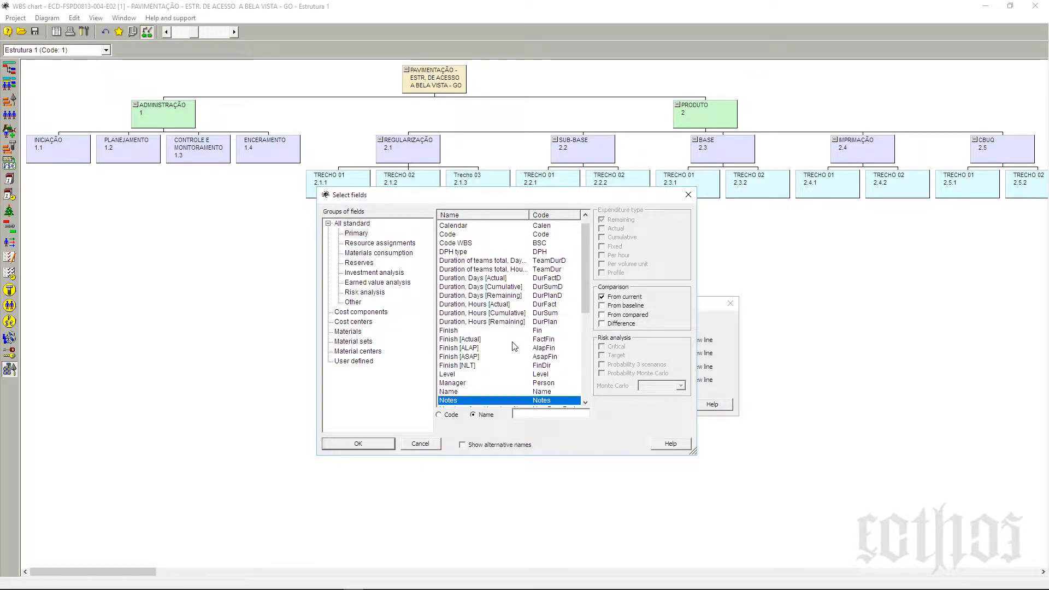
pyautogui.click(475, 392)
pyautogui.click(392, 442)
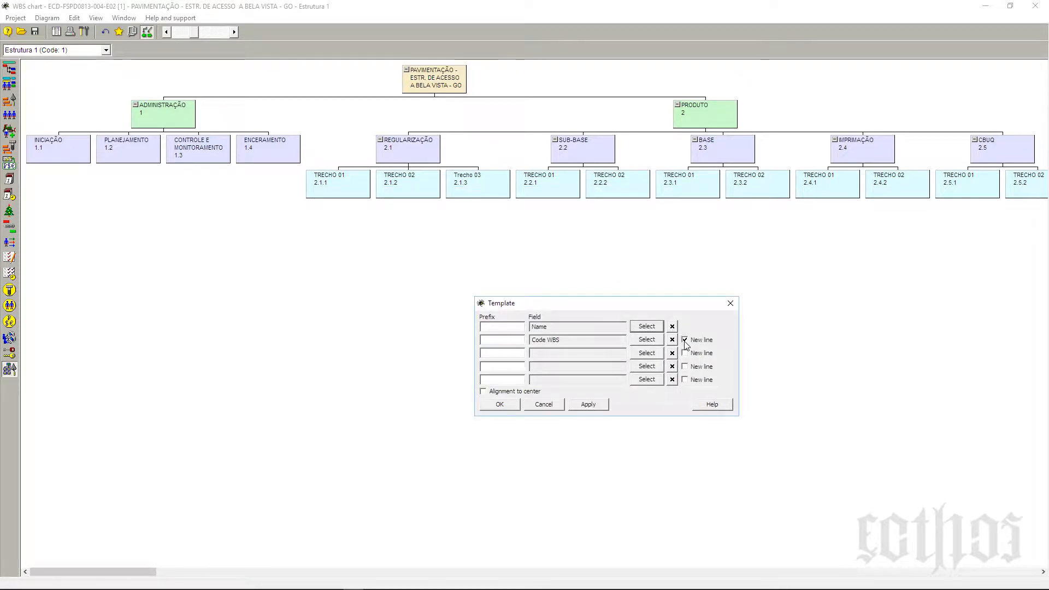
pyautogui.click(578, 343)
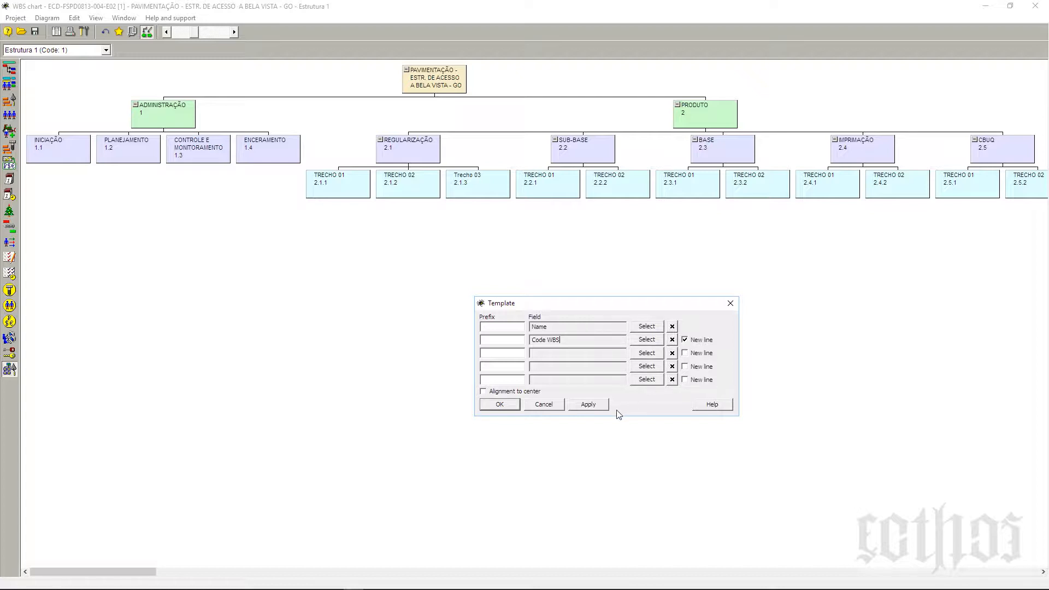
pyautogui.click(591, 409)
# Assign the Manager field to the template's third line.
pyautogui.click(658, 365)
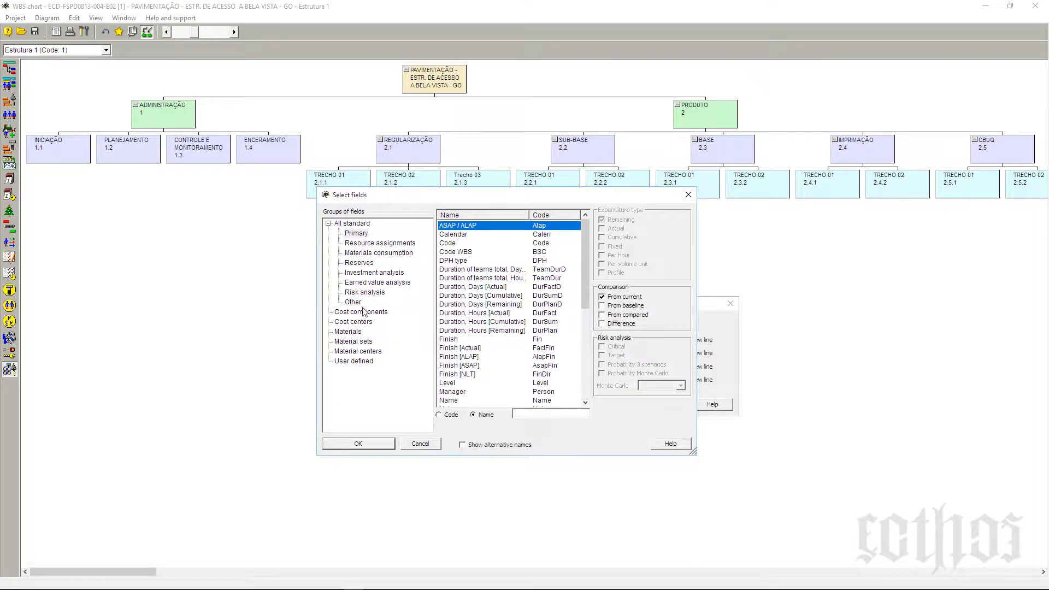
pyautogui.click(467, 314)
pyautogui.press('m')
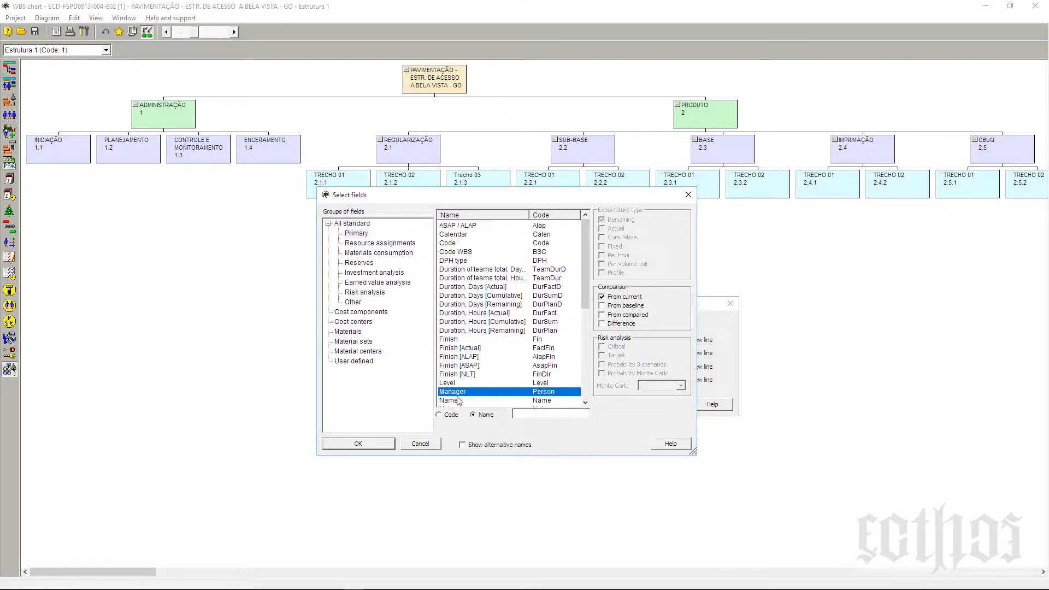
pyautogui.click(389, 442)
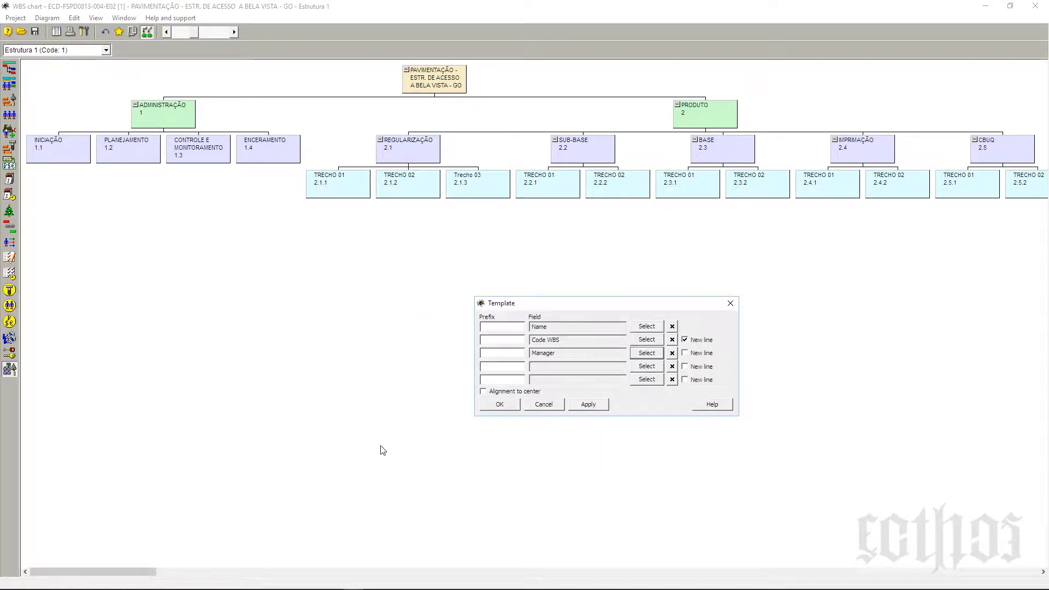
# Set the template prefixes to "Man:" for Manager and "EAP" for Code WBS.
pyautogui.click(524, 358)
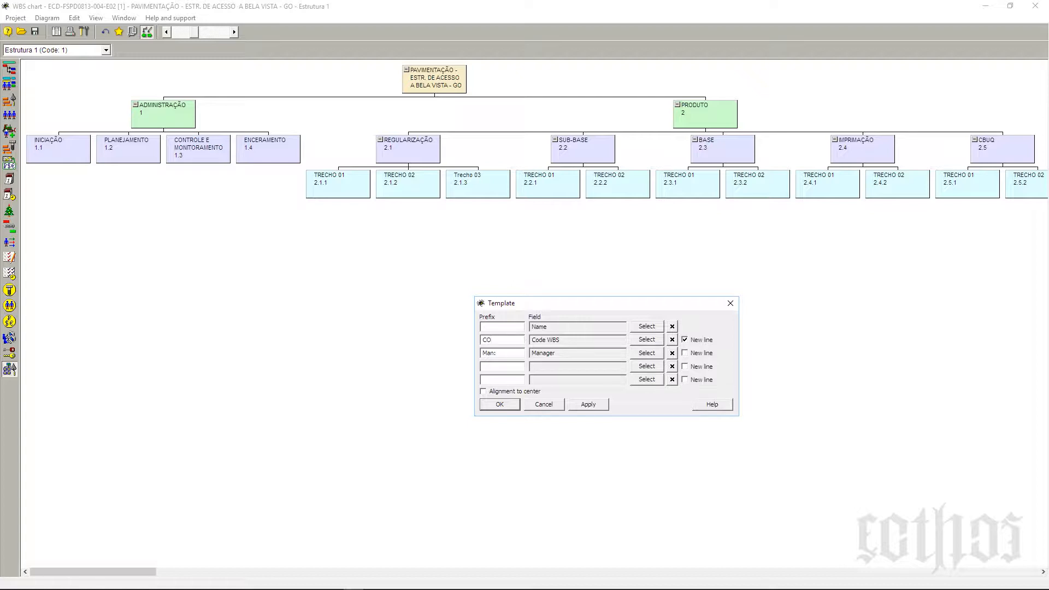
pyautogui.click(519, 340)
pyautogui.write('EAP')
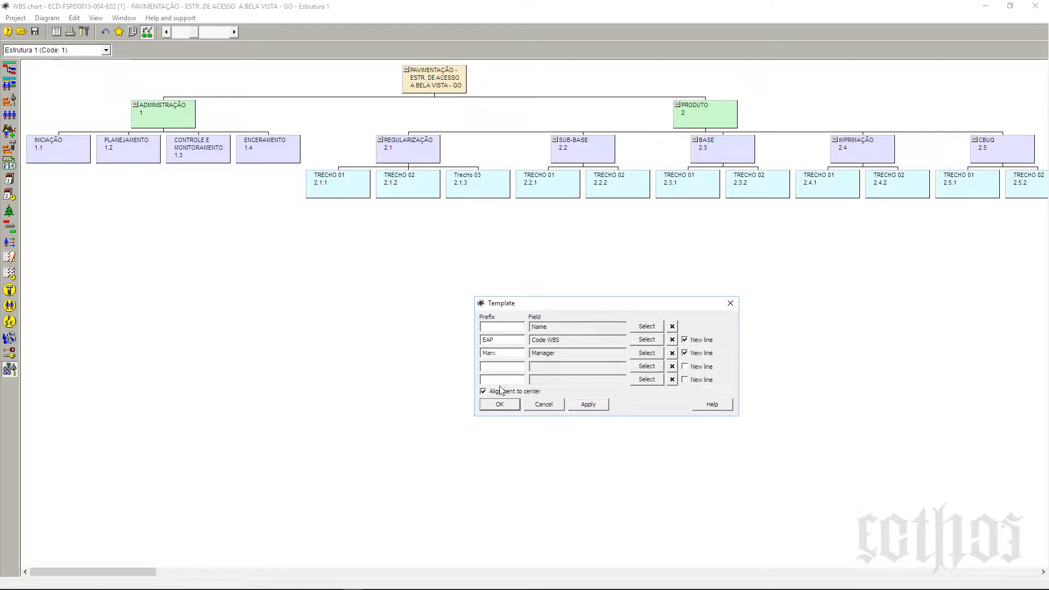
# Confirm the box template and enlarge the WBS chart's scale by two increments.
pyautogui.click(502, 404)
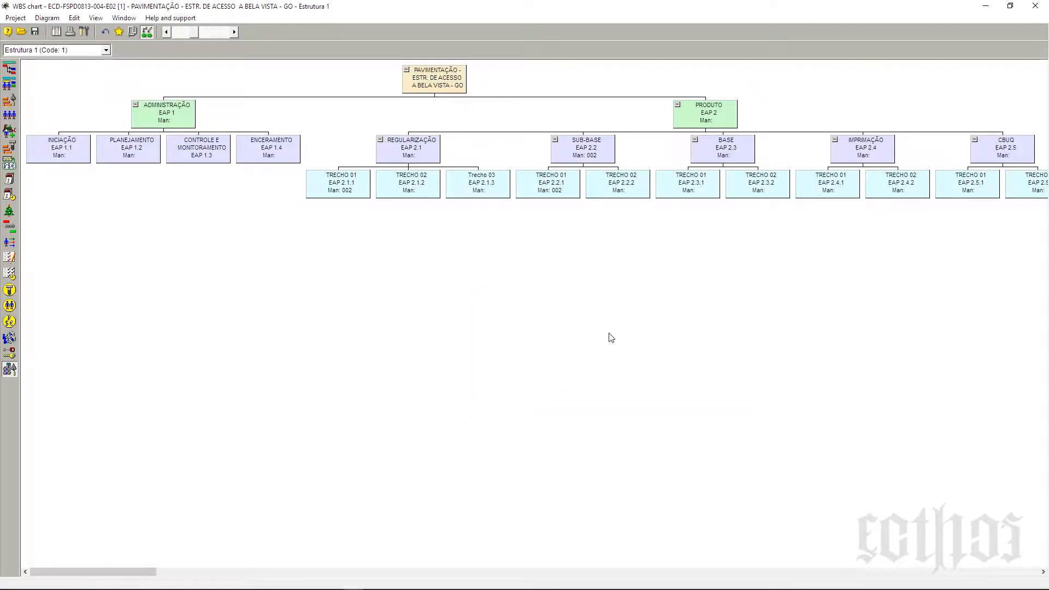
pyautogui.click(228, 32)
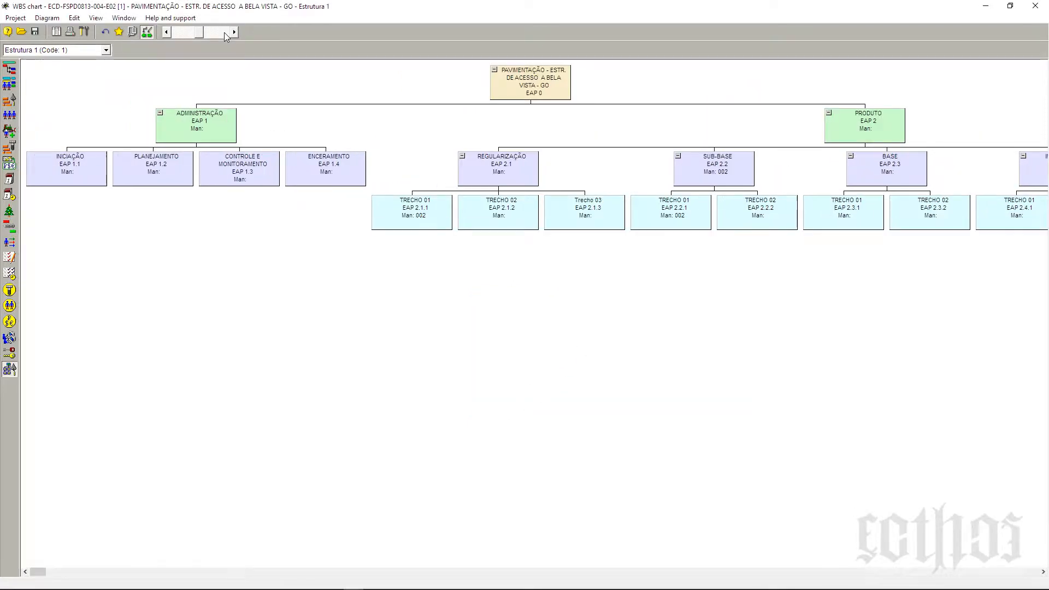
pyautogui.click(224, 33)
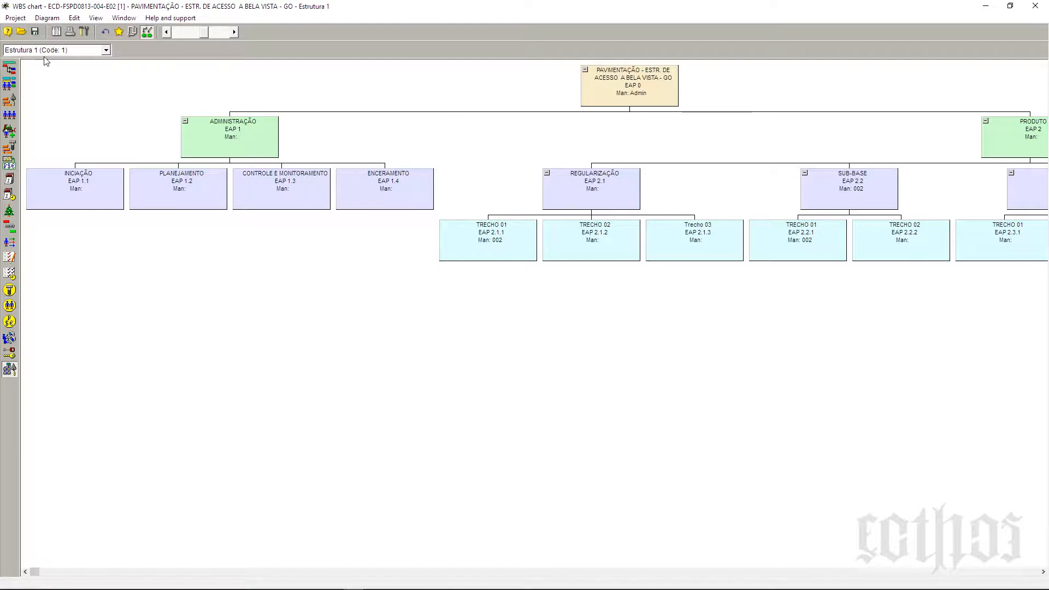
# Review the field and prefix assignments in the diagram's box template and close it without changes.
pyautogui.click(47, 18)
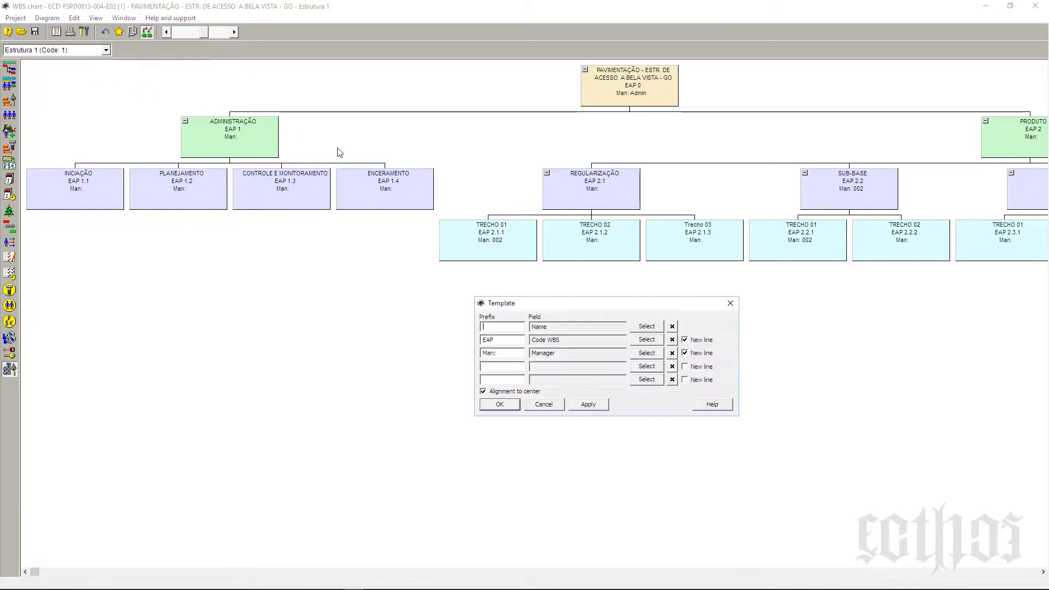
pyautogui.moveTo(614, 307); pyautogui.dragTo(588, 308)
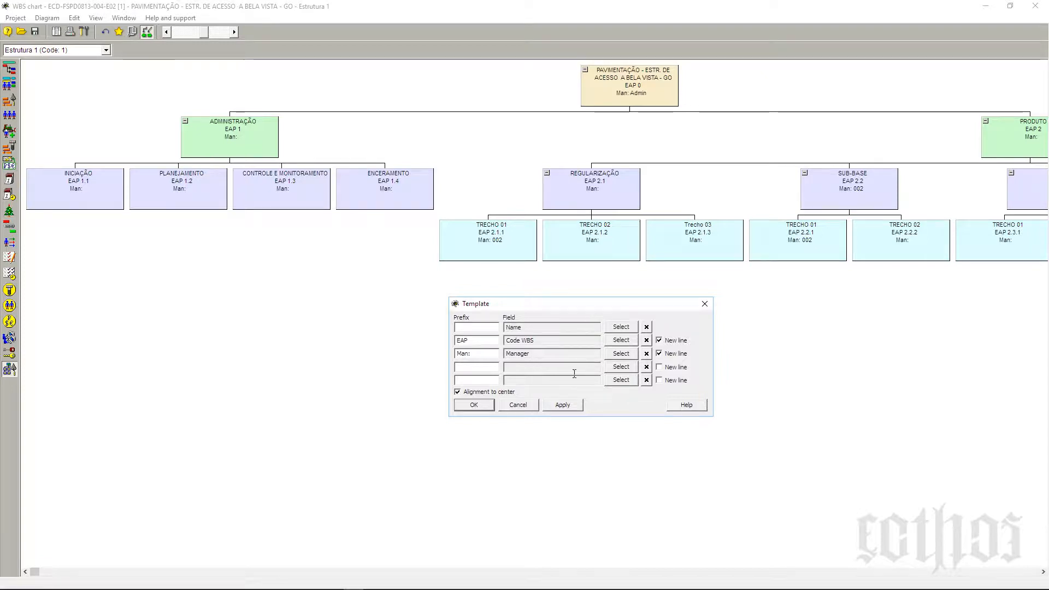
pyautogui.click(530, 407)
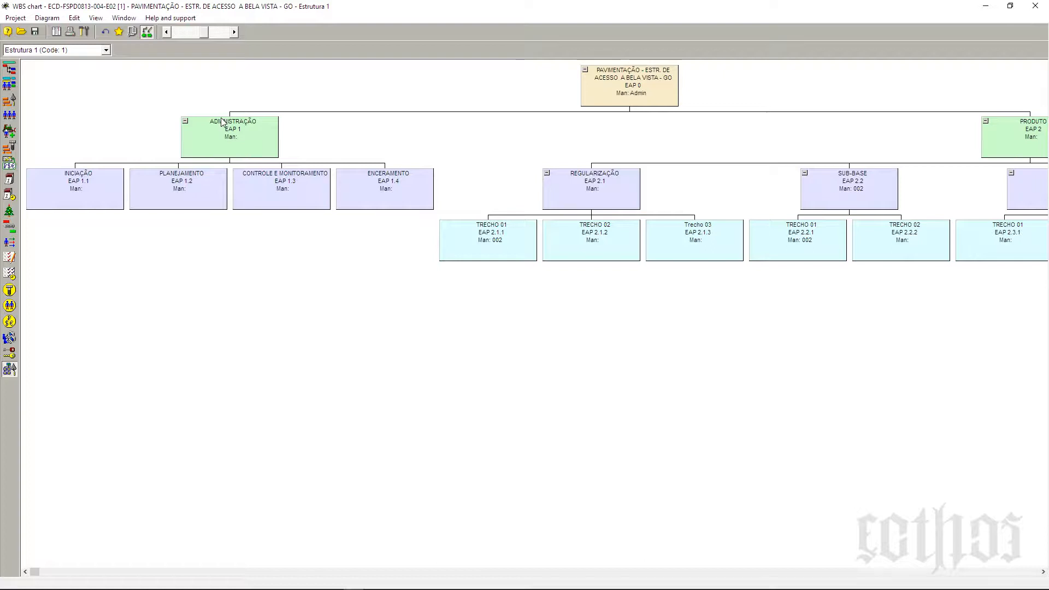
# Switch the chart's connecting lines to diagonal and back to right-angled.
pyautogui.click(151, 33)
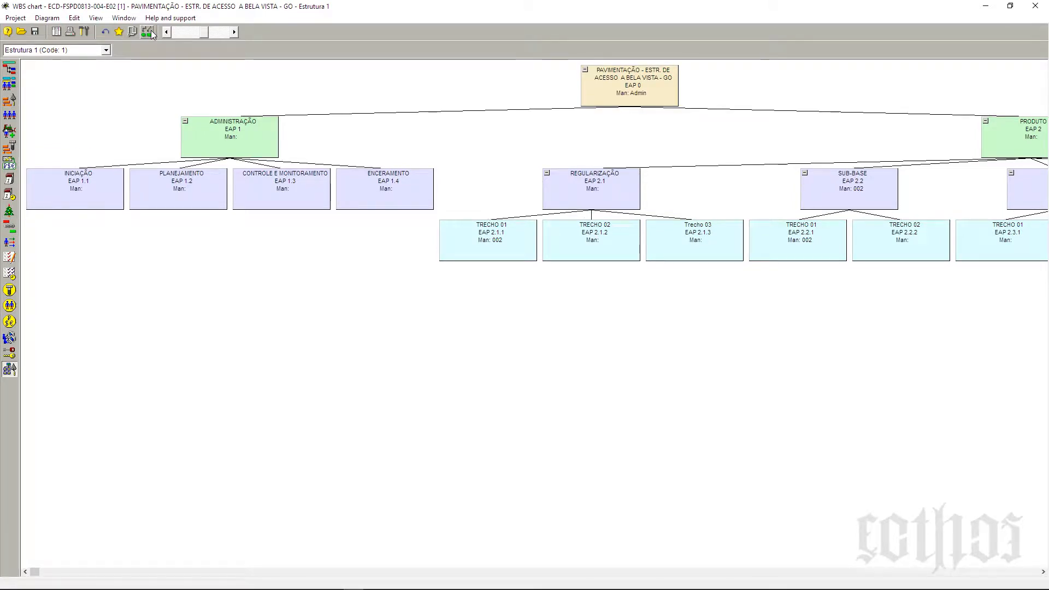
pyautogui.click(151, 33)
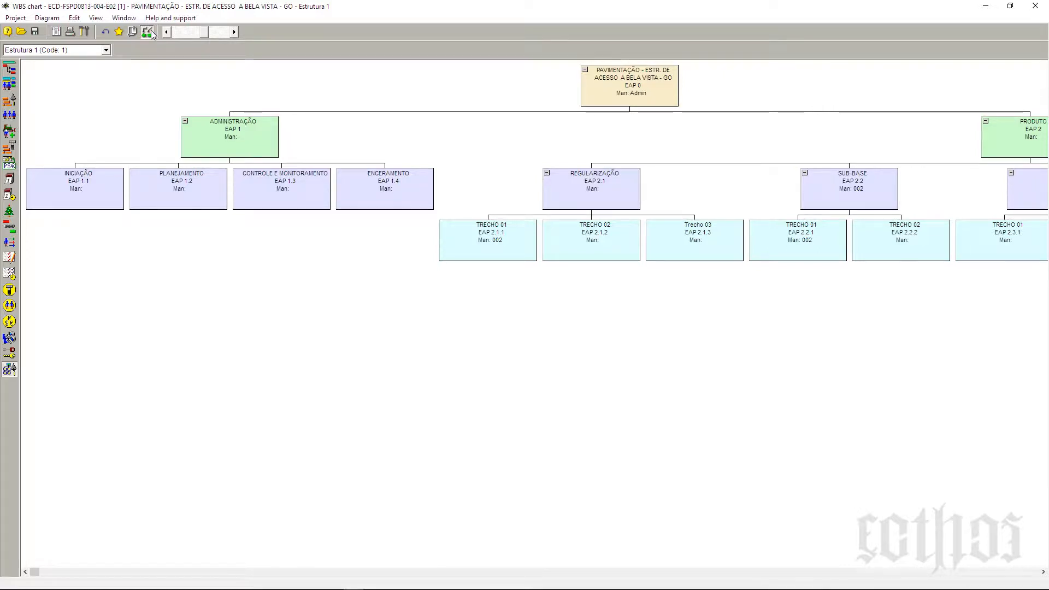
pyautogui.click(47, 18)
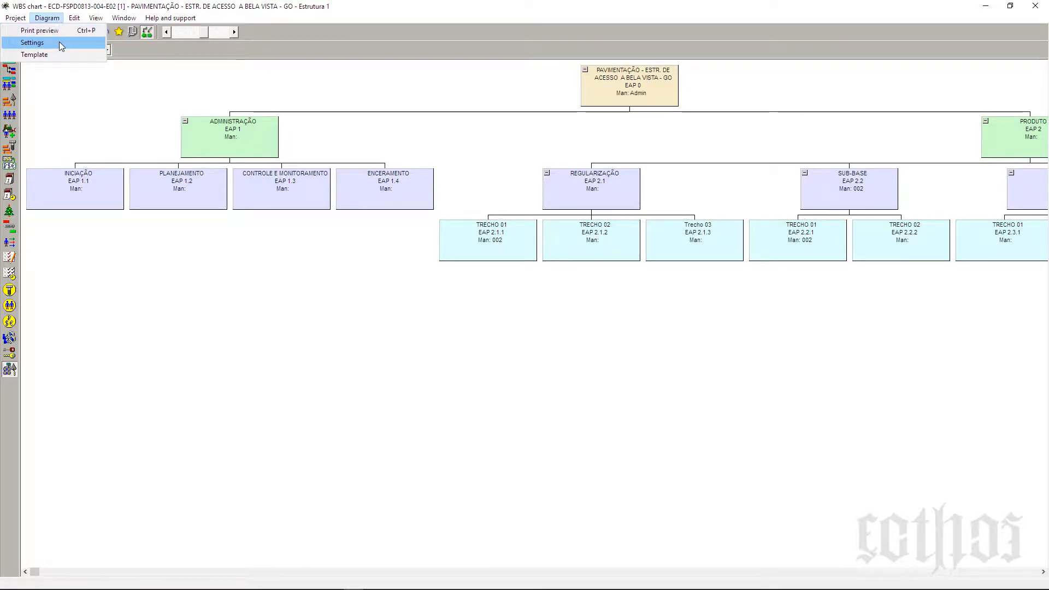
pyautogui.moveTo(73, 18)
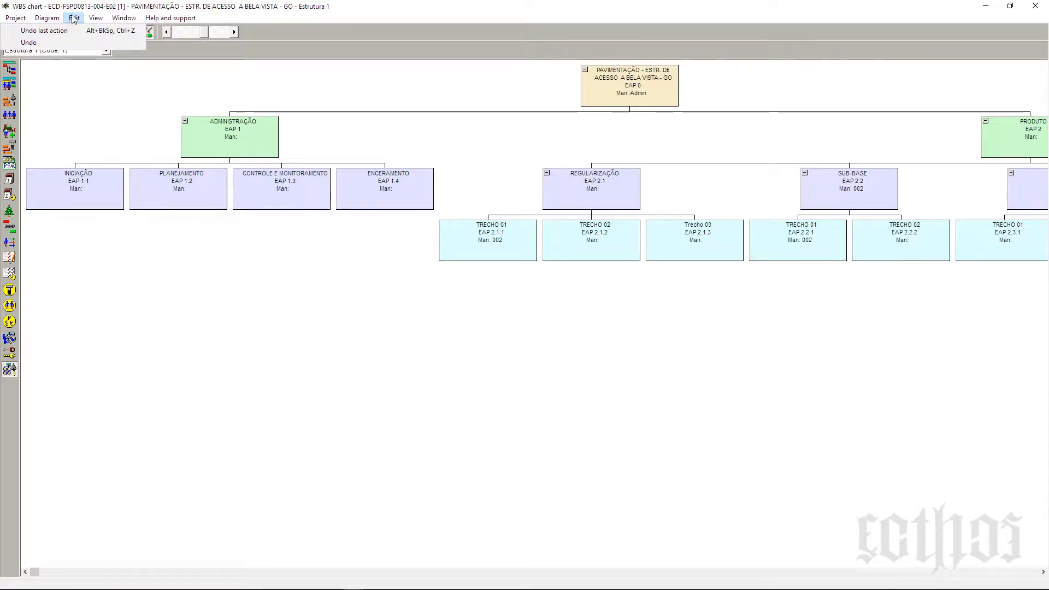
pyautogui.moveTo(120, 18)
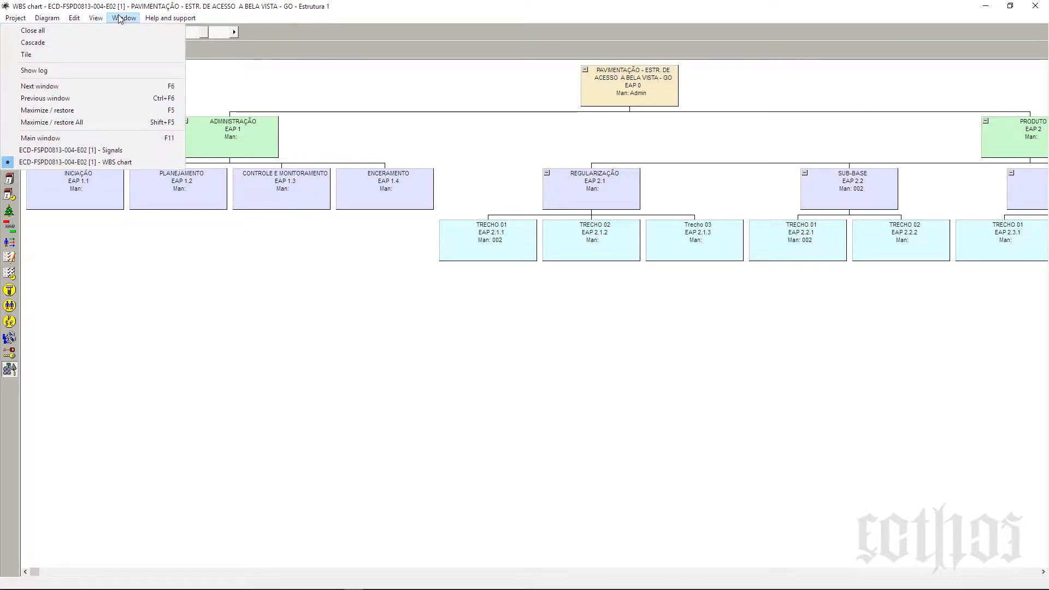
pyautogui.moveTo(158, 22)
pyautogui.click(334, 73)
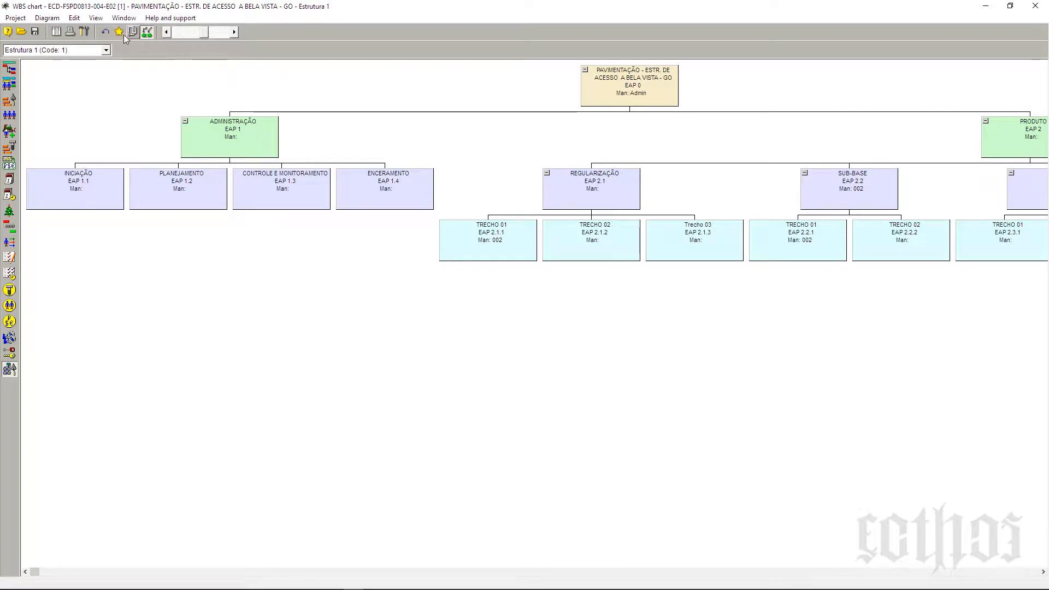
# Open the print preview of the WBS chart and bring its window to full screen.
pyautogui.click(47, 18)
pyautogui.click(64, 37)
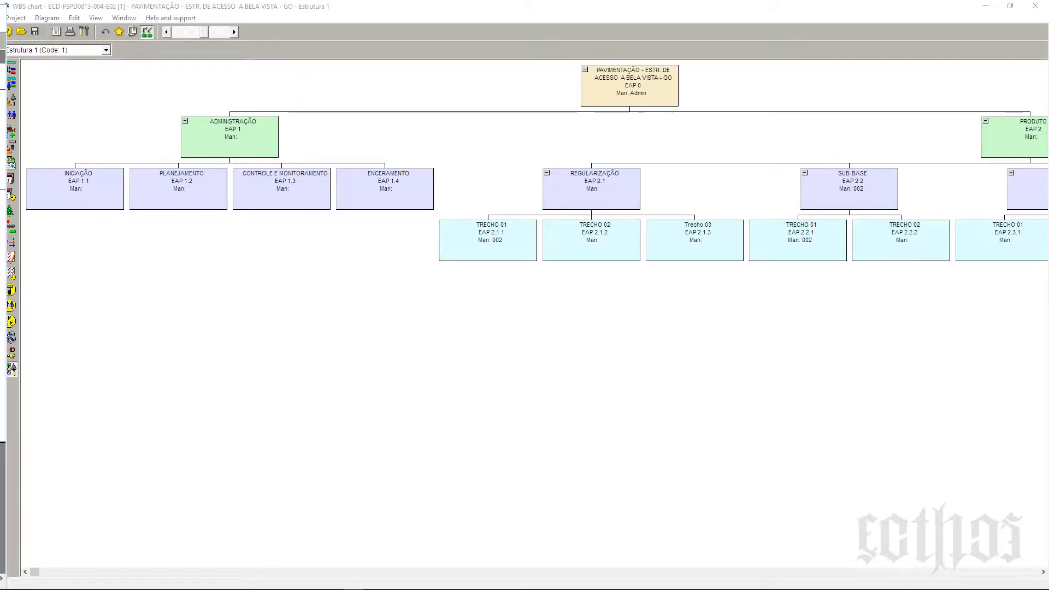
pyautogui.moveTo(0, 33); pyautogui.dragTo(580, 1)
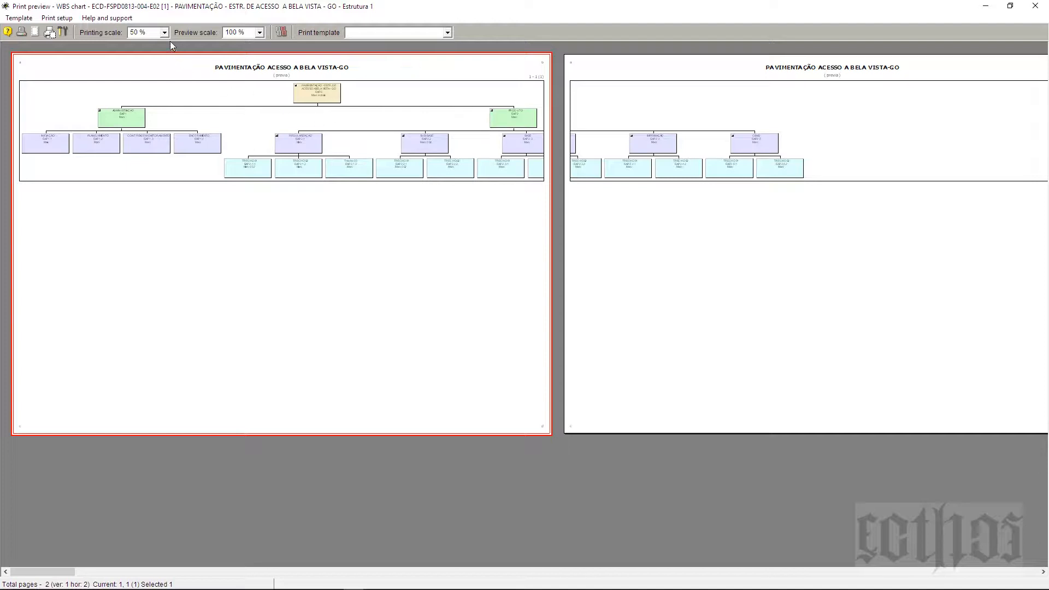
# Keep the preview scale at 100 %, try a 75 % printing scale and return the printing scale to 50 %.
pyautogui.click(260, 33)
pyautogui.click(253, 70)
pyautogui.click(164, 32)
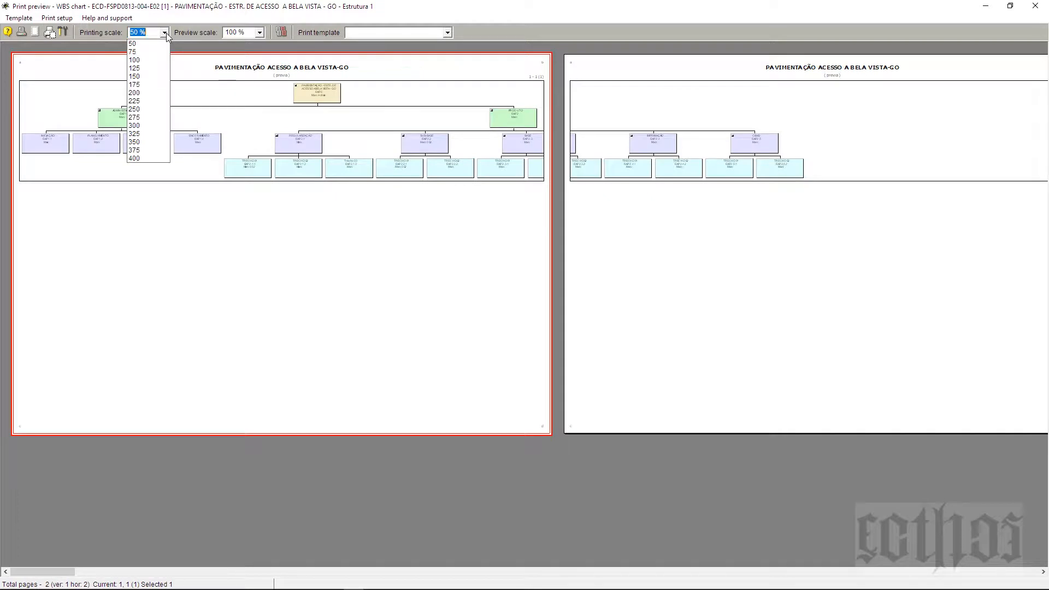
pyautogui.click(162, 48)
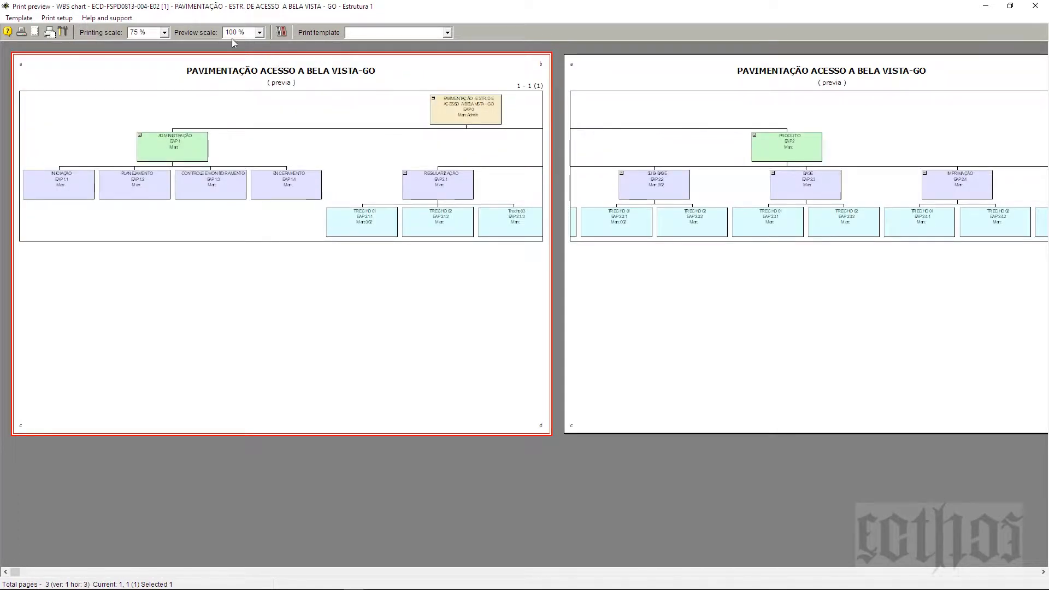
pyautogui.click(164, 33)
pyautogui.click(163, 44)
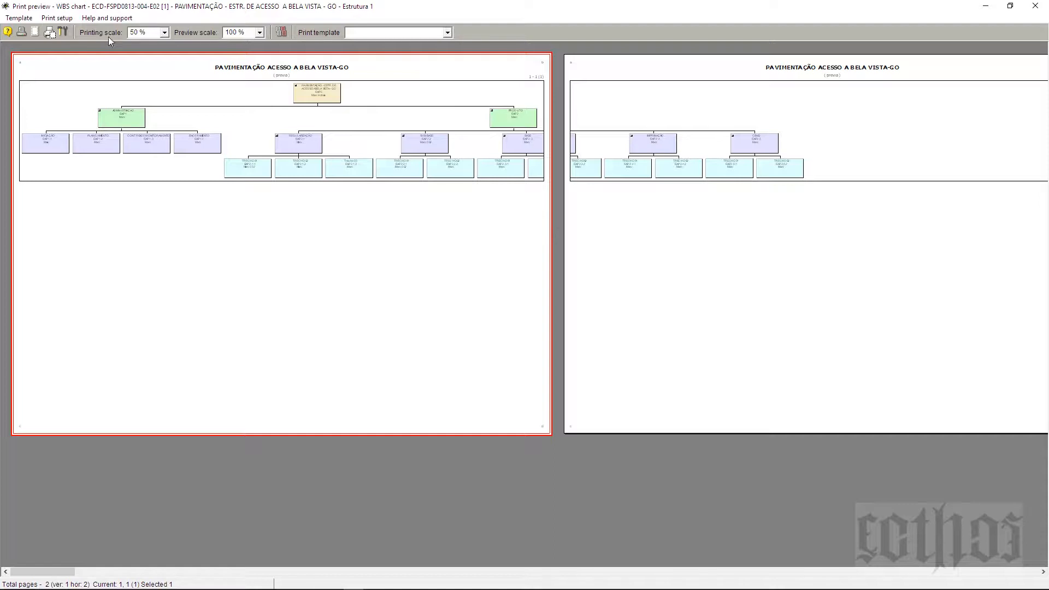
# In the print settings, fit the chart to 1 page wide by 1 page tall and apply it.
pyautogui.click(62, 34)
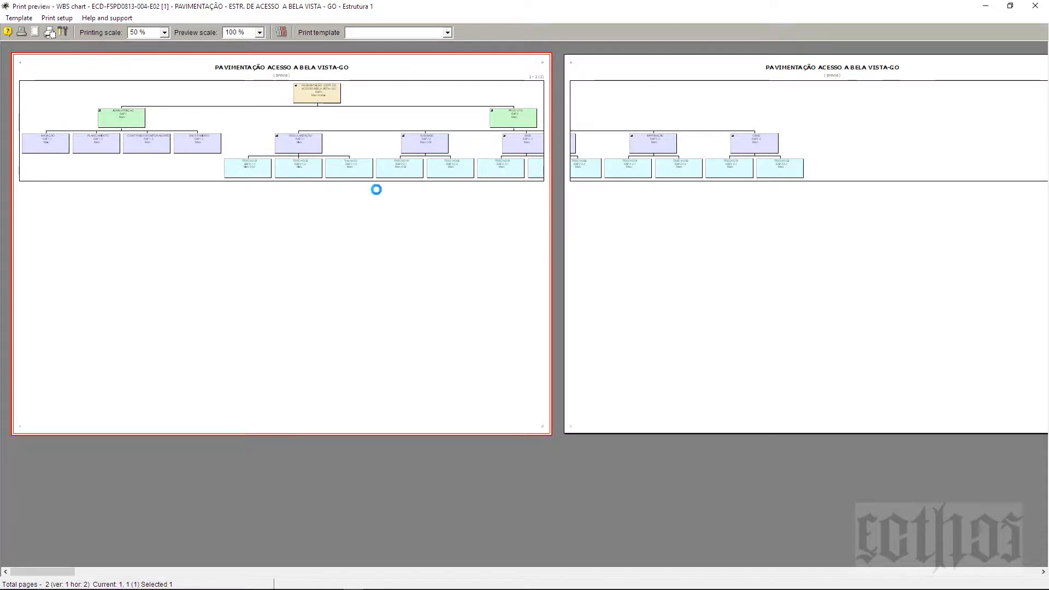
pyautogui.moveTo(553, 112); pyautogui.dragTo(569, 124)
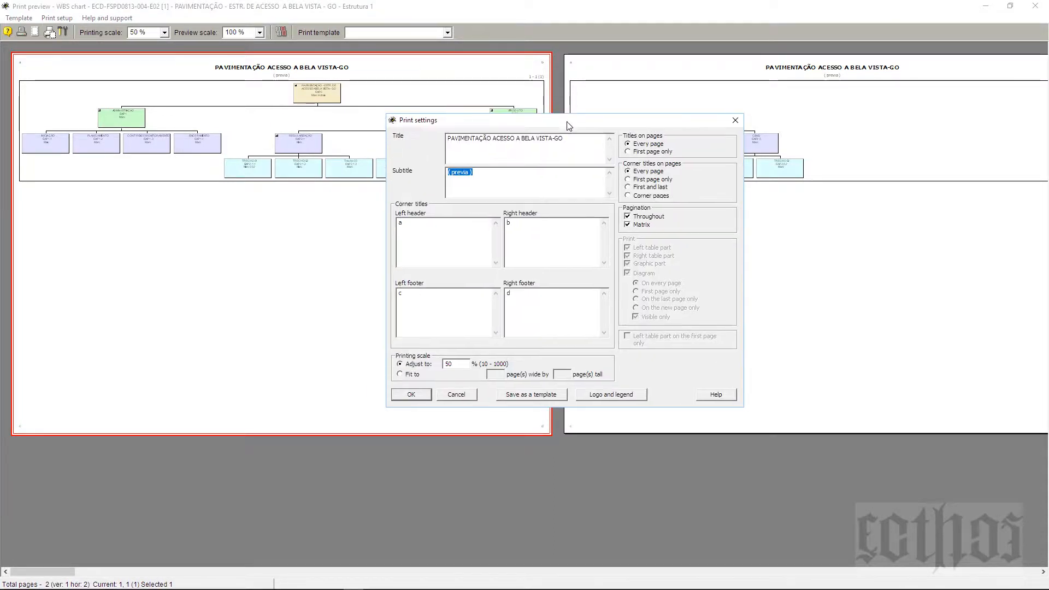
pyautogui.click(502, 155)
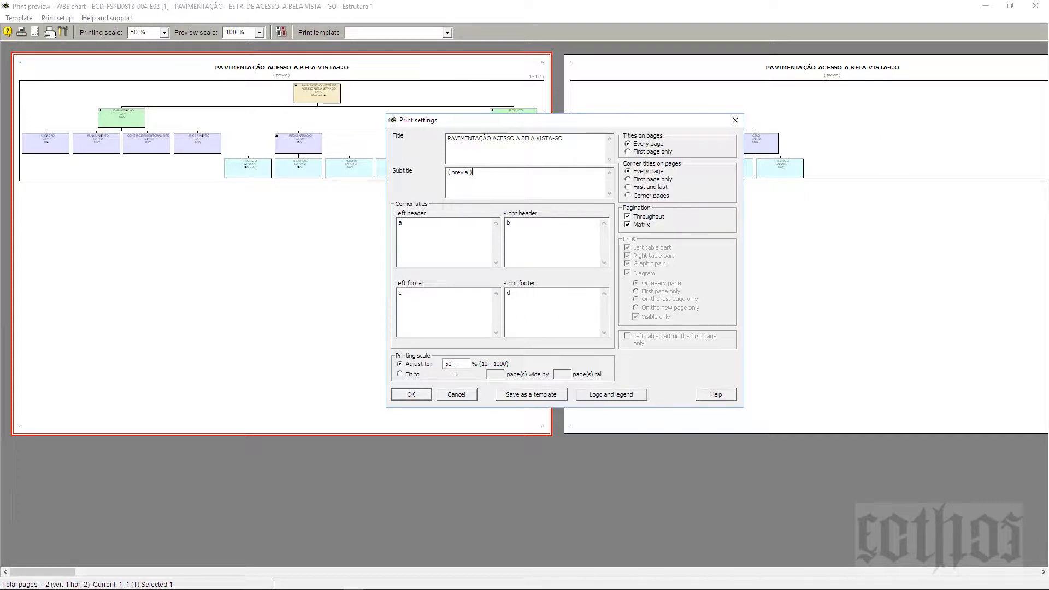
pyautogui.click(410, 376)
pyautogui.write('1')
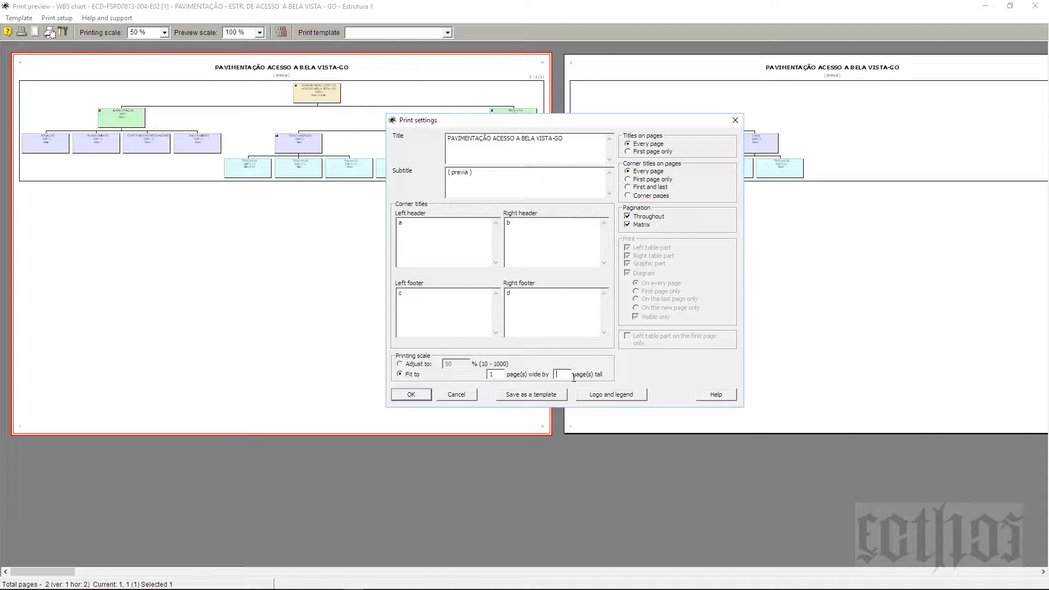
pyautogui.click(418, 399)
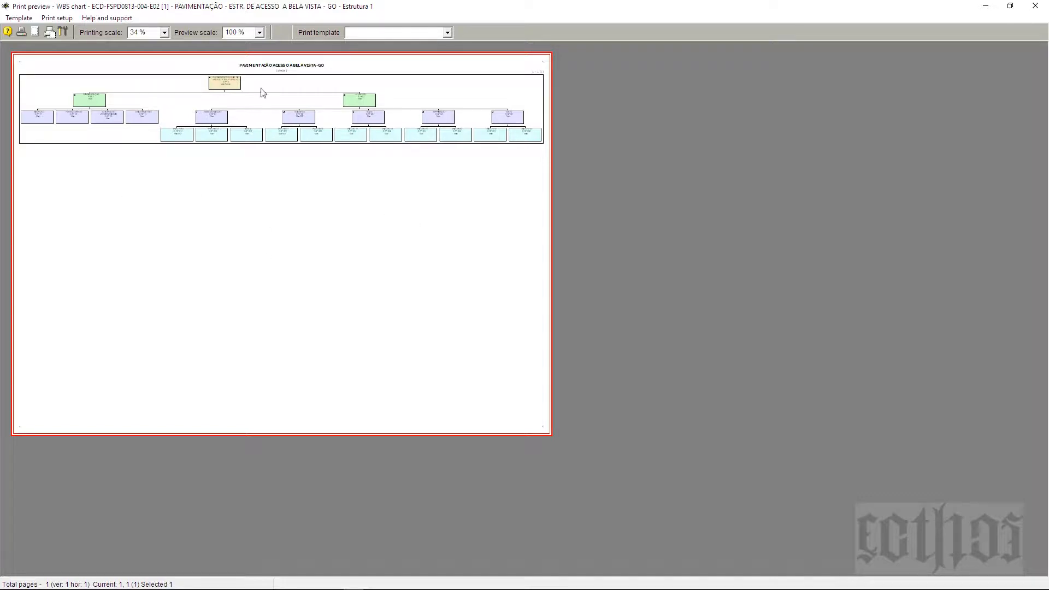
# Review the print settings and the page setup's paper, orientation and margin options, cancelling without changes.
pyautogui.click(64, 33)
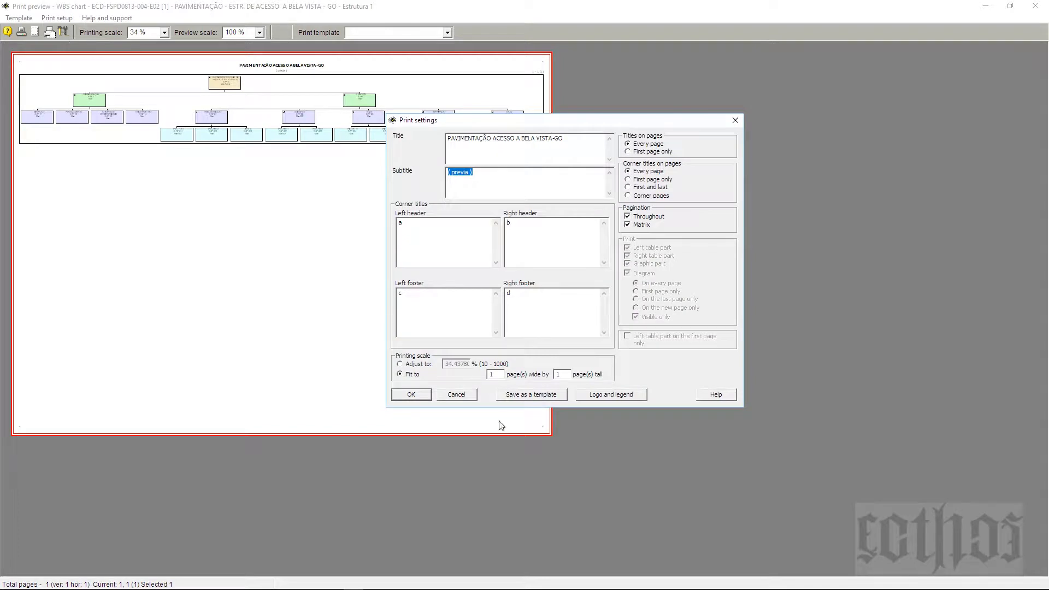
pyautogui.click(458, 395)
pyautogui.click(54, 35)
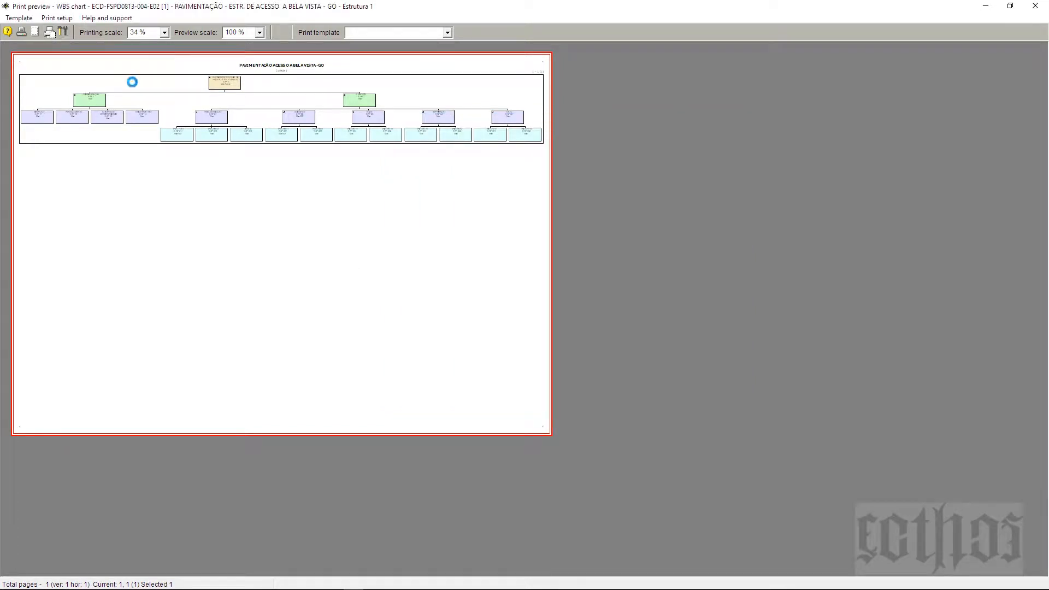
pyautogui.moveTo(140, 61); pyautogui.dragTo(780, 153)
pyautogui.click(875, 307)
pyautogui.moveTo(119, 61); pyautogui.dragTo(734, 155)
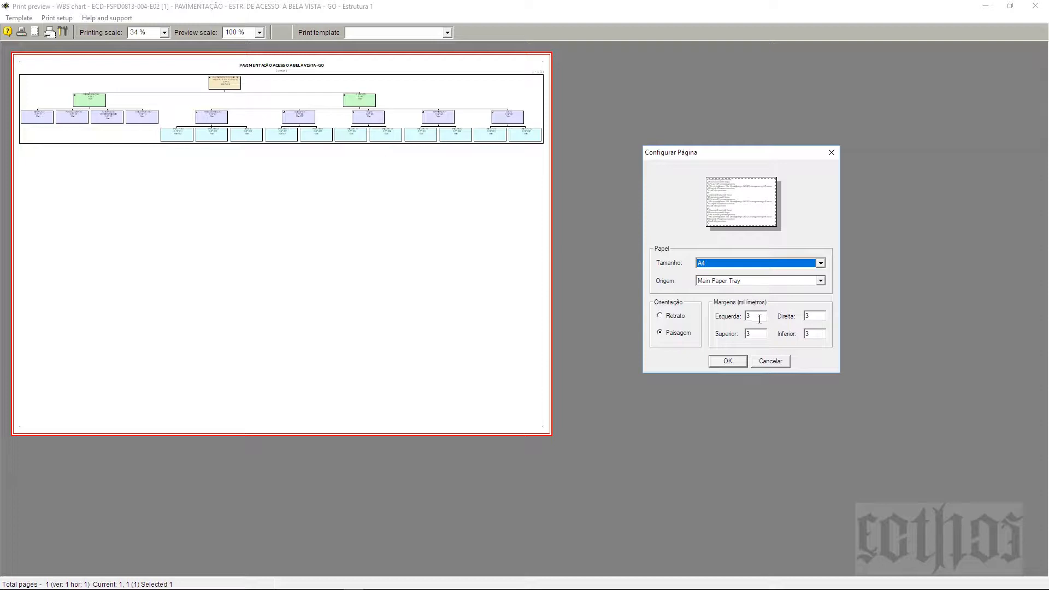
pyautogui.click(770, 361)
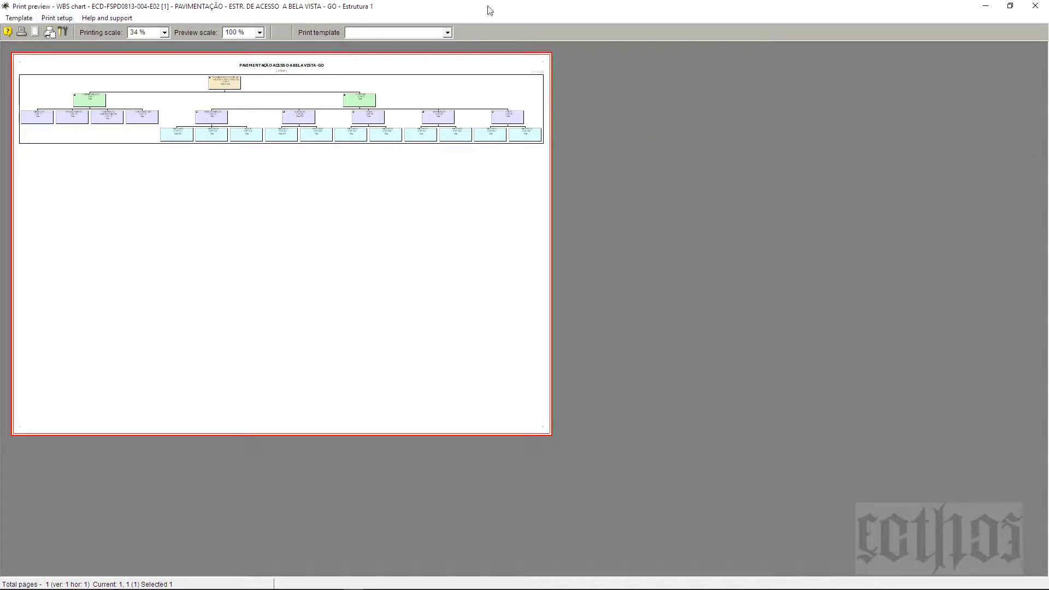
# Close the print preview and reduce the WBS chart's scale until the whole structure fits in the window.
pyautogui.click(1036, 6)
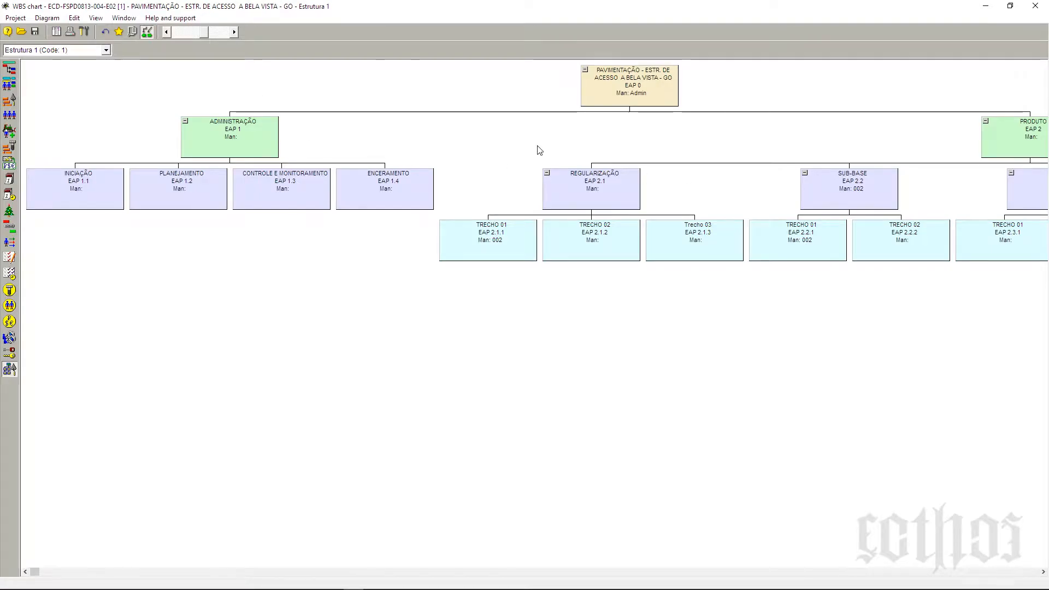
pyautogui.click(179, 32)
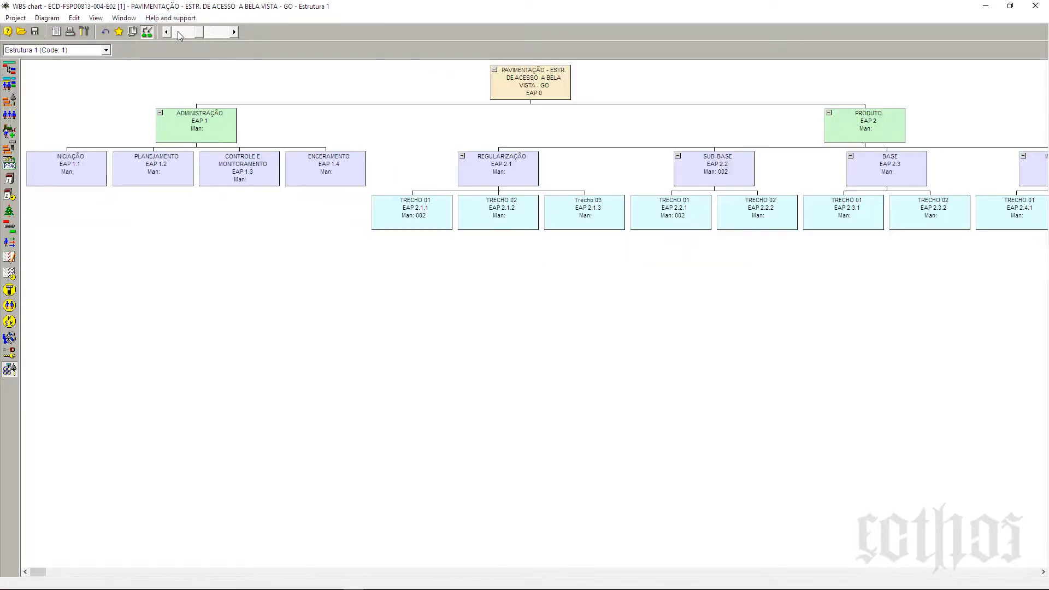
pyautogui.click(178, 32)
pyautogui.click(179, 32)
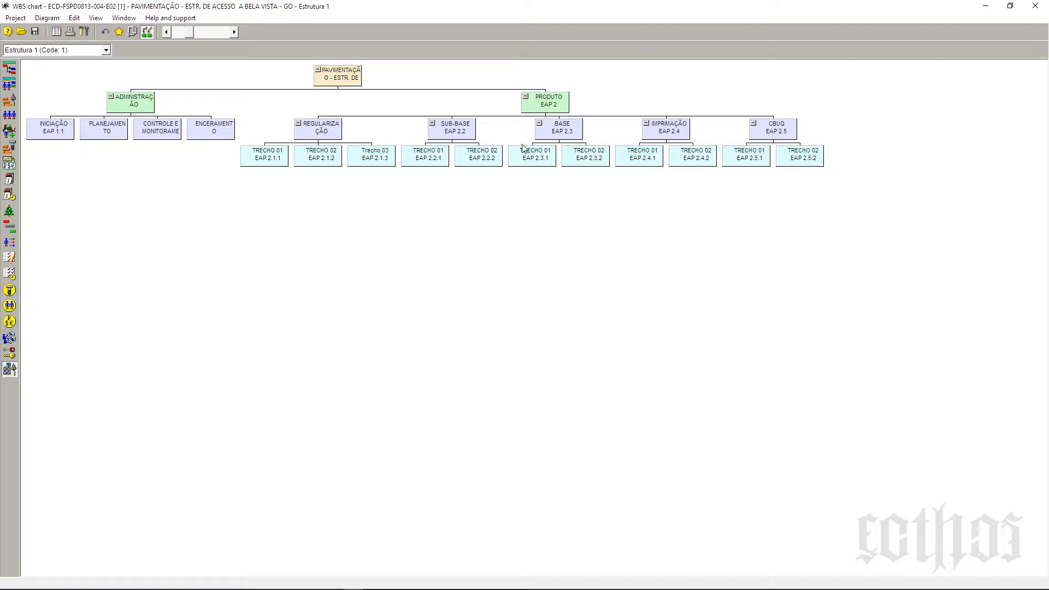
# In the Activity Gantt, rename the three sections under REGULARIZAÇÃO as 001, 002 and 003.
pyautogui.click(10, 70)
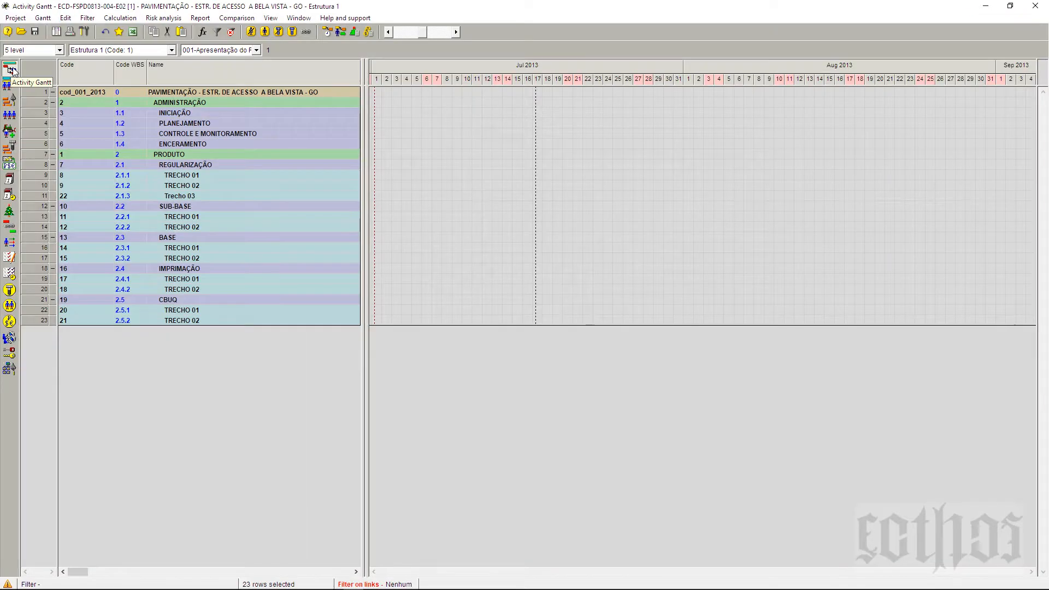
pyautogui.click(183, 112)
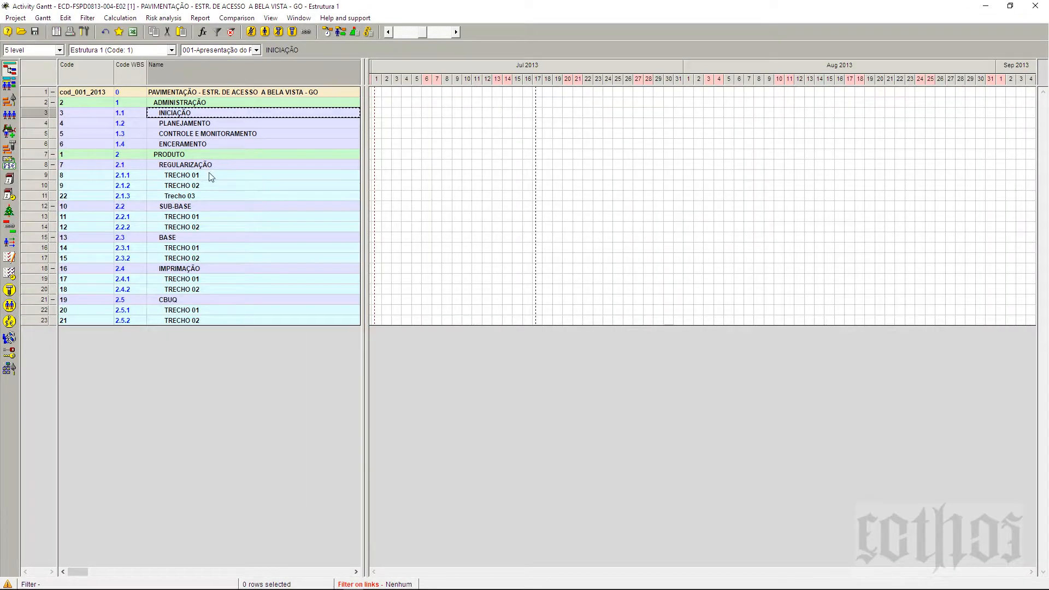
pyautogui.click(209, 176)
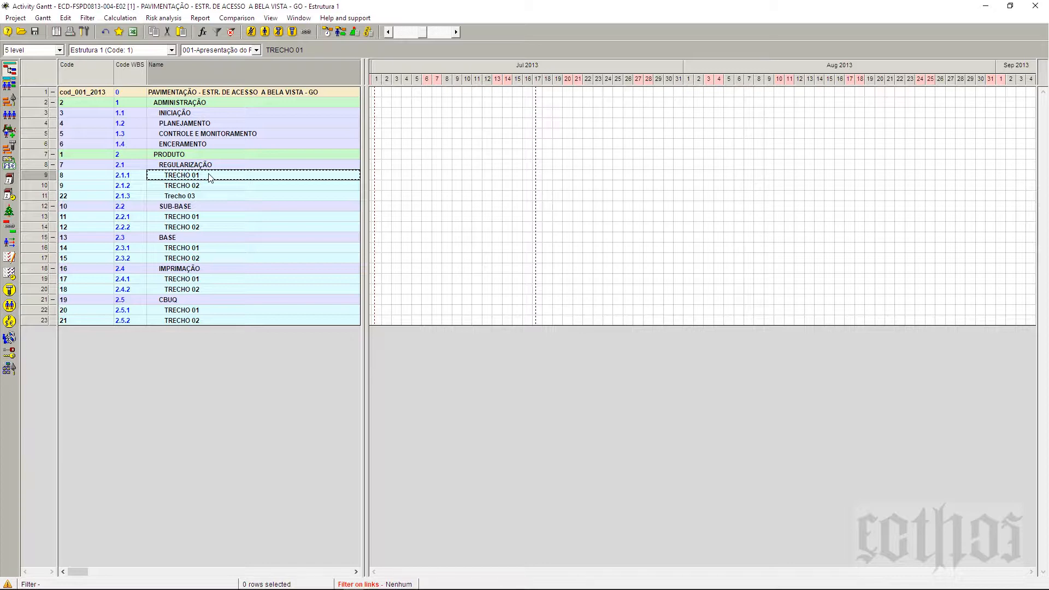
pyautogui.click(209, 177)
pyautogui.write('001')
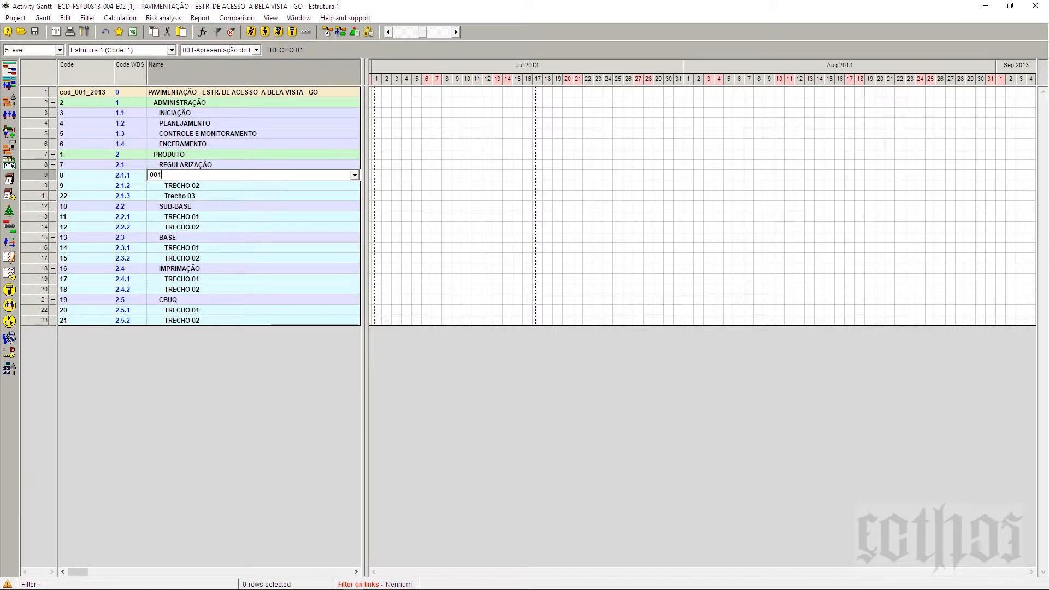
pyautogui.click(212, 187)
pyautogui.write('002')
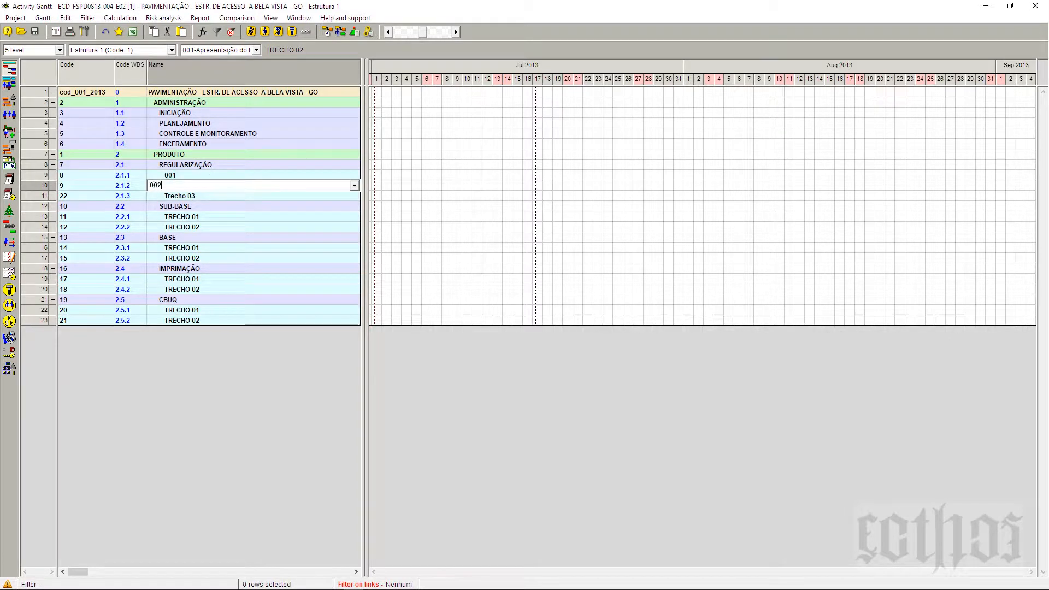
pyautogui.click(207, 196)
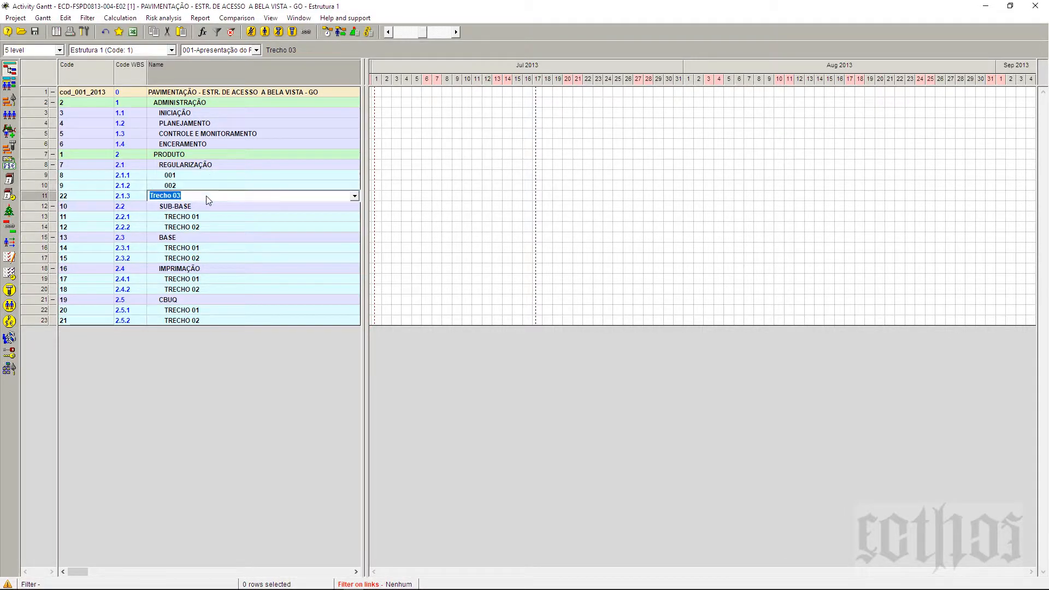
pyautogui.write('003')
# Rename the two sections under SUB-BASE as 004 and 005.
pyautogui.click(211, 217)
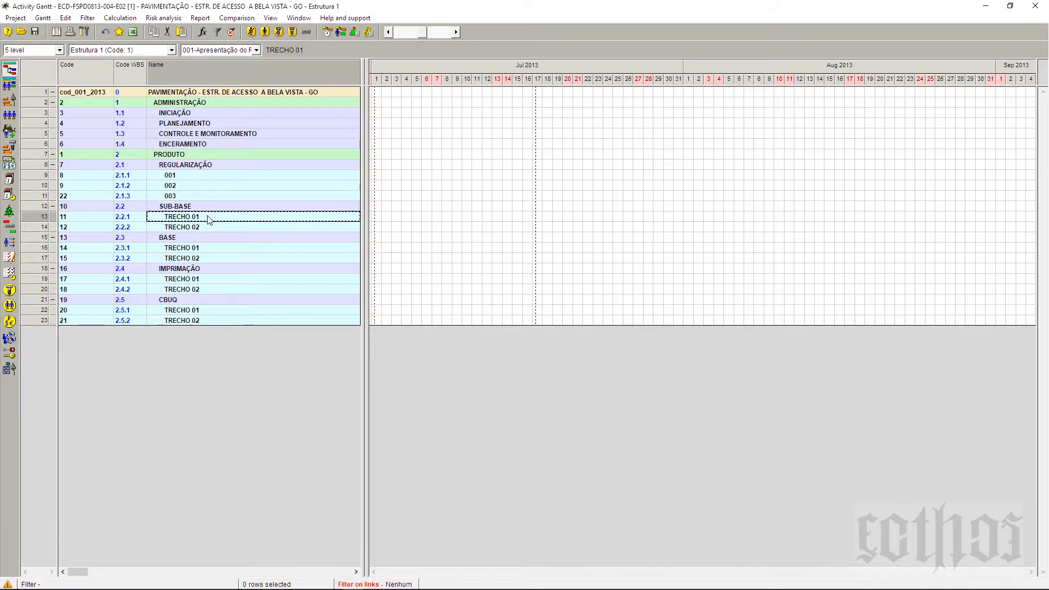
pyautogui.write('004')
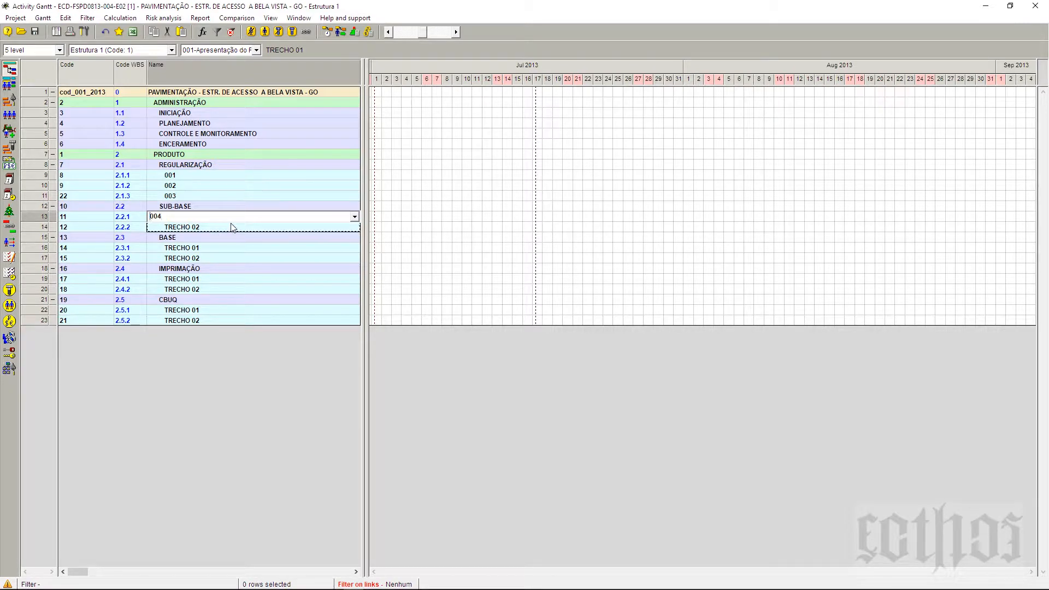
pyautogui.click(233, 227)
pyautogui.write('005')
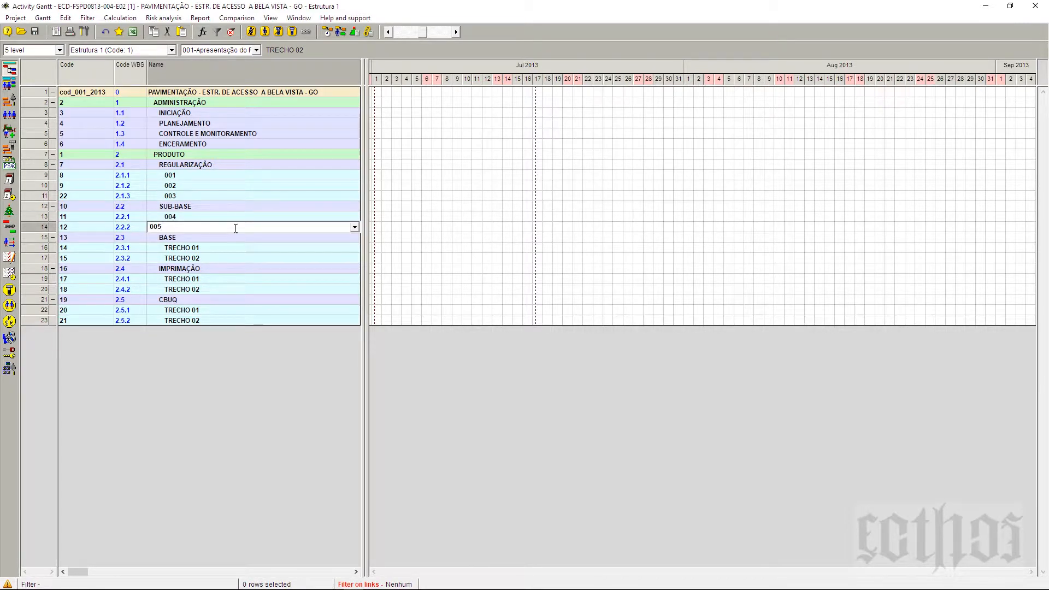
# Rename the BASE sections 006 and 007, the IMPRIMAÇÃO and CBUQ sections 008 to 011, and the ADMINISTRAÇÃO phases 012 to 015.
pyautogui.click(230, 251)
pyautogui.write('006')
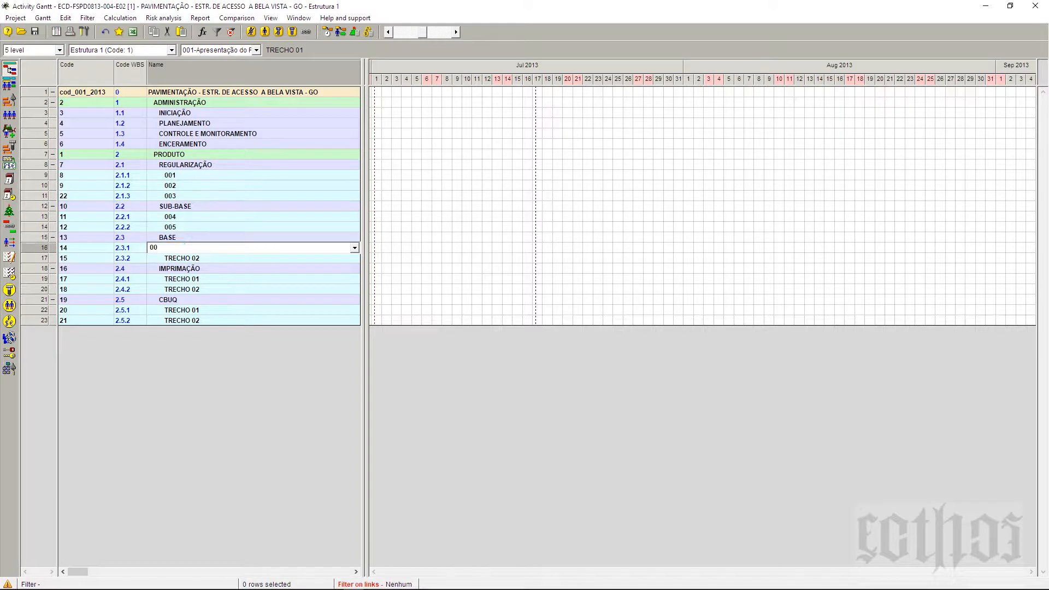
pyautogui.click(225, 261)
pyautogui.write('007')
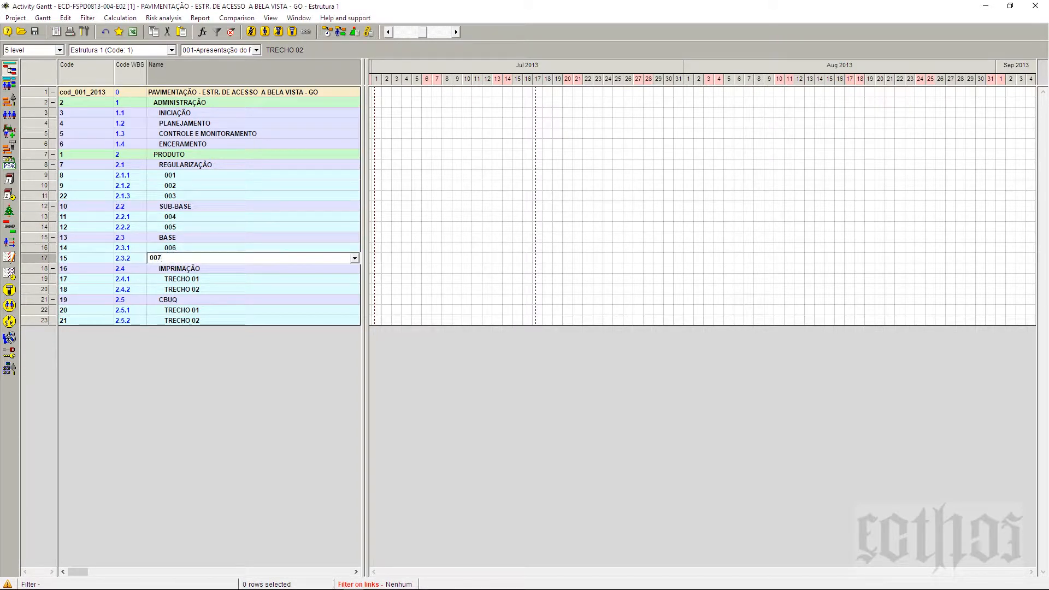
pyautogui.click(238, 280)
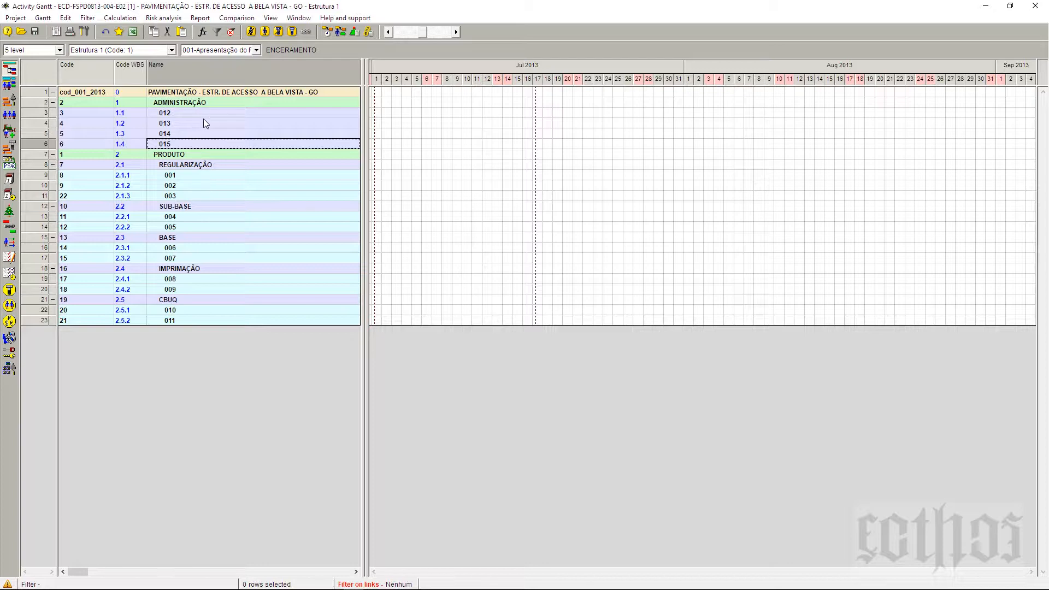
# In the project's WBS list, rename Estrutura 1 as "Estrutra por Produtos" and enter the same text as its notes.
pyautogui.click(16, 17)
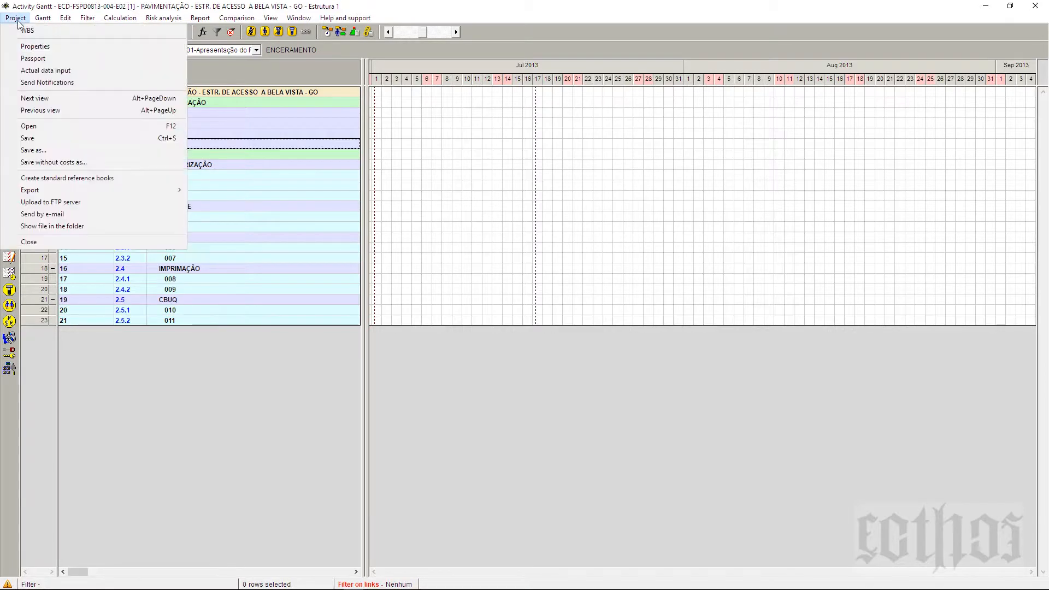
pyautogui.click(21, 31)
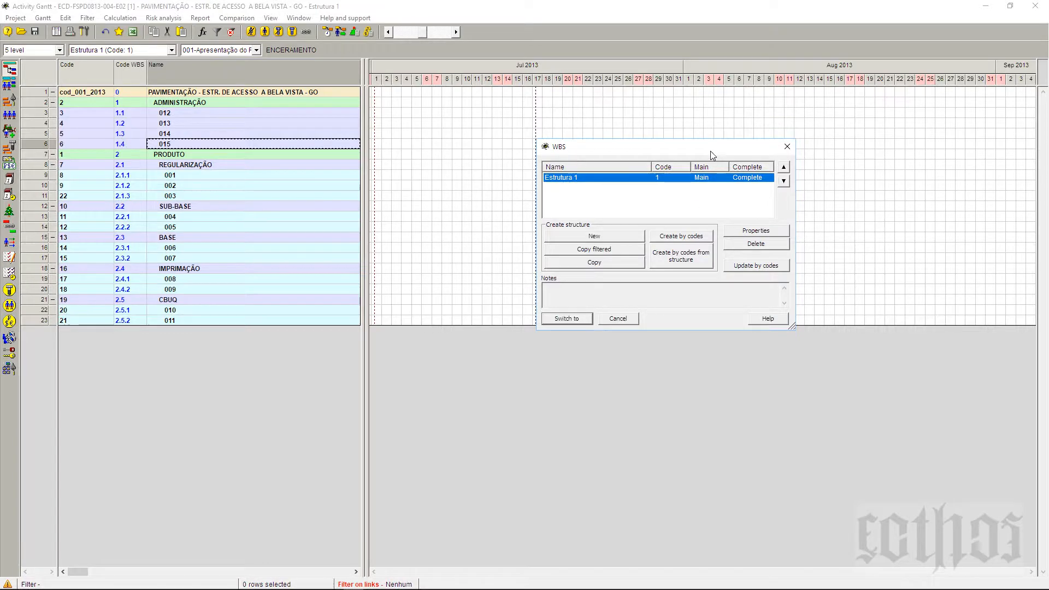
pyautogui.moveTo(710, 147); pyautogui.dragTo(558, 128)
pyautogui.click(604, 210)
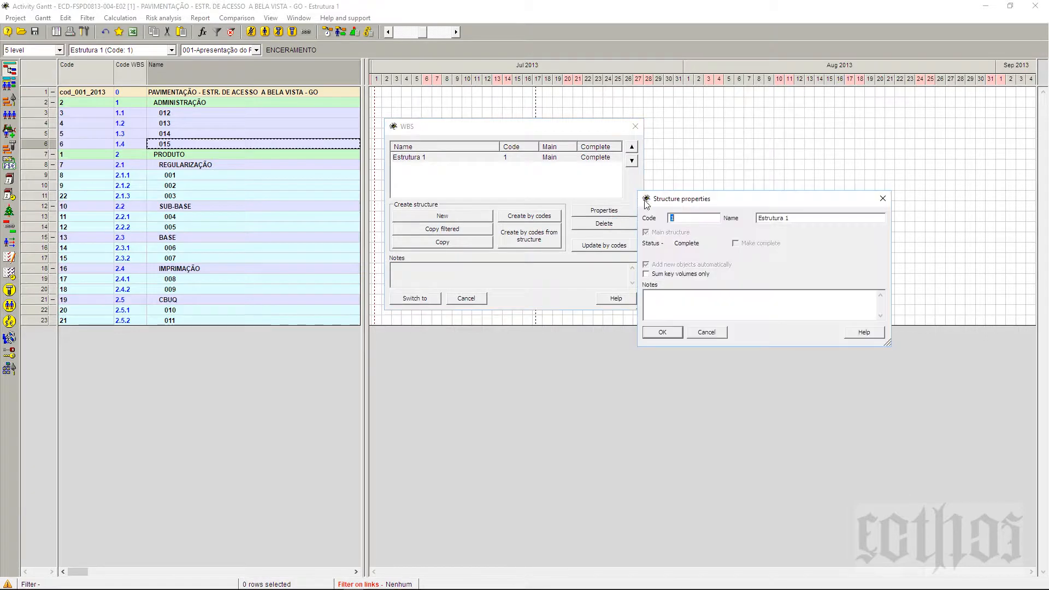
pyautogui.moveTo(764, 203); pyautogui.dragTo(787, 185)
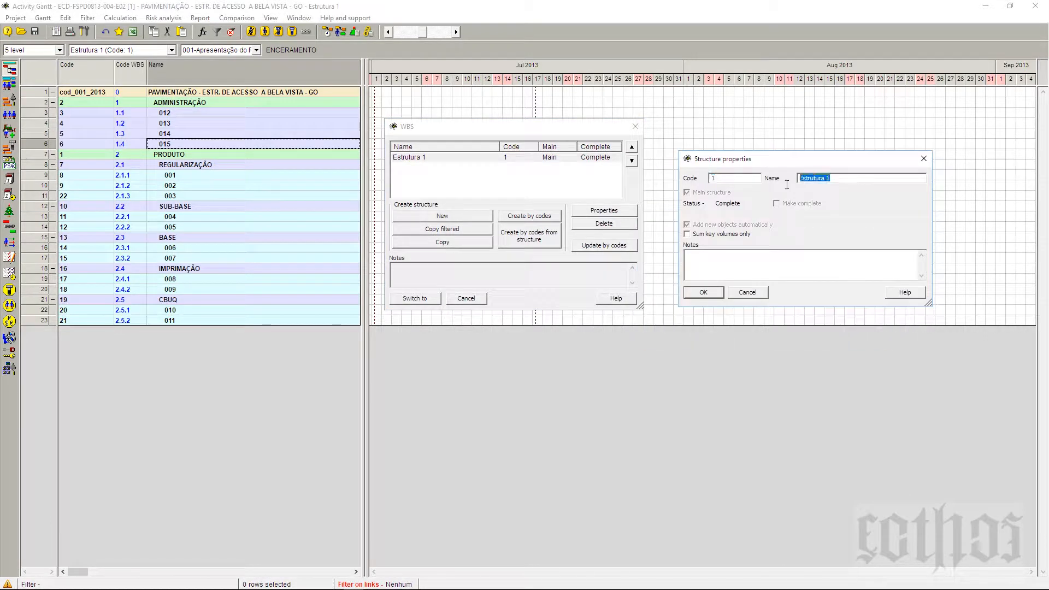
pyautogui.write('Estrutra por Produtos')
pyautogui.moveTo(870, 180); pyautogui.dragTo(787, 181)
pyautogui.hotkey('ctrl', 'c')
pyautogui.click(790, 267)
pyautogui.hotkey('ctrl', 'v')
pyautogui.click(713, 289)
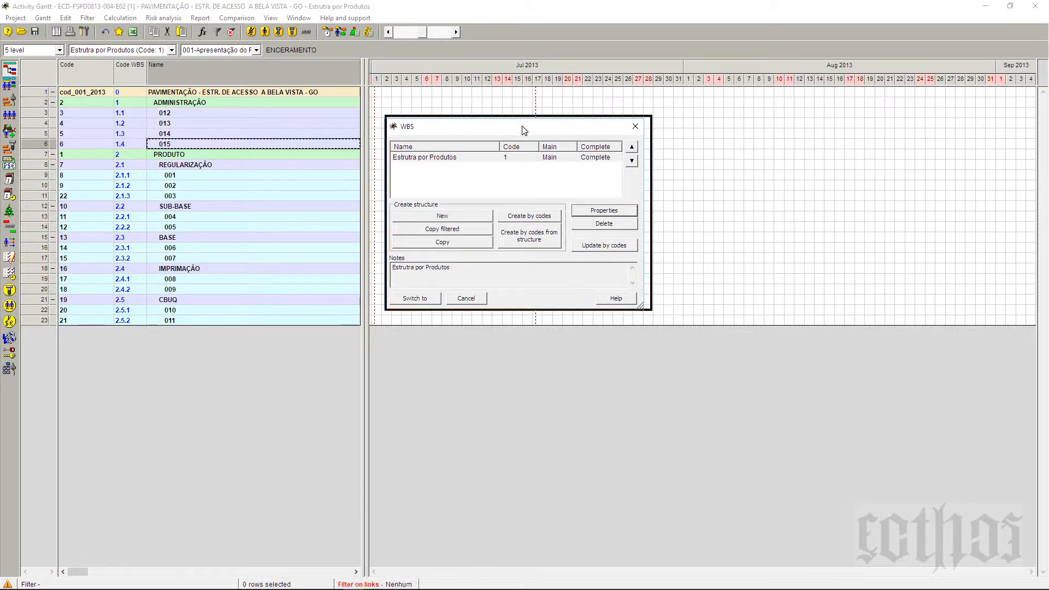
# Review the structure's properties and the list of selectable structures, leaving everything unchanged.
pyautogui.moveTo(520, 131); pyautogui.dragTo(524, 128)
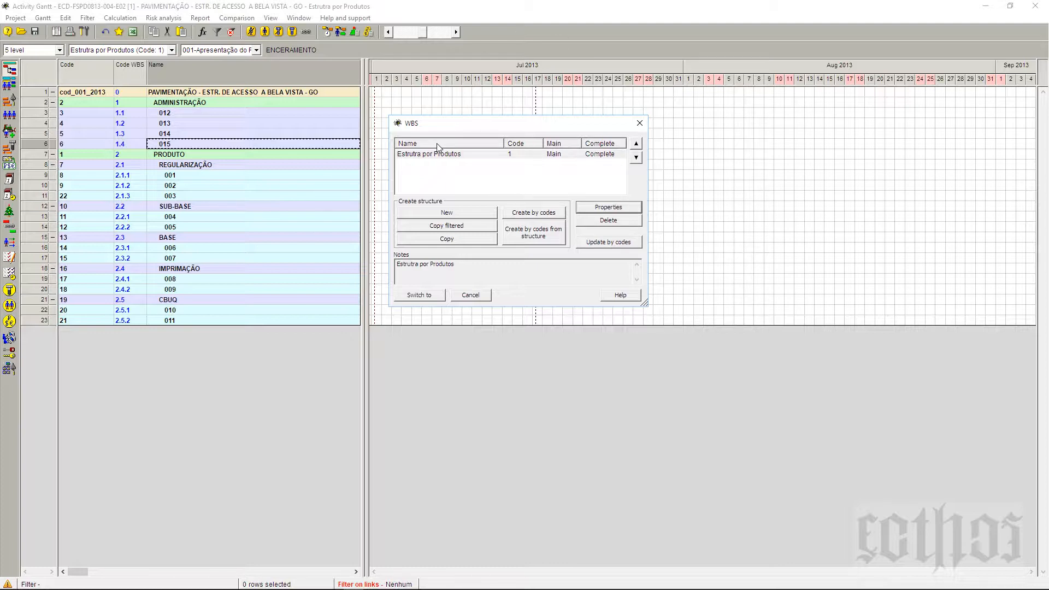
pyautogui.click(460, 215)
pyautogui.click(600, 210)
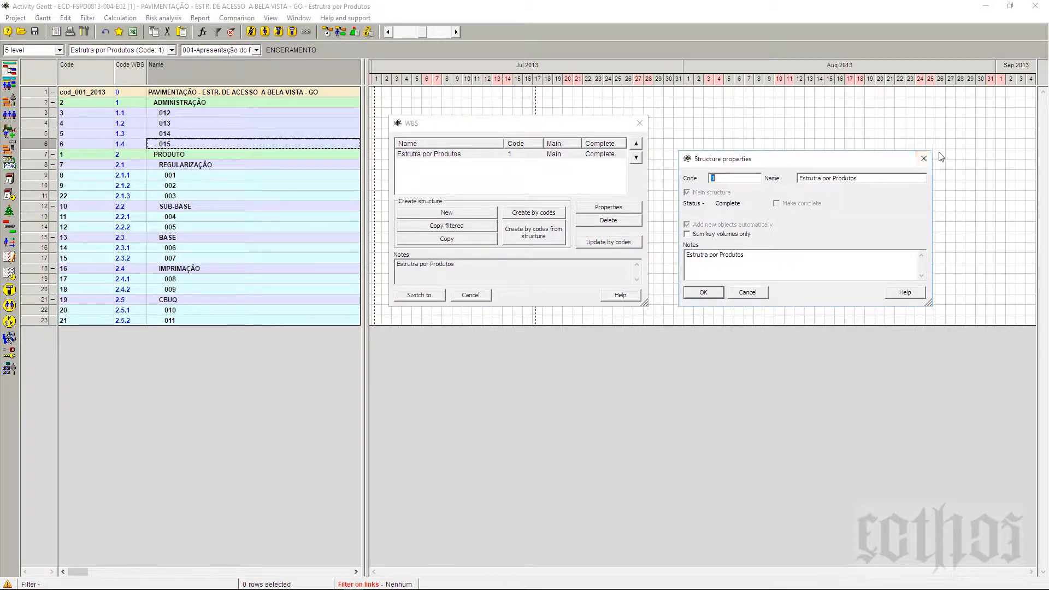
pyautogui.click(923, 158)
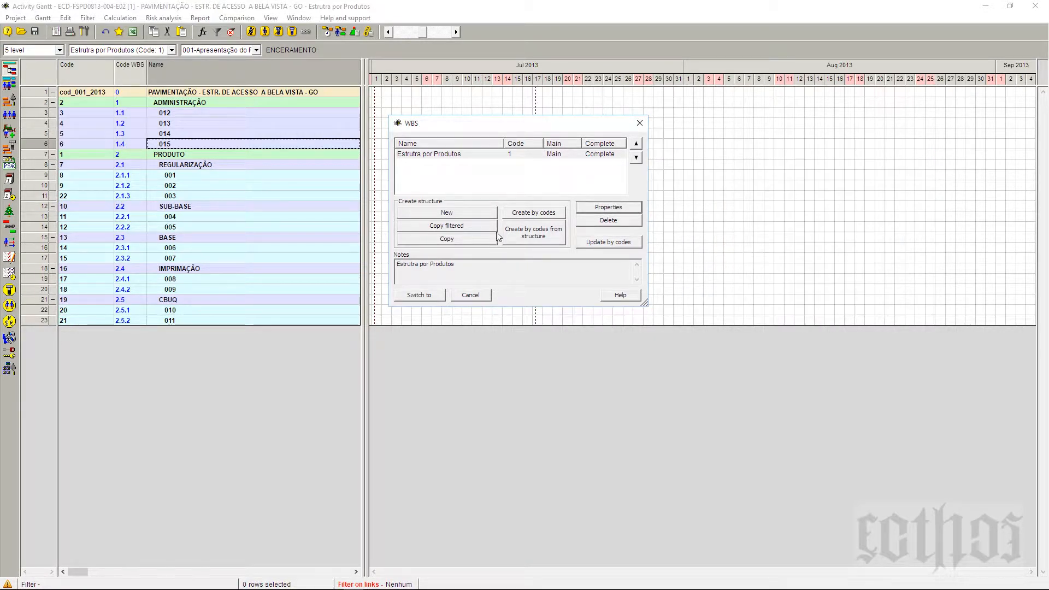
pyautogui.click(471, 295)
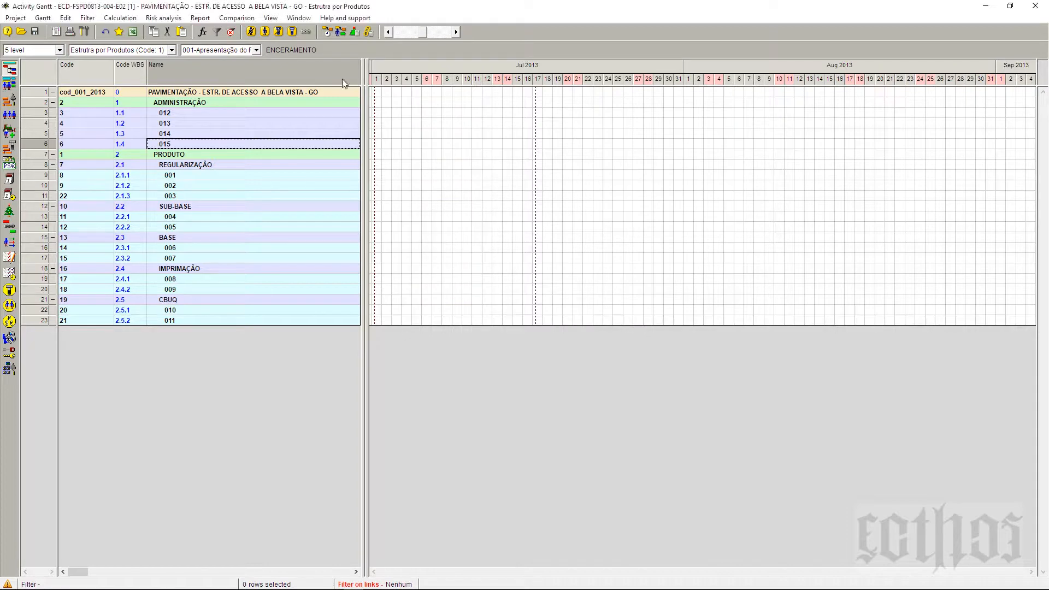
pyautogui.click(171, 50)
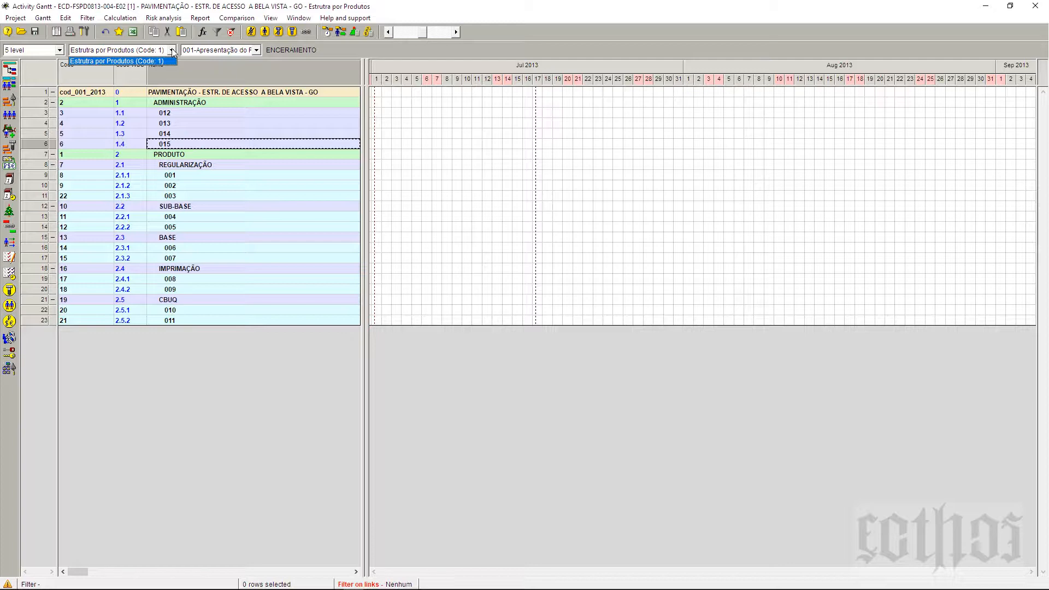
pyautogui.click(173, 50)
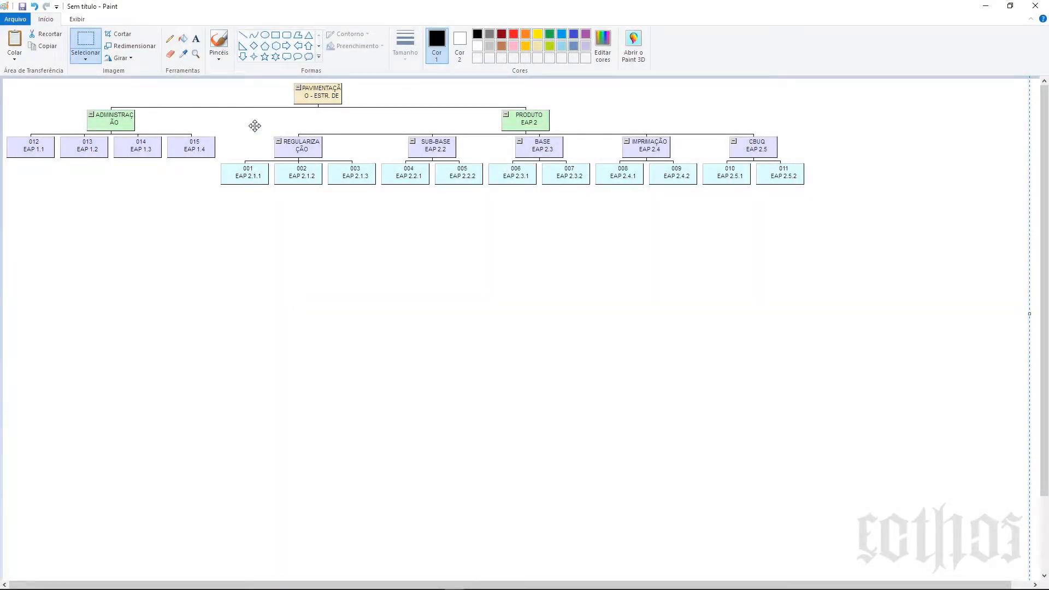
# In Paint, move the boxes 001 to 011 and the boxes 012 to 015 into two rows in the empty area below the chart.
pyautogui.click(93, 41)
pyautogui.click(86, 43)
pyautogui.moveTo(218, 157); pyautogui.dragTo(442, 211)
pyautogui.click(465, 258)
pyautogui.moveTo(220, 159); pyautogui.dragTo(822, 192)
pyautogui.moveTo(734, 194); pyautogui.dragTo(799, 404)
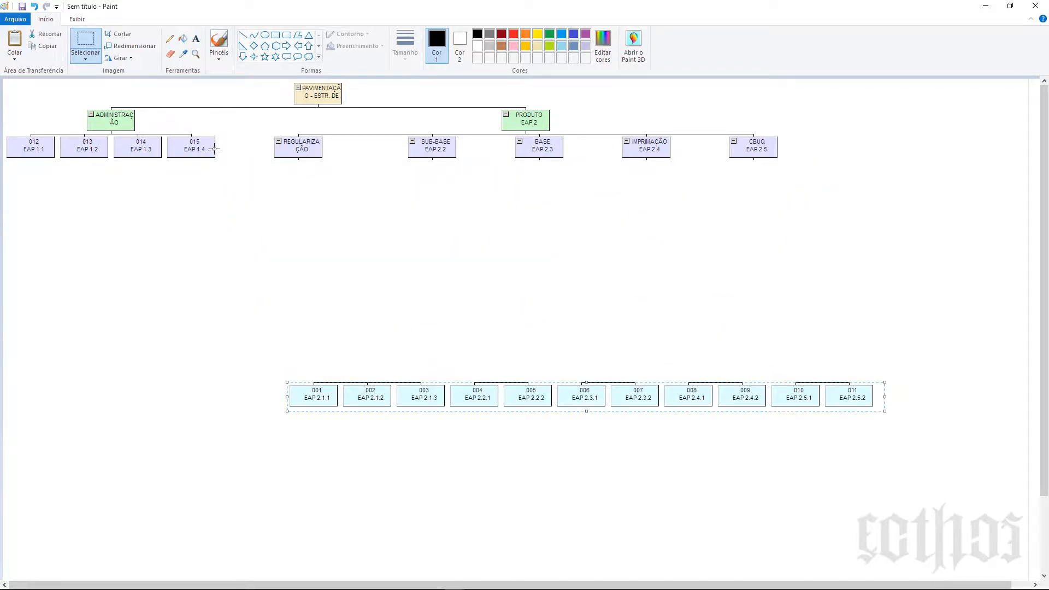
pyautogui.moveTo(217, 134); pyautogui.dragTo(6, 163)
pyautogui.moveTo(71, 159); pyautogui.dragTo(560, 452)
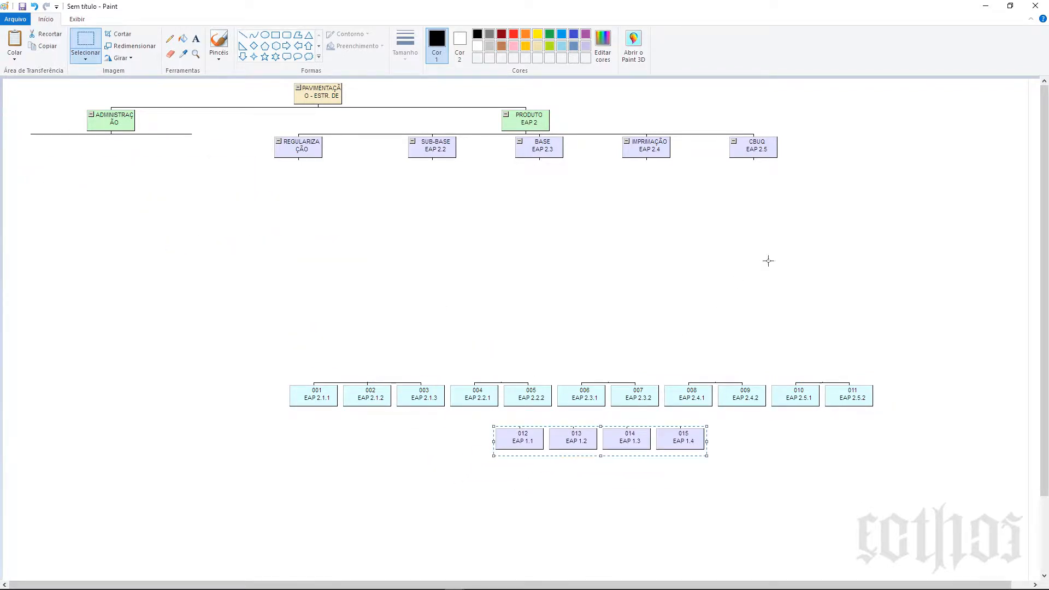
# Try to shrink the remaining upper part of the chart into the canvas corner, and undo the resize.
pyautogui.moveTo(811, 219); pyautogui.dragTo(3, 79)
pyautogui.moveTo(818, 225); pyautogui.dragTo(244, 162)
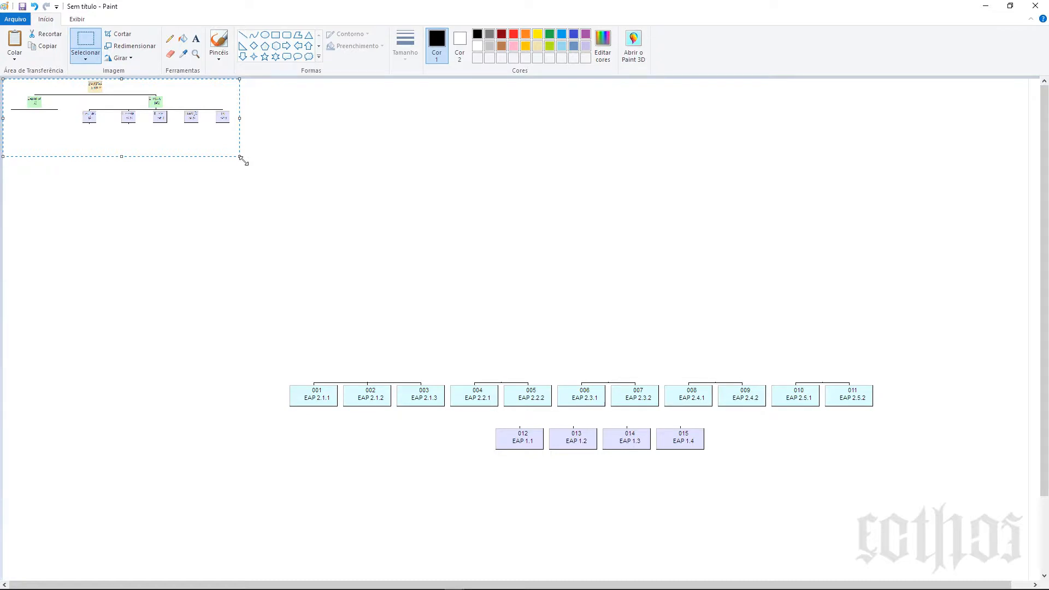
pyautogui.hotkey('ctrl', 'z')
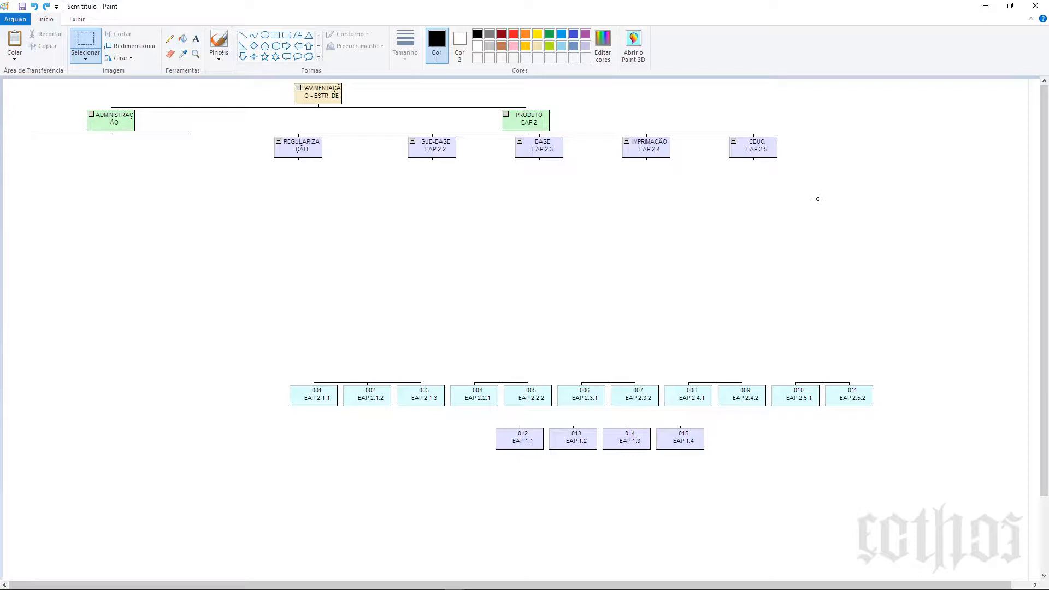
pyautogui.moveTo(813, 195); pyautogui.dragTo(3, 80)
pyautogui.click(319, 271)
# Separate the PAVIMENTAÇÃO box, delete the remaining upper structure and place the box centrally near the canvas's upper edge.
pyautogui.moveTo(290, 81); pyautogui.dragTo(587, 283)
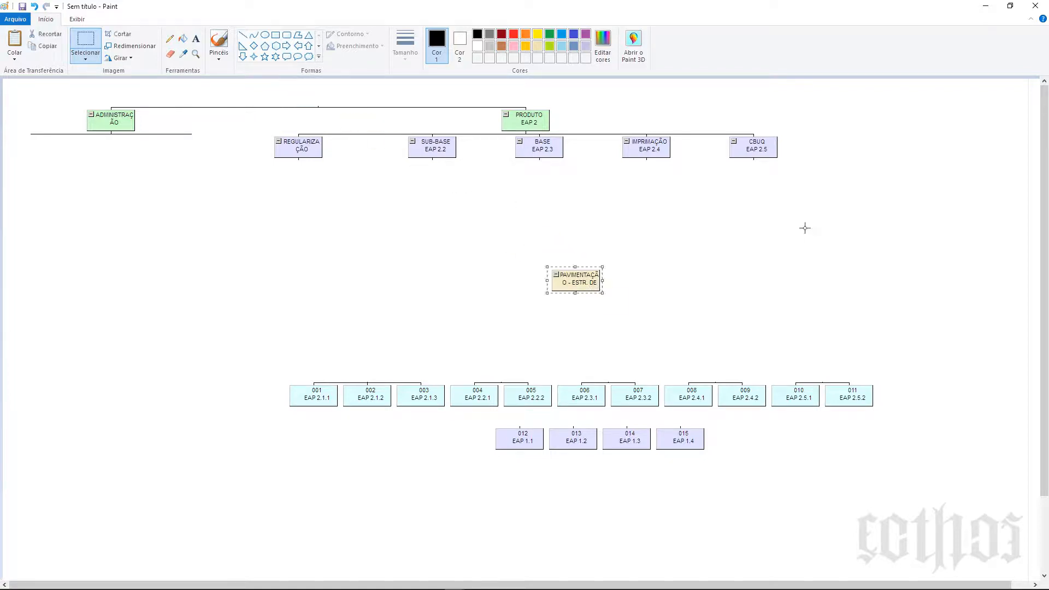
pyautogui.moveTo(818, 202); pyautogui.dragTo(3, 79)
pyautogui.press('Delete')
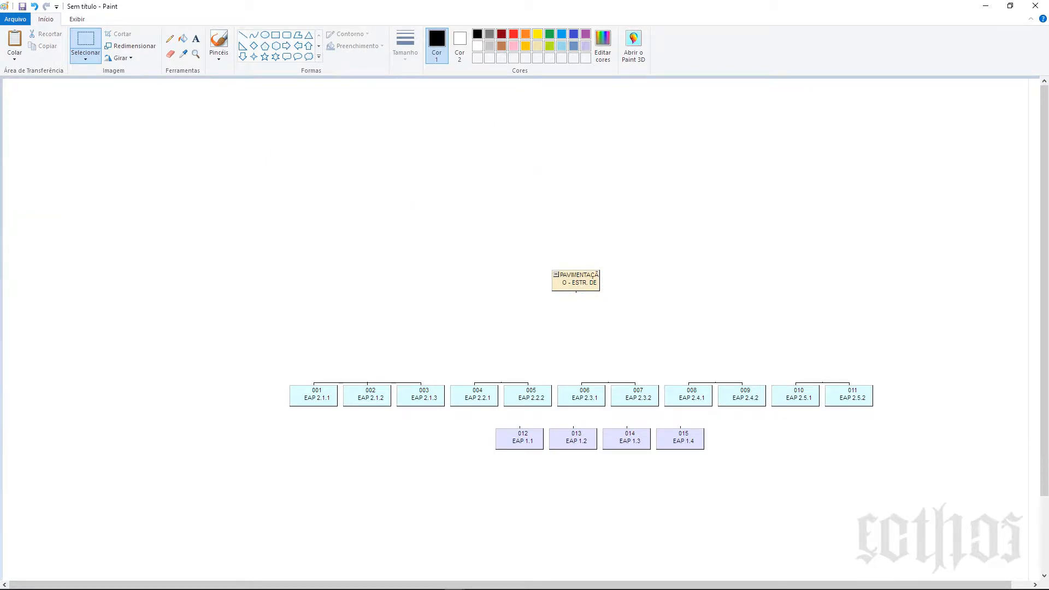
pyautogui.moveTo(554, 269); pyautogui.dragTo(591, 124)
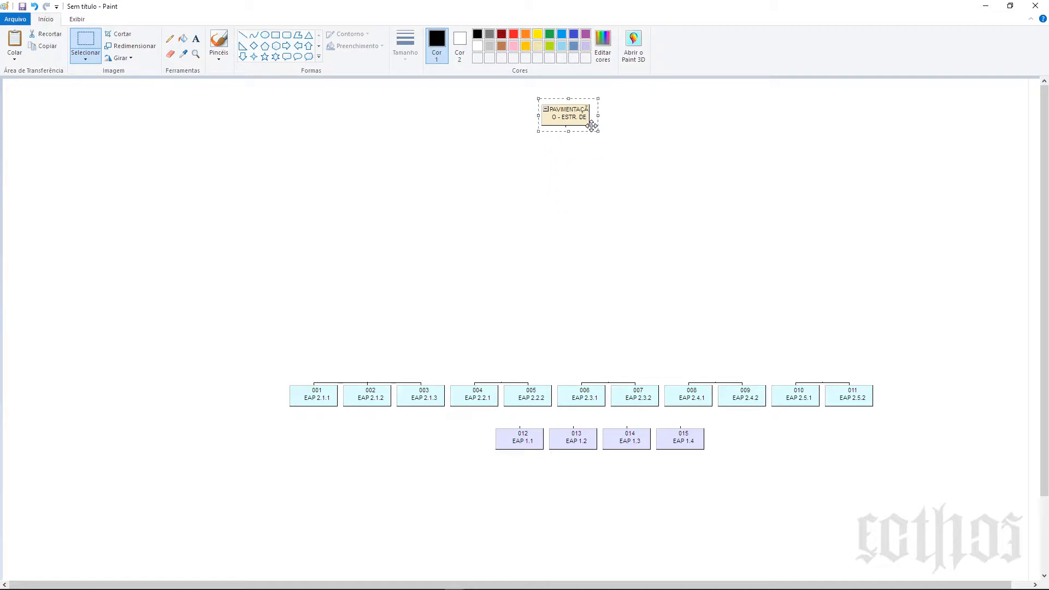
# Draw a row of four empty black-outlined rectangles beneath the PAVIMENTAÇÃO box, undoing any extra shape.
pyautogui.click(275, 36)
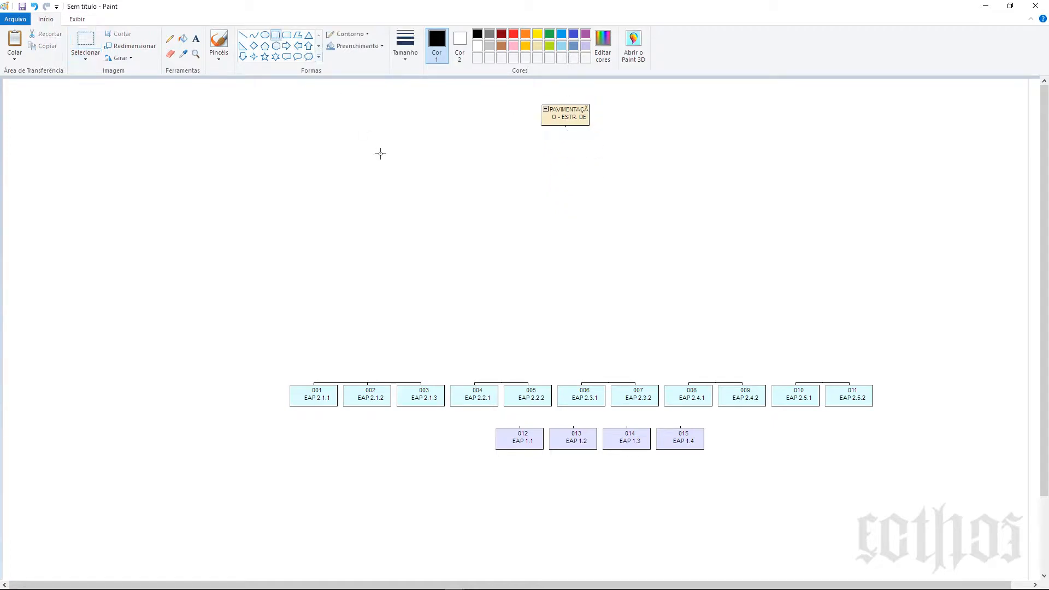
pyautogui.moveTo(310, 160); pyautogui.dragTo(483, 194)
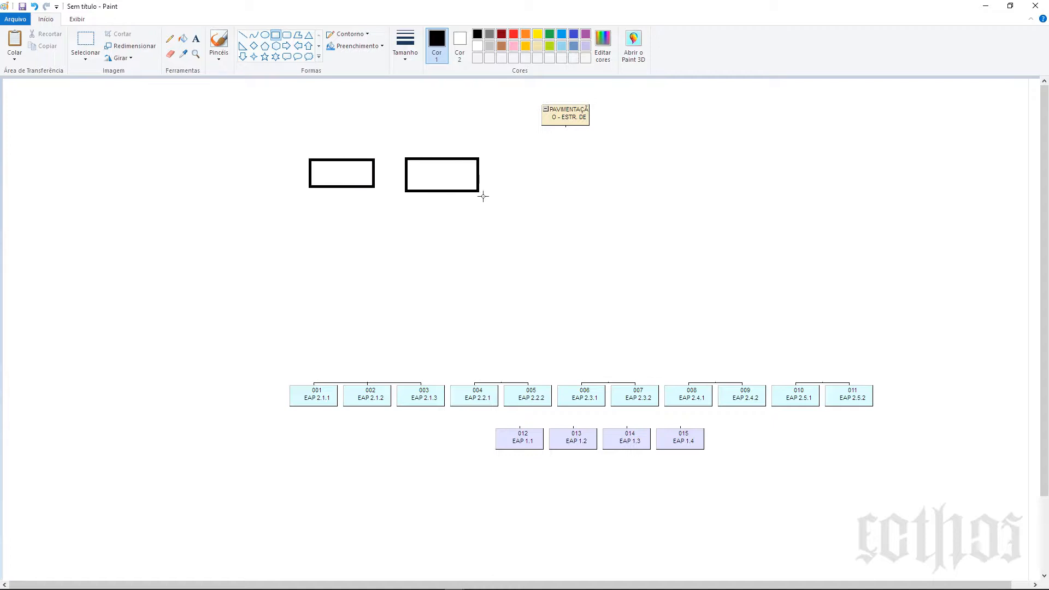
pyautogui.moveTo(540, 155); pyautogui.dragTo(606, 194)
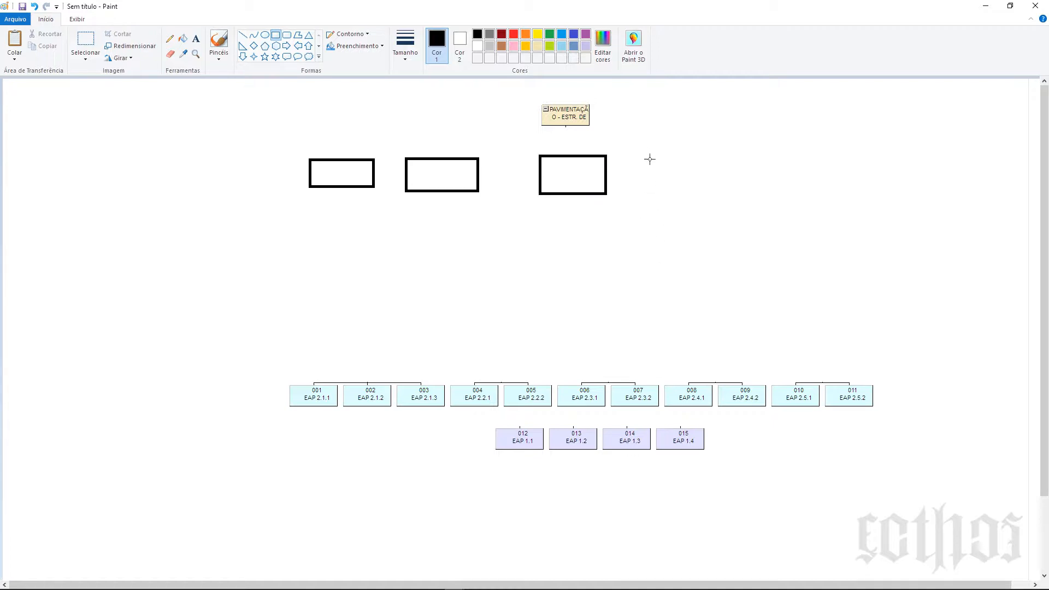
pyautogui.moveTo(645, 153); pyautogui.dragTo(739, 193)
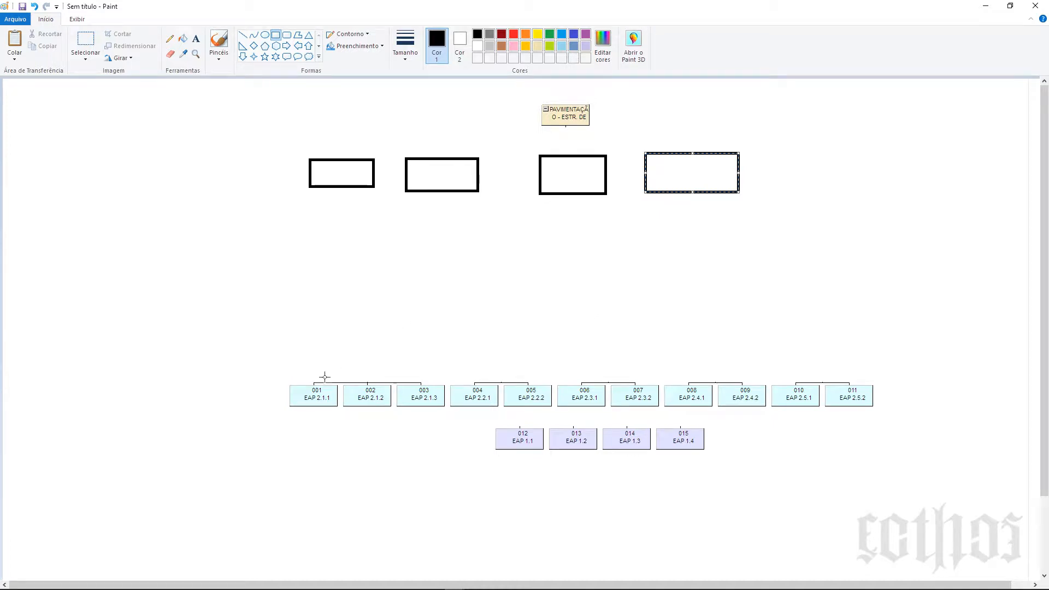
pyautogui.moveTo(277, 359); pyautogui.dragTo(301, 375)
pyautogui.hotkey('ctrl', 'z')
pyautogui.click(86, 41)
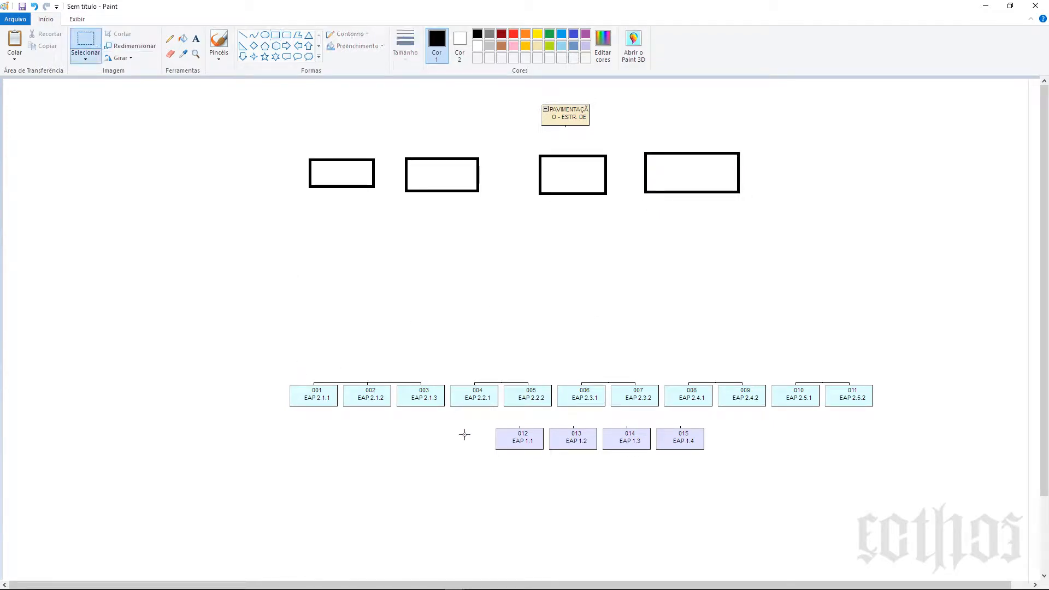
# Move the boxes in groups beneath the four rectangles: 001–002, 003–004, 005–006 and 007–011 in that order.
pyautogui.moveTo(268, 355); pyautogui.dragTo(315, 255)
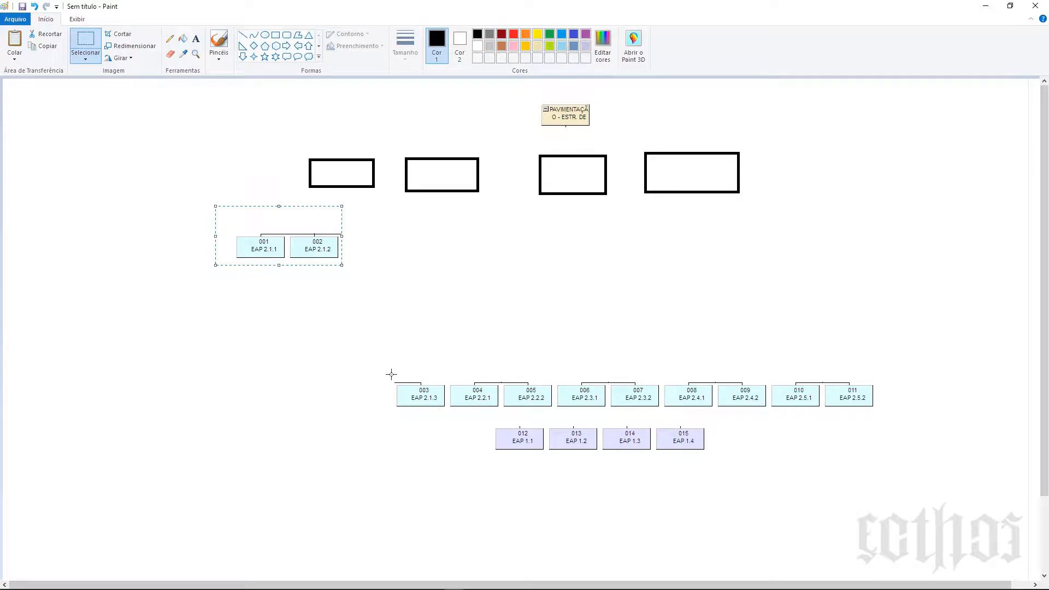
pyautogui.moveTo(387, 368); pyautogui.dragTo(448, 238)
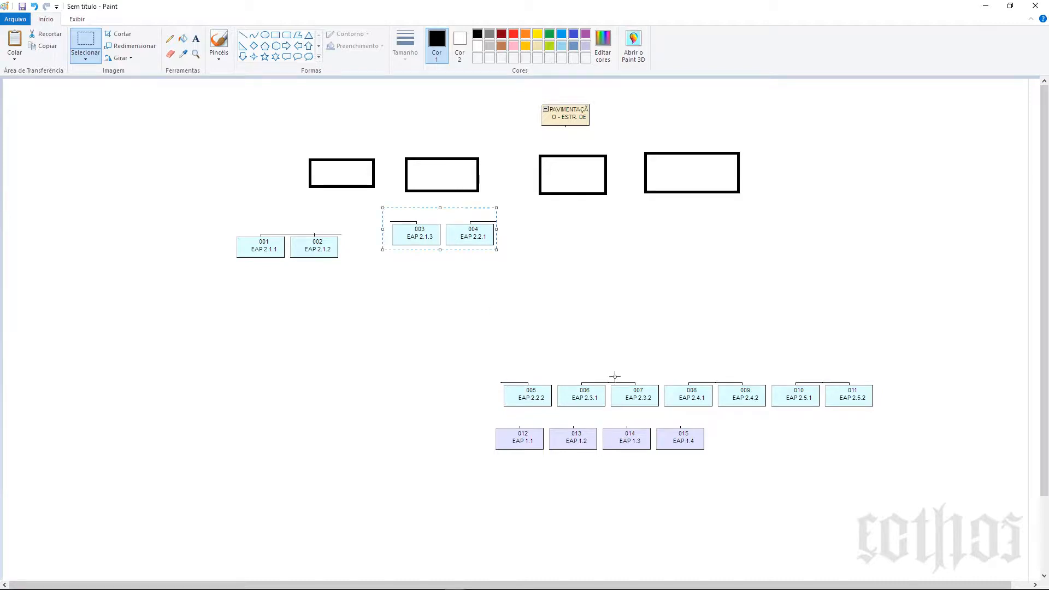
pyautogui.moveTo(604, 370); pyautogui.dragTo(613, 407)
pyautogui.moveTo(568, 405); pyautogui.dragTo(589, 235)
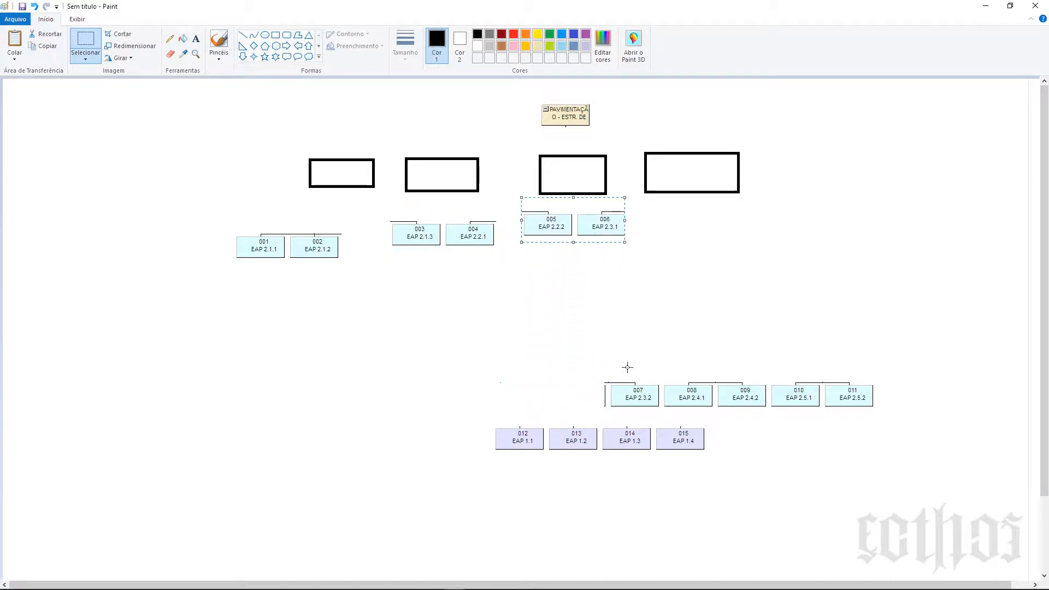
pyautogui.click(593, 378)
pyautogui.moveTo(888, 419); pyautogui.dragTo(913, 419)
pyautogui.moveTo(787, 407); pyautogui.dragTo(871, 238)
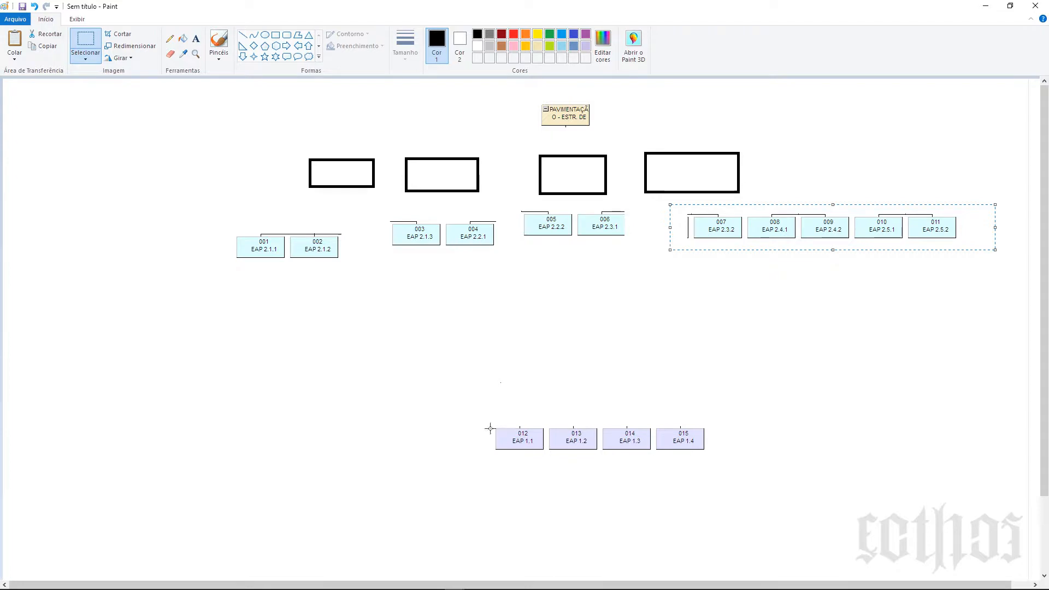
# Place boxes 012–013 below 001–002 and 014–015 below the 007–011 group, and draw a large right-pointing arrow beside the first rectangle.
pyautogui.moveTo(486, 419); pyautogui.dragTo(322, 307)
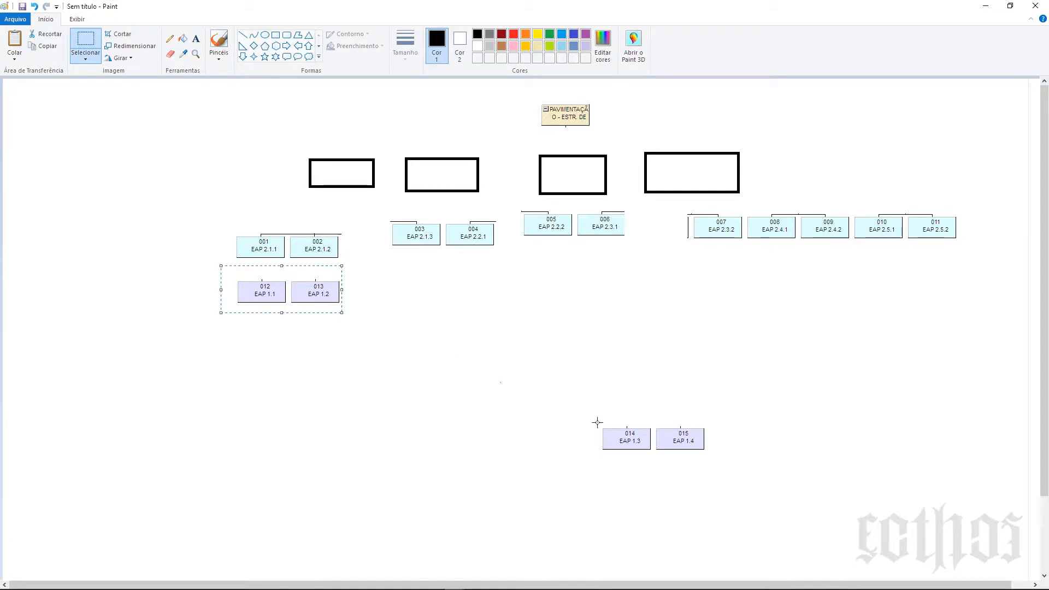
pyautogui.moveTo(597, 423); pyautogui.dragTo(833, 291)
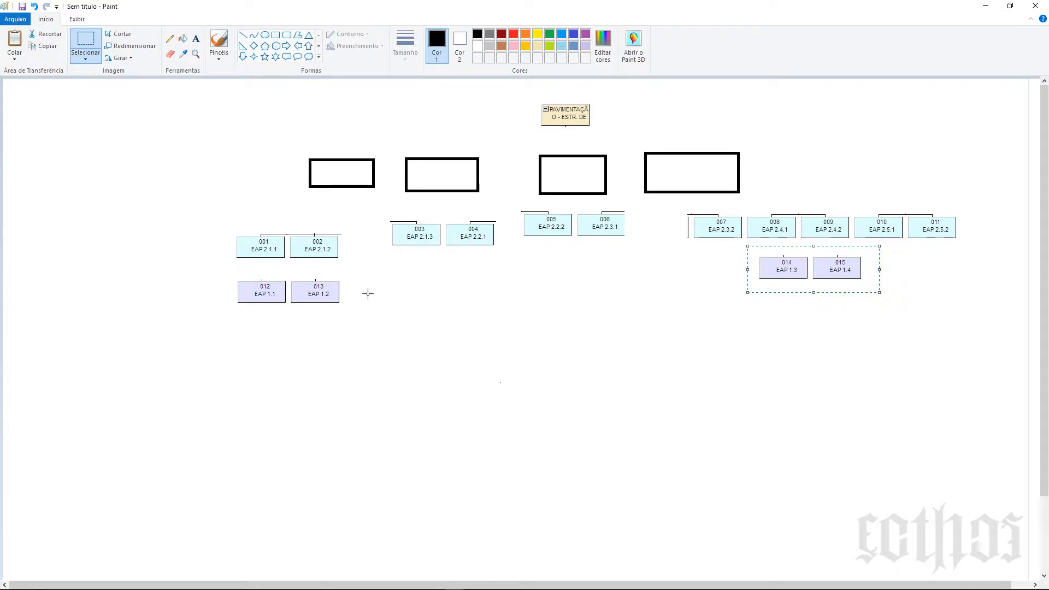
pyautogui.click(286, 45)
pyautogui.moveTo(128, 131)
pyautogui.mouseDown()
pyautogui.moveTo(165, 174)
pyautogui.moveTo(255, 217)
pyautogui.mouseUp()
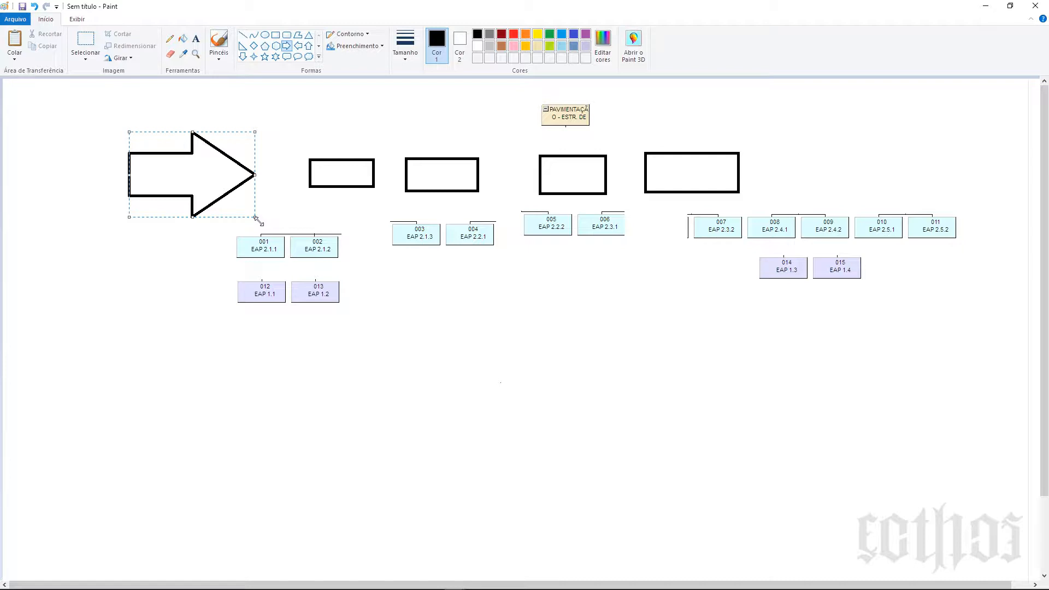
# Switch to Spider Project, open the project's Activity Gantt and widen the table area that lists the phase codes and names.
pyautogui.click(985, 6)
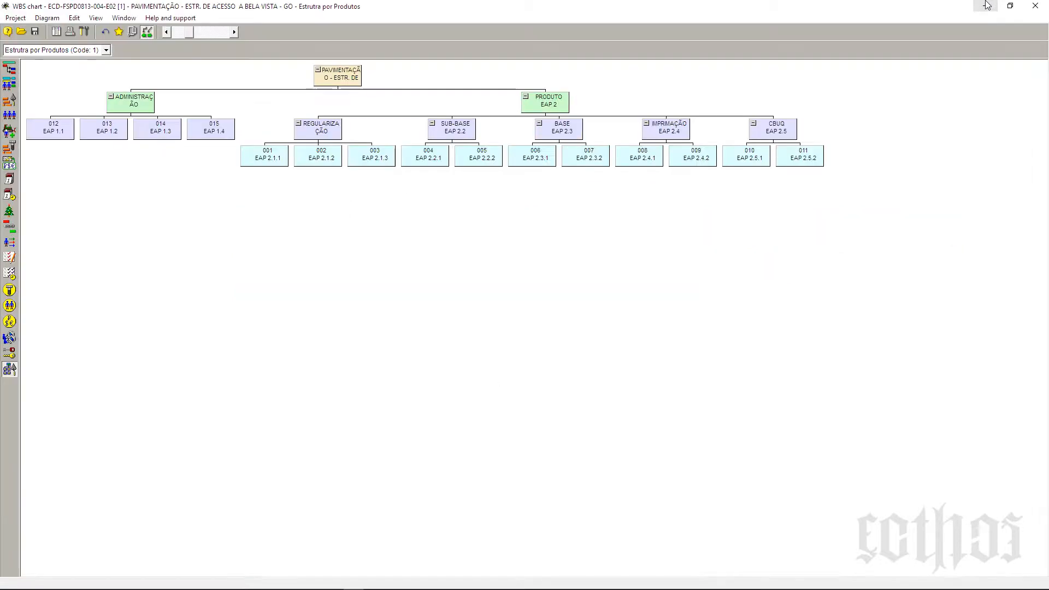
pyautogui.click(9, 68)
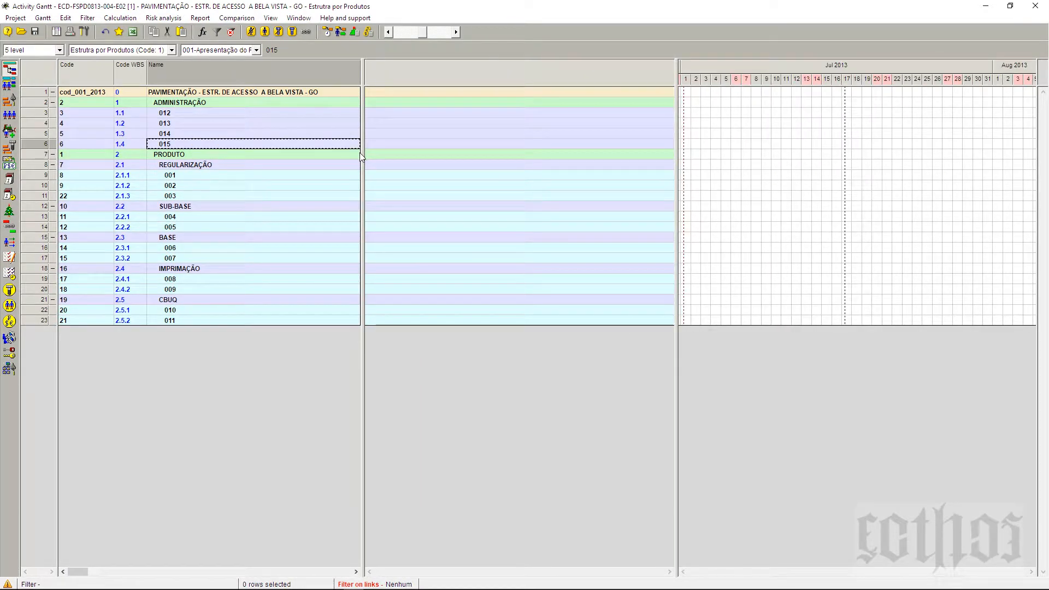
pyautogui.moveTo(361, 153); pyautogui.dragTo(624, 137)
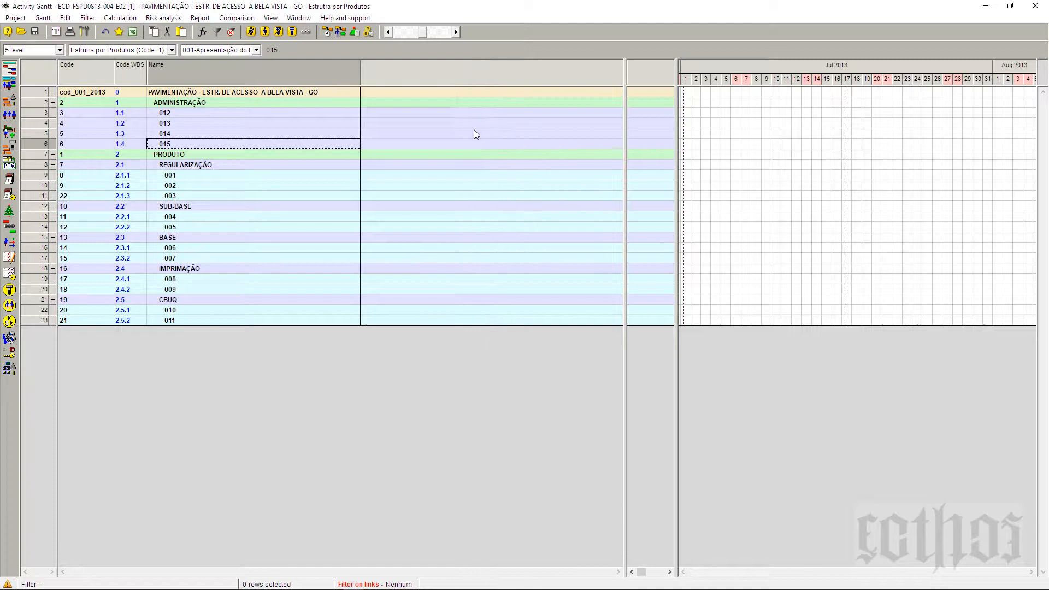
pyautogui.click(188, 111)
pyautogui.click(186, 122)
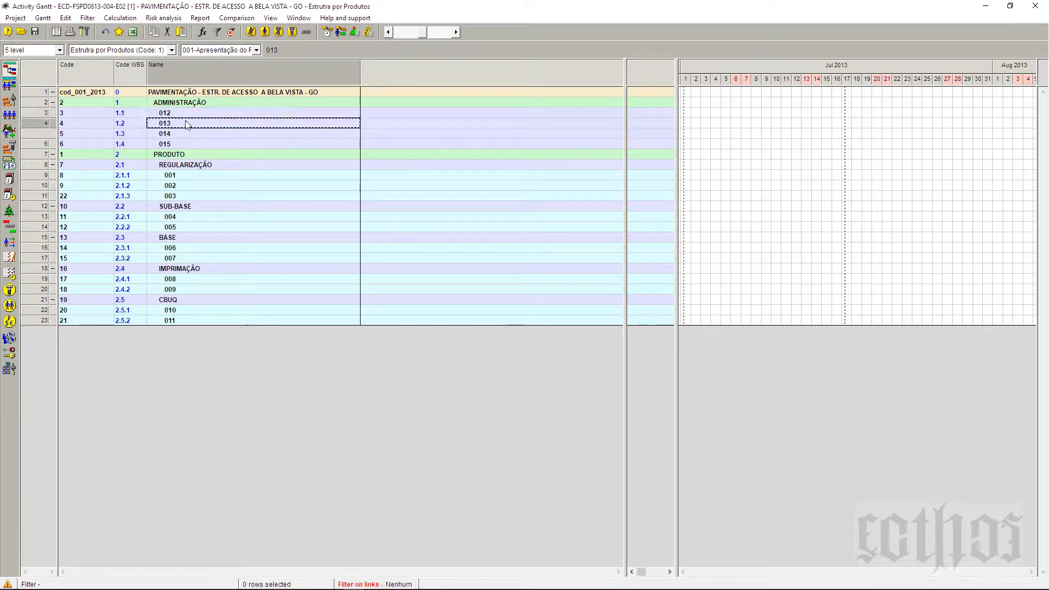
pyautogui.click(185, 134)
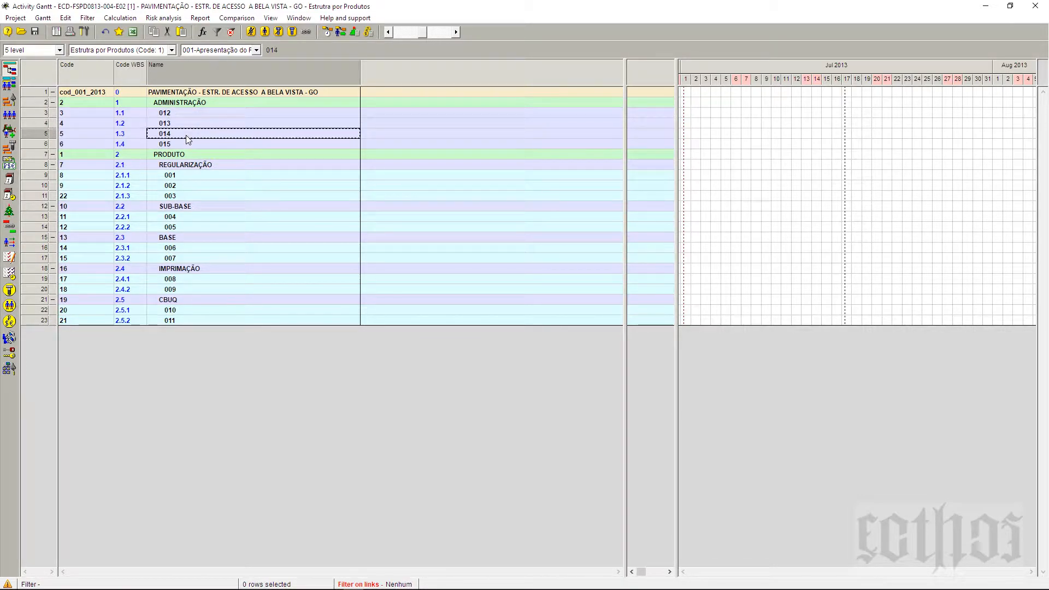
# Open the properties of phase 012, examine its general data and user fields, and close them without changes.
pyautogui.rightClick(43, 113)
pyautogui.click(66, 118)
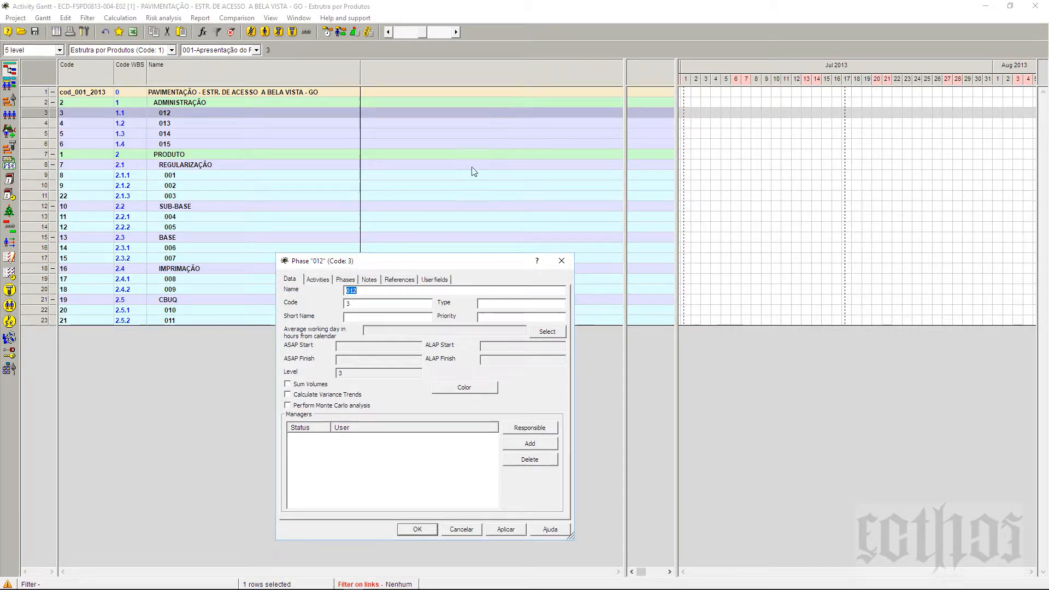
pyautogui.moveTo(426, 266); pyautogui.dragTo(559, 182)
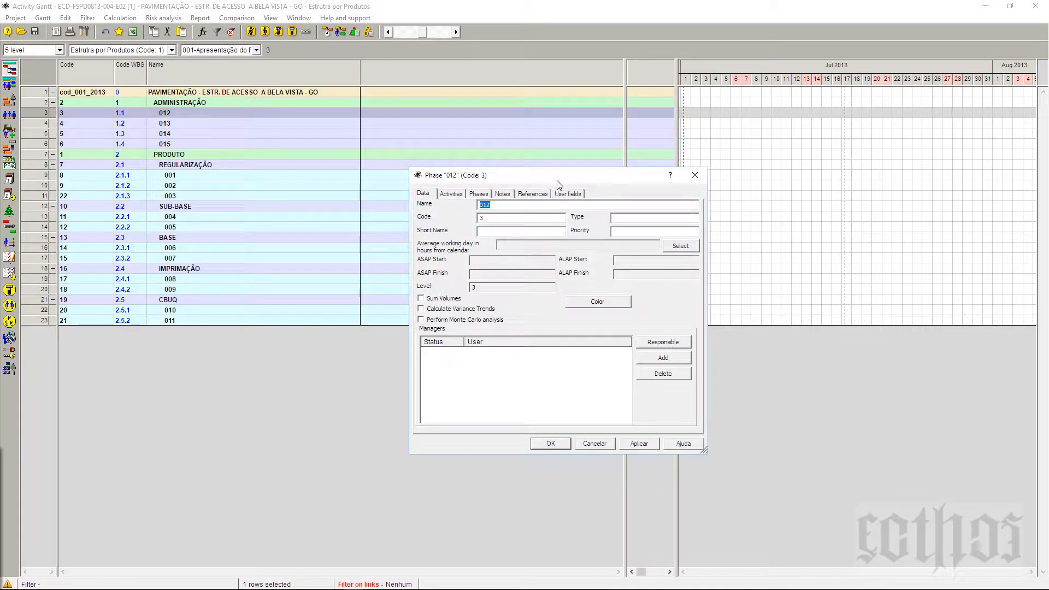
pyautogui.click(566, 195)
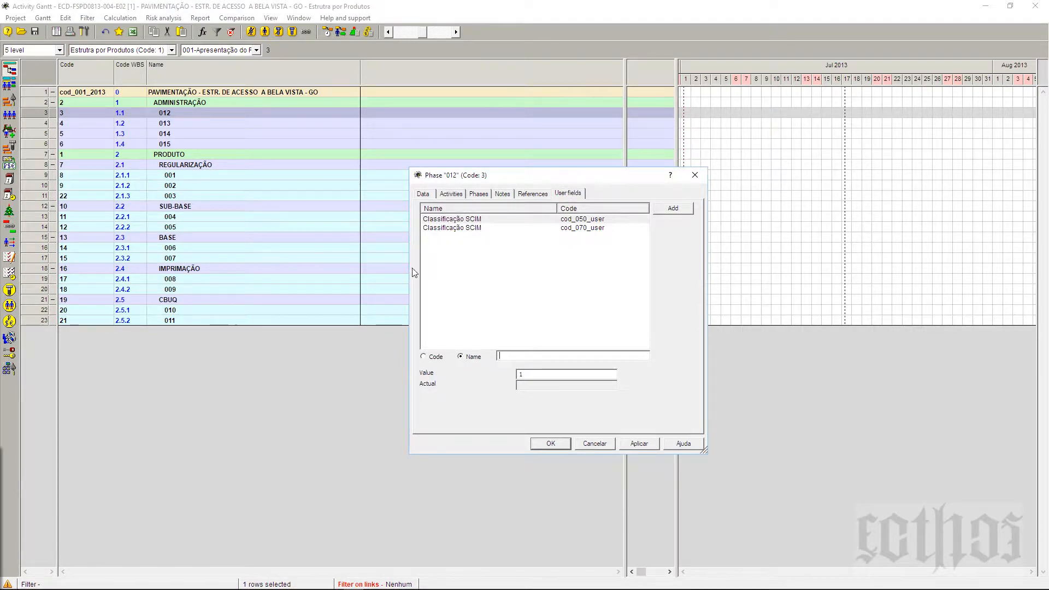
pyautogui.click(424, 195)
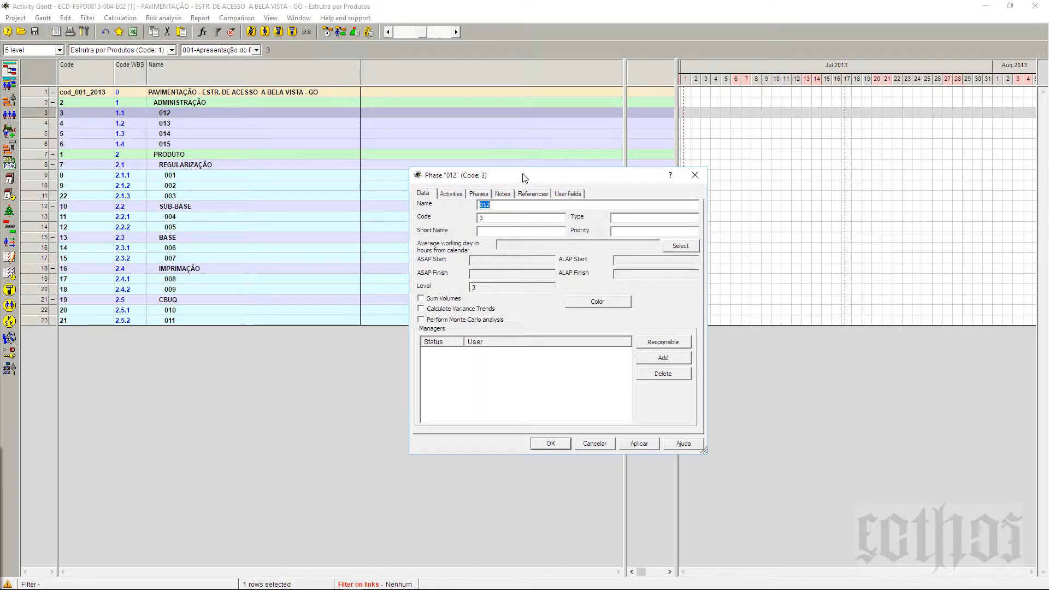
pyautogui.moveTo(523, 177); pyautogui.dragTo(482, 228)
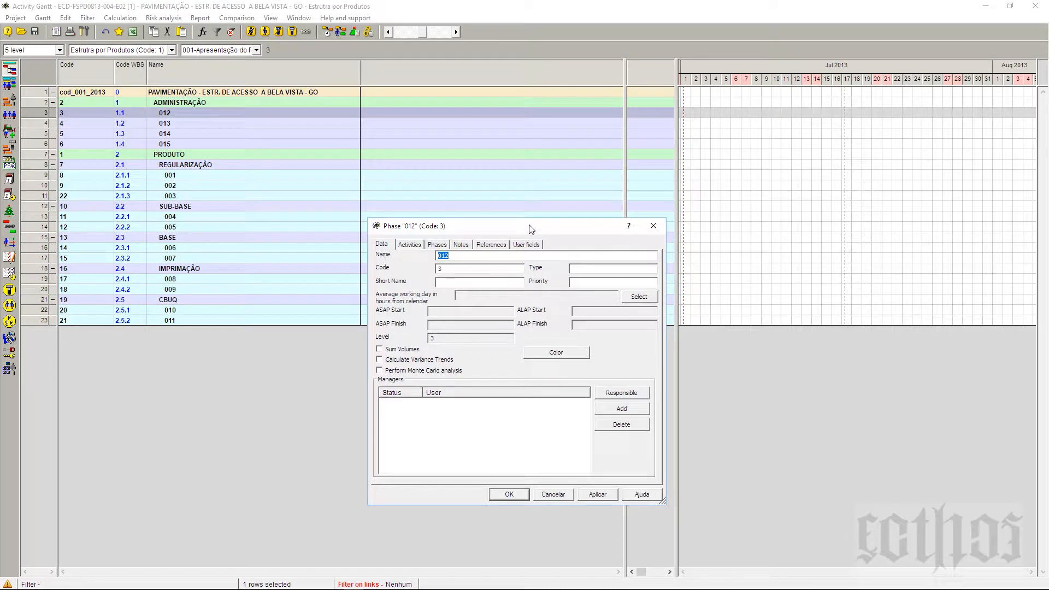
pyautogui.moveTo(529, 225); pyautogui.dragTo(430, 243)
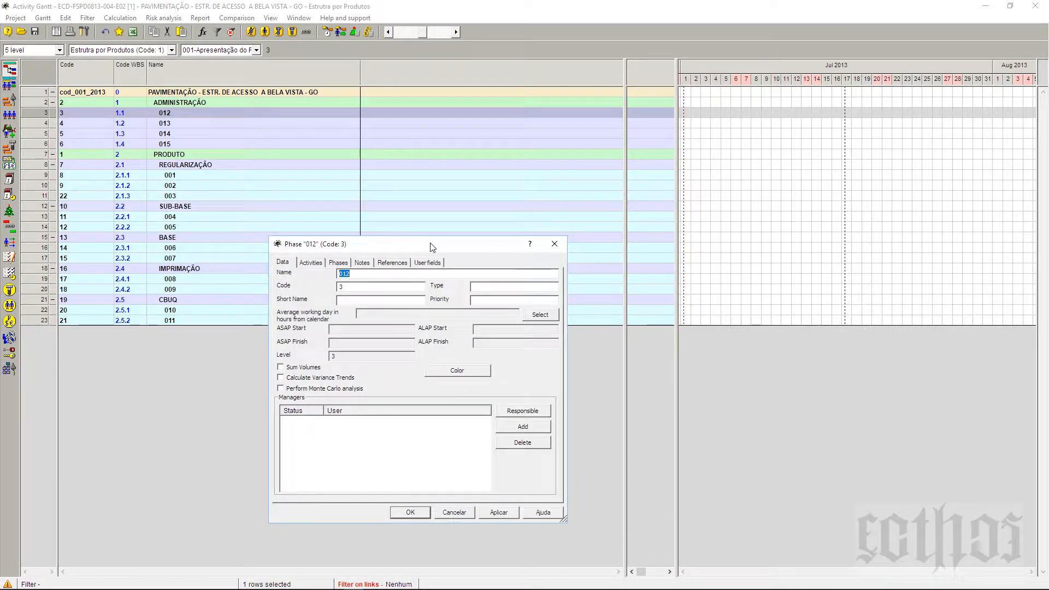
pyautogui.click(554, 243)
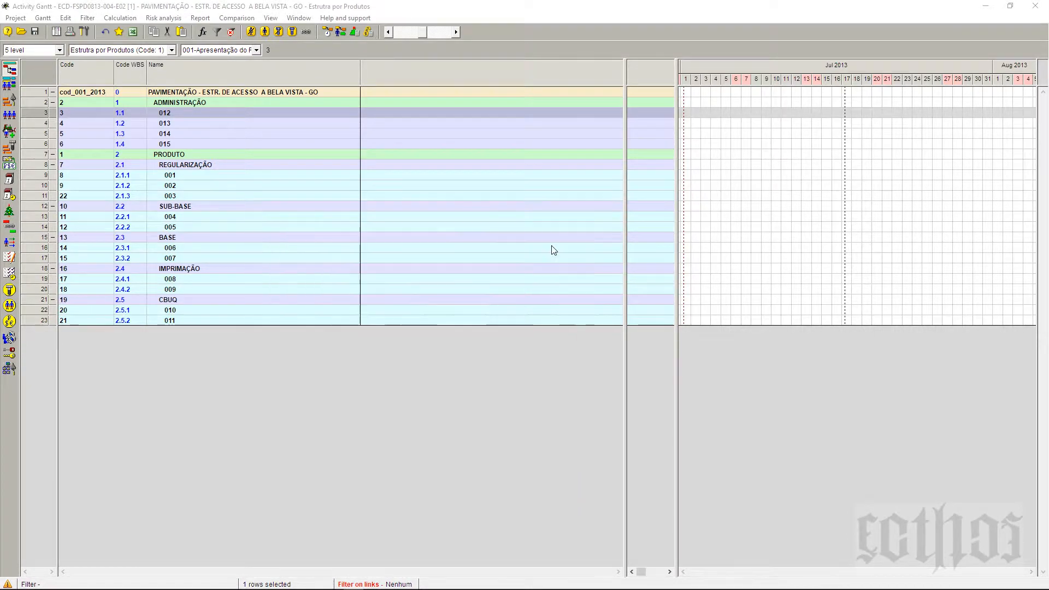
# Narrow the Name column slightly and review the user-defined fields that can be shown as table columns.
pyautogui.moveTo(360, 84); pyautogui.dragTo(352, 84)
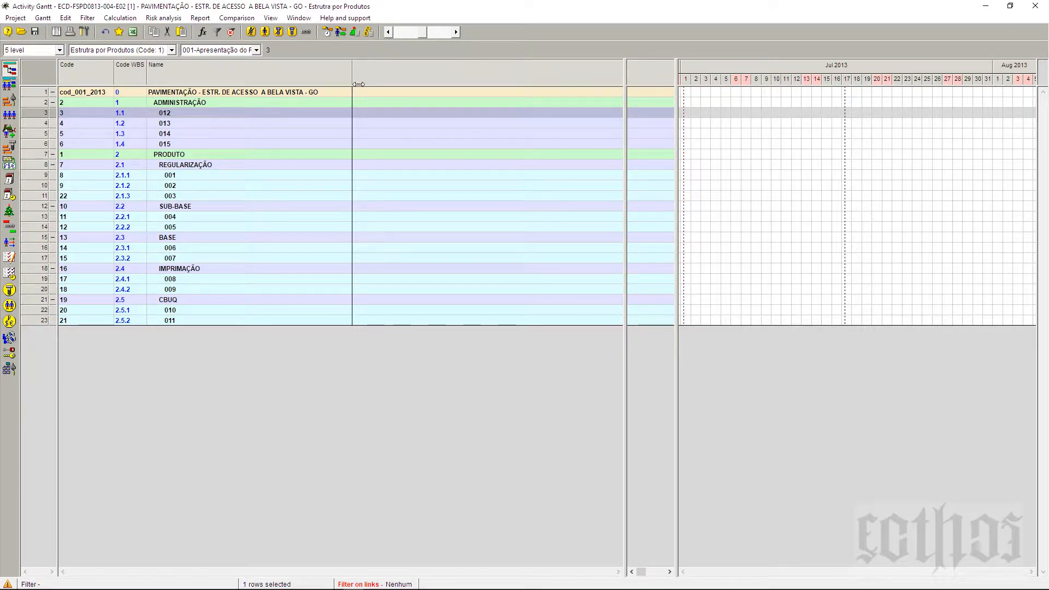
pyautogui.rightClick(376, 74)
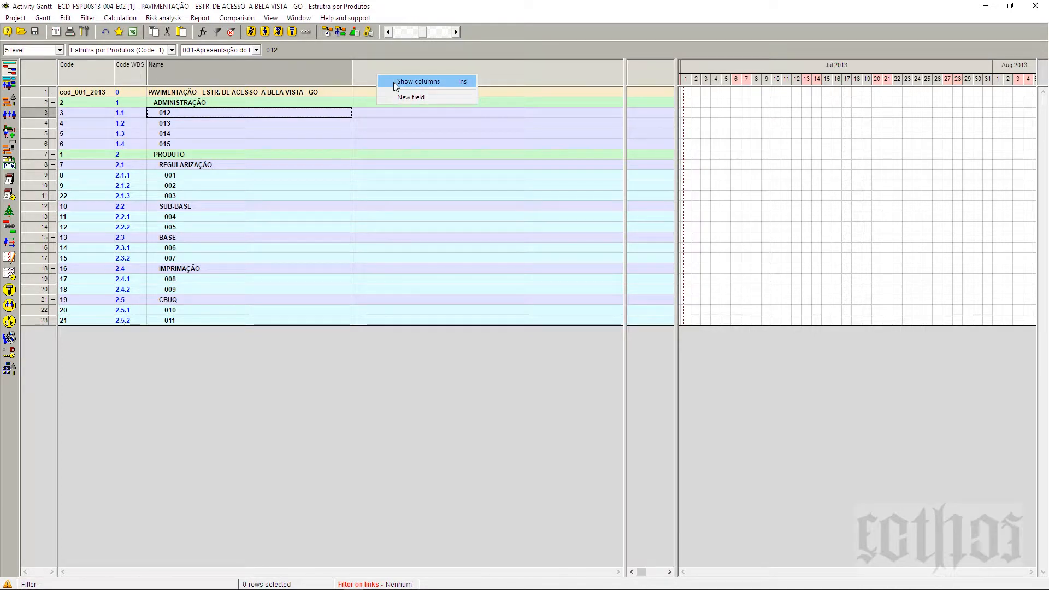
pyautogui.click(395, 83)
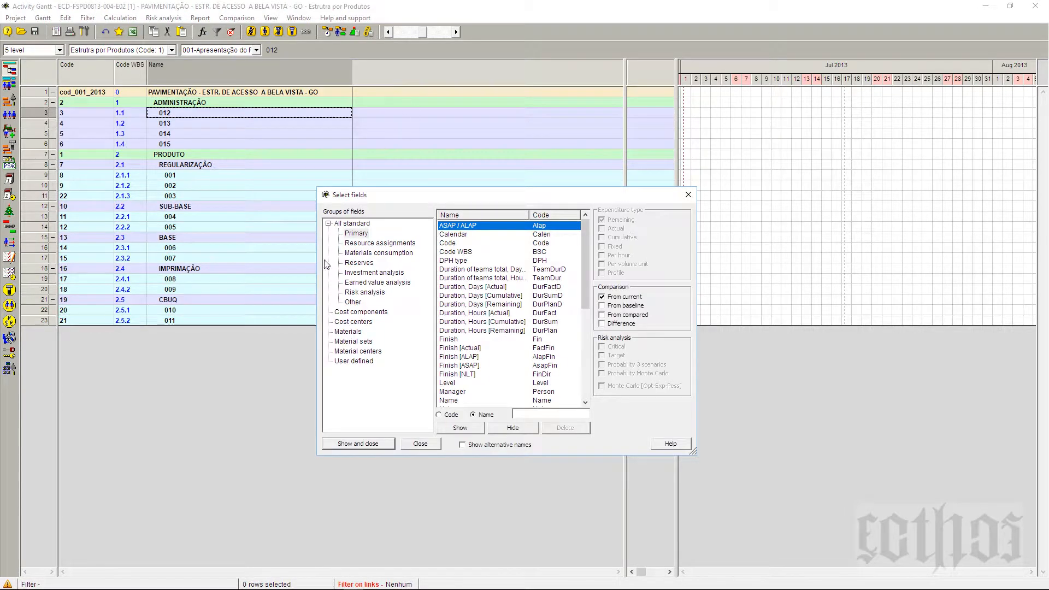
pyautogui.click(348, 361)
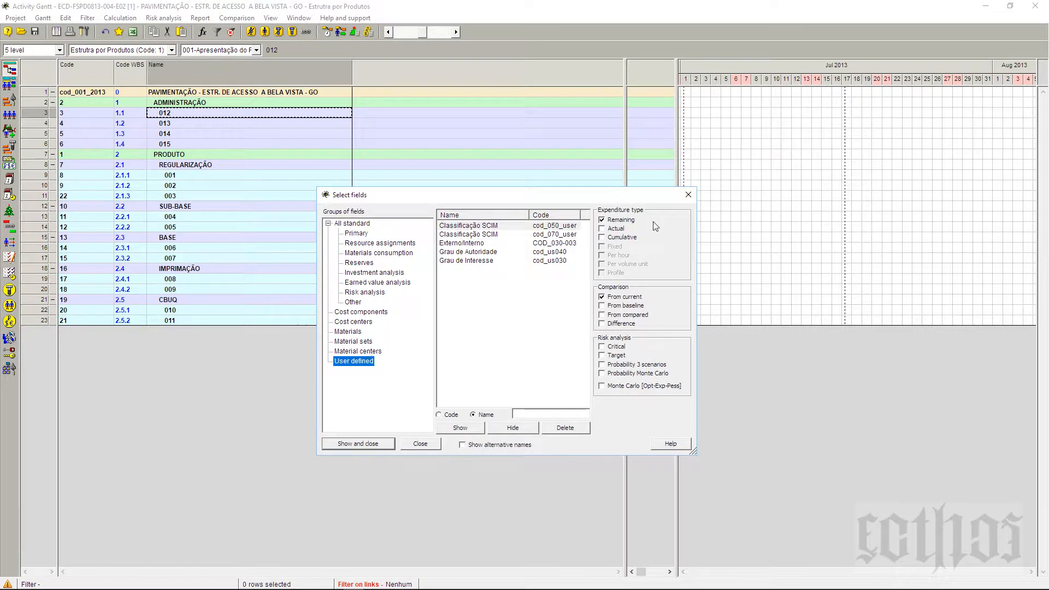
pyautogui.click(694, 197)
# Create a new user field as a column after Name and move its properties window clear of the phase list.
pyautogui.rightClick(425, 64)
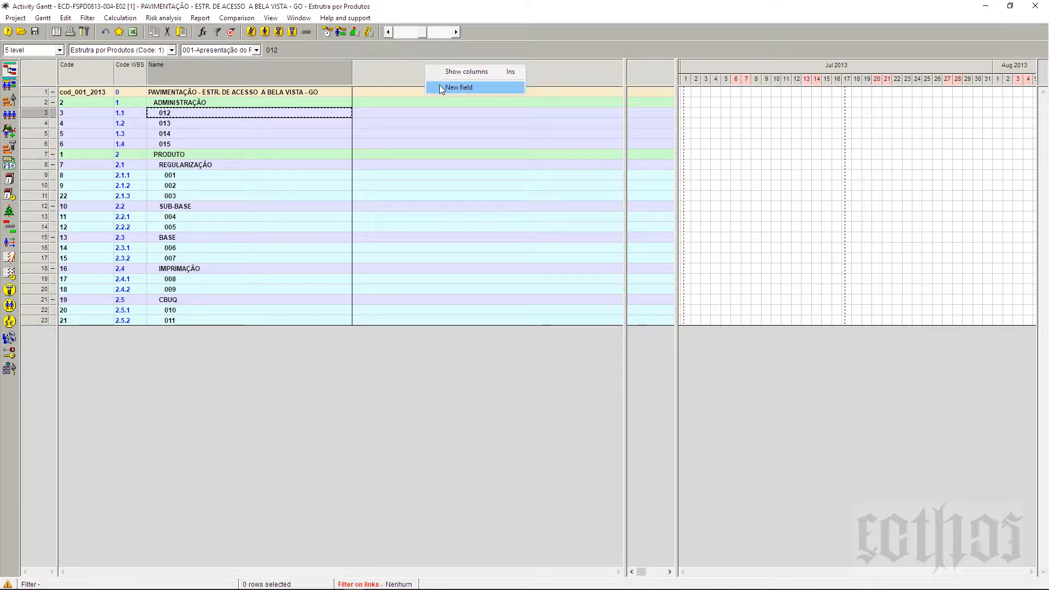
pyautogui.click(441, 86)
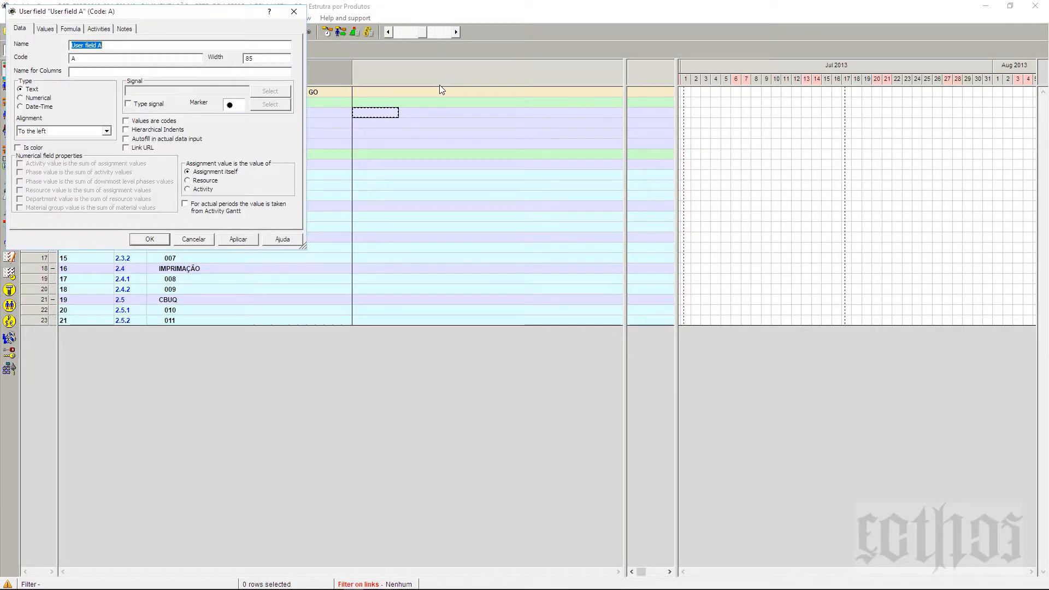
pyautogui.moveTo(209, 15); pyautogui.dragTo(892, 55)
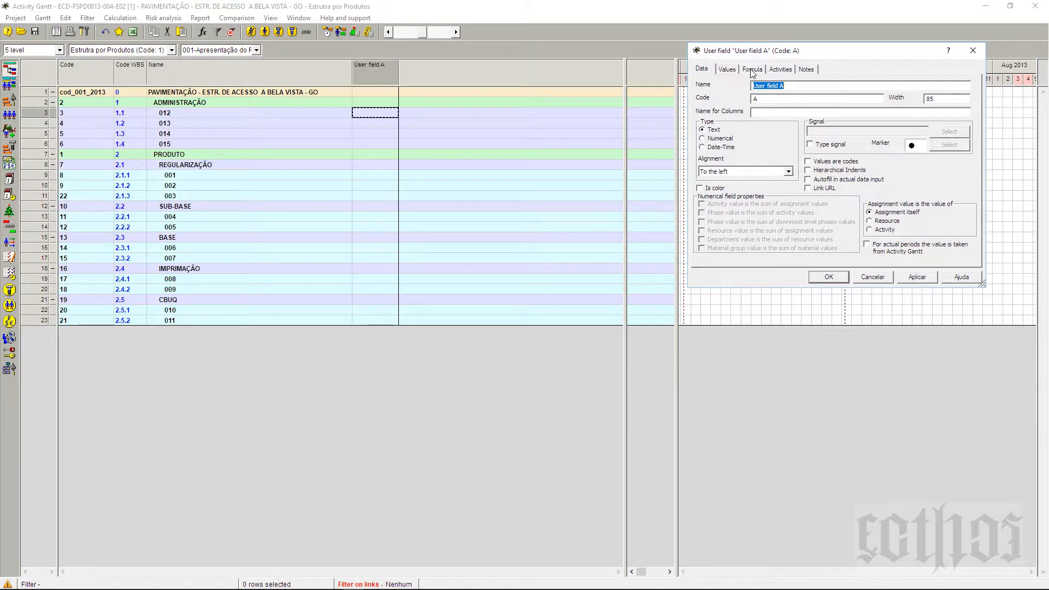
pyautogui.moveTo(776, 53); pyautogui.dragTo(528, 124)
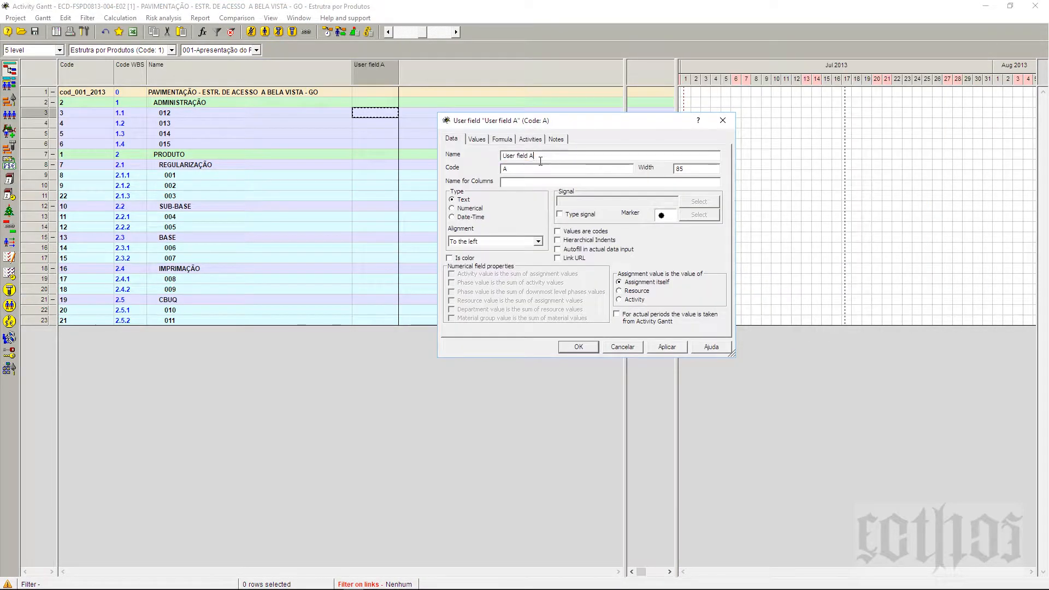
pyautogui.write('REgi')
pyautogui.press('BackSpace')
pyautogui.press('BackSpace')
pyautogui.press('BackSpace')
pyautogui.press('BackSpace')
pyautogui.press('BackSpace')
pyautogui.write('egiões')
# Name the new text user field Setores, set its code to cod_001 and save it.
pyautogui.moveTo(501, 156); pyautogui.dragTo(521, 162)
pyautogui.write('S')
pyautogui.write('od_001')
pyautogui.click(477, 140)
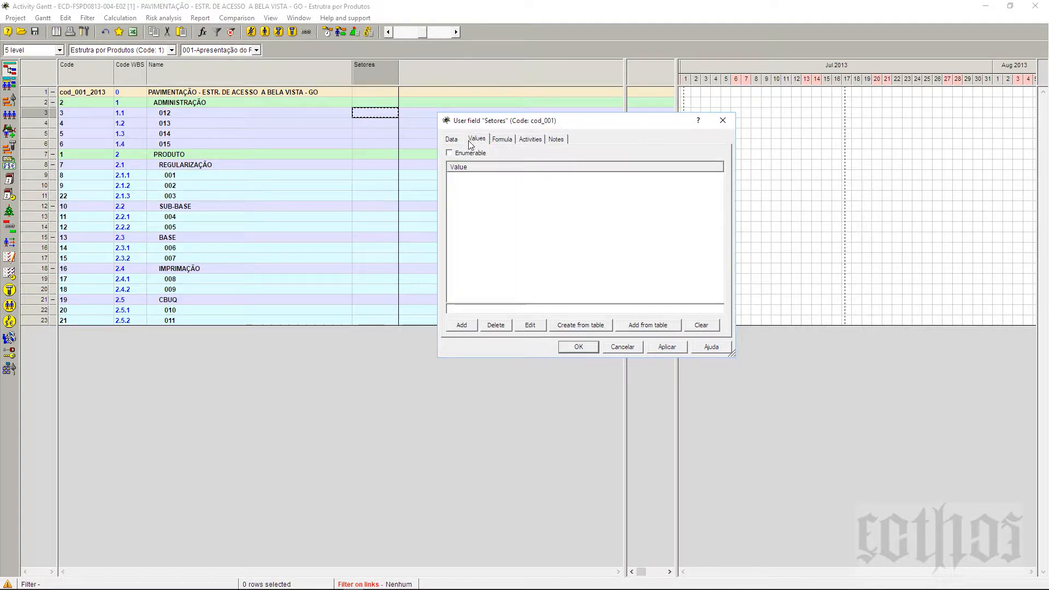
pyautogui.click(456, 141)
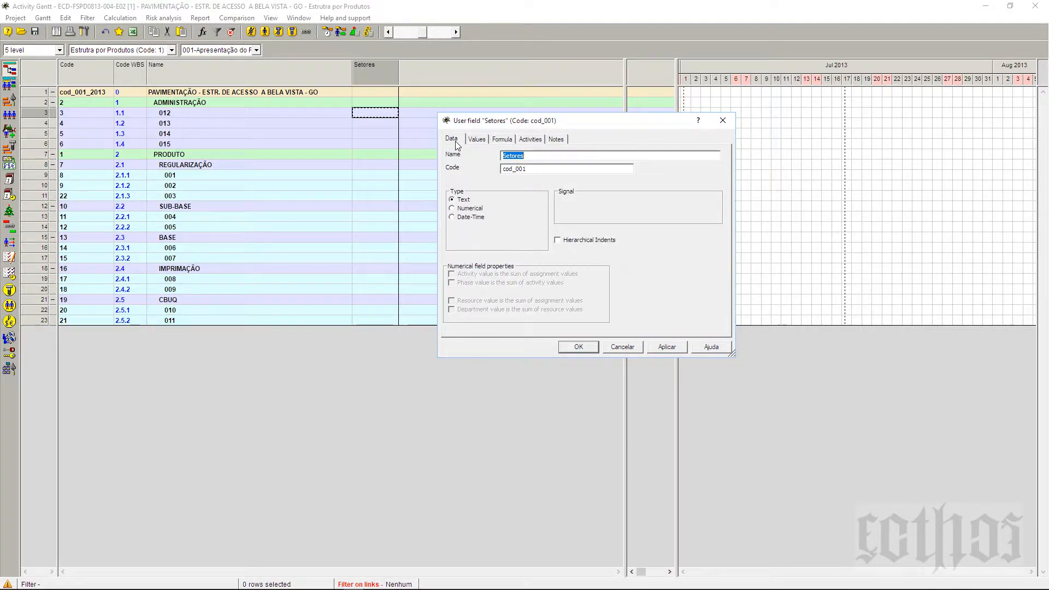
pyautogui.click(583, 350)
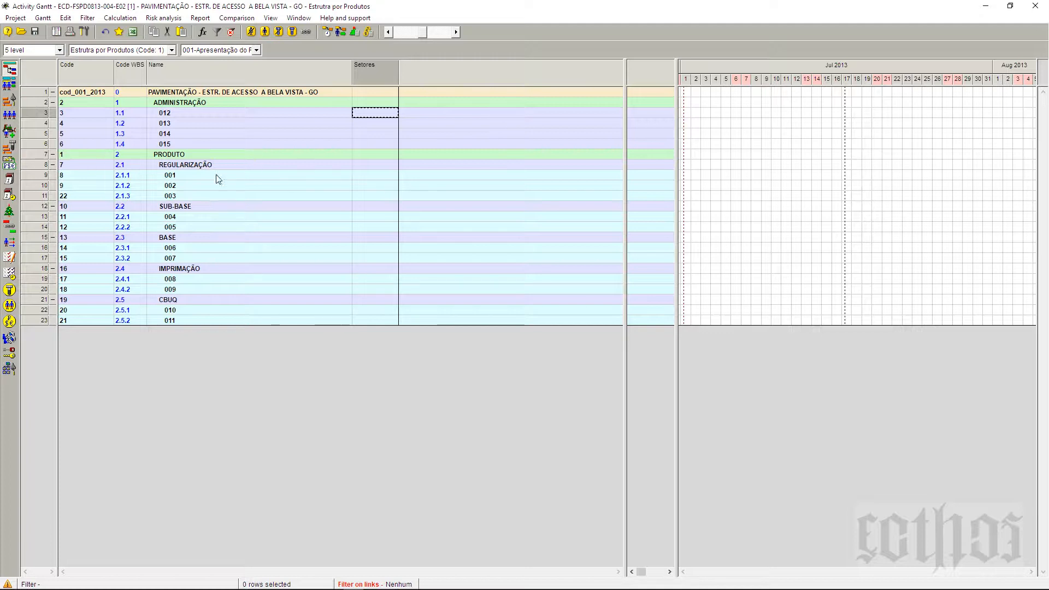
# Enter PB as the Setores value for packages 001, 002 and 006, clearing the mistaken ENF entry first.
pyautogui.click(389, 176)
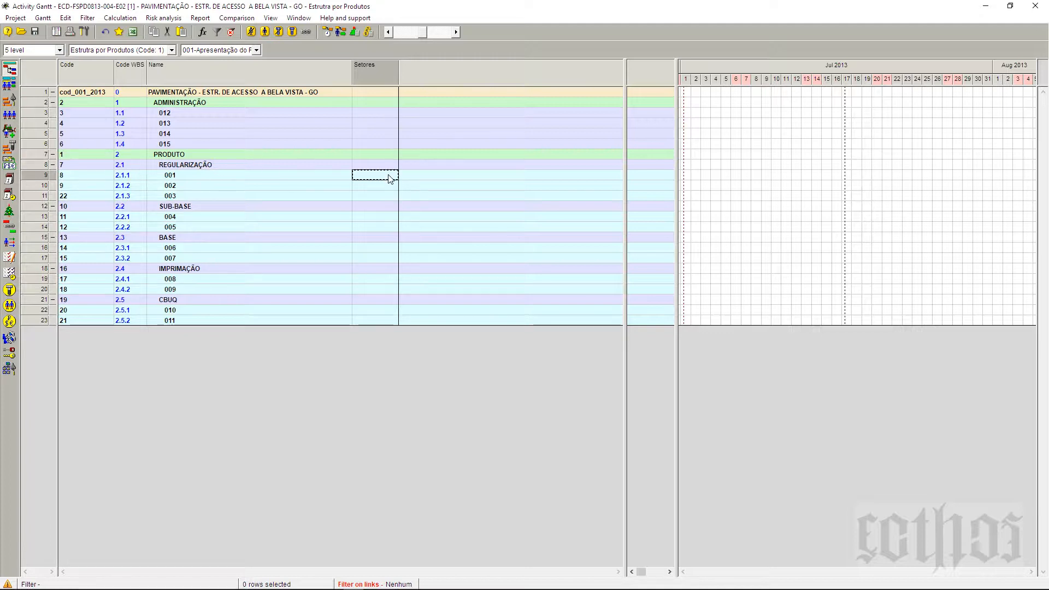
pyautogui.click(390, 176)
pyautogui.write('ENF')
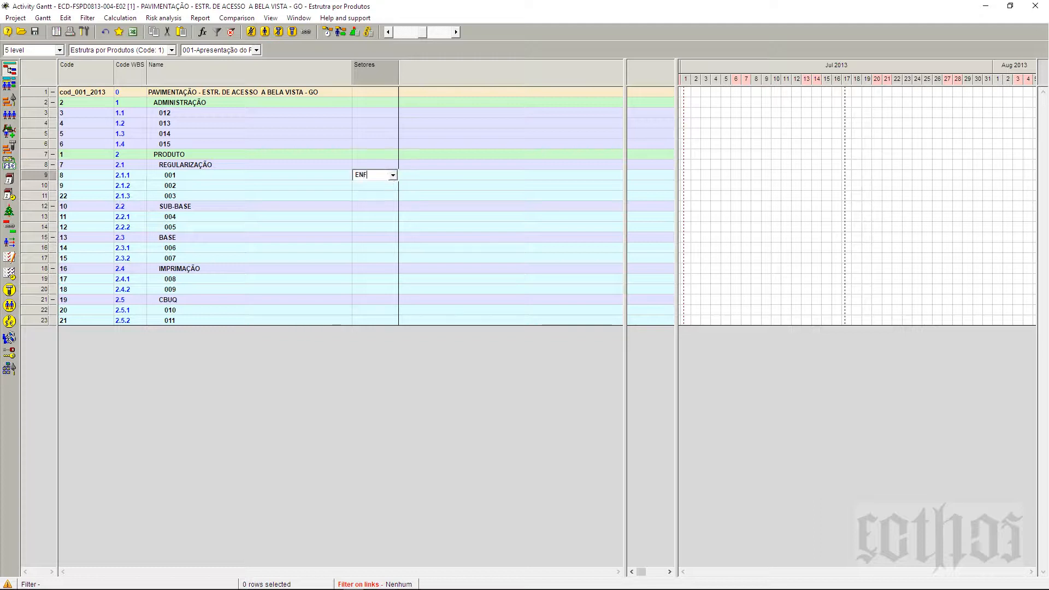
pyautogui.press('BackSpace')
pyautogui.press('BackSpace')
pyautogui.press('BackSpace')
pyautogui.write('PB')
pyautogui.click(386, 188)
pyautogui.write('PB')
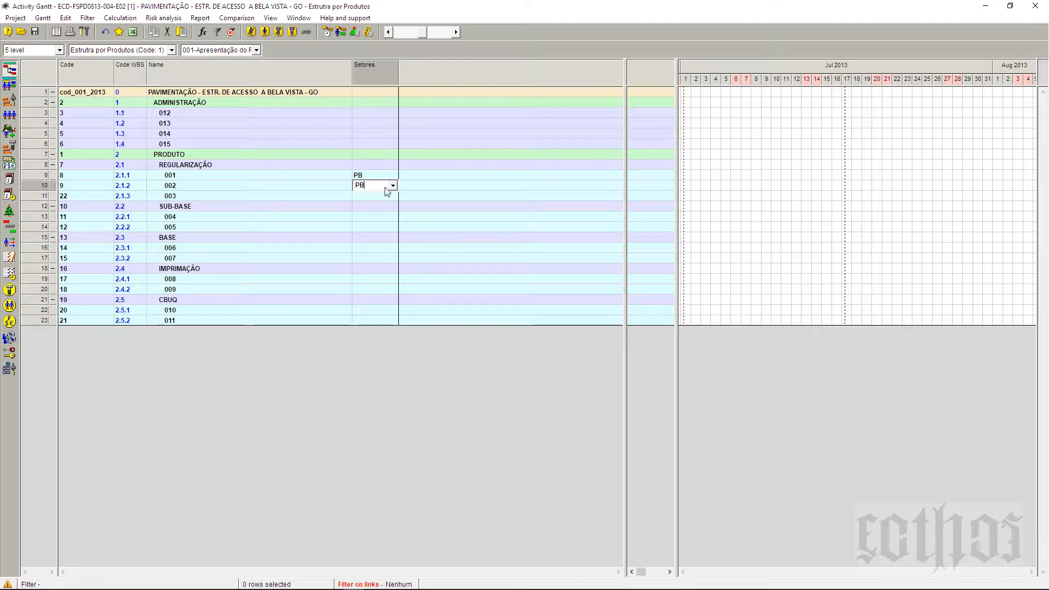
pyautogui.click(386, 249)
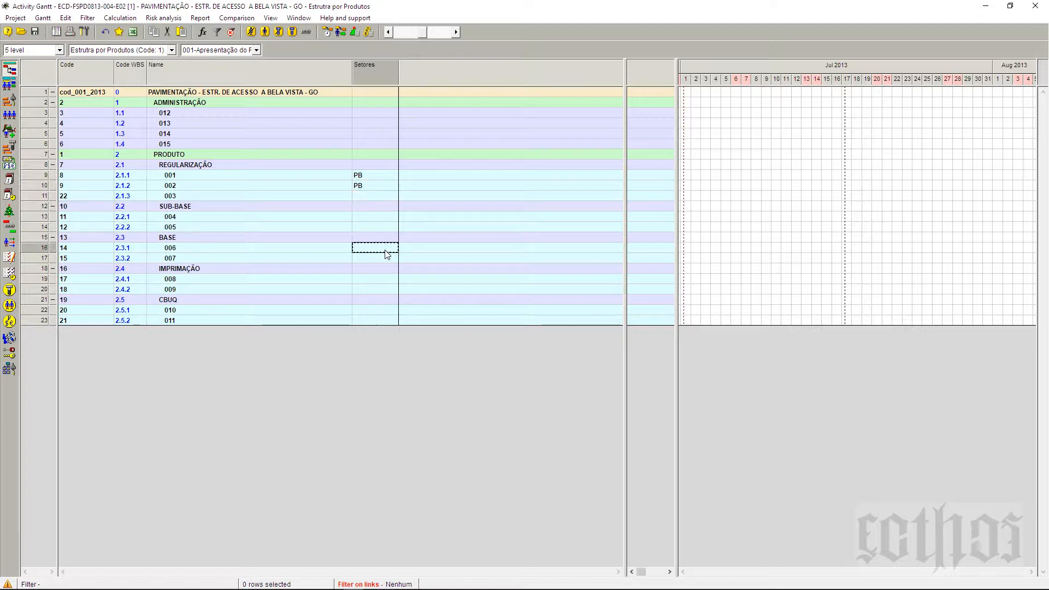
pyautogui.write('PB')
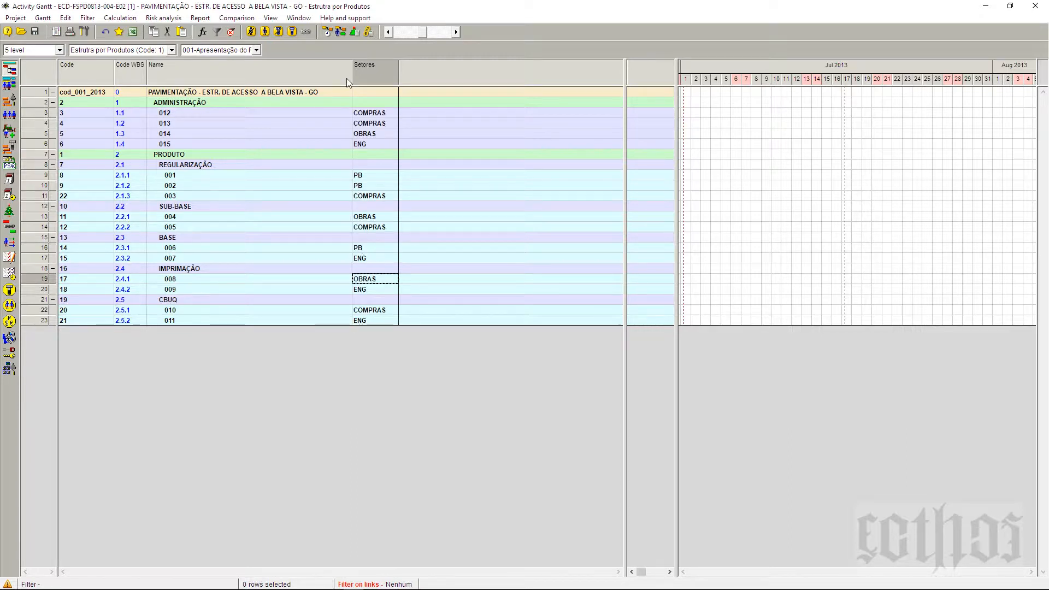
# Narrow the Name column slightly and create a new user field as a column after Setores.
pyautogui.moveTo(352, 82); pyautogui.dragTo(349, 82)
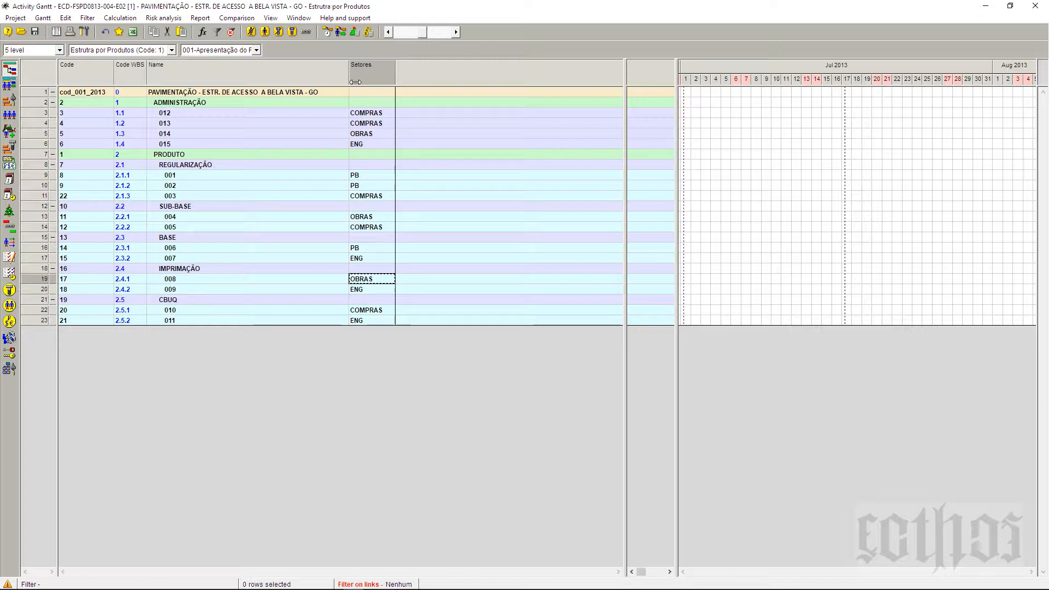
pyautogui.click(226, 116)
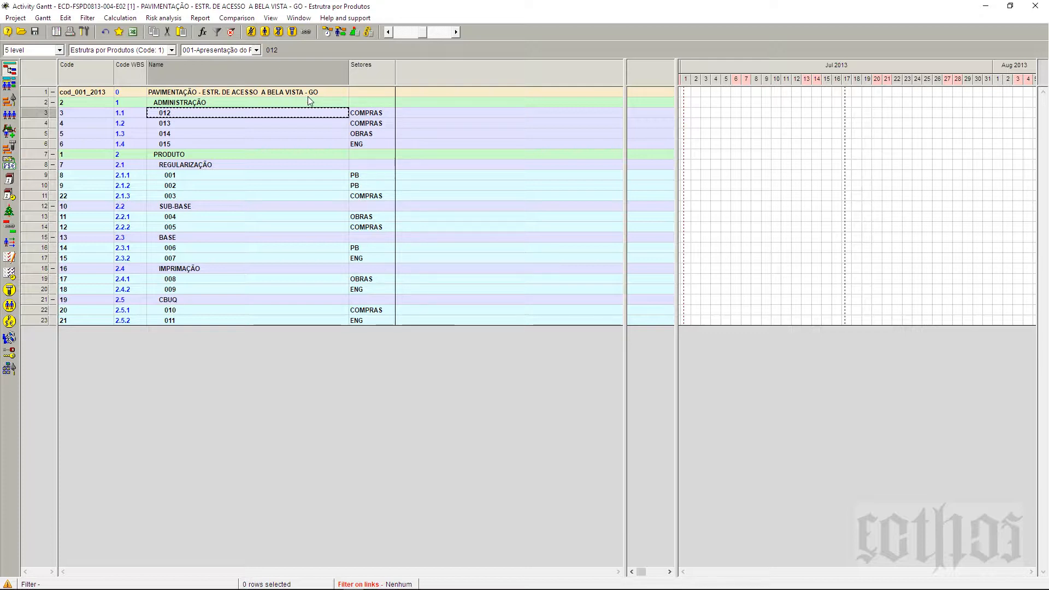
pyautogui.press('Right')
pyautogui.rightClick(425, 67)
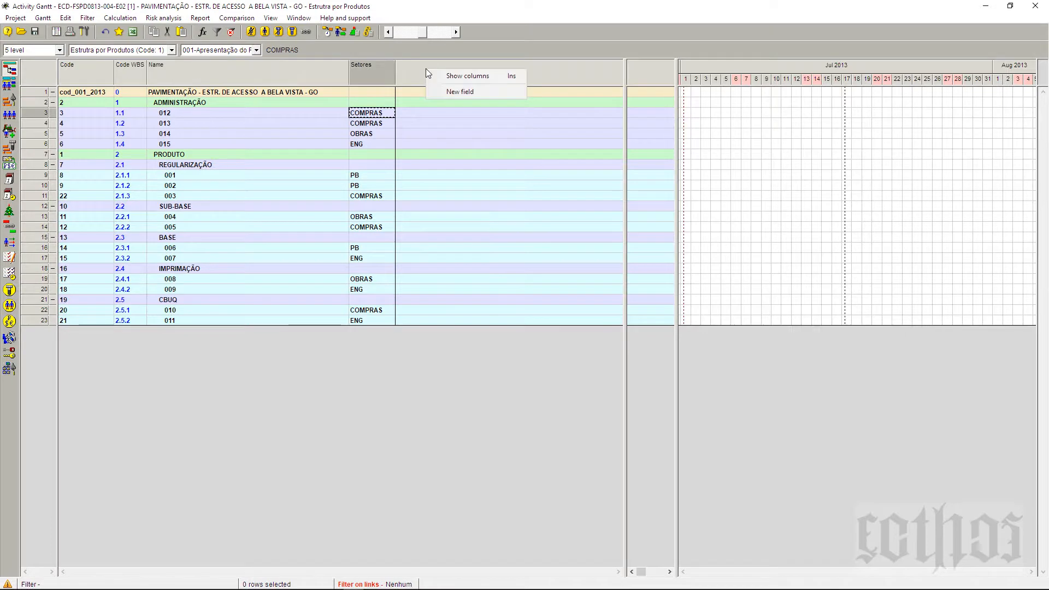
pyautogui.click(460, 92)
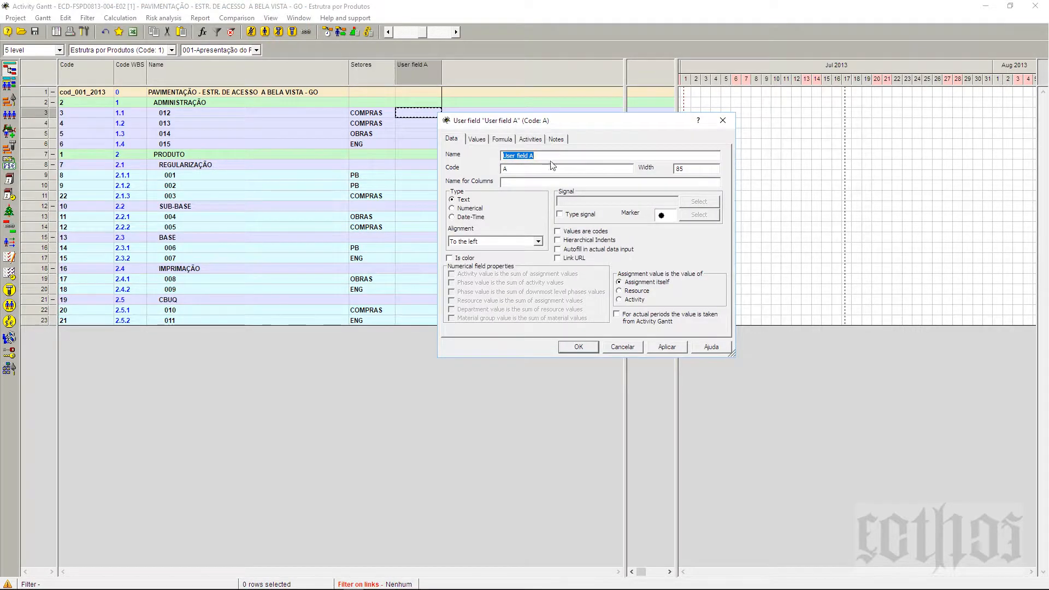
# Name the new user field Fornecedor, set its code to cod_002 and save it.
pyautogui.write('fORNECEDOR')
pyautogui.hotkey('shift', 'Home')
pyautogui.write('fOR')
pyautogui.press('BackSpace')
pyautogui.press('BackSpace')
pyautogui.press('BackSpace')
pyautogui.press('BackSpace')
pyautogui.press('BackSpace')
pyautogui.press('BackSpace')
pyautogui.write('Fornecedor')
pyautogui.press('BackSpace')
pyautogui.write('cod_002')
pyautogui.click(579, 348)
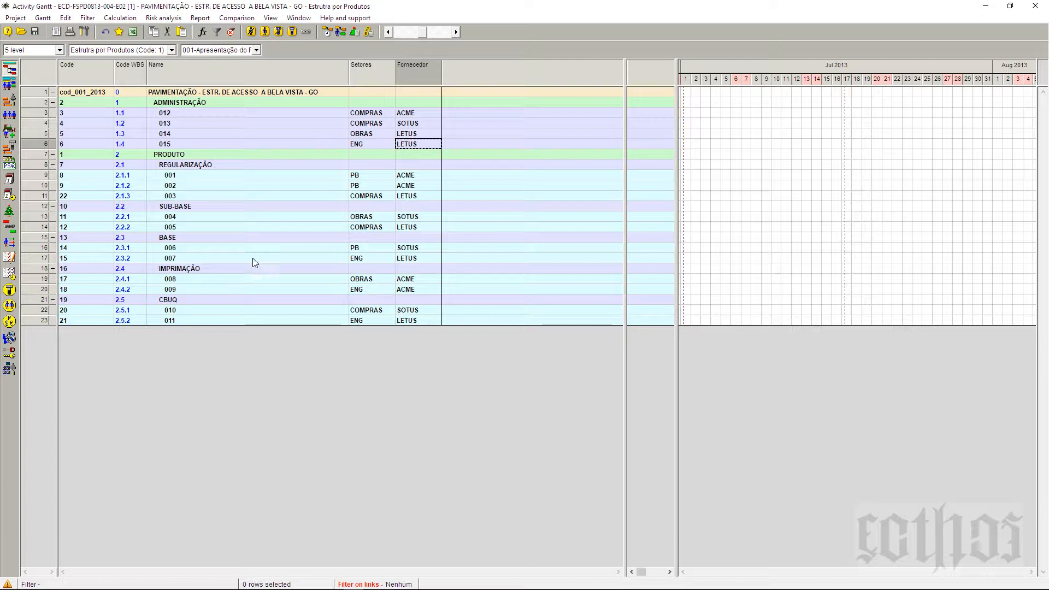
# Open the project's WBS list and start creating a structure by codes from the Estrutra por Produtos structure.
pyautogui.click(223, 178)
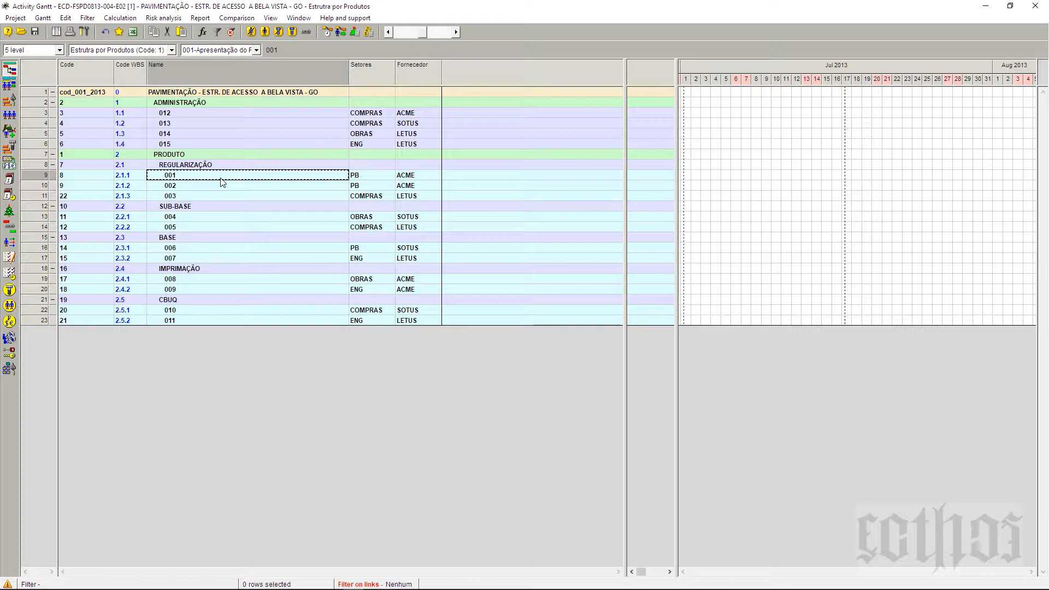
pyautogui.click(143, 51)
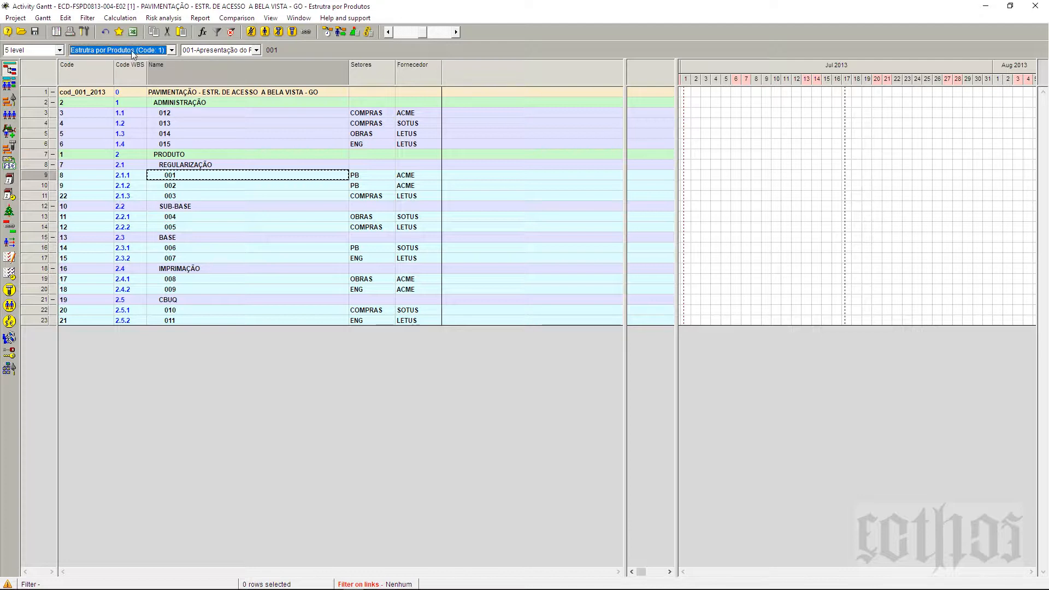
pyautogui.click(16, 20)
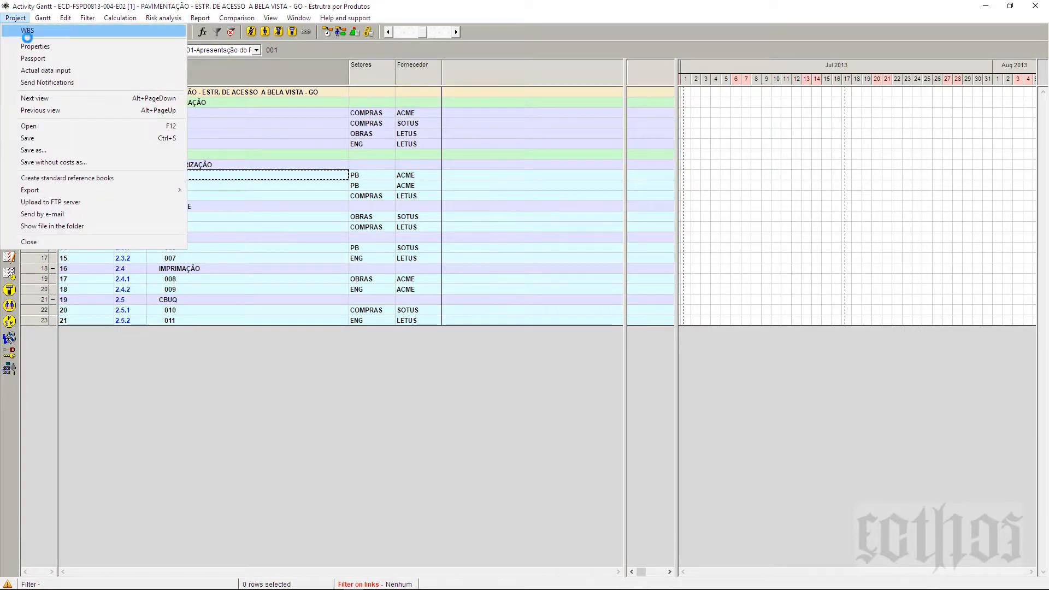
pyautogui.click(24, 31)
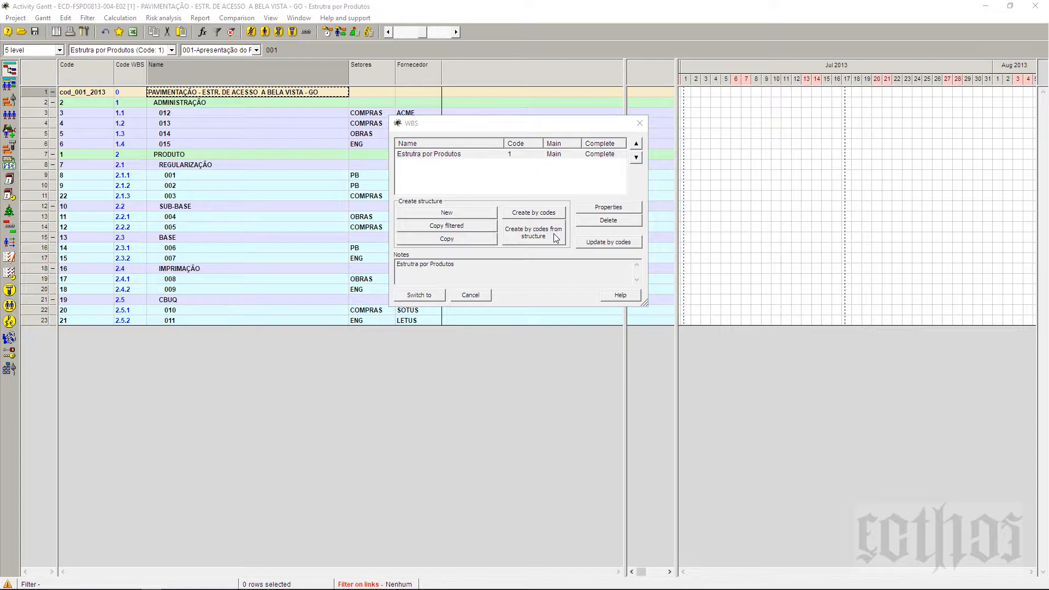
pyautogui.click(427, 156)
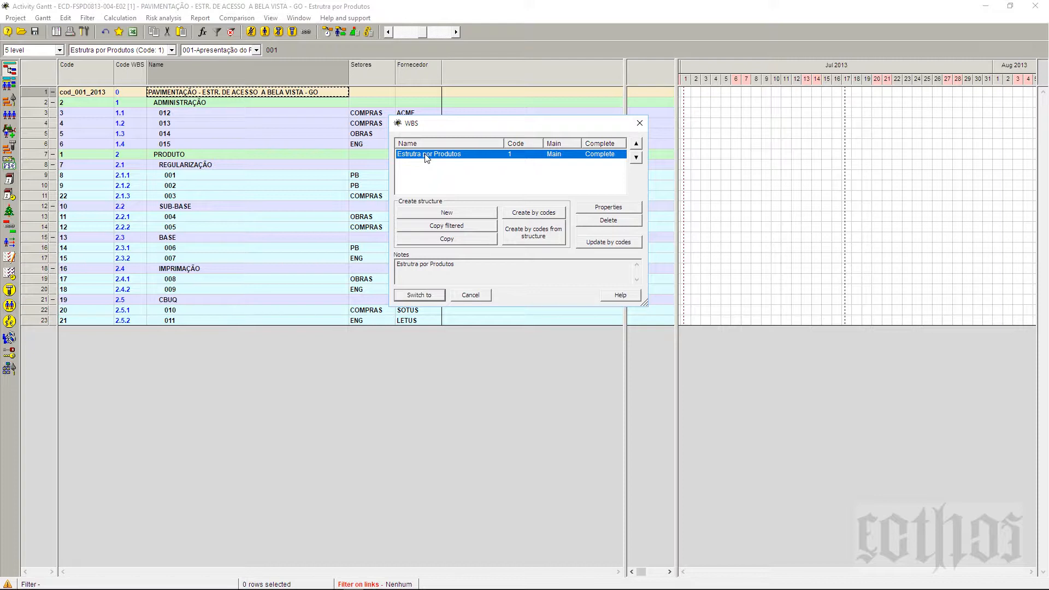
pyautogui.click(523, 241)
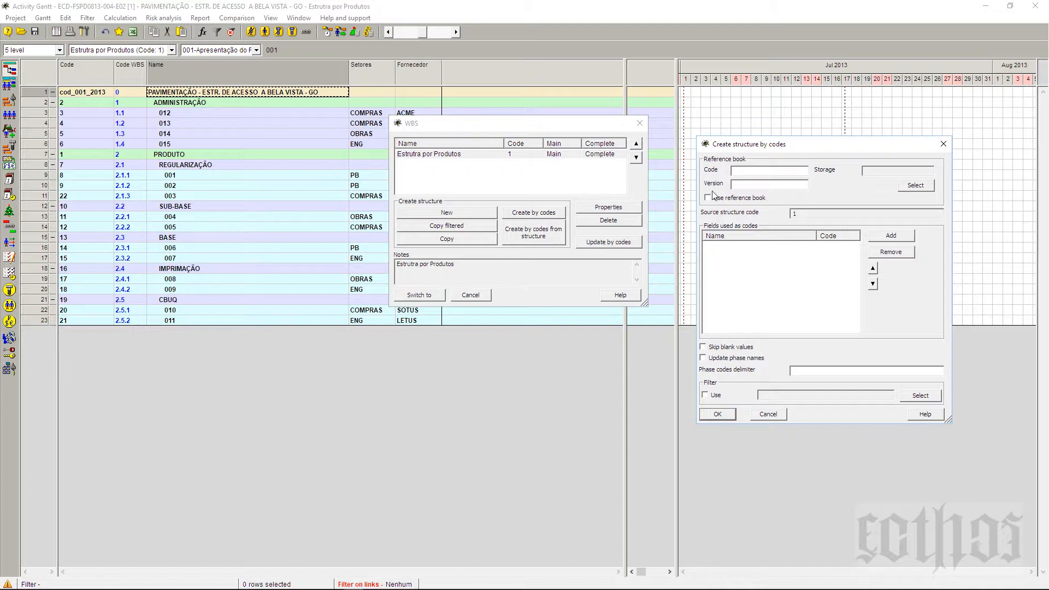
# Add the user-defined field Setores as the code field for the new structure and accept the settings.
pyautogui.click(910, 238)
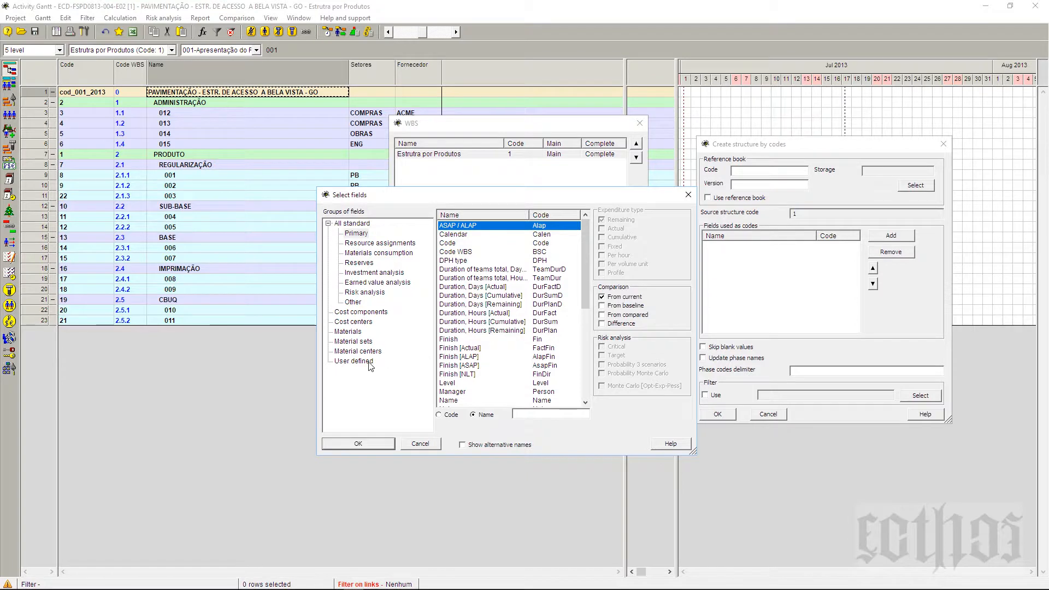
pyautogui.click(367, 362)
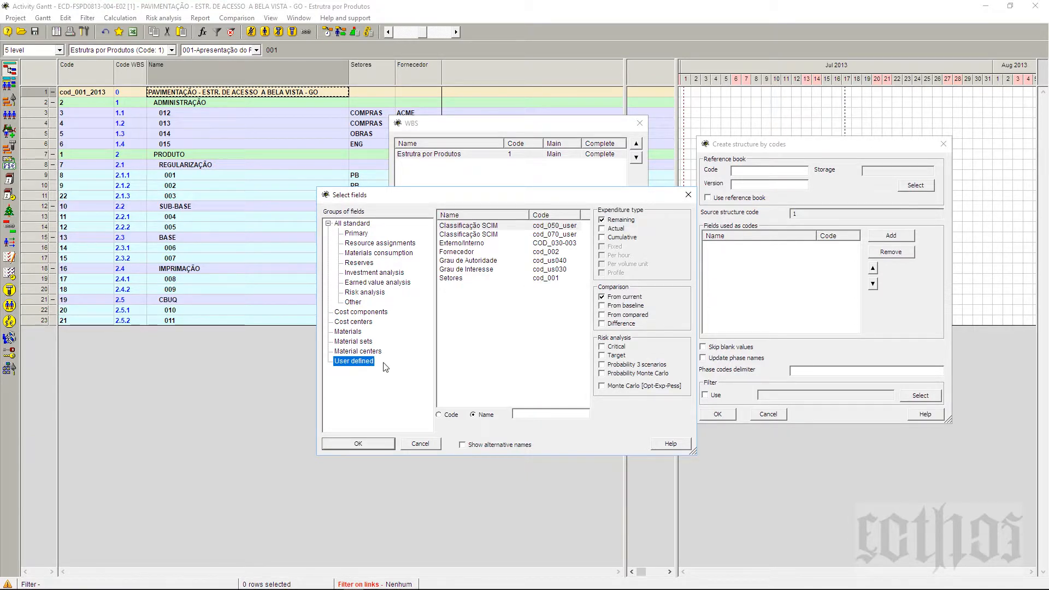
pyautogui.click(459, 280)
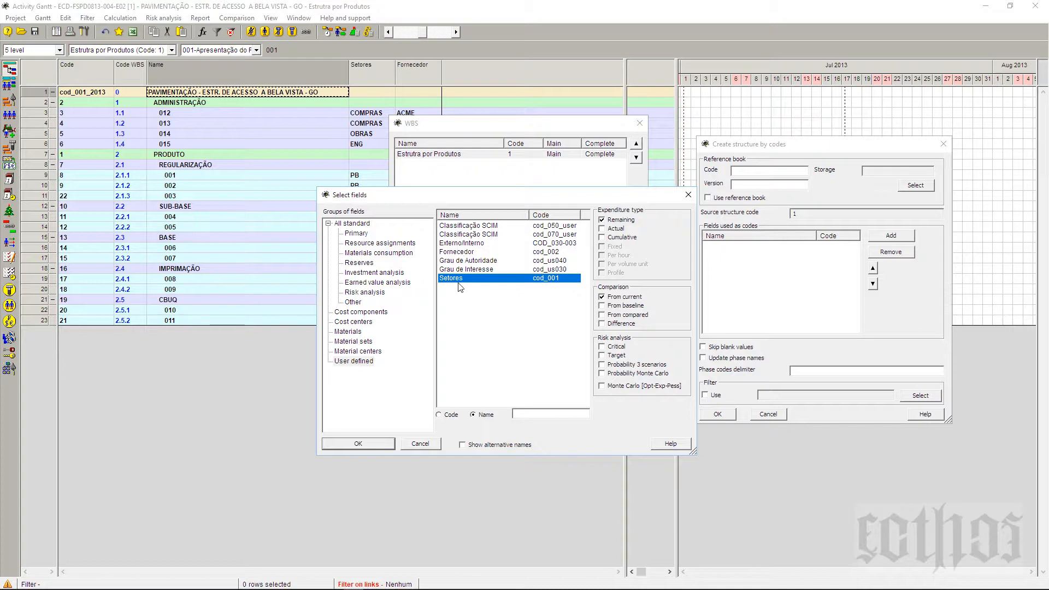
pyautogui.click(365, 444)
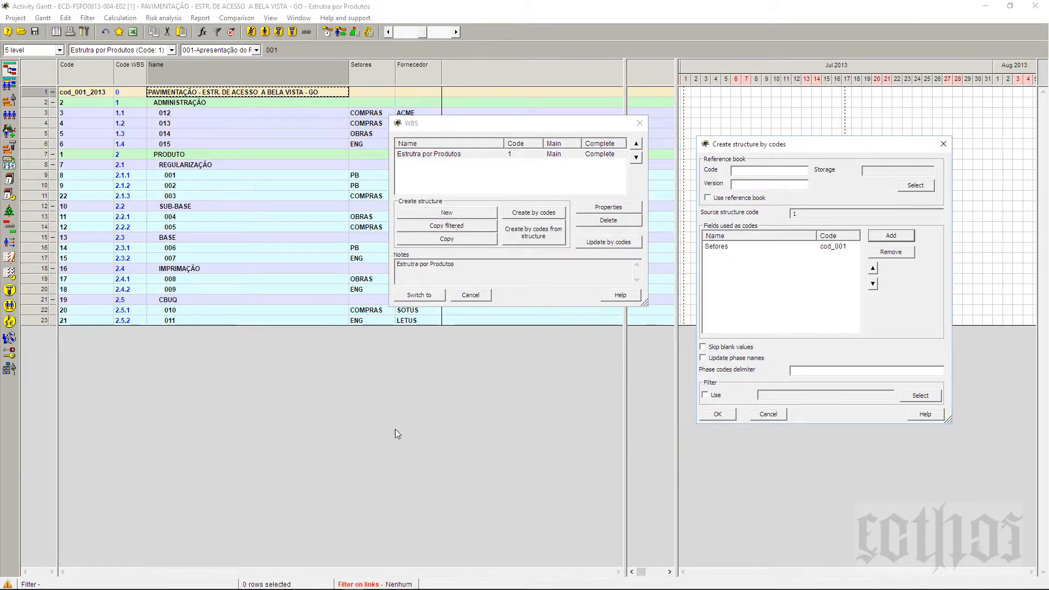
pyautogui.click(732, 247)
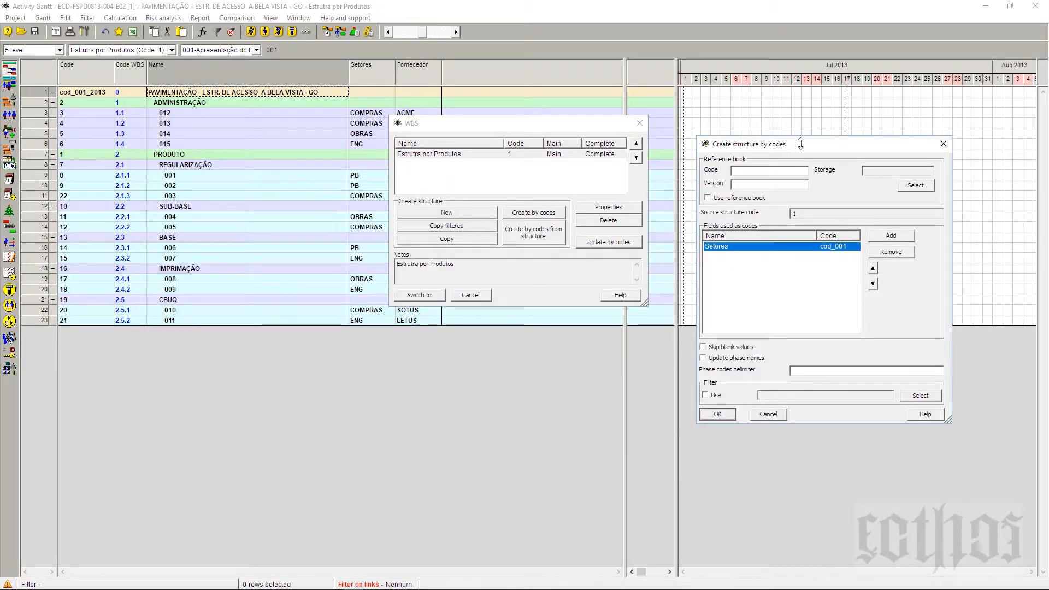
pyautogui.click(717, 416)
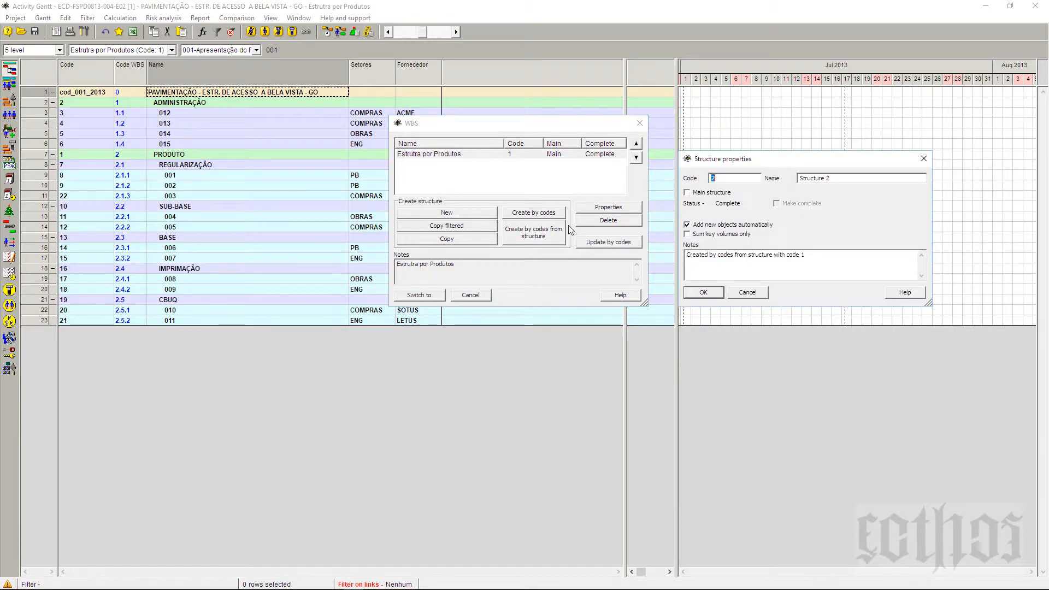
# Name the new structure Estrurua por Setores, copy that name into its notes and save it.
pyautogui.press('Tab')
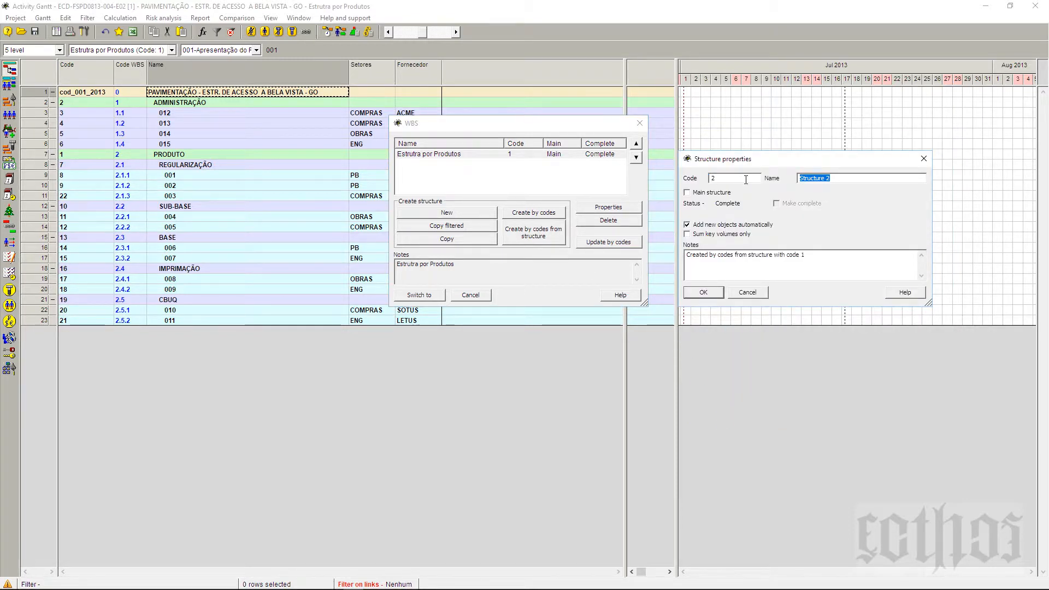
pyautogui.write('Estr')
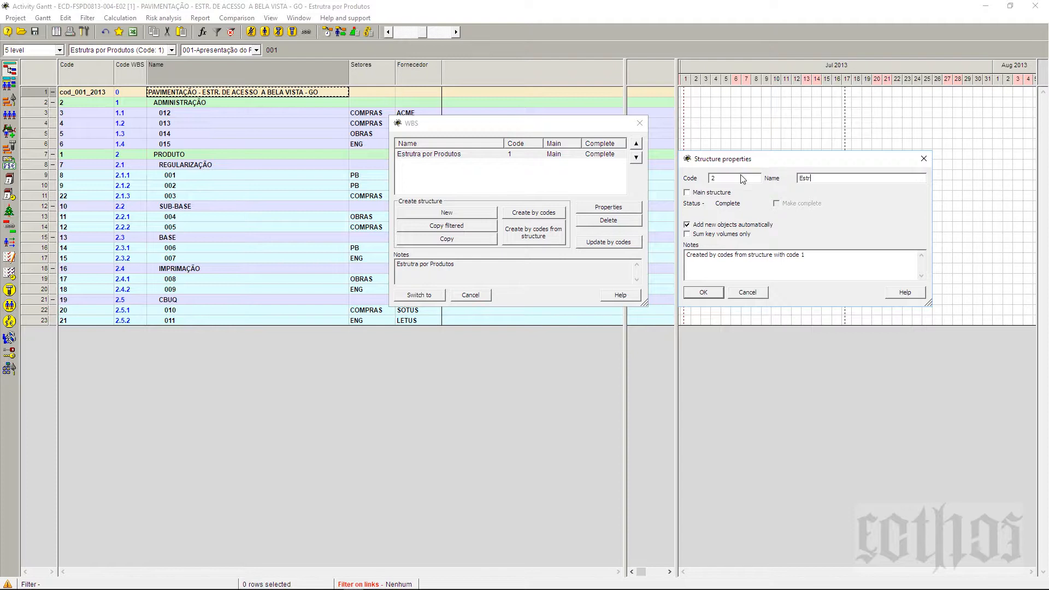
pyautogui.write('uura porSetores')
pyautogui.moveTo(863, 182); pyautogui.dragTo(774, 180)
pyautogui.hotkey('ctrl', 'c')
pyautogui.click(826, 261)
pyautogui.hotkey('ctrl', 'v')
pyautogui.click(714, 293)
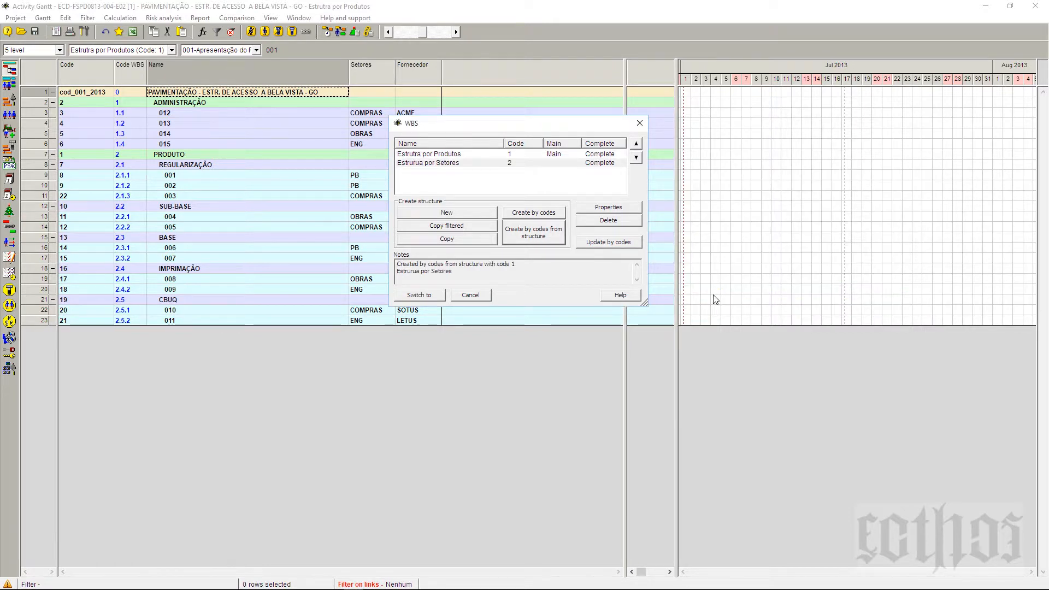
# Rename the structure with code 2 as "Estrurtura por Setores" and close the WBS list without switching structures.
pyautogui.click(602, 208)
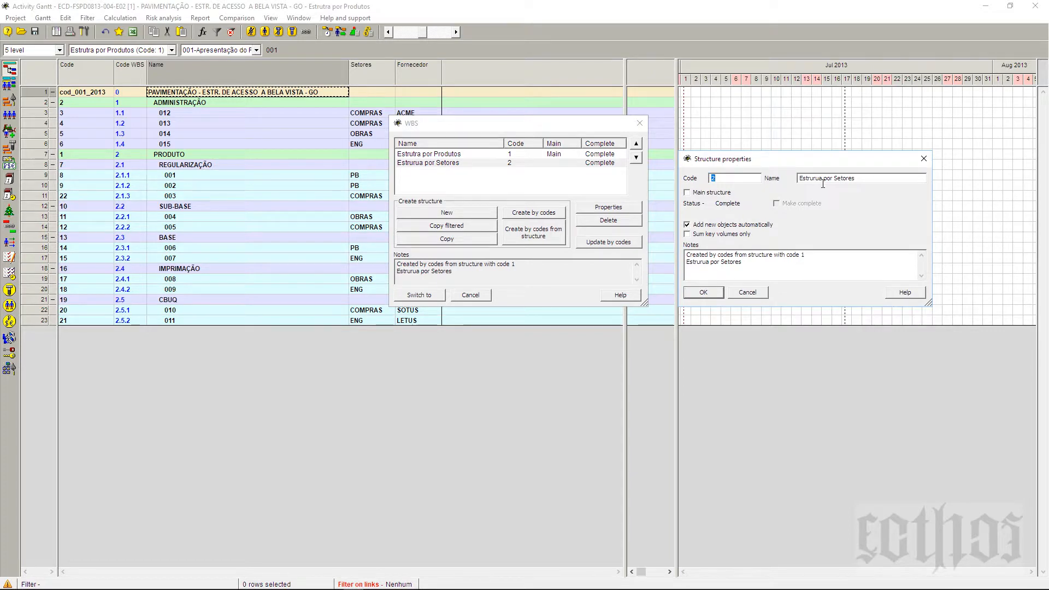
pyautogui.click(821, 184)
pyautogui.write('tr')
pyautogui.click(714, 292)
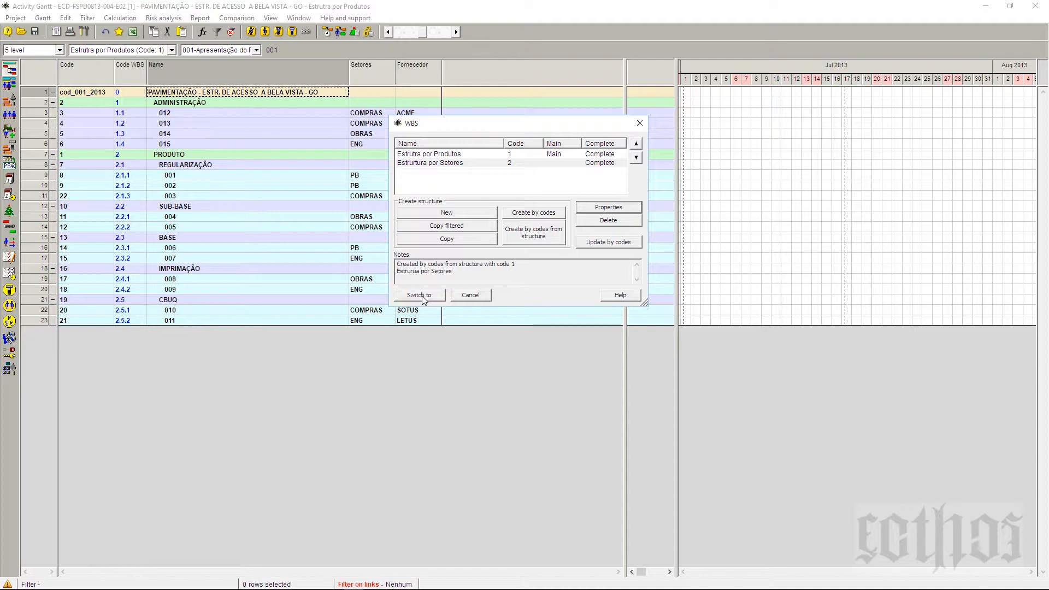
pyautogui.click(468, 298)
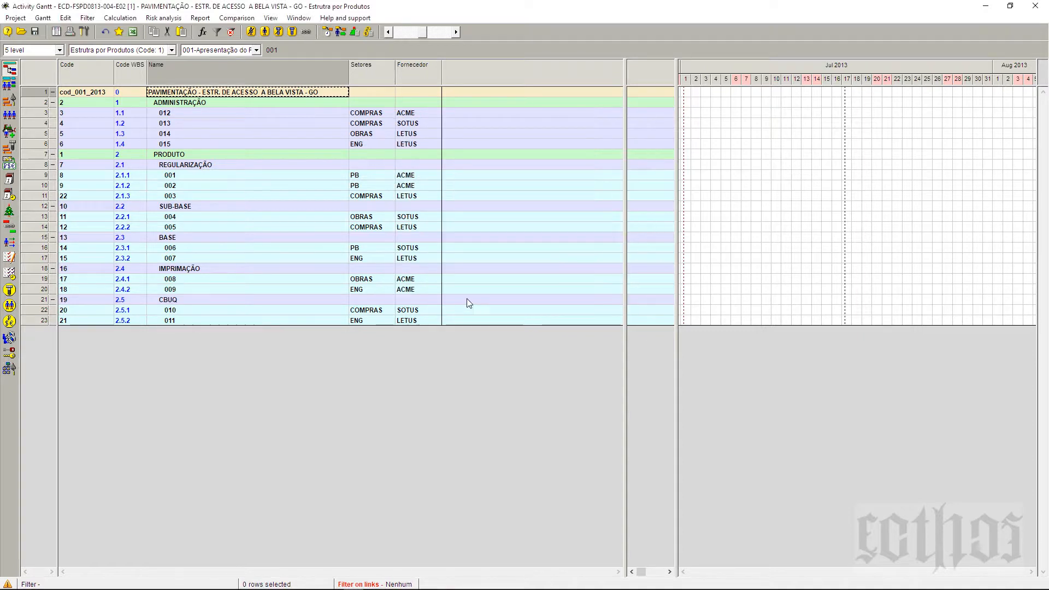
# Show the WBS chart for the structure Estrutra por Produtos and enlarge its boxes by three zoom increments.
pyautogui.click(171, 50)
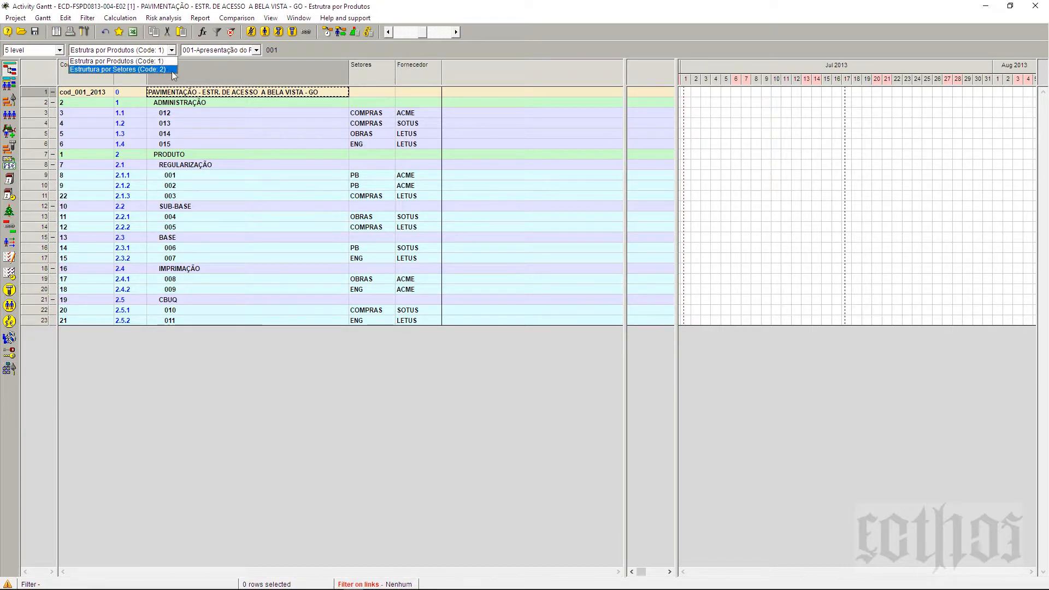
pyautogui.click(275, 73)
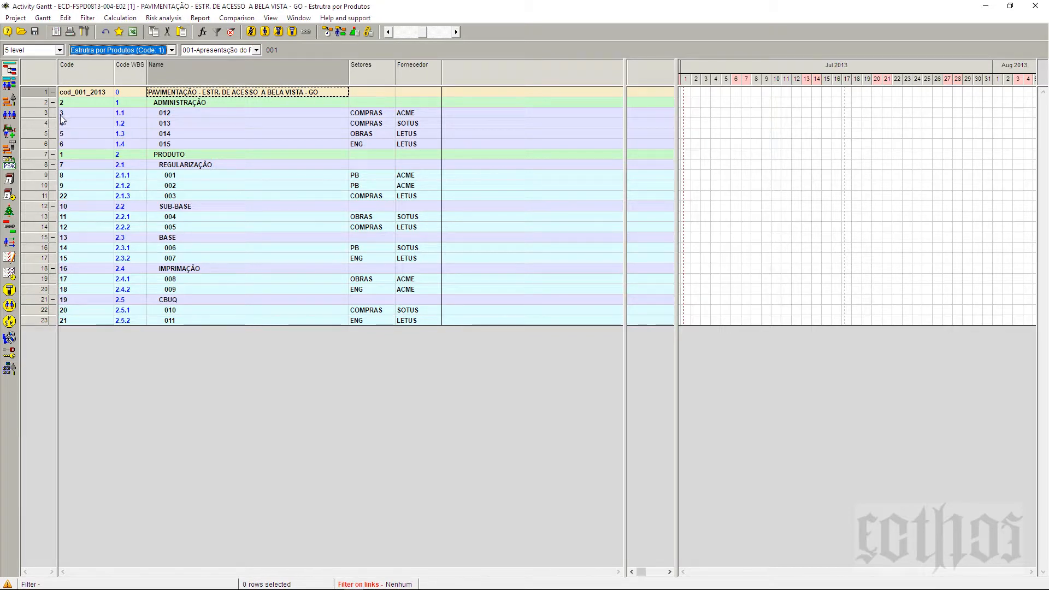
pyautogui.click(9, 369)
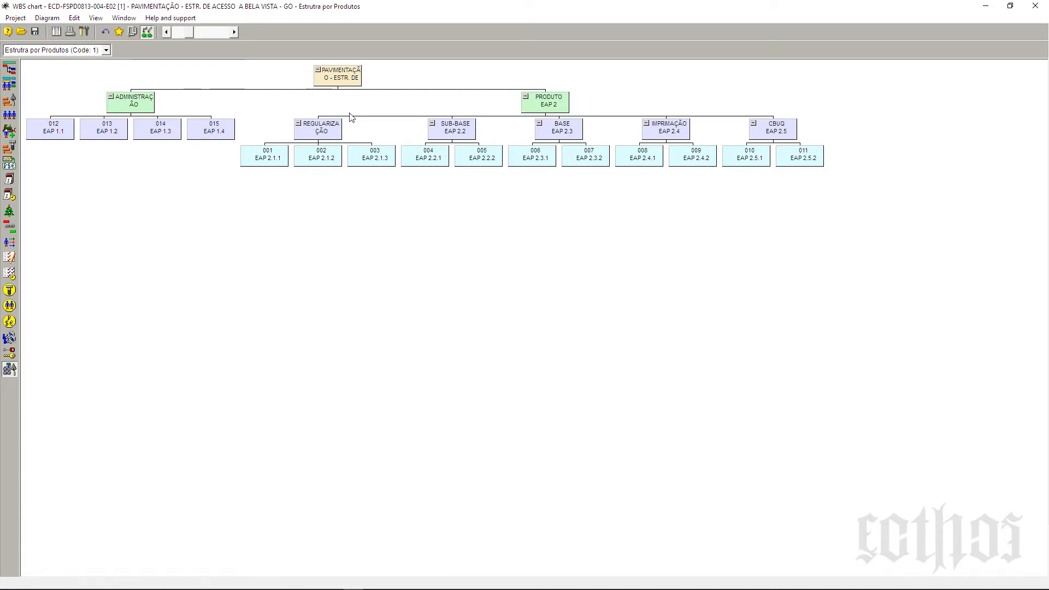
pyautogui.click(106, 51)
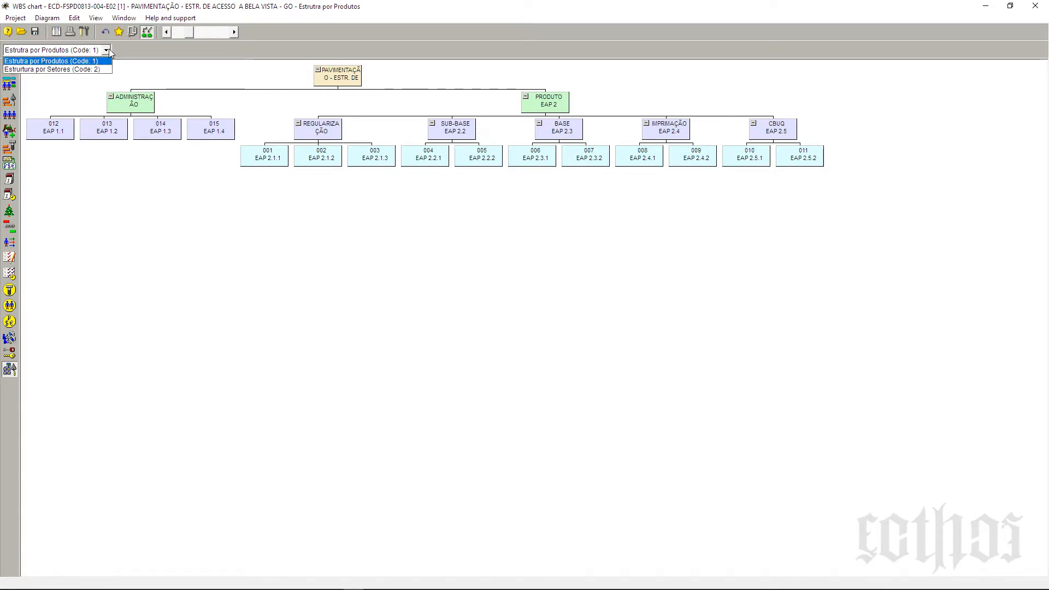
pyautogui.click(103, 61)
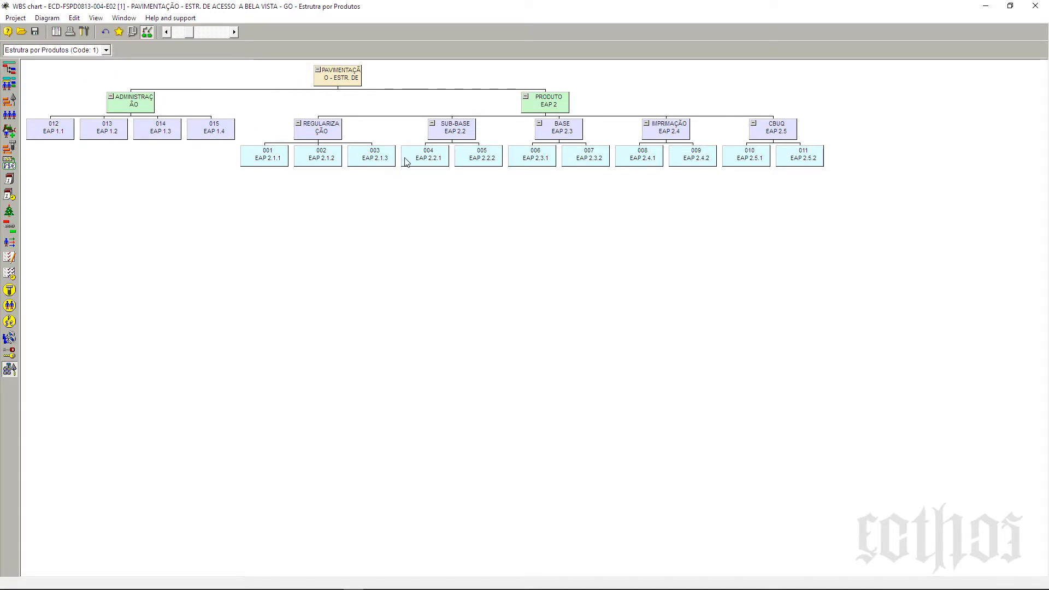
pyautogui.click(234, 32)
pyautogui.click(234, 32)
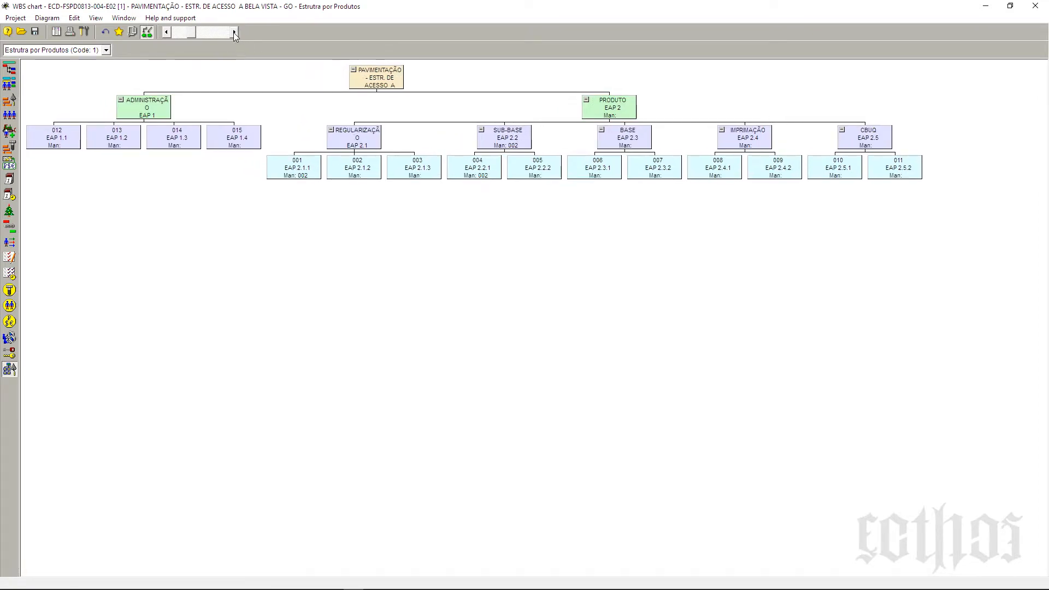
pyautogui.click(234, 32)
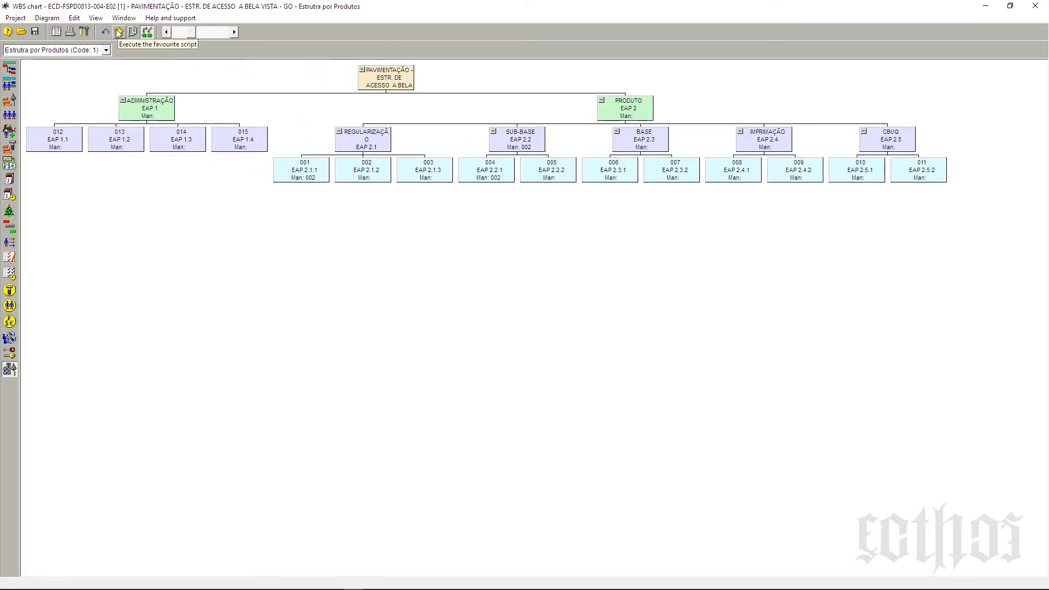
# Compare the Estrurtura por Setores and Estrutra por Produtos charts, ending on Estrurtura por Setores.
pyautogui.click(108, 51)
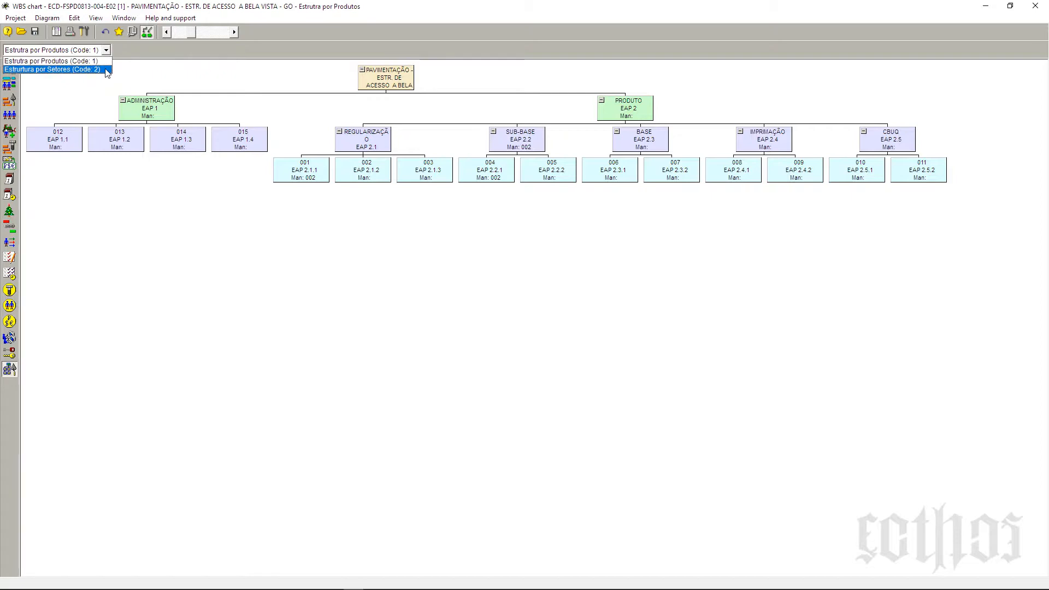
pyautogui.click(108, 69)
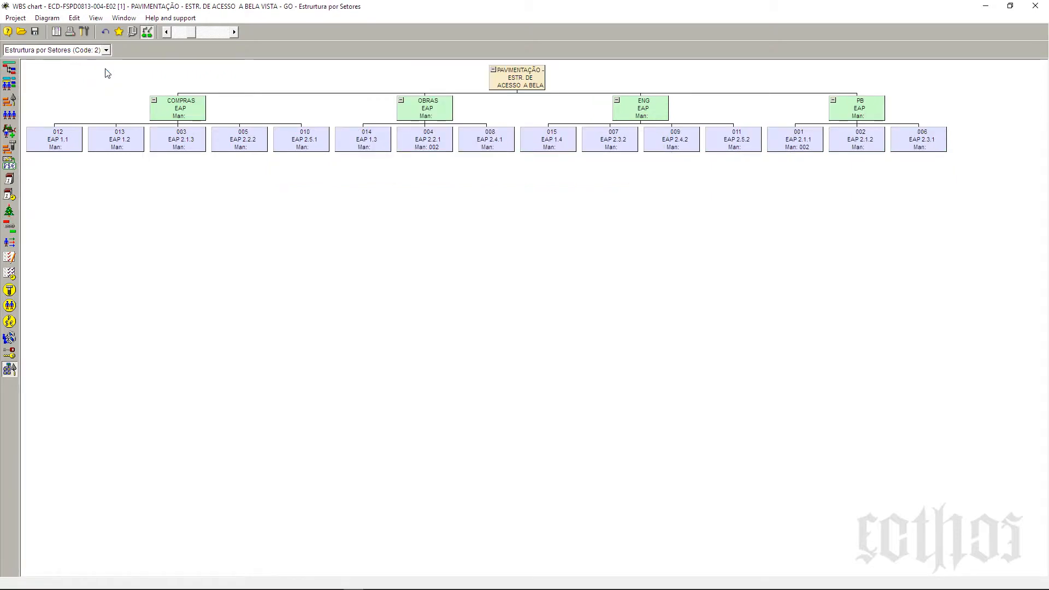
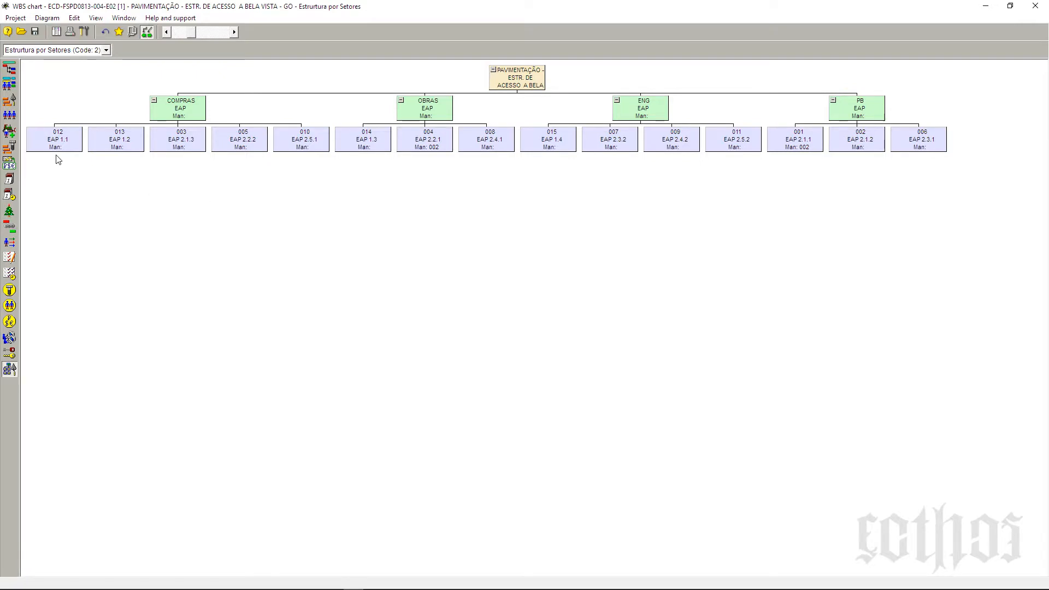
pyautogui.click(106, 50)
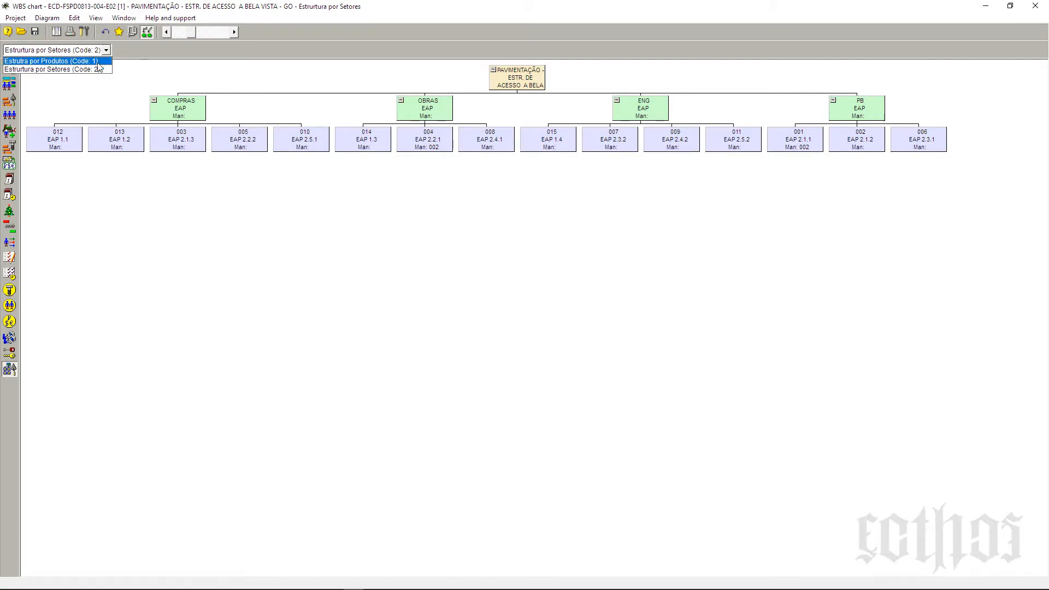
pyautogui.click(98, 63)
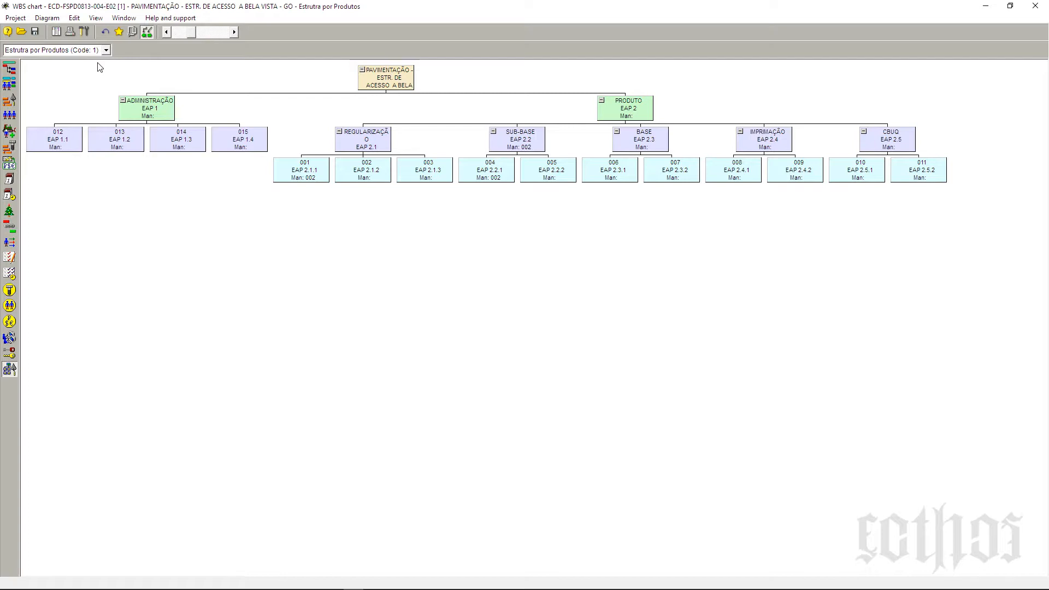
pyautogui.click(106, 50)
pyautogui.click(97, 68)
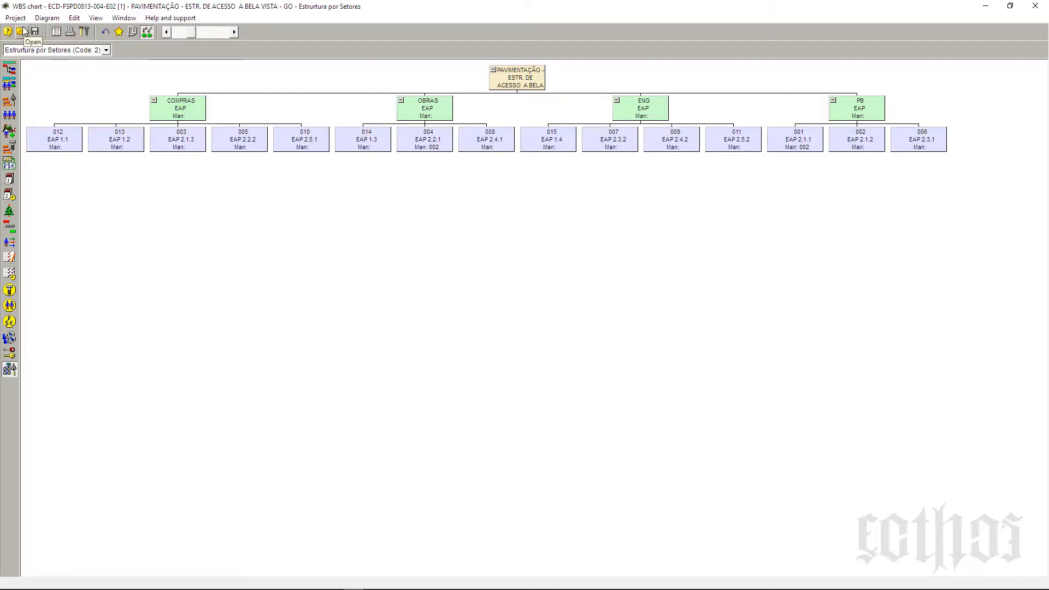
# Return to the activity Gantt and start creating a structure by codes from Estrutra por Produtos.
pyautogui.click(14, 74)
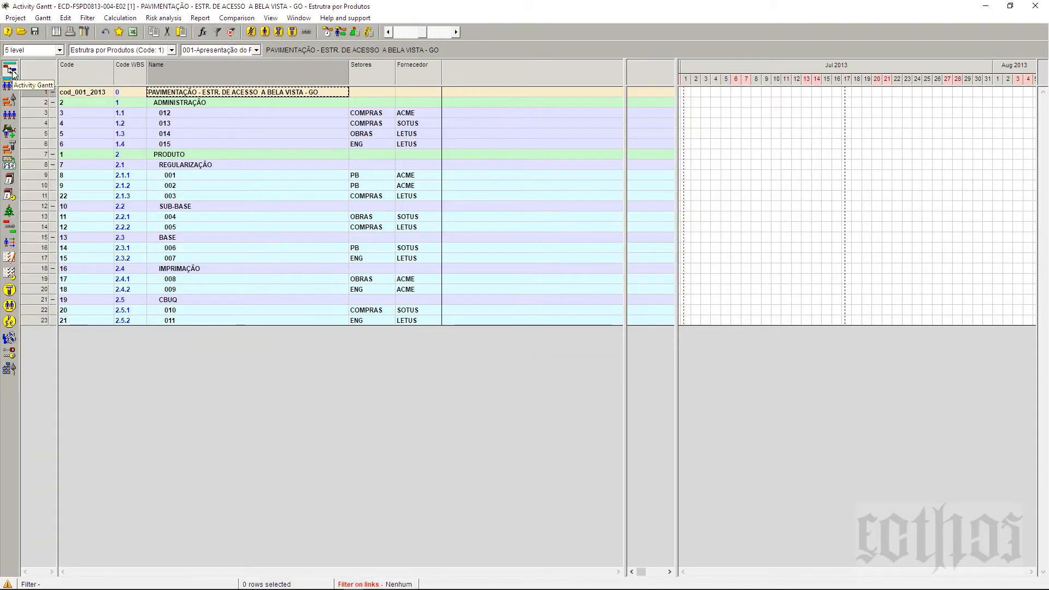
pyautogui.click(15, 18)
pyautogui.click(26, 32)
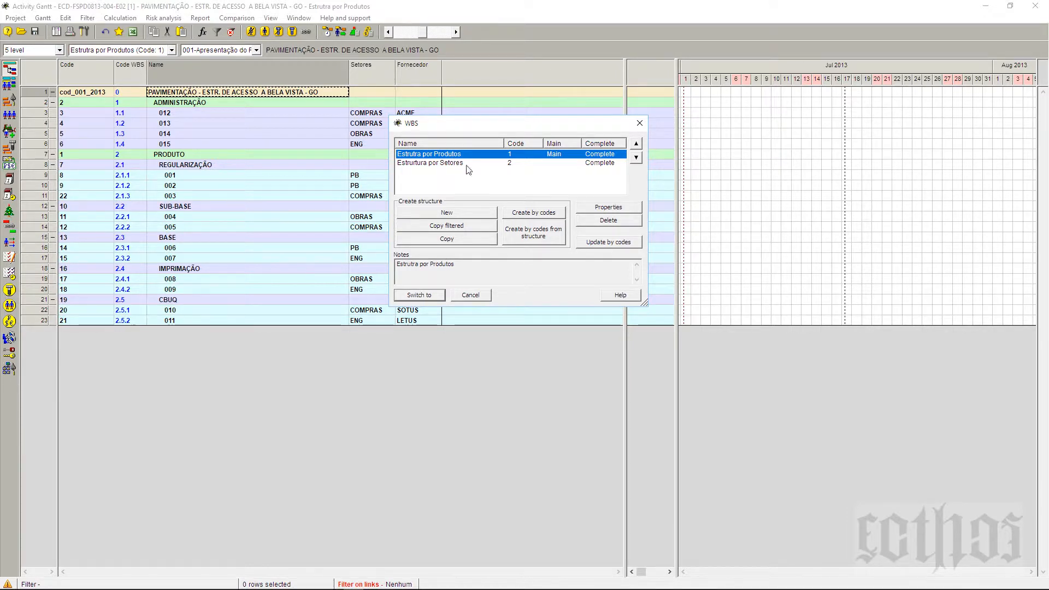
pyautogui.click(525, 240)
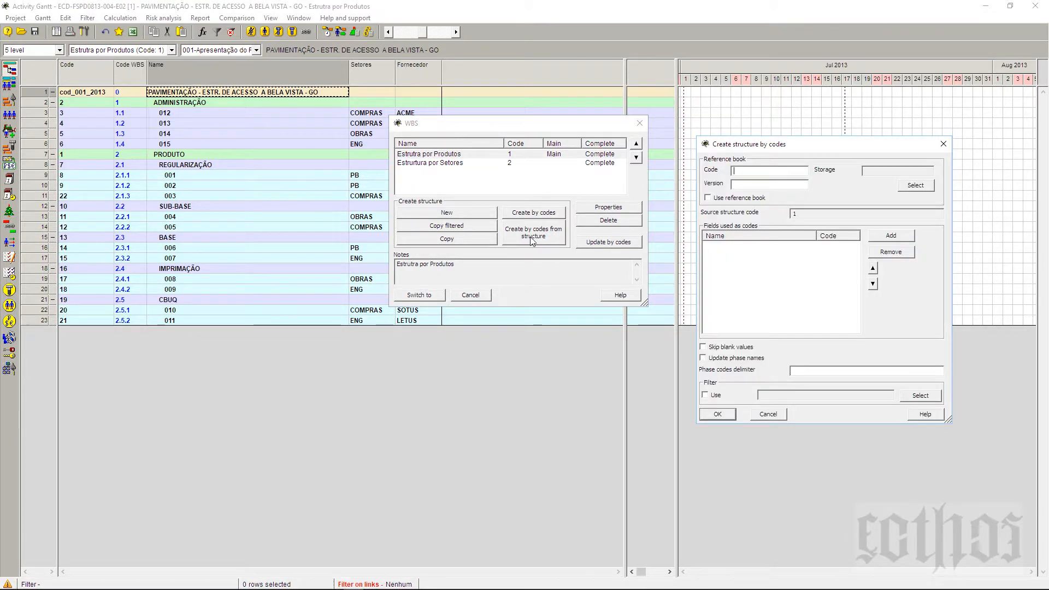
# Use the user-defined fields Fornecedor and Setores, in that order, as the codes for the new structure.
pyautogui.click(887, 238)
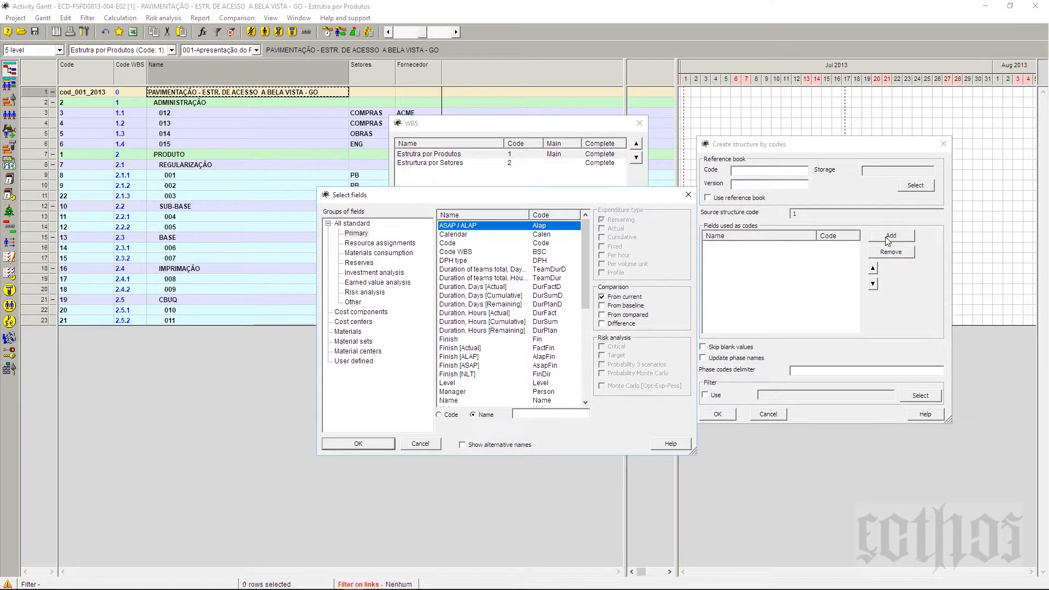
pyautogui.click(361, 362)
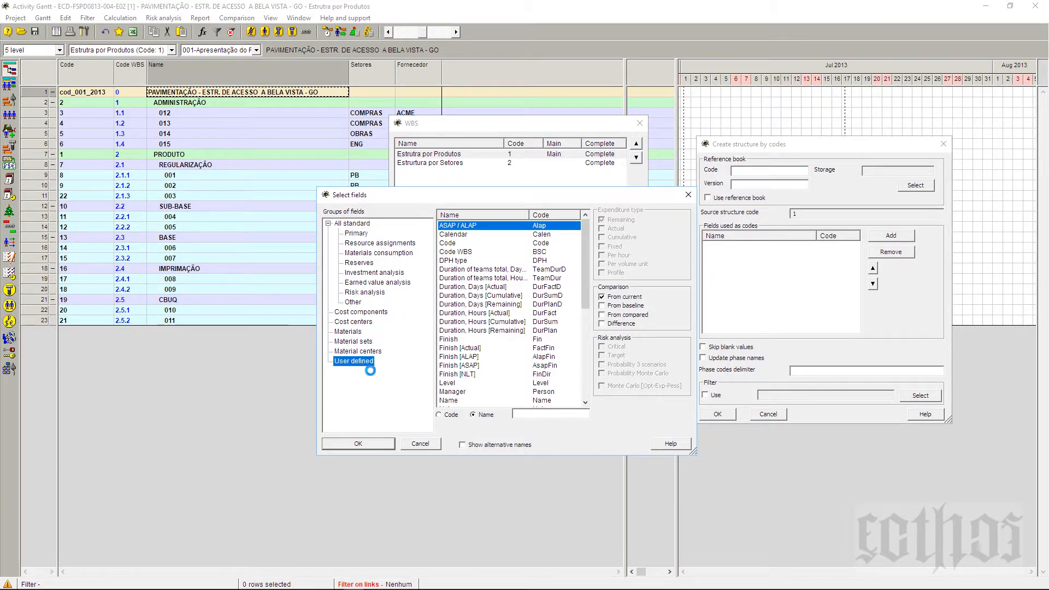
pyautogui.click(462, 252)
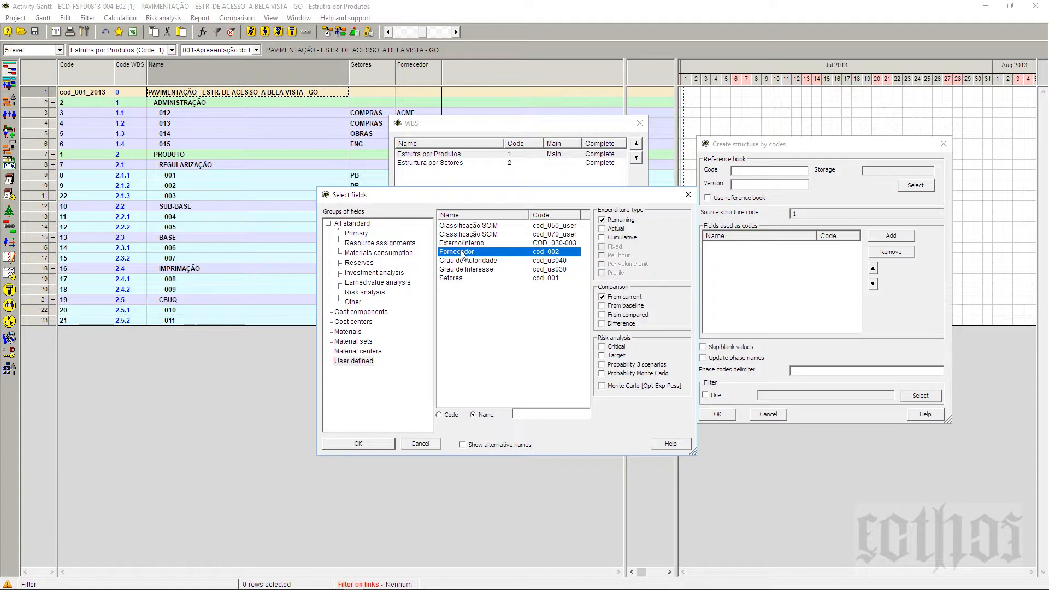
pyautogui.click(460, 280)
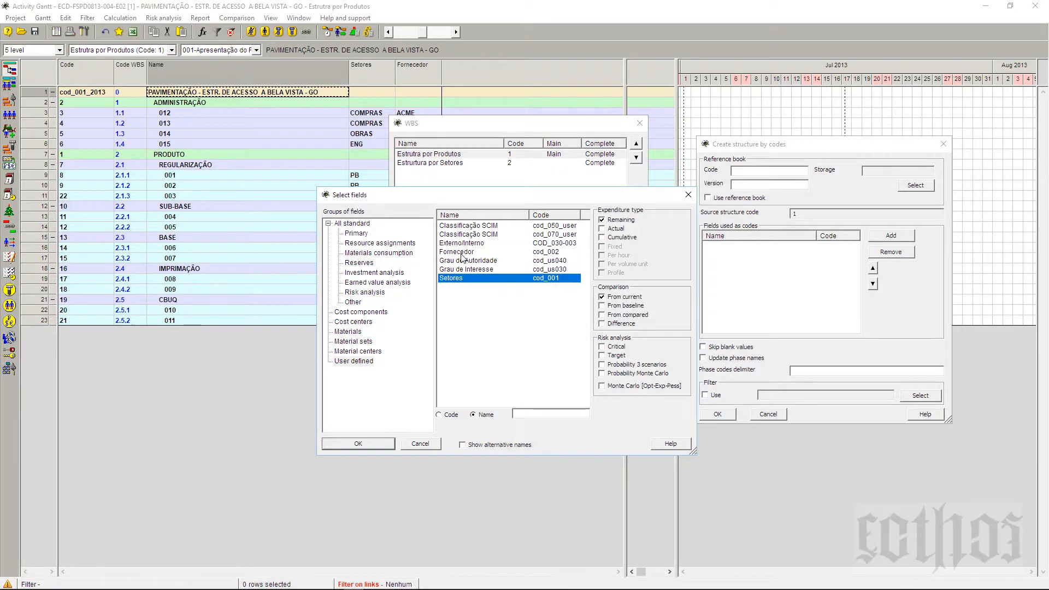
pyautogui.click(462, 255)
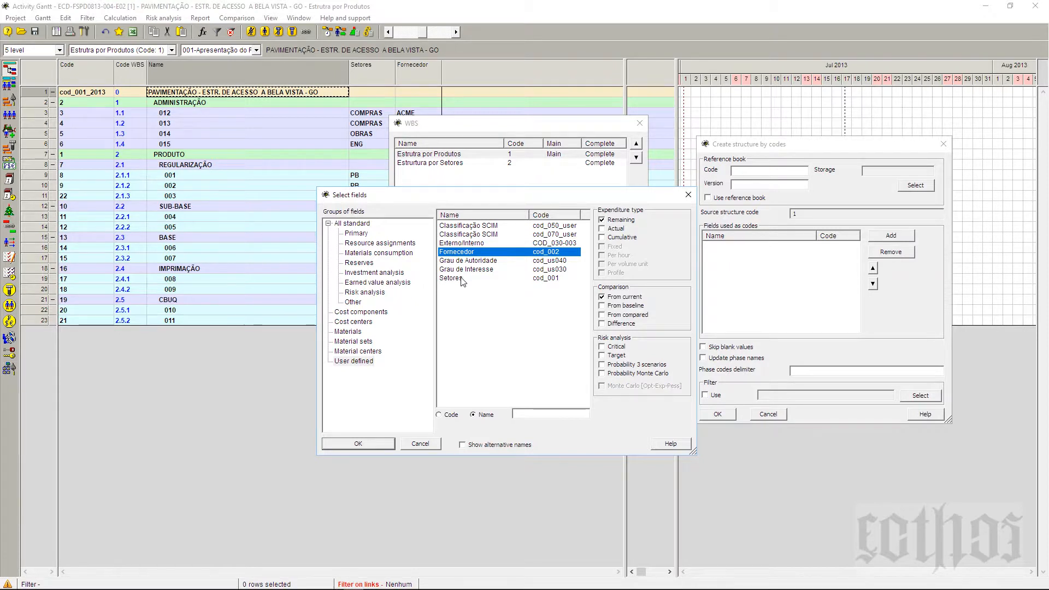
pyautogui.keyDown('ctrl'); pyautogui.click(462, 279); pyautogui.keyUp('ctrl')
pyautogui.click(382, 442)
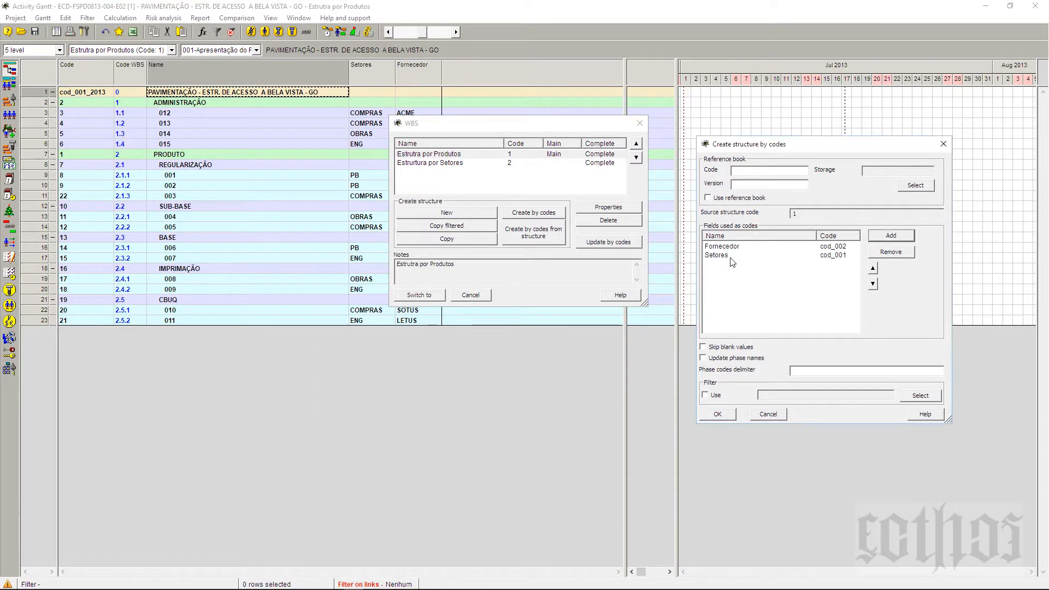
pyautogui.click(733, 249)
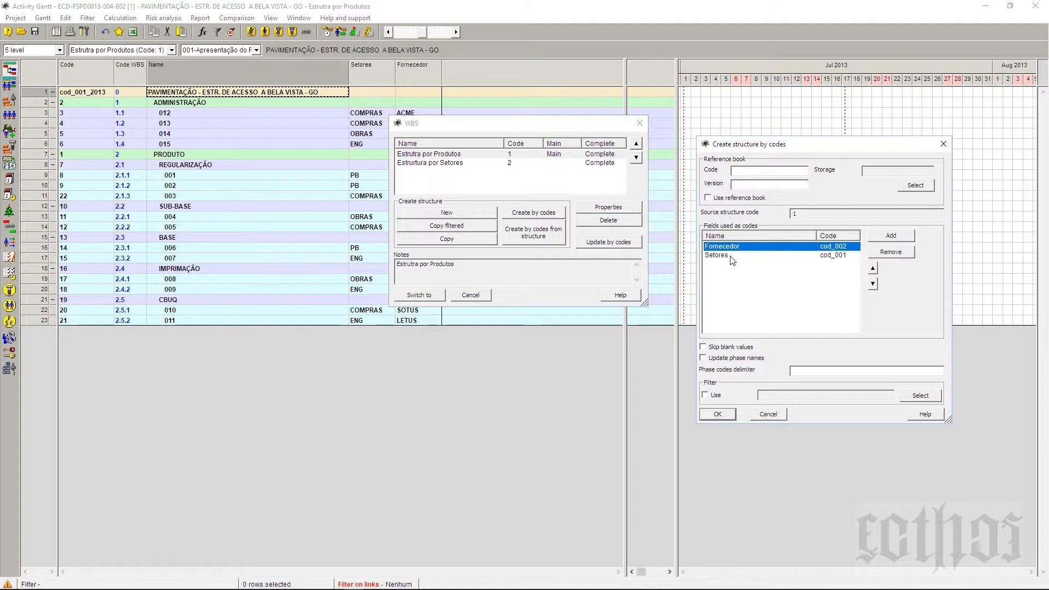
pyautogui.click(732, 258)
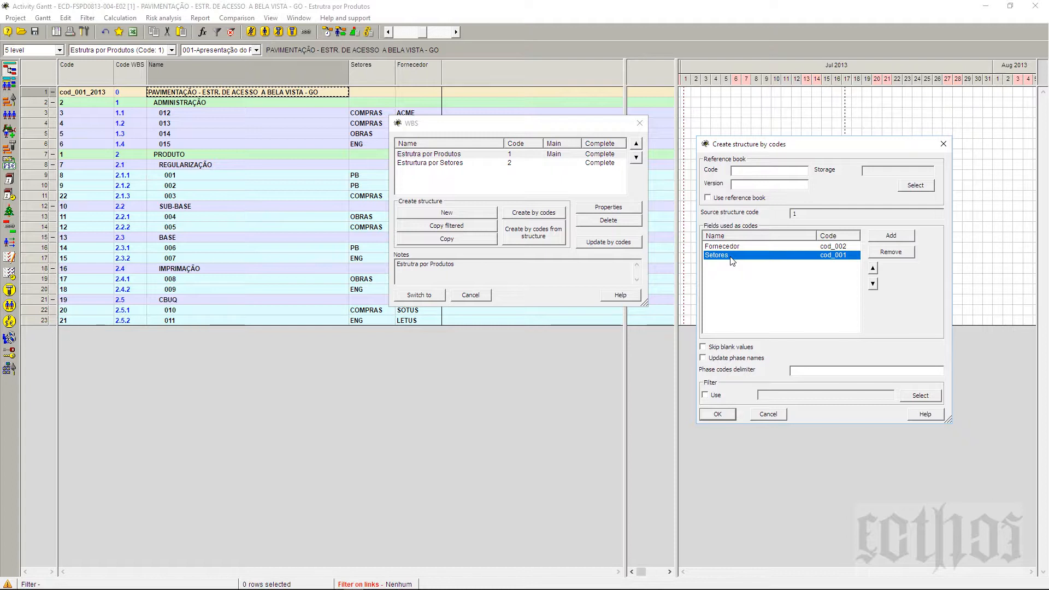
pyautogui.click(718, 414)
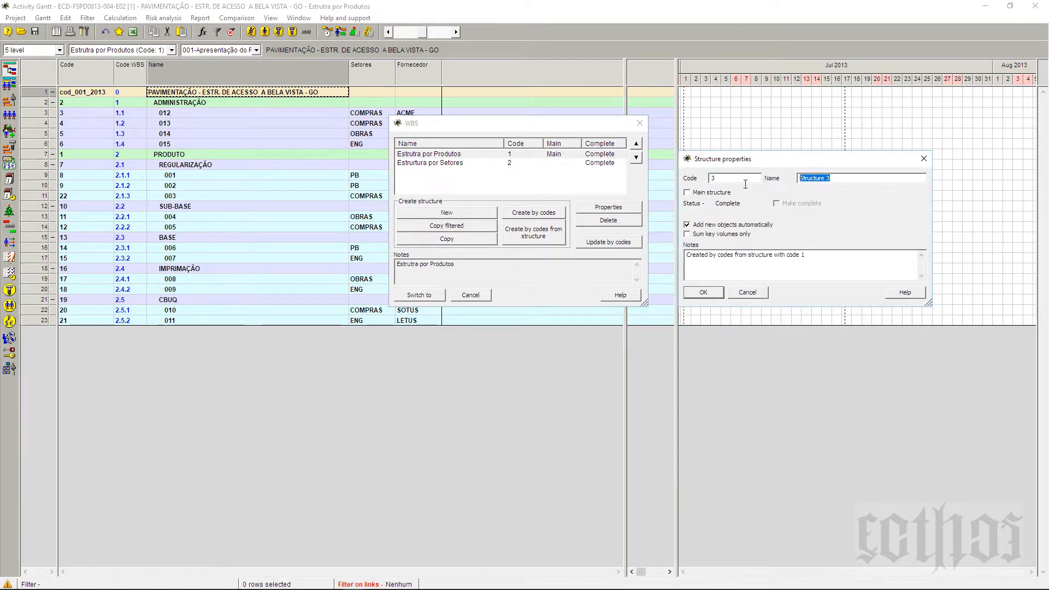
# Name the new structure "Estrutura por Fornecedor e Setor", copy that name into its notes, save it and close the WBS list.
pyautogui.write('Estrutura por Fornece')
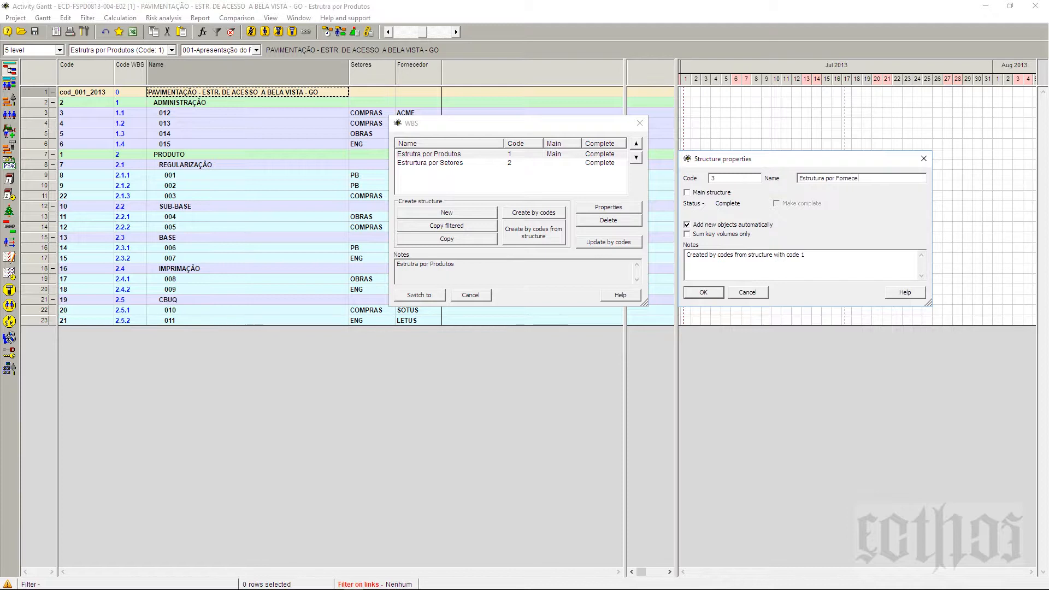
pyautogui.write('dor e Setor')
pyautogui.moveTo(907, 179); pyautogui.dragTo(763, 182)
pyautogui.hotkey('ctrl', 'c')
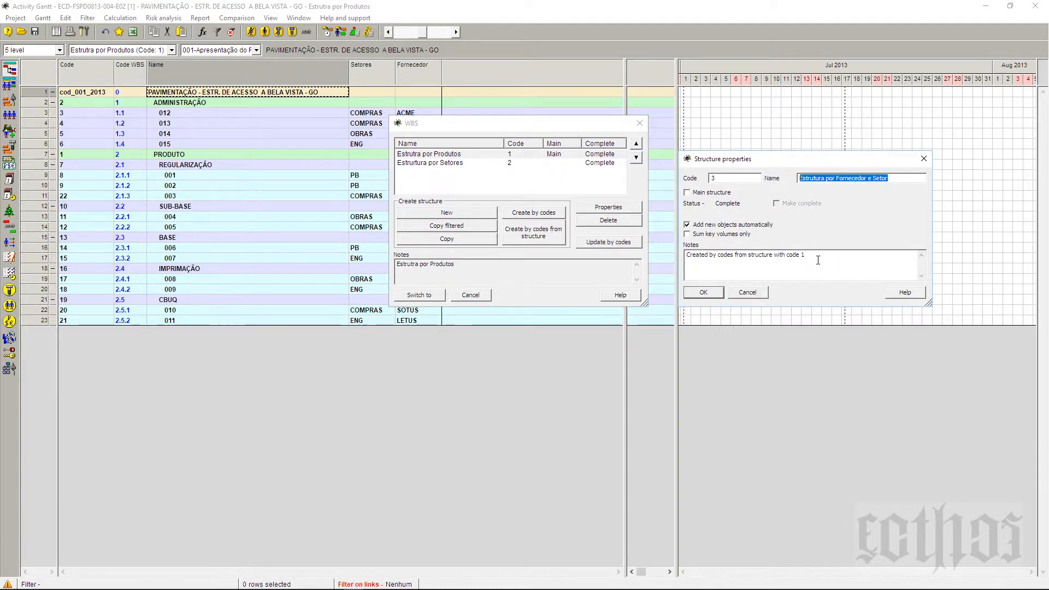
pyautogui.click(812, 261)
pyautogui.hotkey('ctrl', 'v')
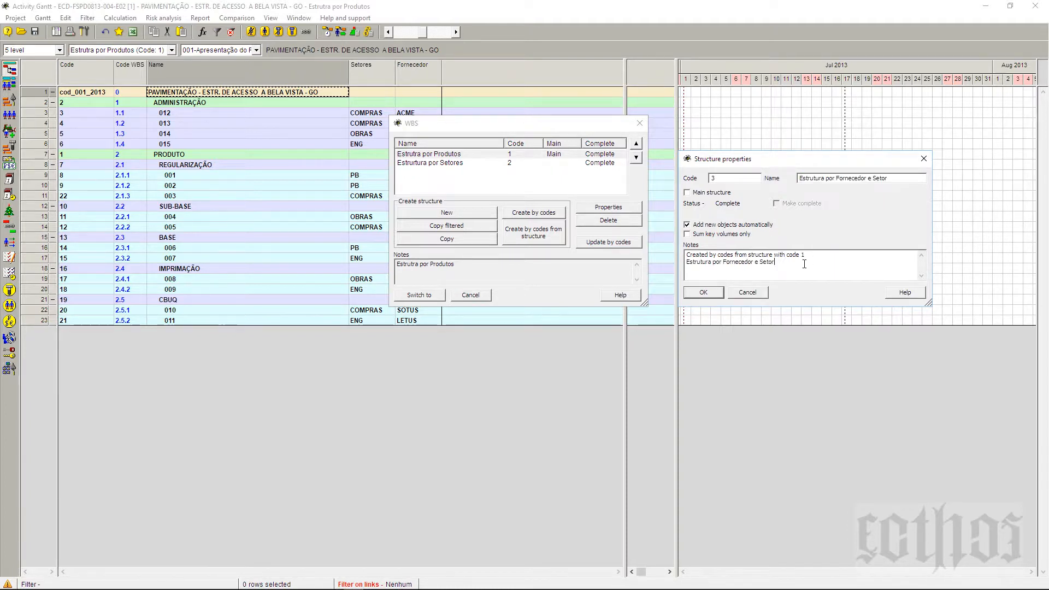
pyautogui.click(697, 295)
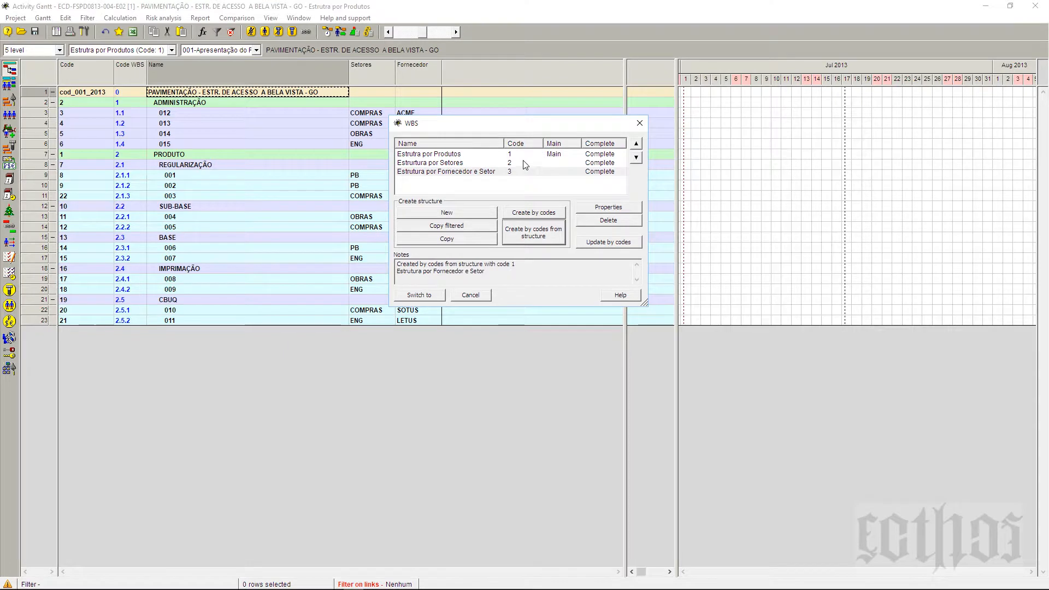
pyautogui.click(471, 295)
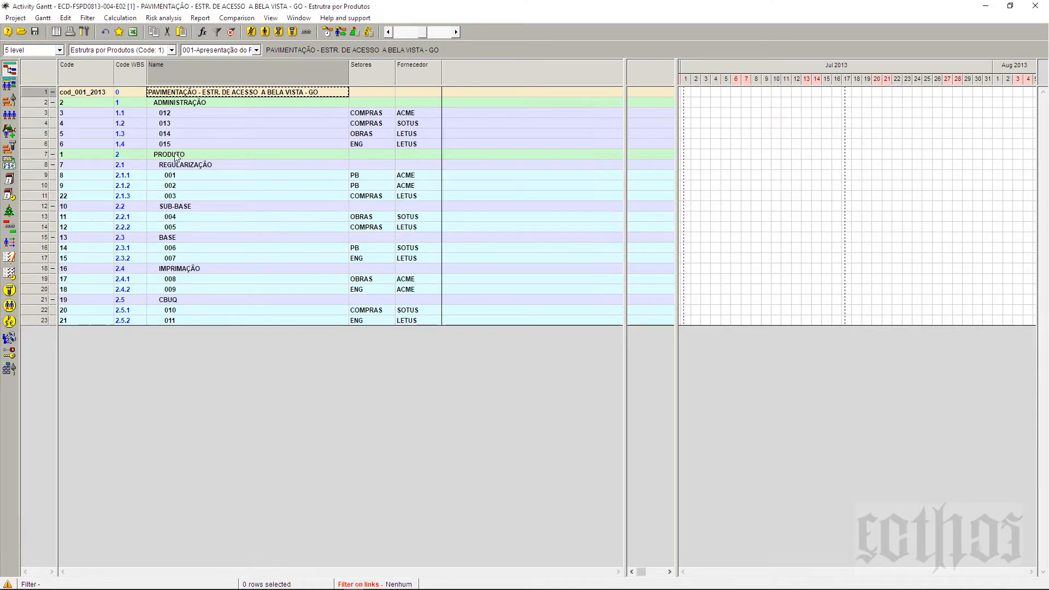
# Open the WBS chart and compare Estrutra por Produtos, Estrurtura por Setores and Estrutura por Fornecedor e Setor, ending on the last.
pyautogui.click(131, 52)
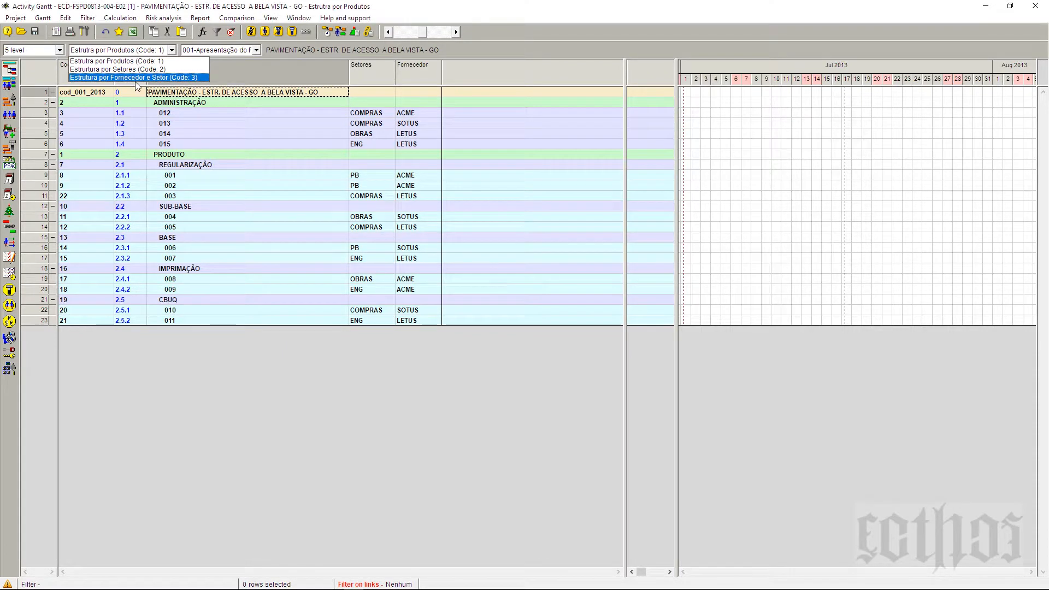
pyautogui.click(10, 369)
pyautogui.click(10, 369)
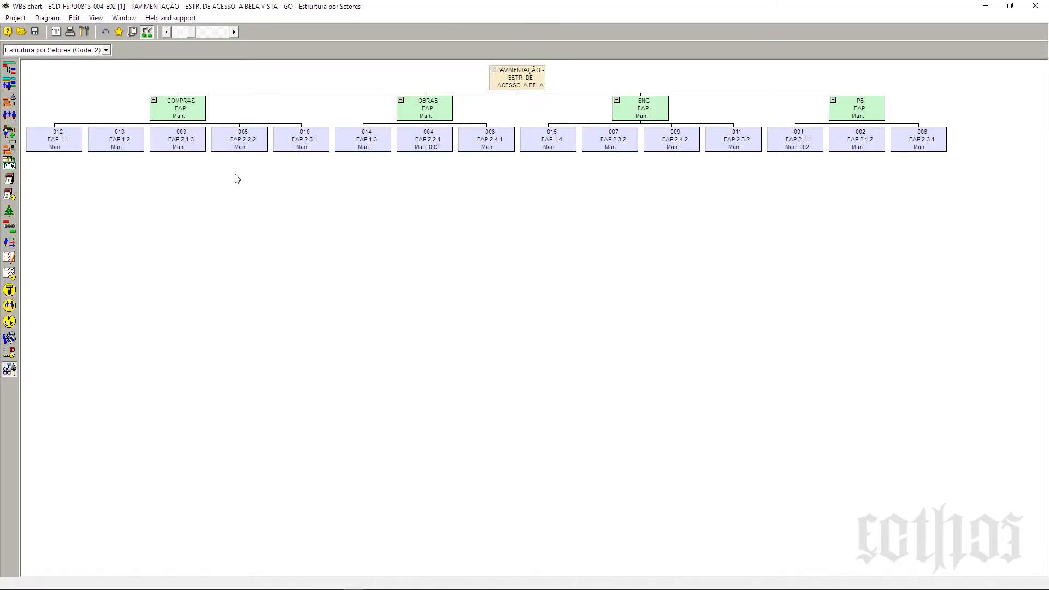
pyautogui.click(109, 52)
pyautogui.click(109, 63)
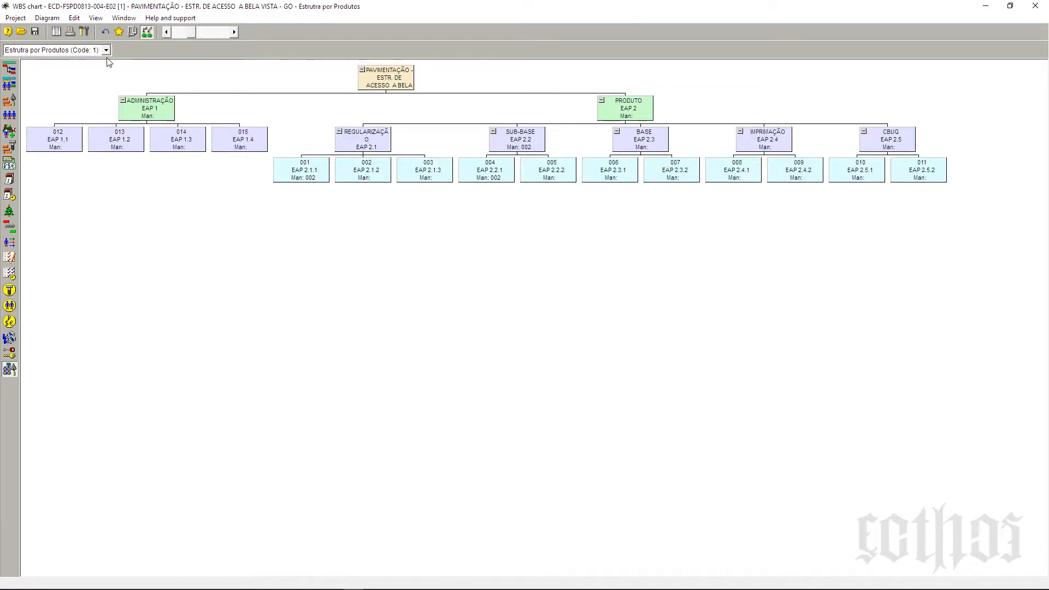
pyautogui.click(106, 50)
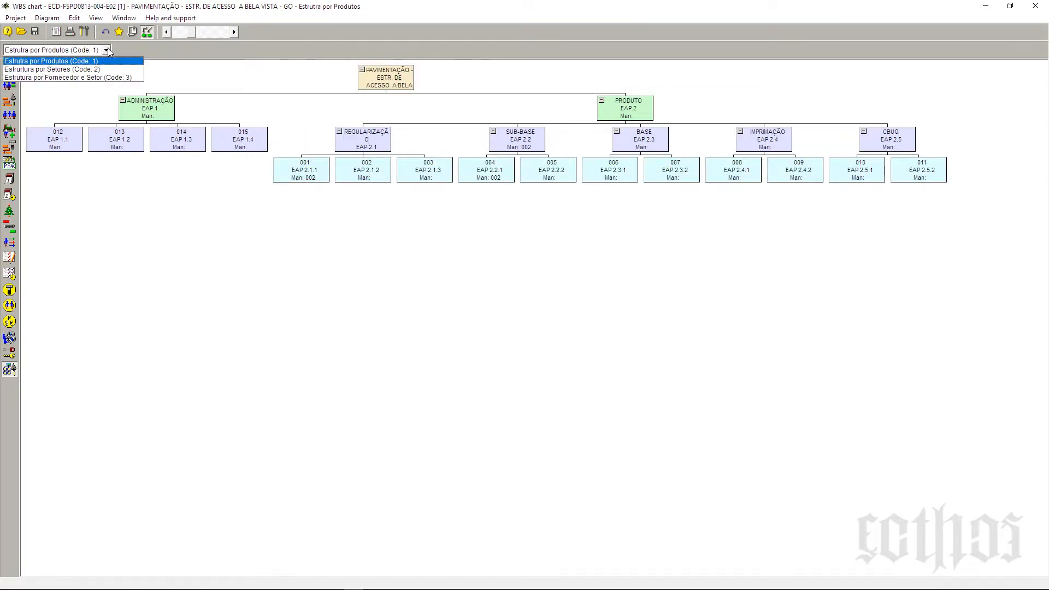
pyautogui.click(110, 69)
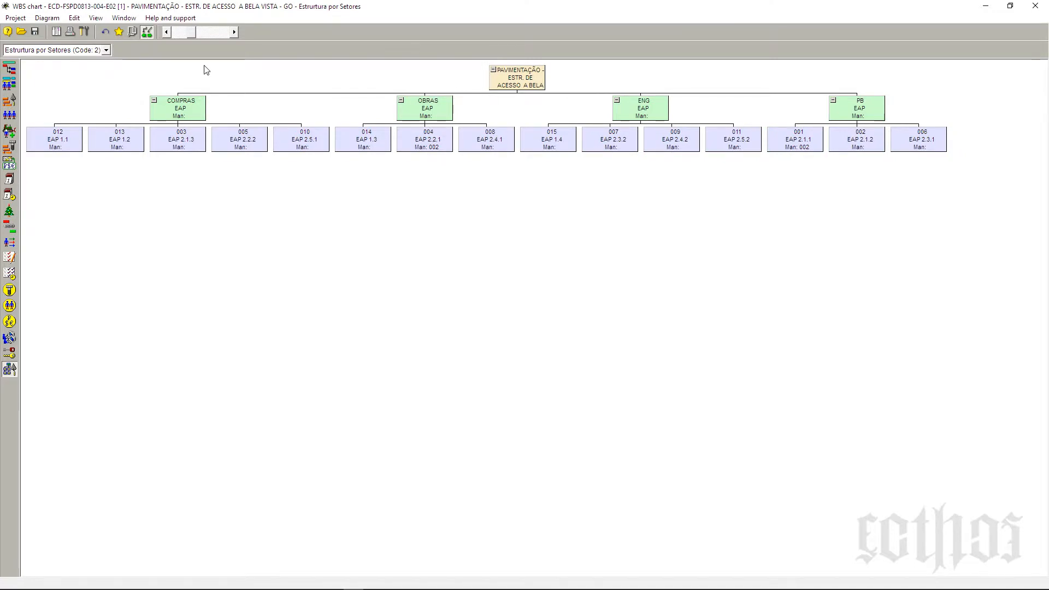
pyautogui.click(106, 51)
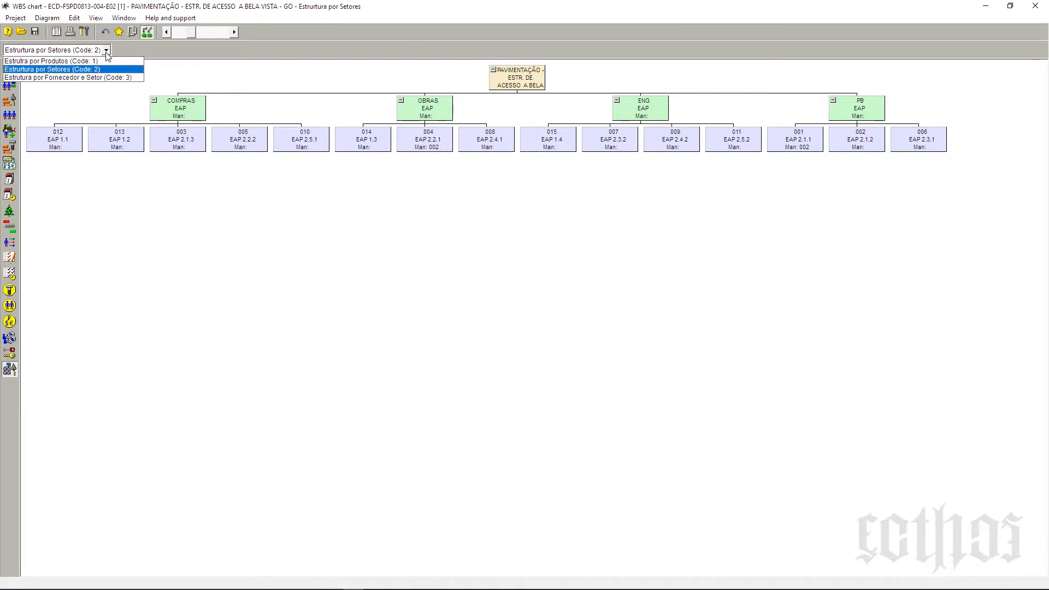
pyautogui.click(109, 82)
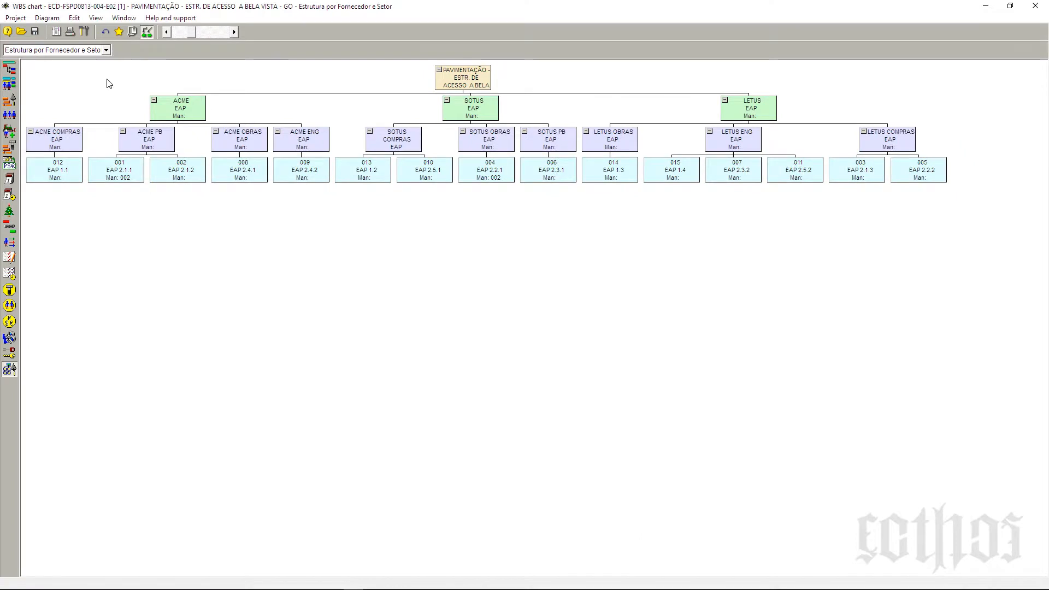
# Collapse every sector branch under ACME, SOTUS and LETUS so the chart stops at the supplier-sector level.
pyautogui.click(123, 132)
pyautogui.click(30, 131)
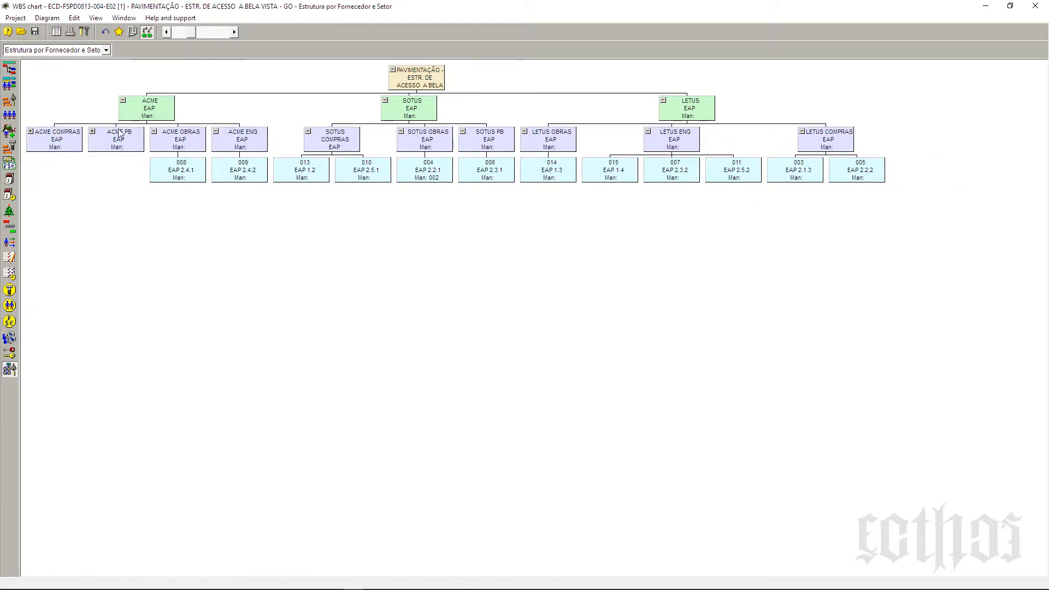
pyautogui.click(154, 132)
pyautogui.click(216, 132)
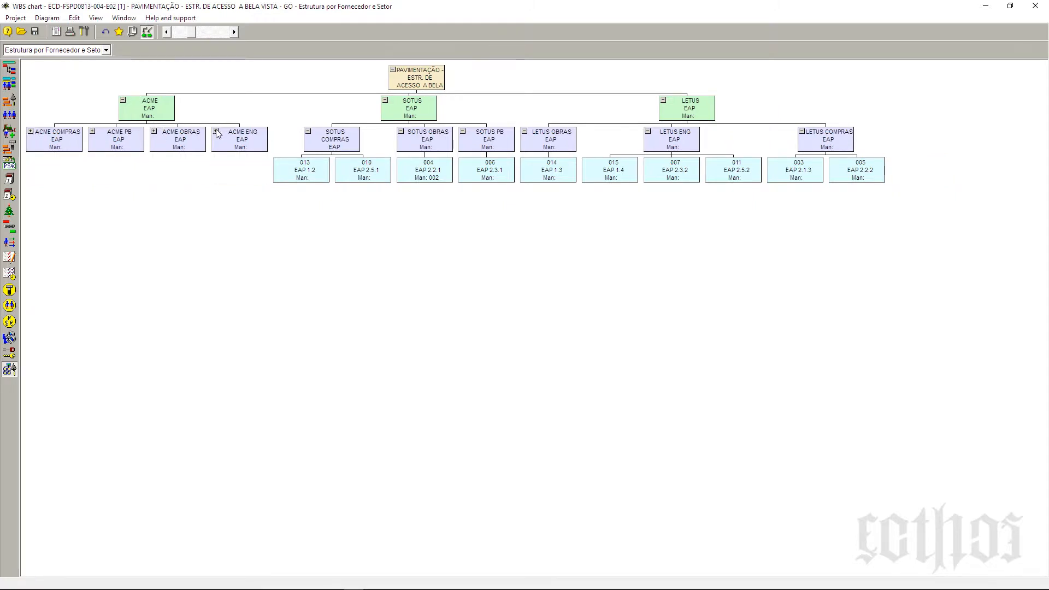
pyautogui.click(309, 132)
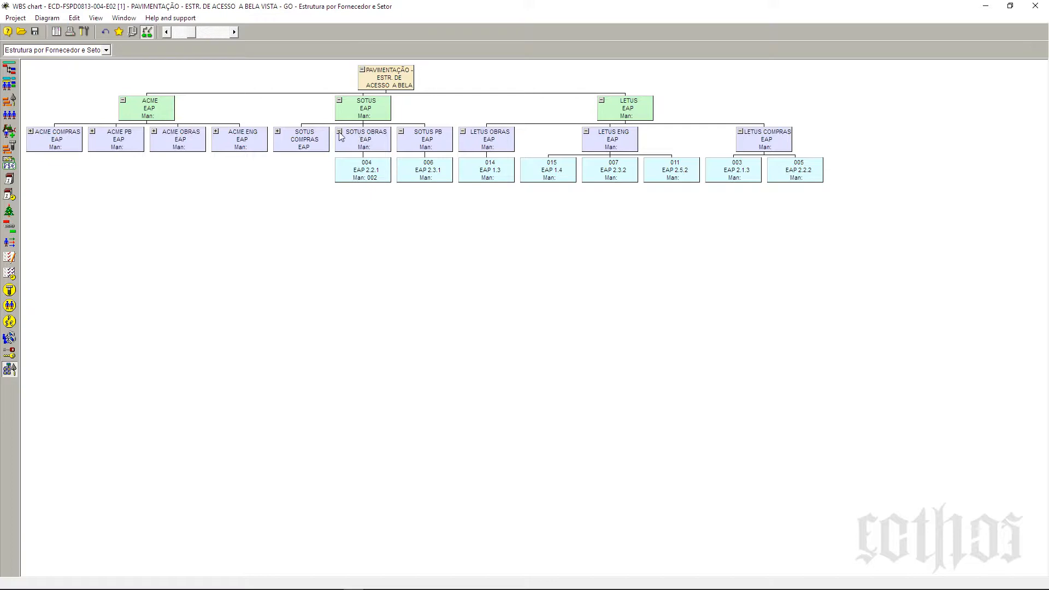
pyautogui.click(340, 132)
pyautogui.click(402, 132)
pyautogui.click(463, 132)
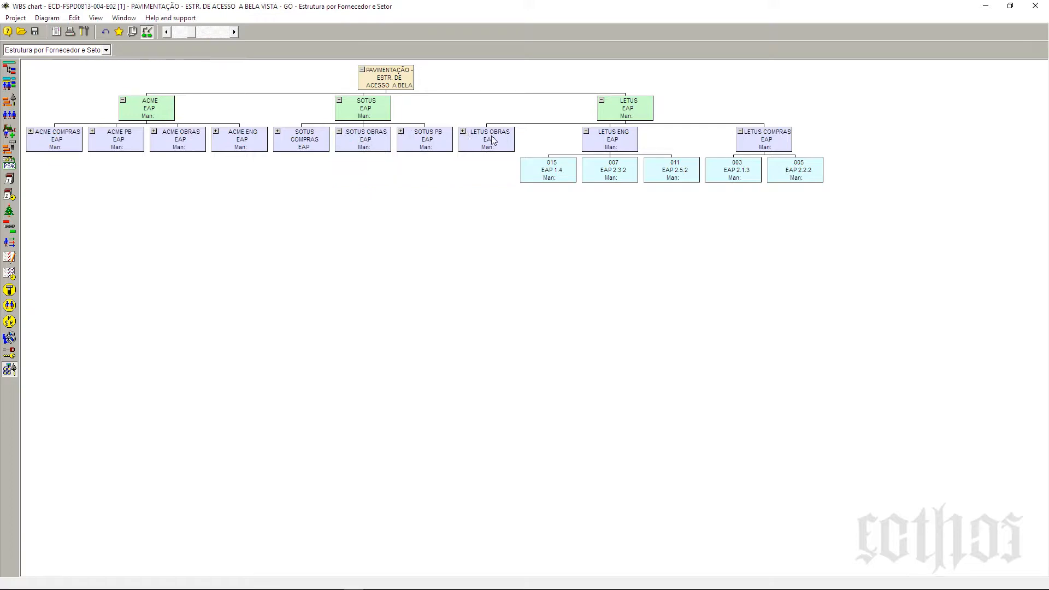
pyautogui.click(587, 131)
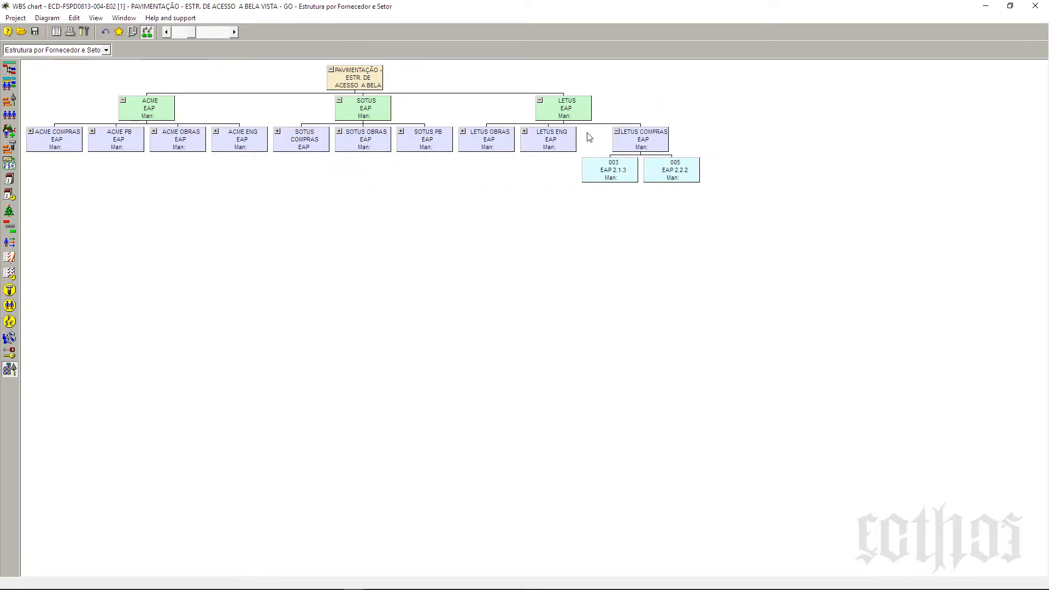
pyautogui.click(616, 131)
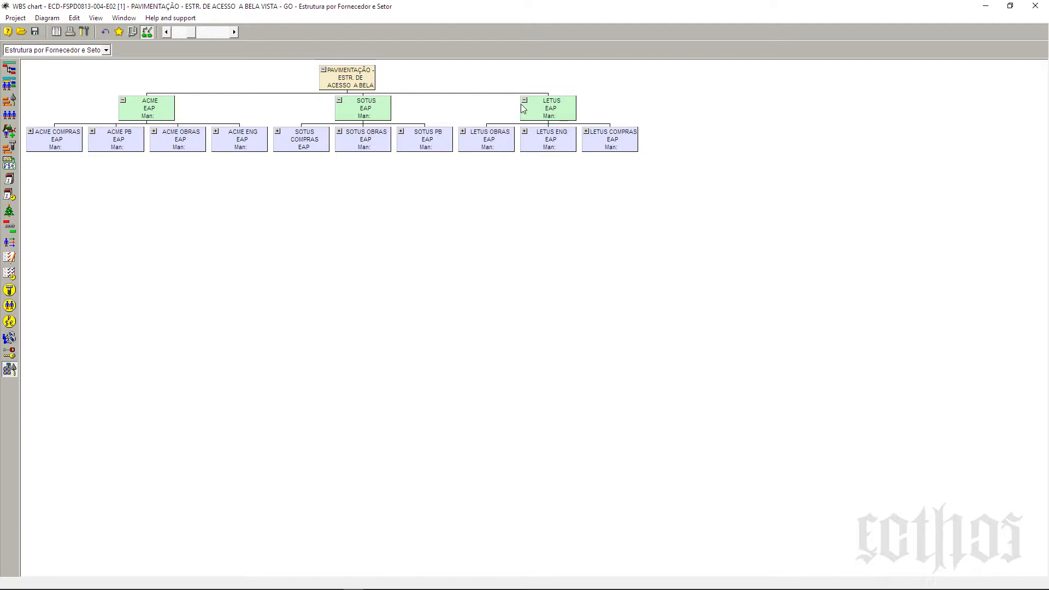
# Expand the LETUS OBRAS, LETUS ENG and LETUS COMPRAS branches to show their activities.
pyautogui.click(463, 131)
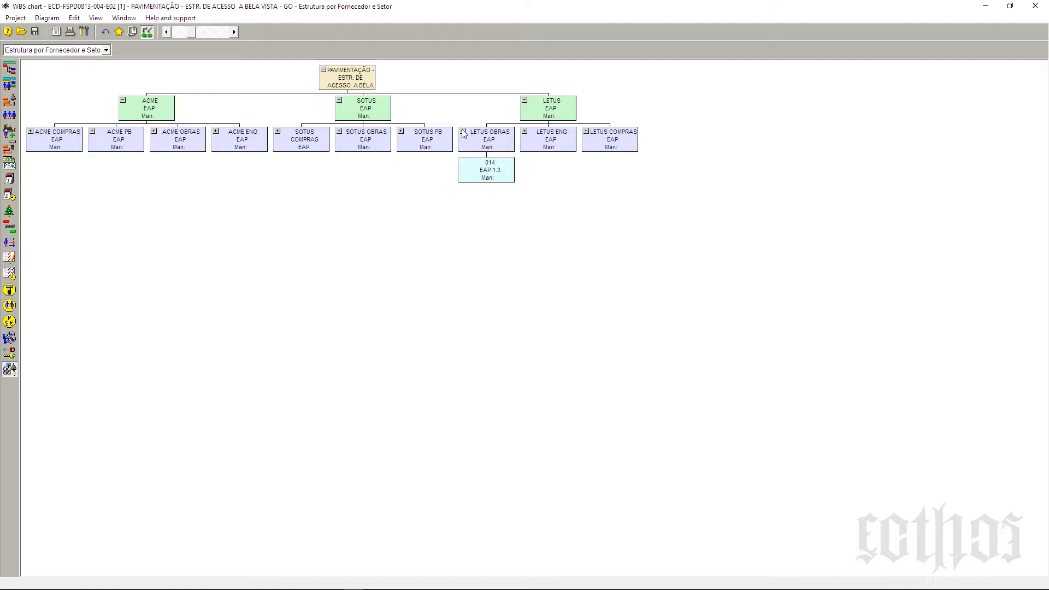
pyautogui.click(524, 132)
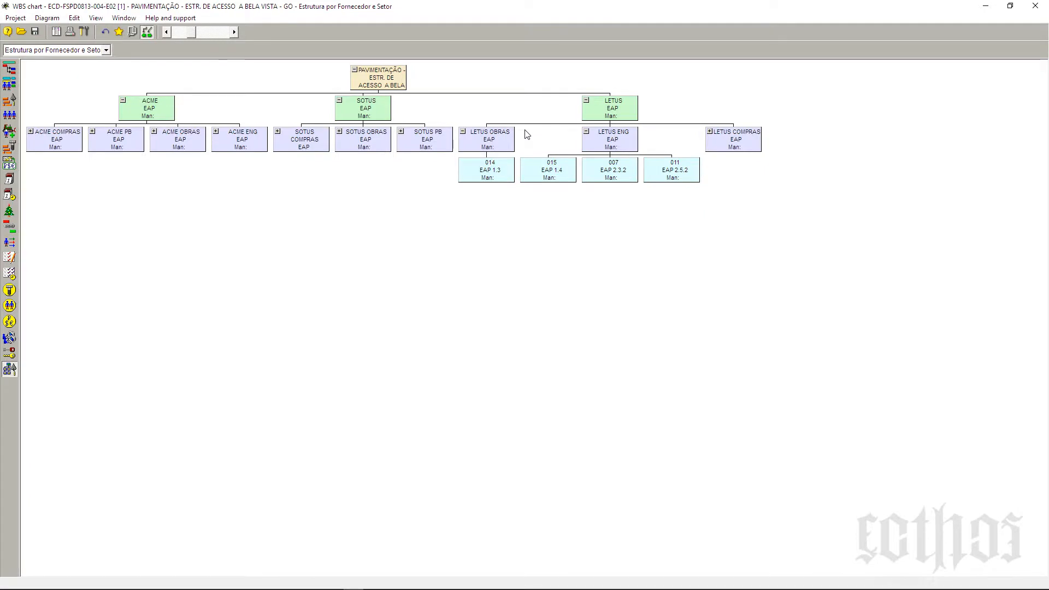
pyautogui.click(710, 132)
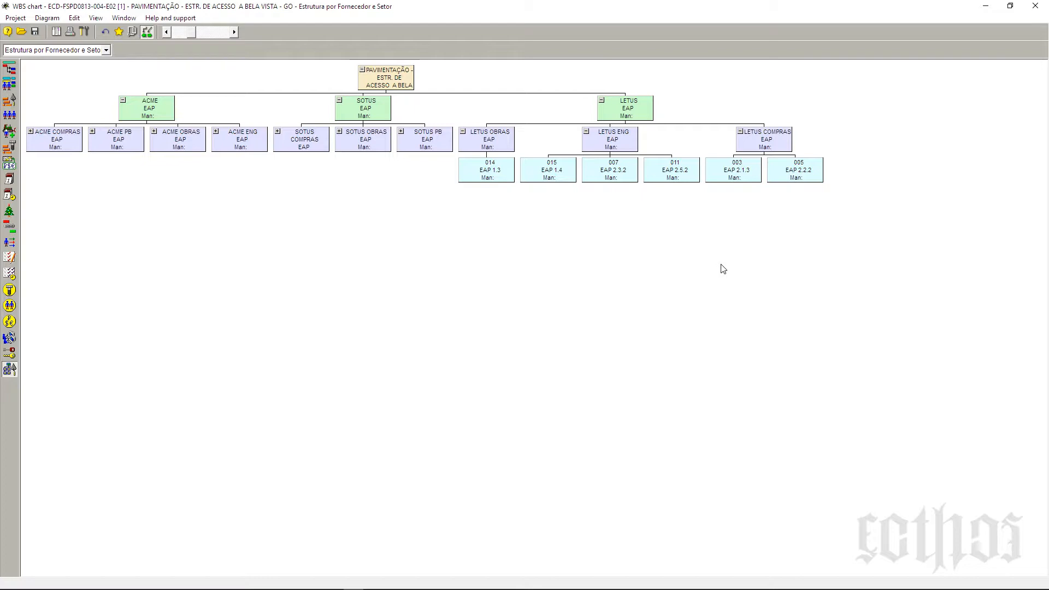
# Show the Estrutra por Produtos chart and return to the activity Gantt.
pyautogui.click(72, 50)
pyautogui.click(72, 61)
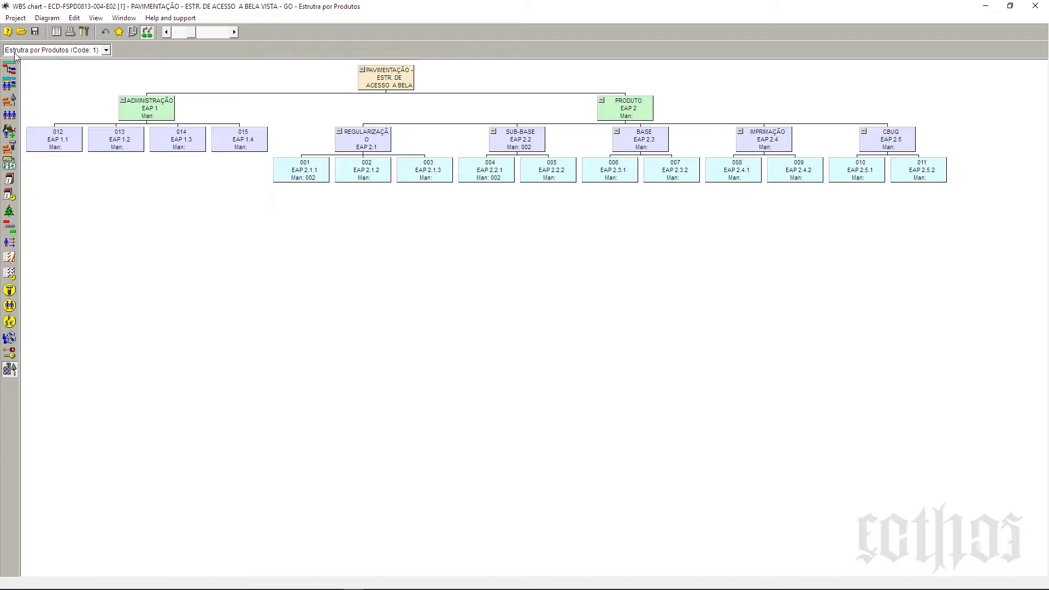
pyautogui.click(15, 72)
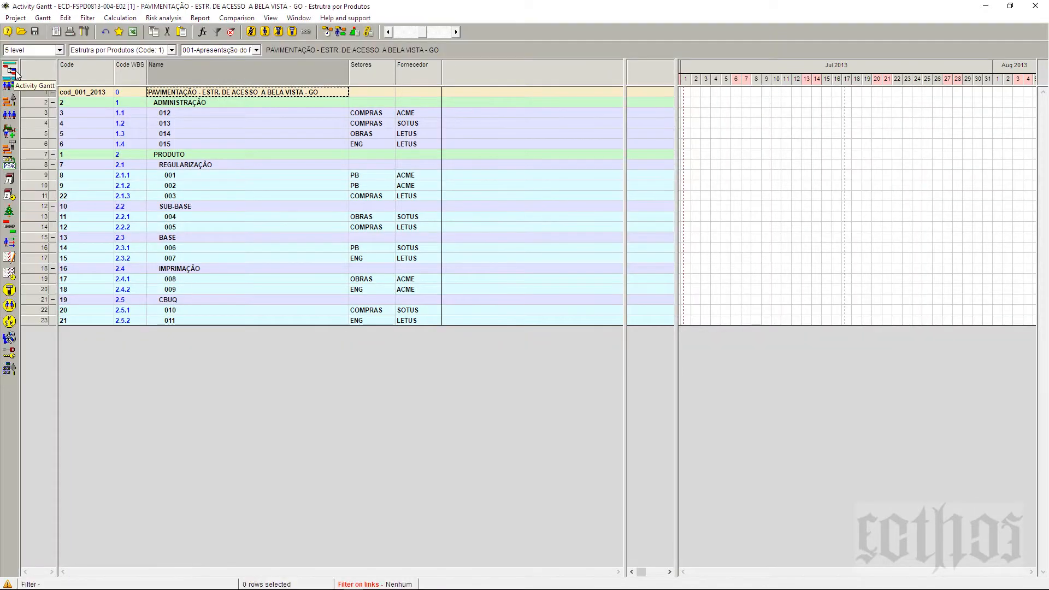
# View the Gantt table by Estrurtura por Setores and by Estrutura por Fornecedor e Setor, ending on Estrutra por Produtos.
pyautogui.click(171, 50)
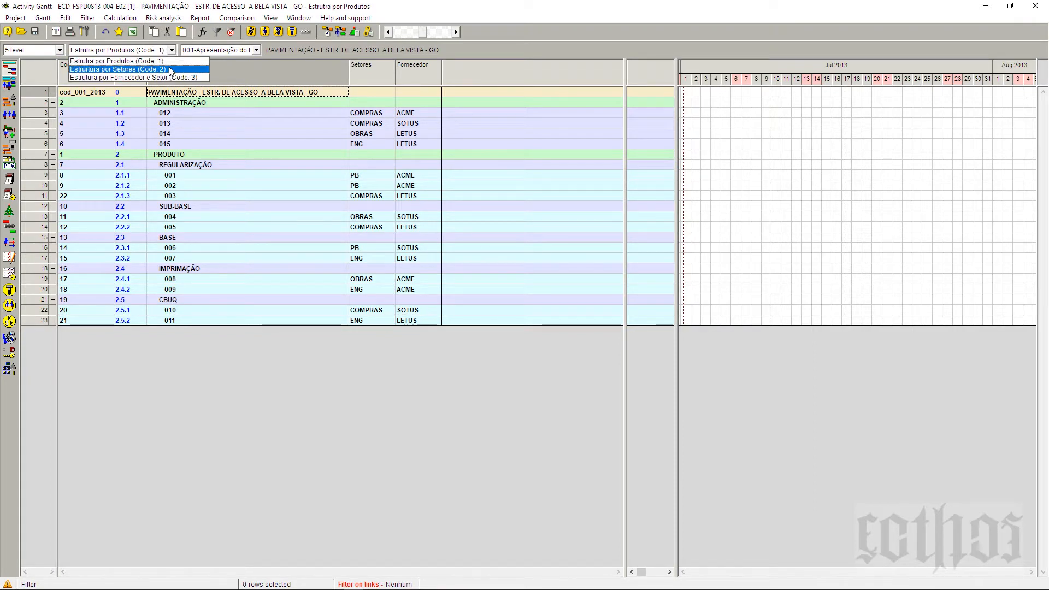
pyautogui.click(170, 70)
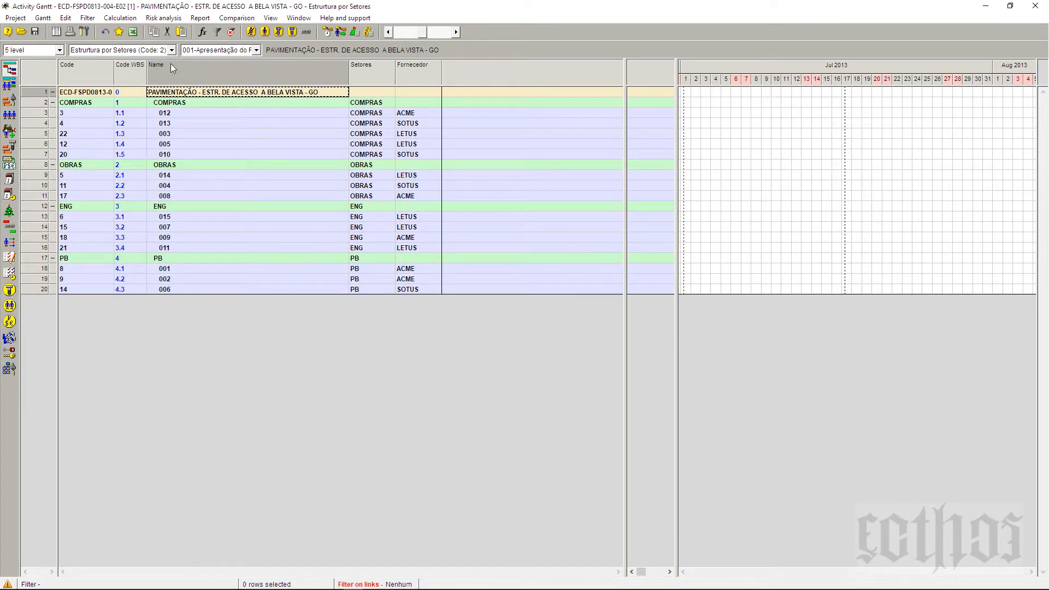
pyautogui.click(171, 50)
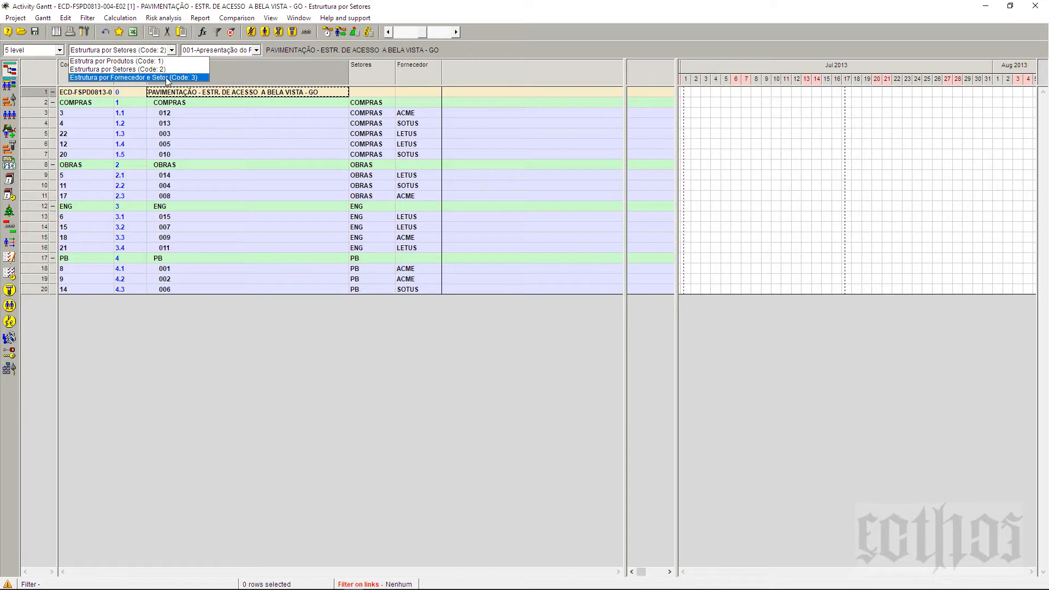
pyautogui.click(165, 77)
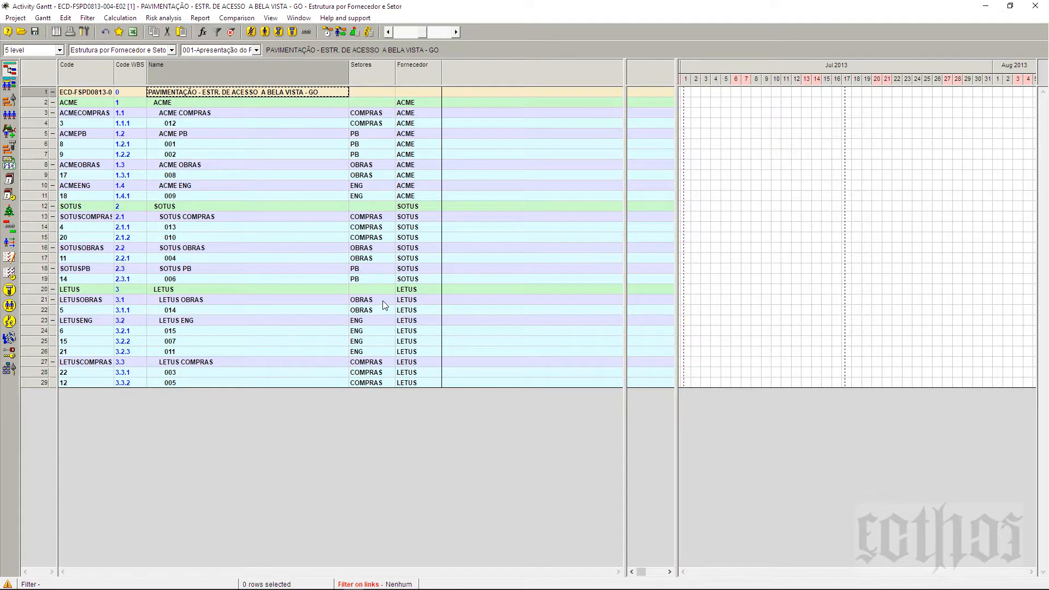
pyautogui.click(171, 50)
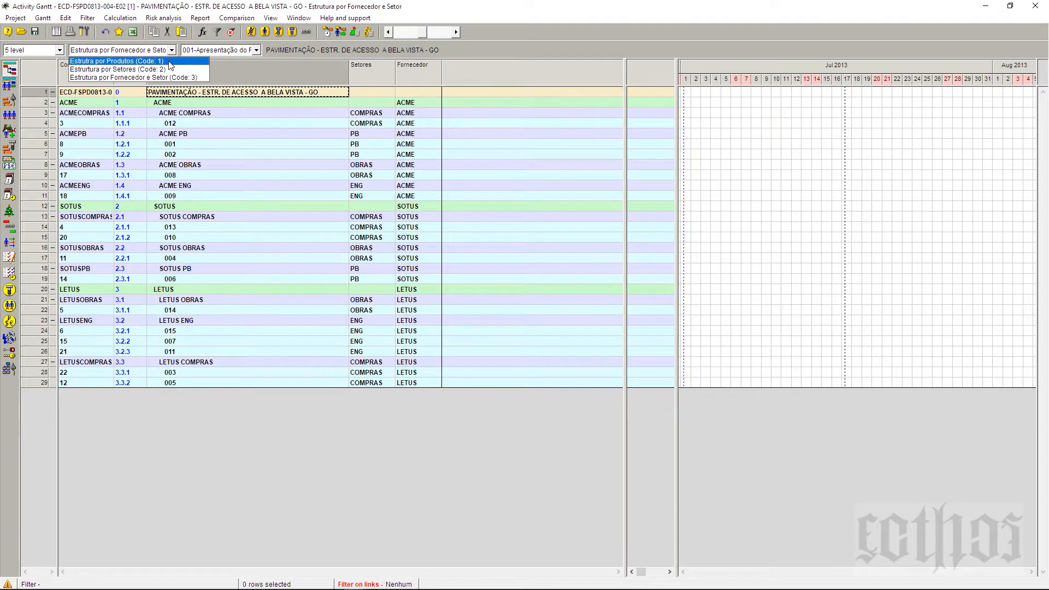
pyautogui.click(117, 61)
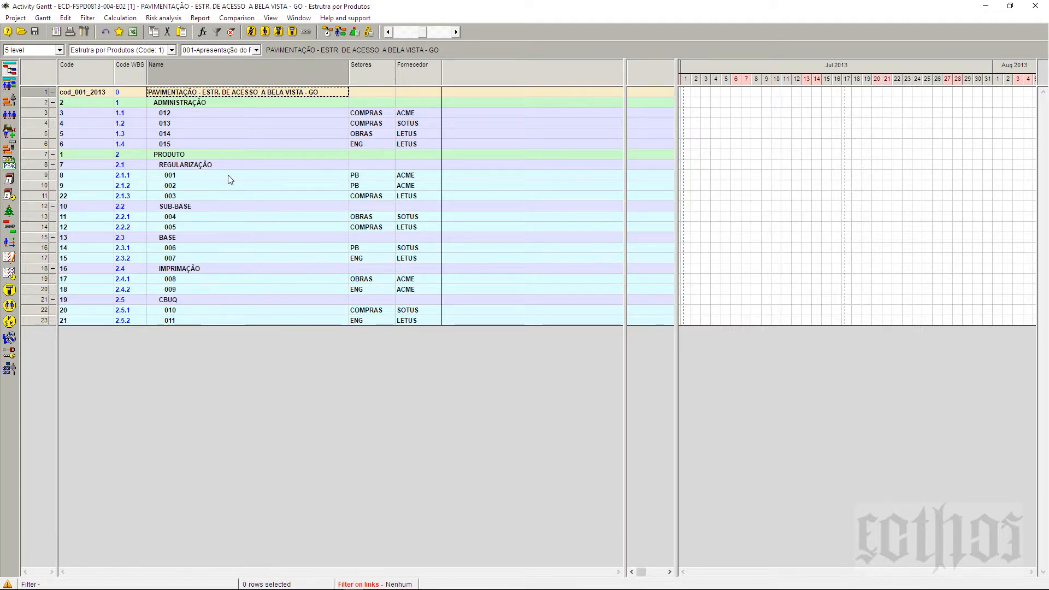
# Highlight the PRODUTO and BASE groups, and in Estrurtura por Setores the OBRAS group and the suppliers of its activities.
pyautogui.click(38, 155)
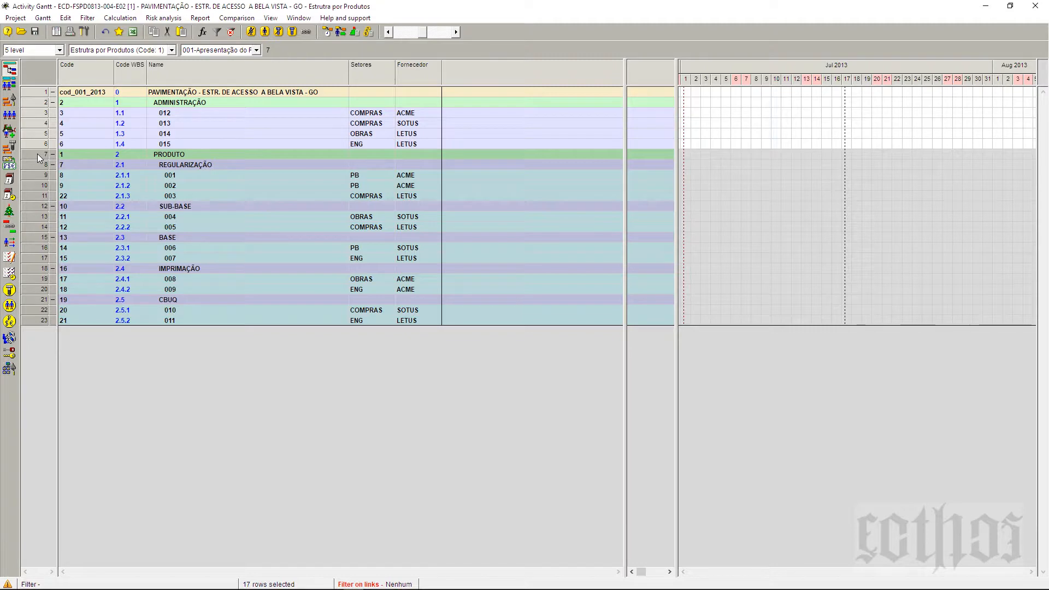
pyautogui.click(37, 237)
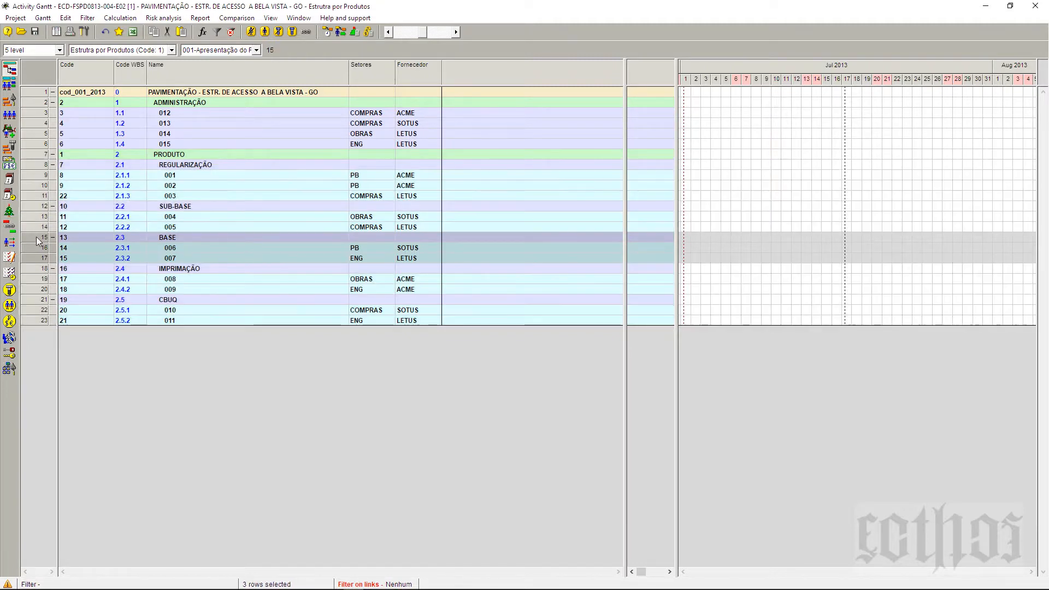
pyautogui.click(141, 51)
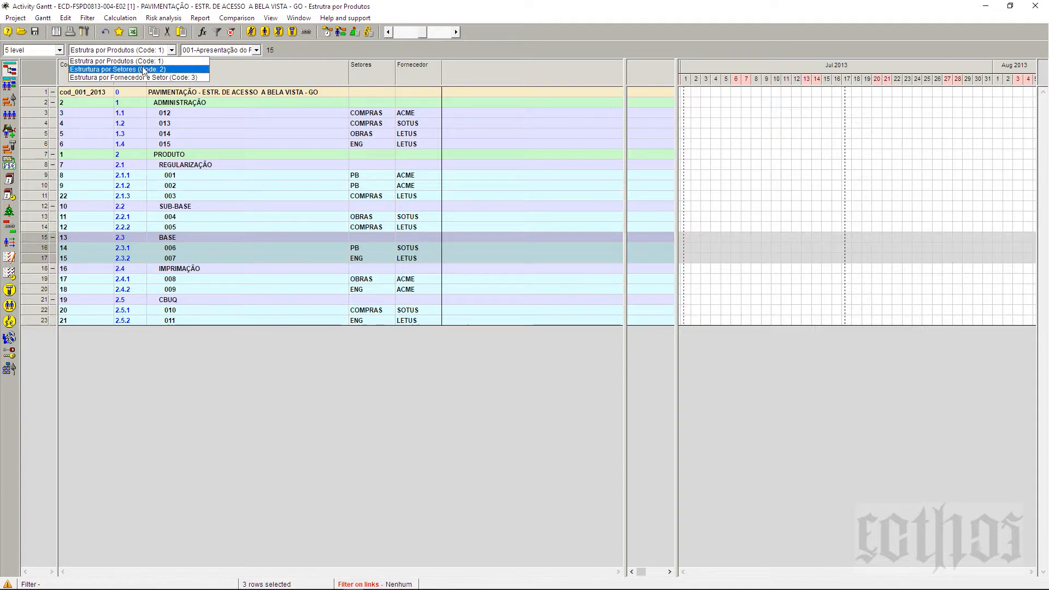
pyautogui.click(144, 69)
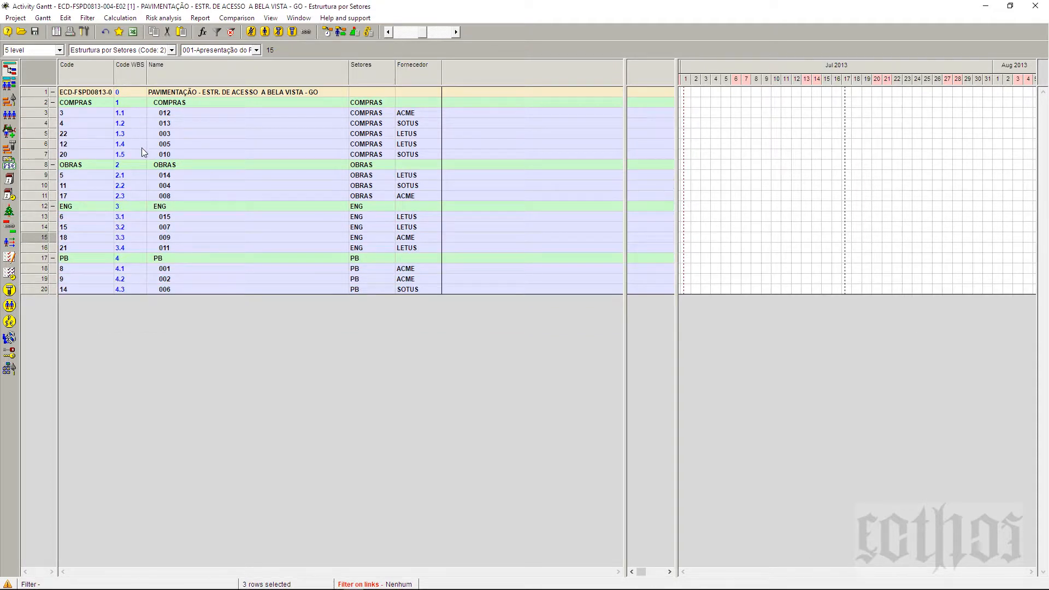
pyautogui.click(46, 165)
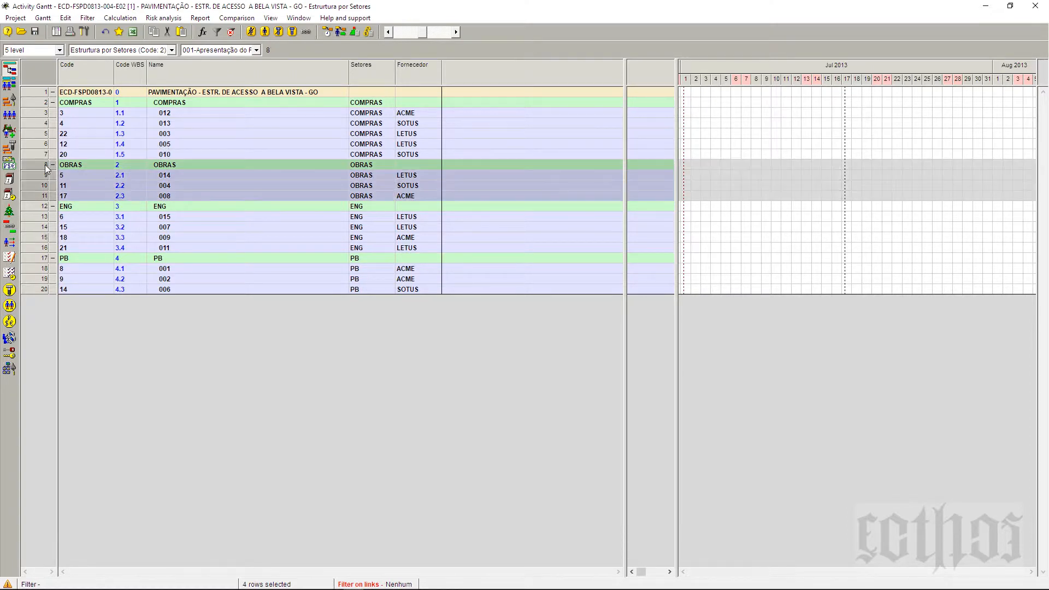
pyautogui.moveTo(432, 177); pyautogui.dragTo(421, 194)
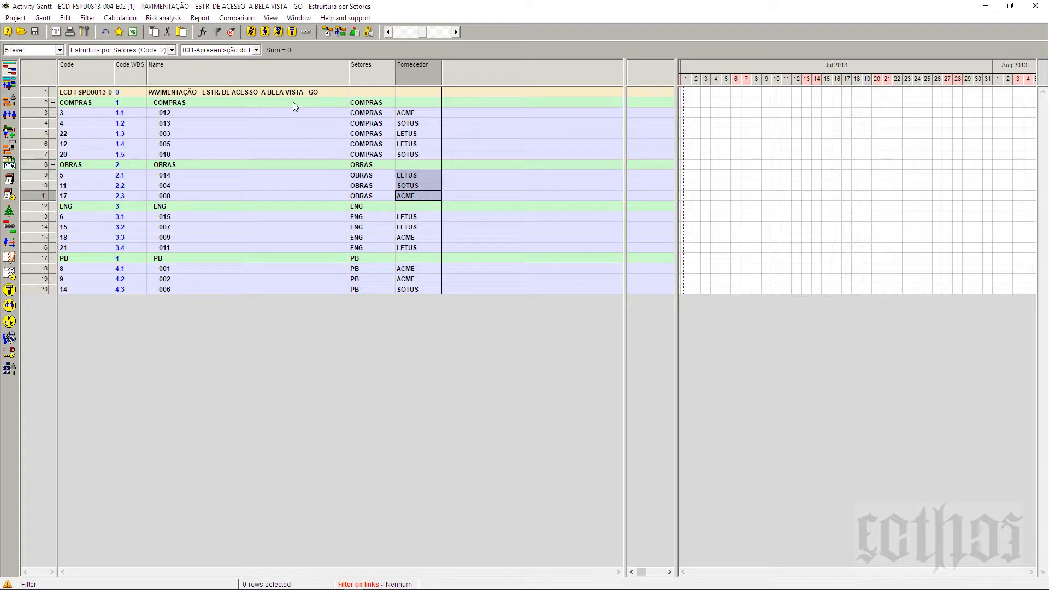
# Switch the Gantt back to Estrutra por Produtos and open the project's WBS list.
pyautogui.click(162, 51)
pyautogui.click(163, 63)
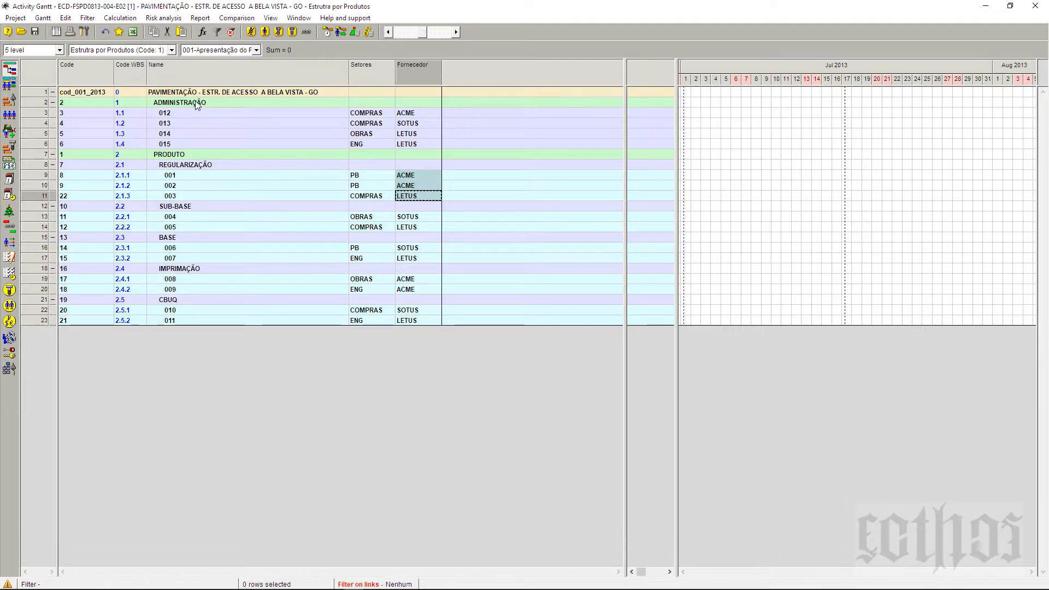
pyautogui.click(159, 52)
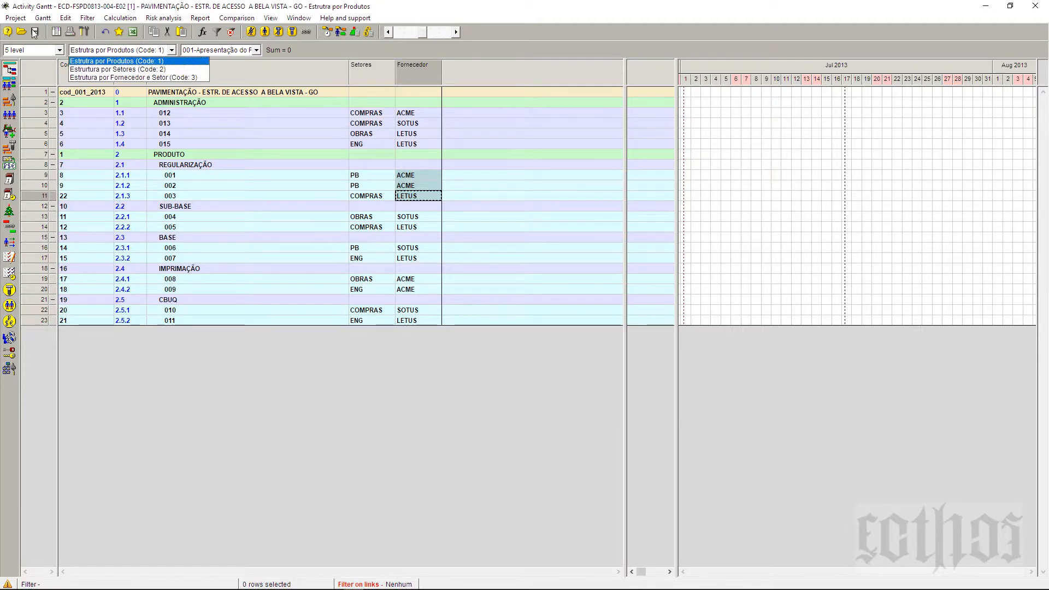
pyautogui.click(17, 18)
pyautogui.click(16, 18)
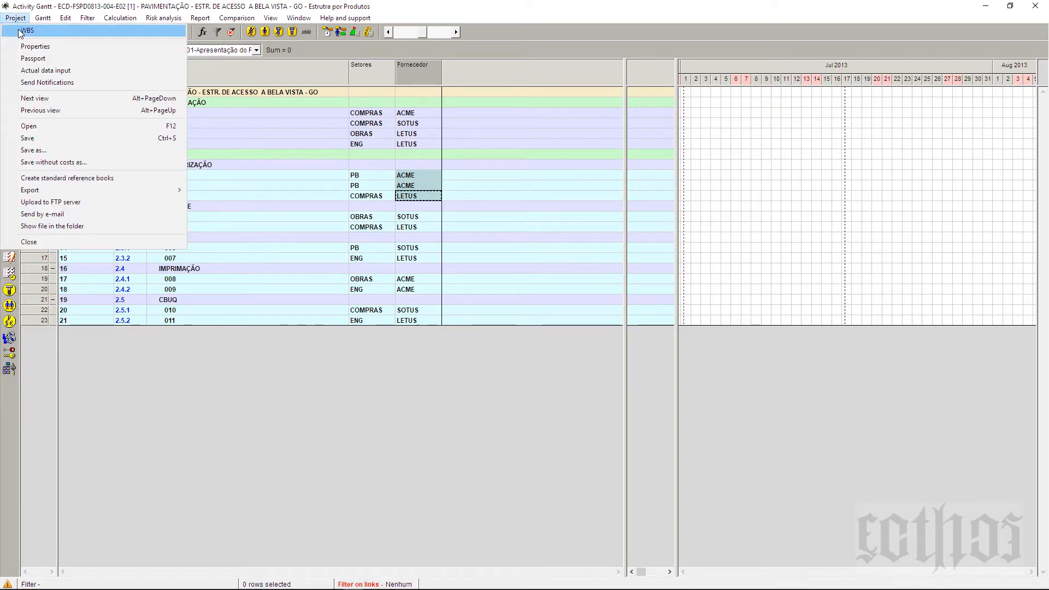
pyautogui.click(26, 31)
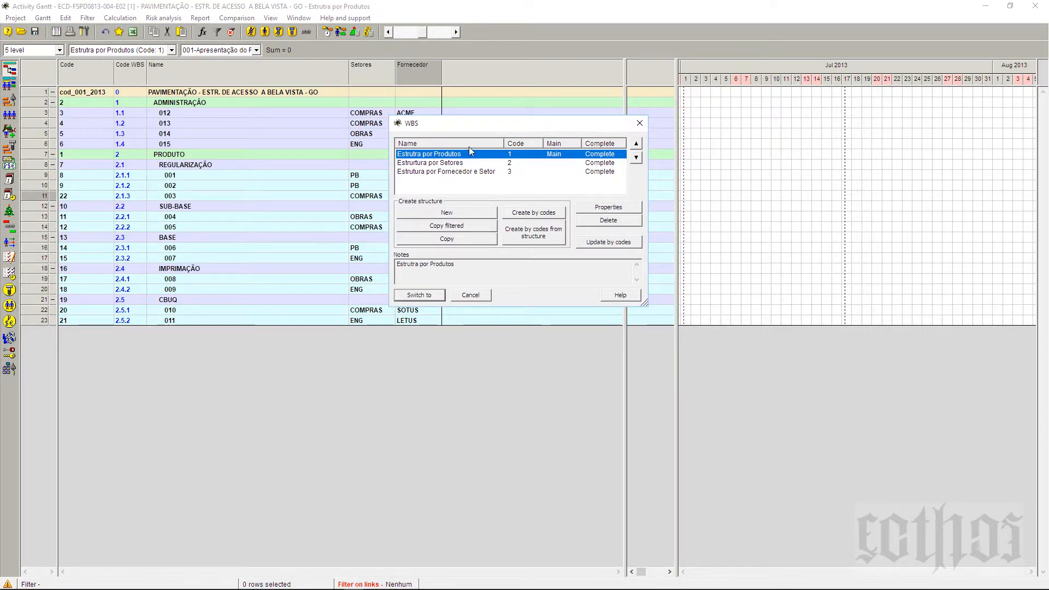
pyautogui.moveTo(474, 124); pyautogui.dragTo(478, 123)
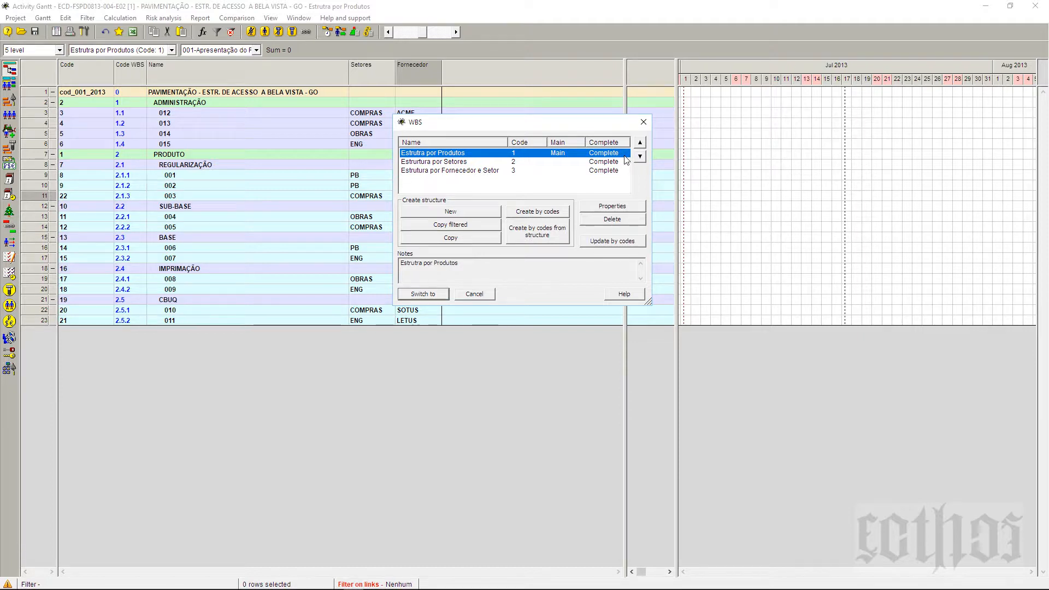
# Review the notes of Estrurtura por Setores and Estrutura por Fornecedor e Setor in the WBS list, and close the list without switching.
pyautogui.click(443, 162)
pyautogui.click(447, 171)
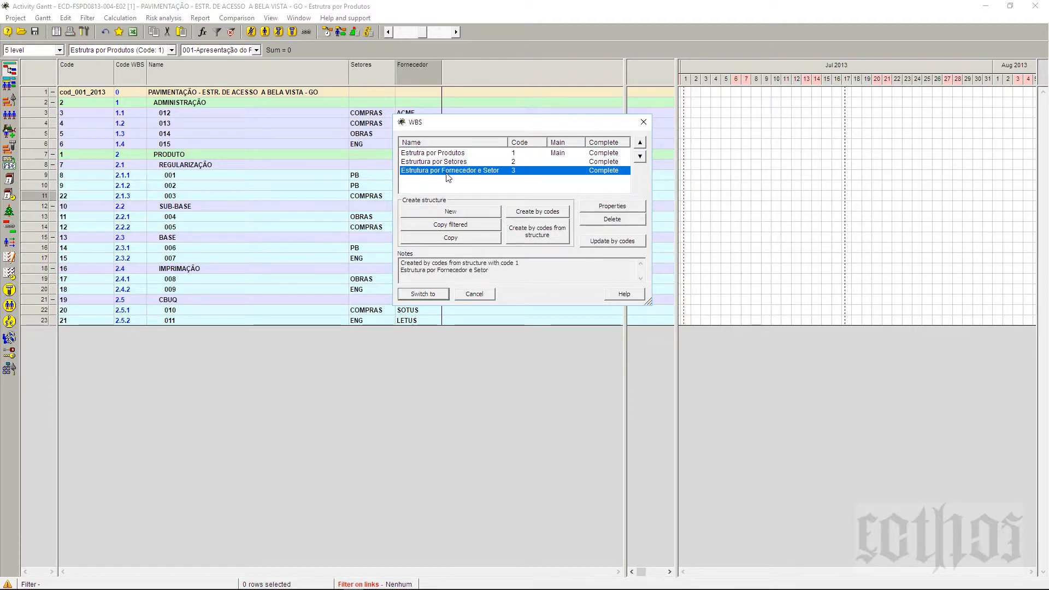
pyautogui.moveTo(474, 122); pyautogui.dragTo(566, 120)
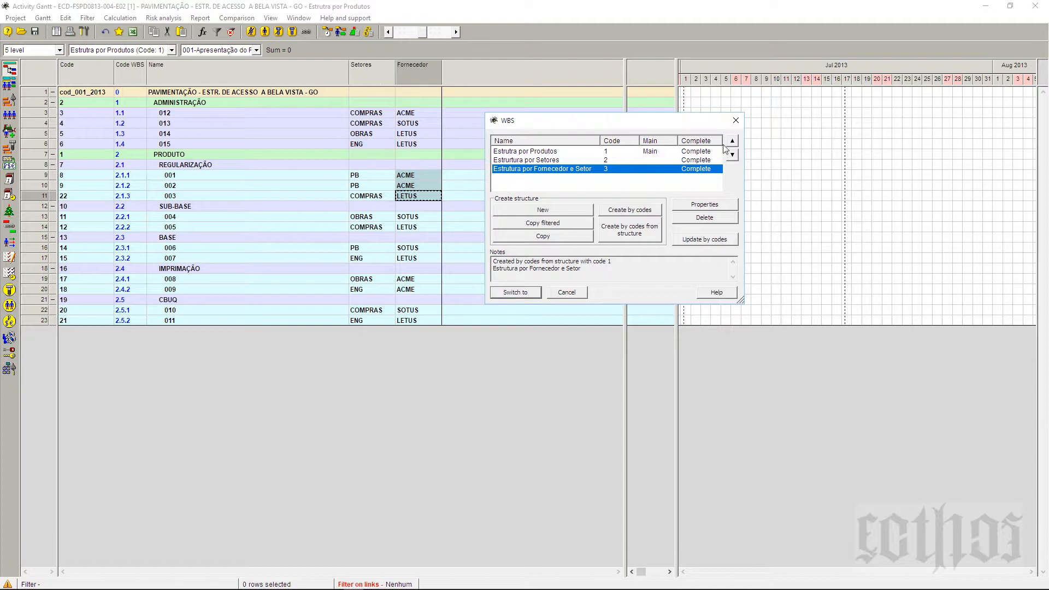
pyautogui.click(737, 120)
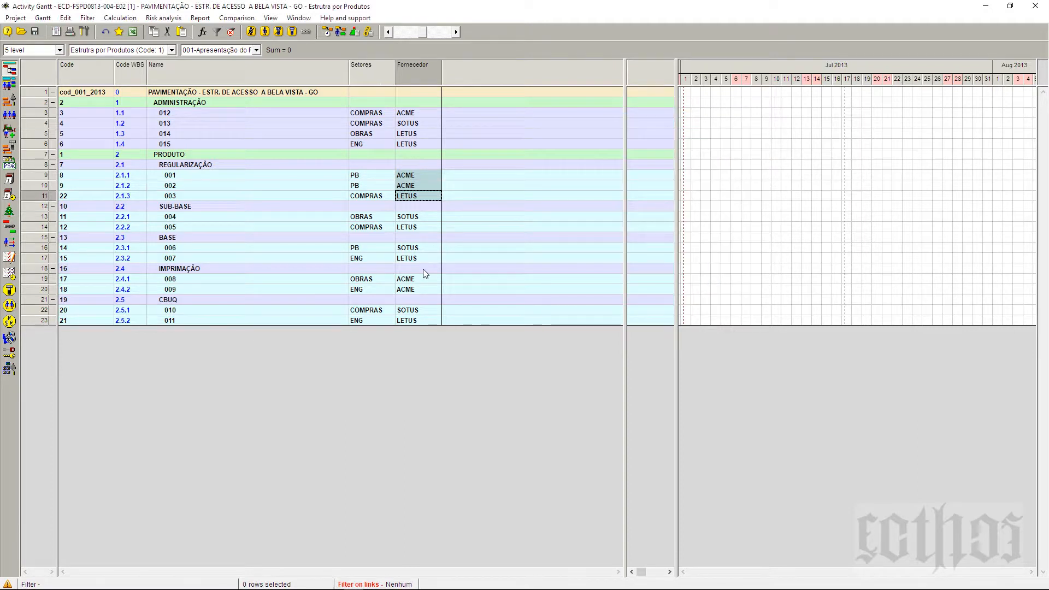
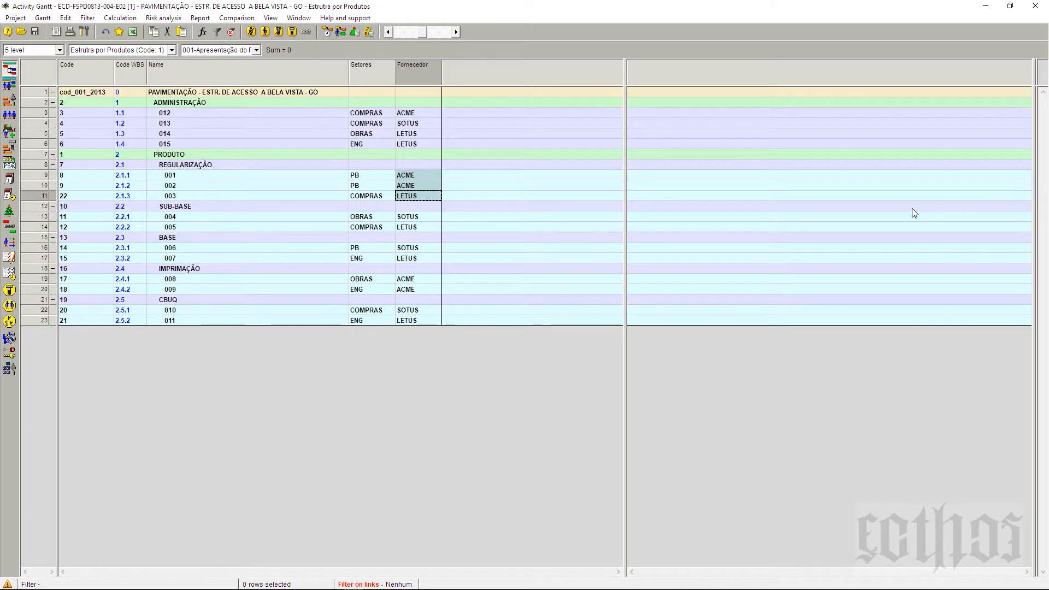
# Widen the Gantt's table area and look through all standard fields available as columns, closing the field list without adding any.
pyautogui.moveTo(626, 205); pyautogui.dragTo(846, 213)
pyautogui.rightClick(469, 72)
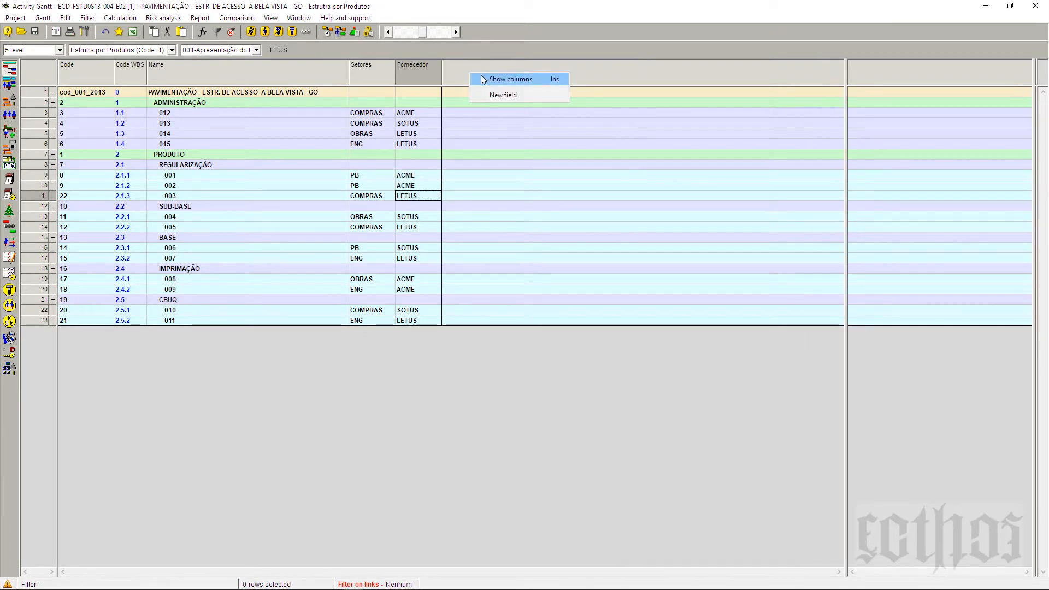
pyautogui.click(485, 79)
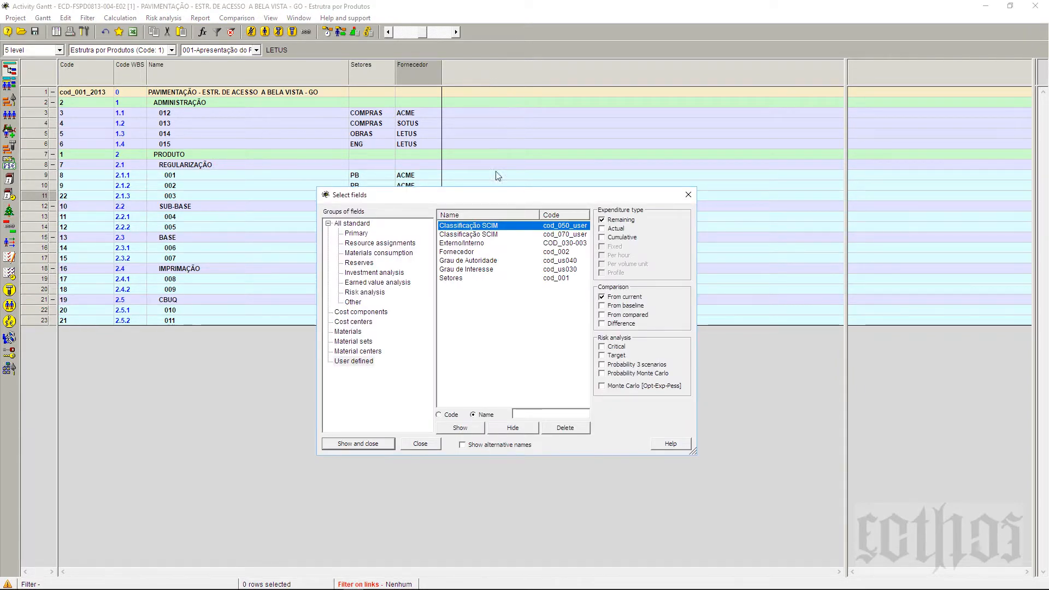
pyautogui.moveTo(506, 199); pyautogui.dragTo(618, 180)
pyautogui.click(477, 212)
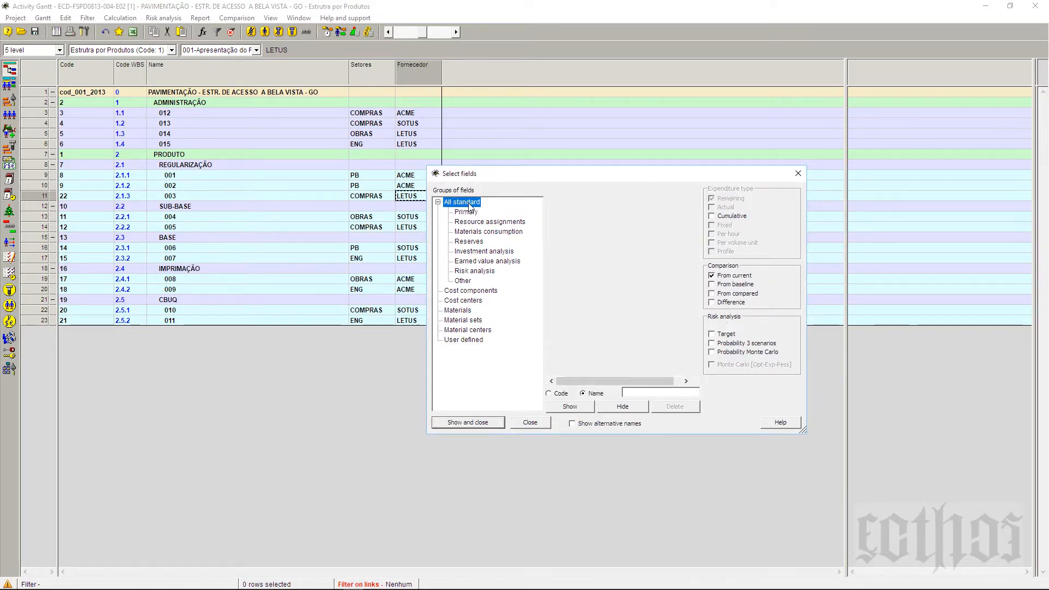
pyautogui.moveTo(696, 205); pyautogui.dragTo(709, 387)
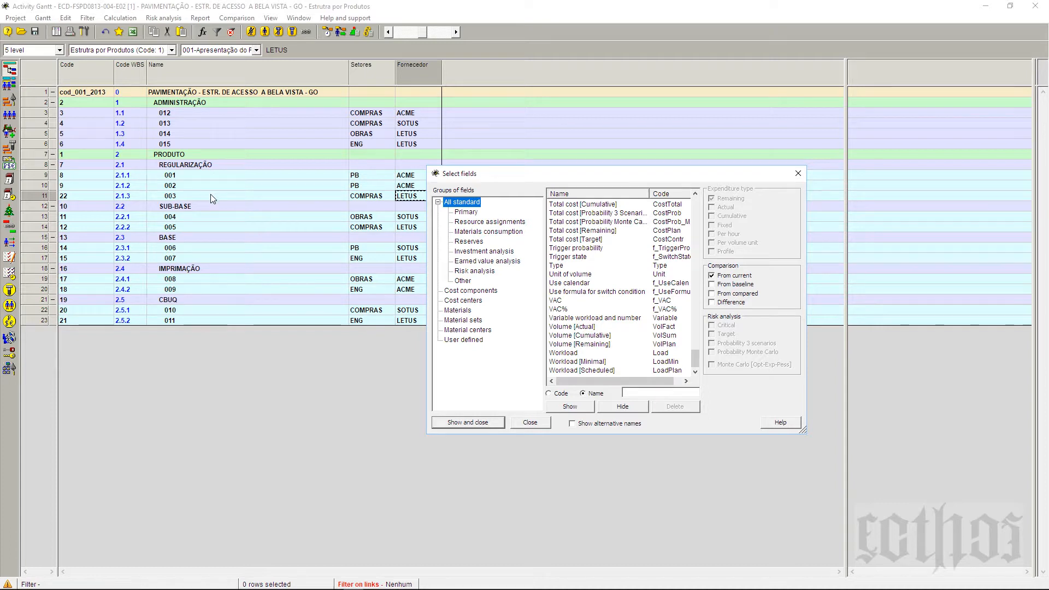
pyautogui.click(799, 173)
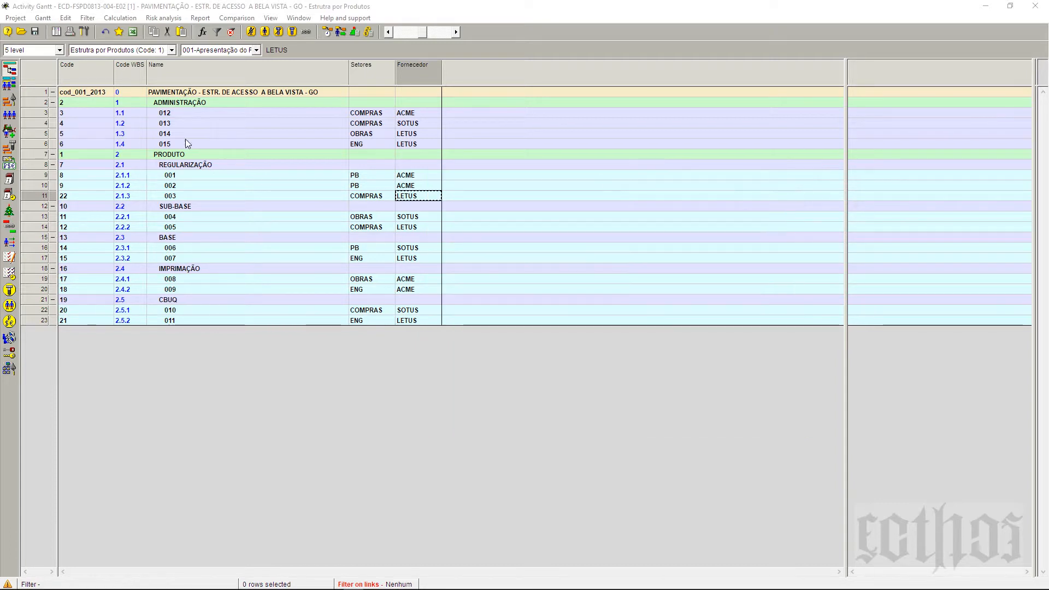
# Open the properties of phase 001 under REGULARIZAÇÃO and examine its name, type, code, volume option and assigned manager.
pyautogui.click(39, 174)
pyautogui.rightClick(38, 174)
pyautogui.click(53, 182)
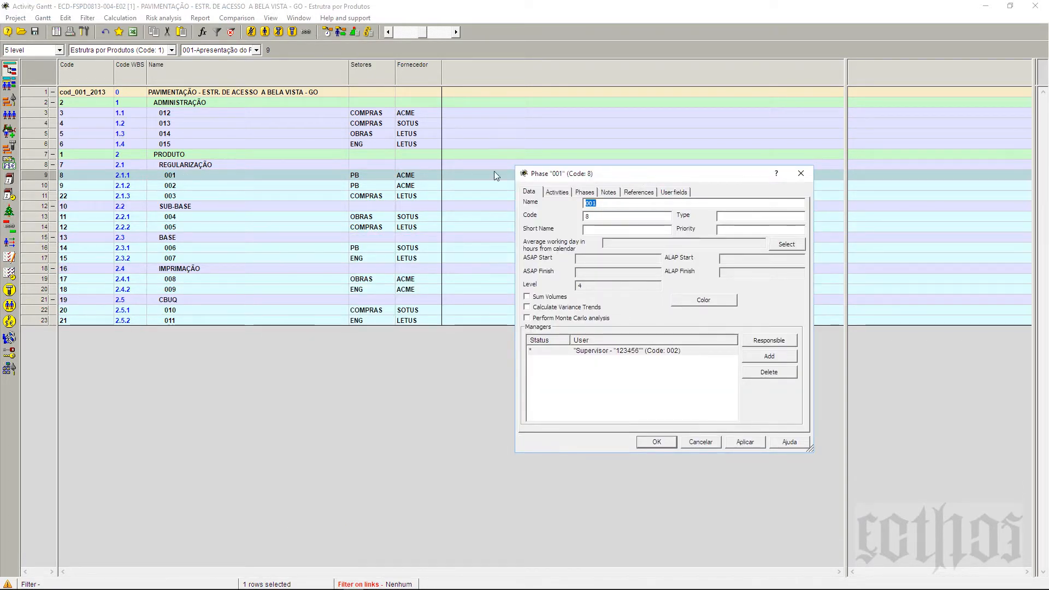
pyautogui.click(609, 206)
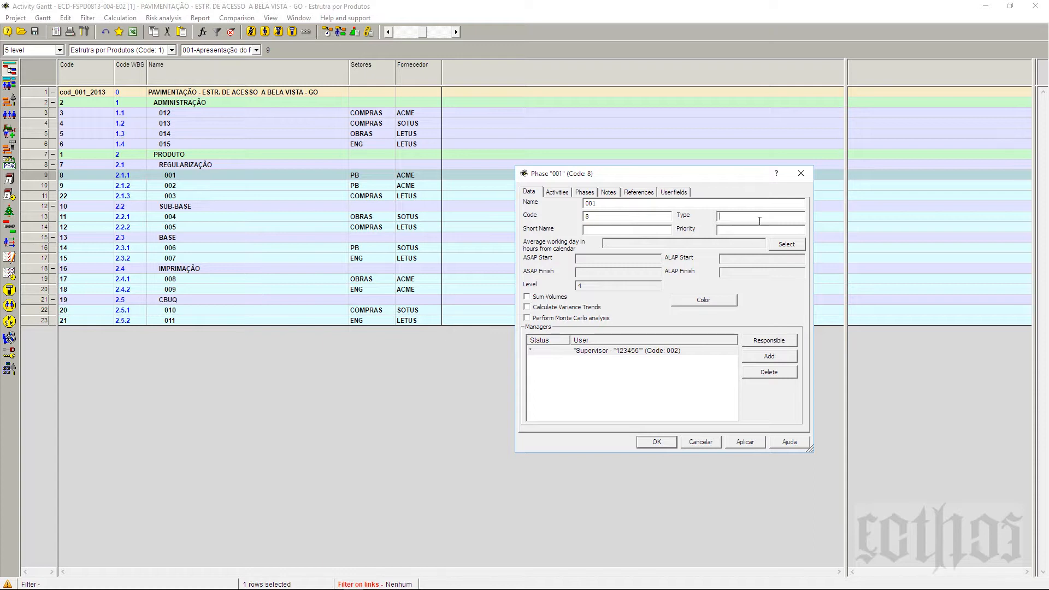
pyautogui.click(614, 220)
pyautogui.click(528, 297)
pyautogui.click(621, 355)
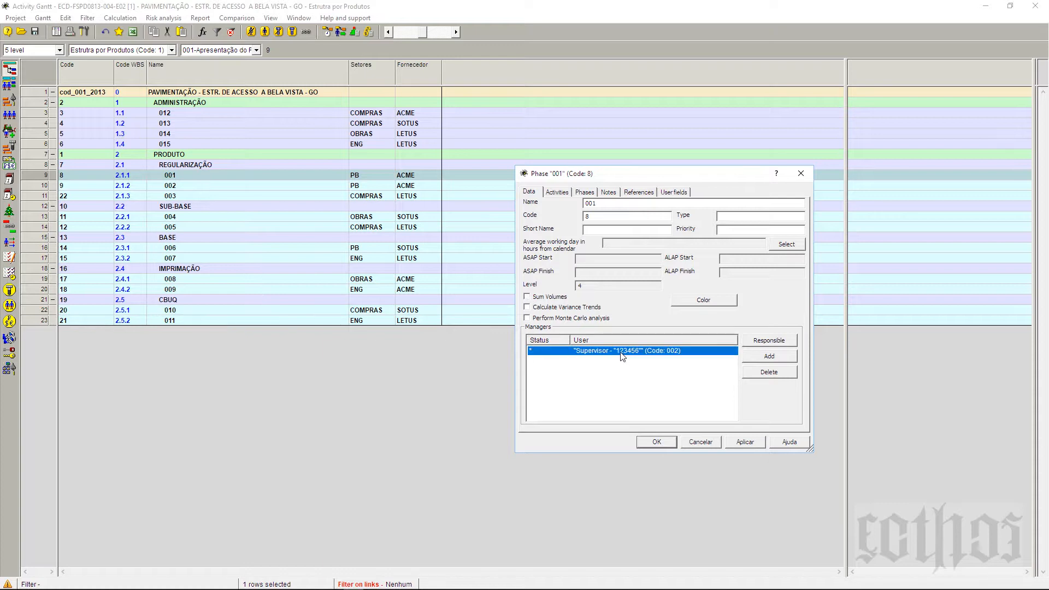
# Add the users Cliente and Gerente de contrato to the managers of phase 001.
pyautogui.click(747, 358)
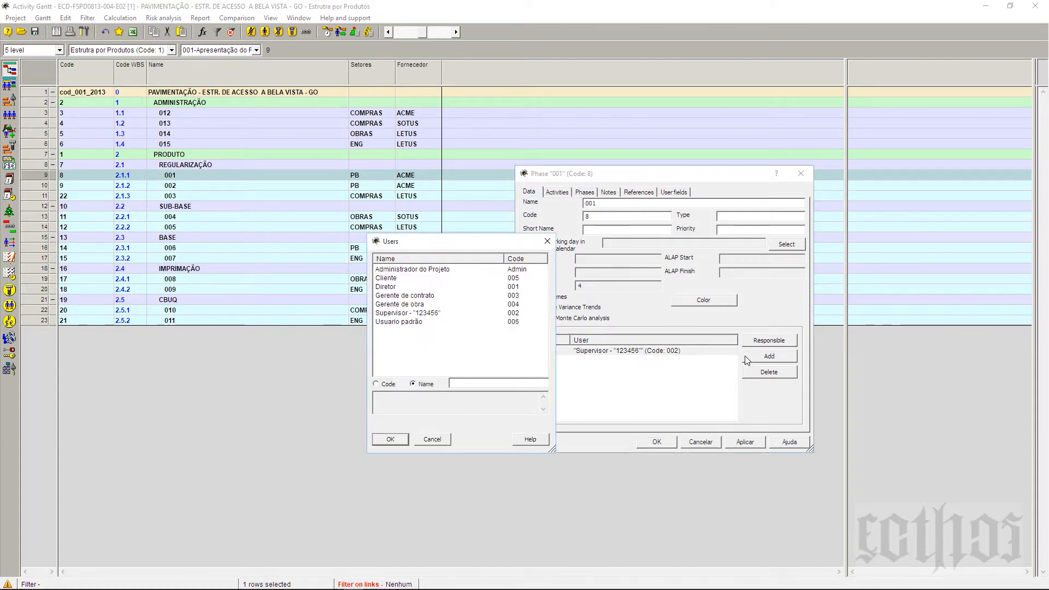
pyautogui.click(385, 279)
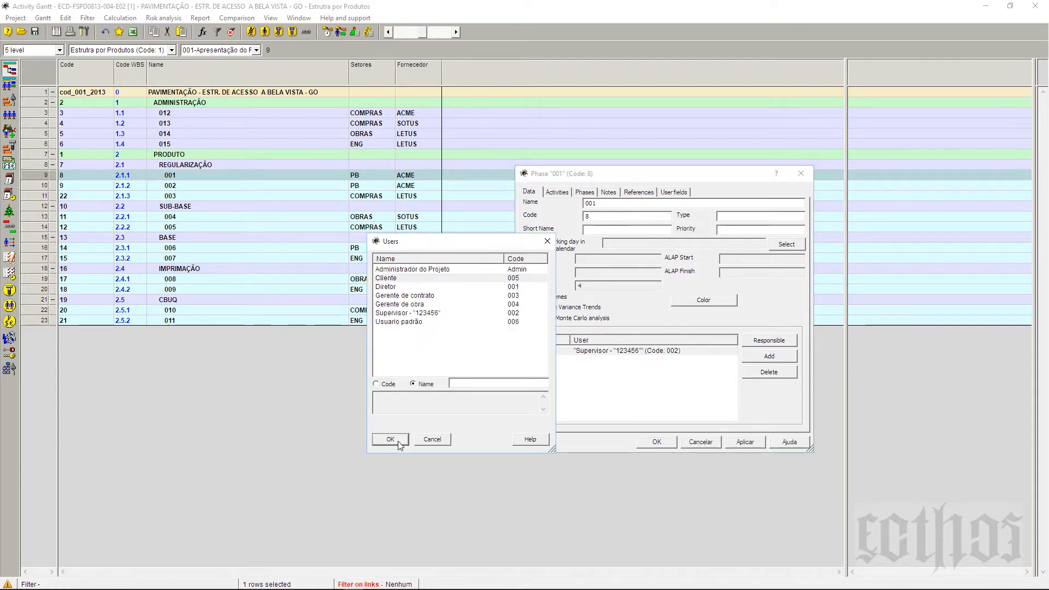
pyautogui.click(391, 439)
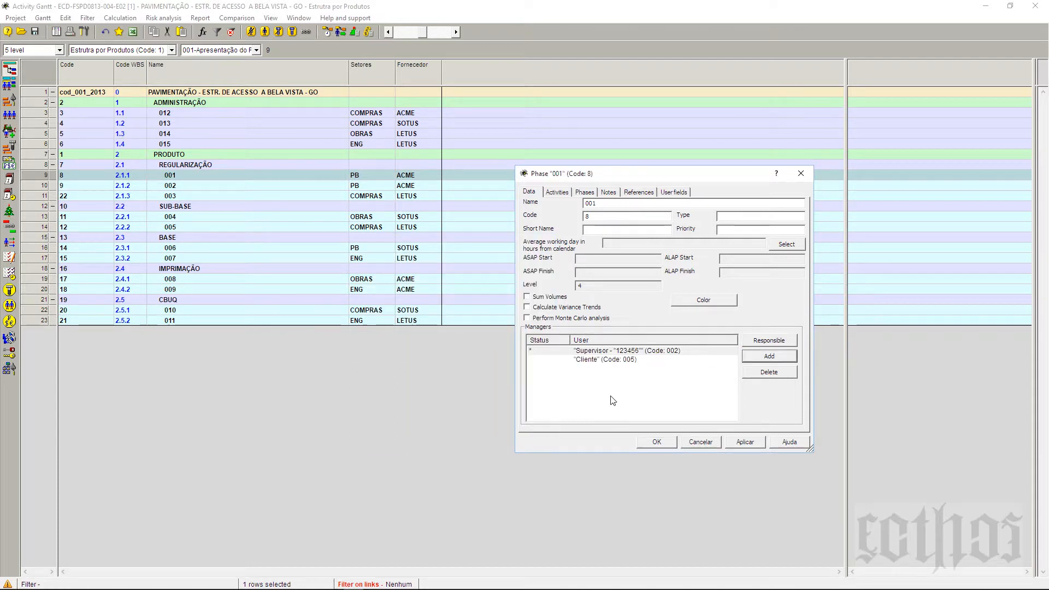
pyautogui.click(628, 359)
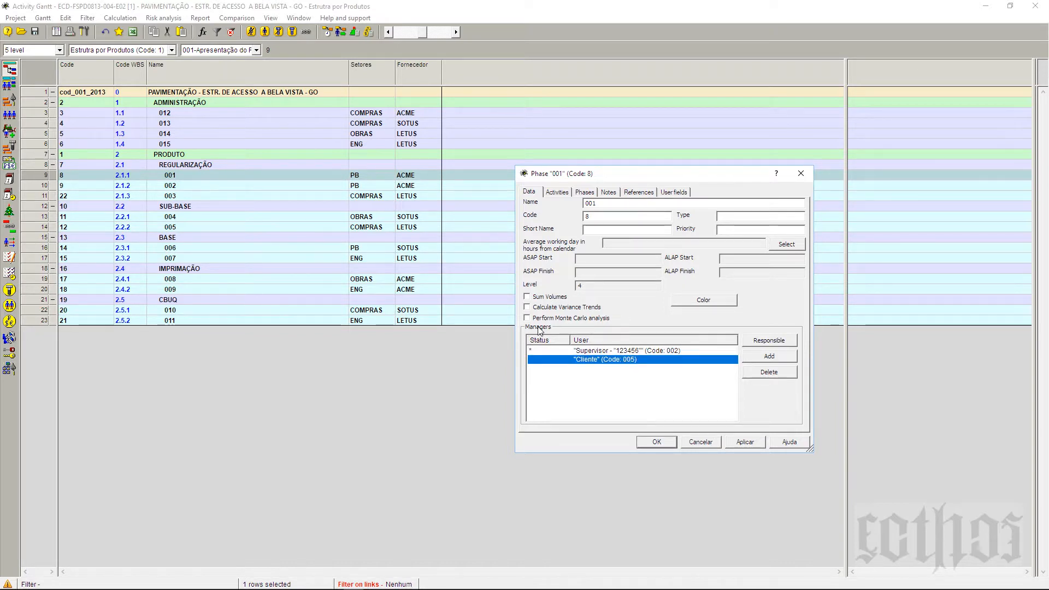
pyautogui.click(569, 351)
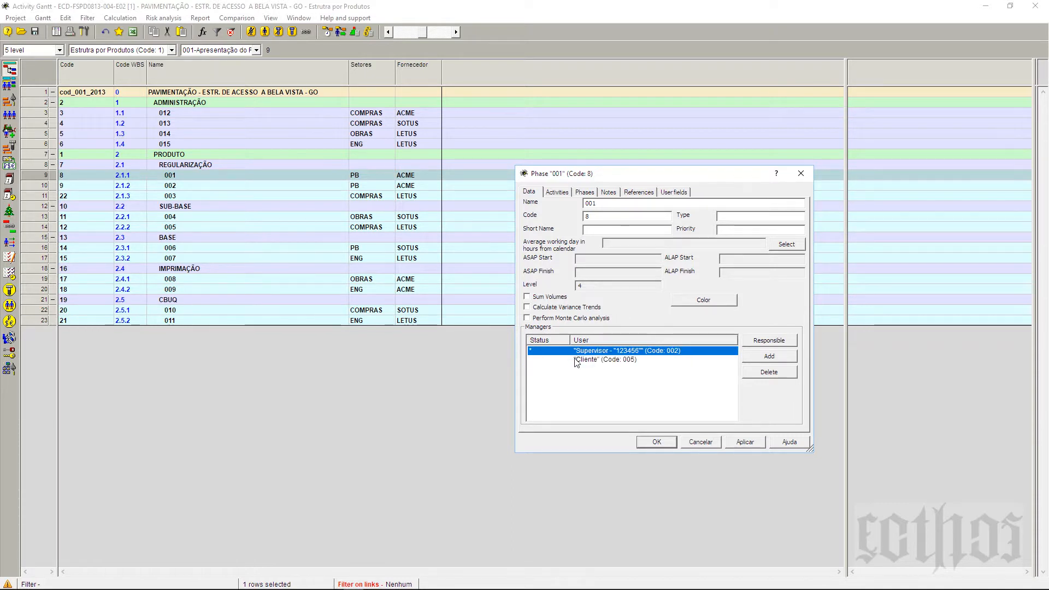
pyautogui.click(576, 361)
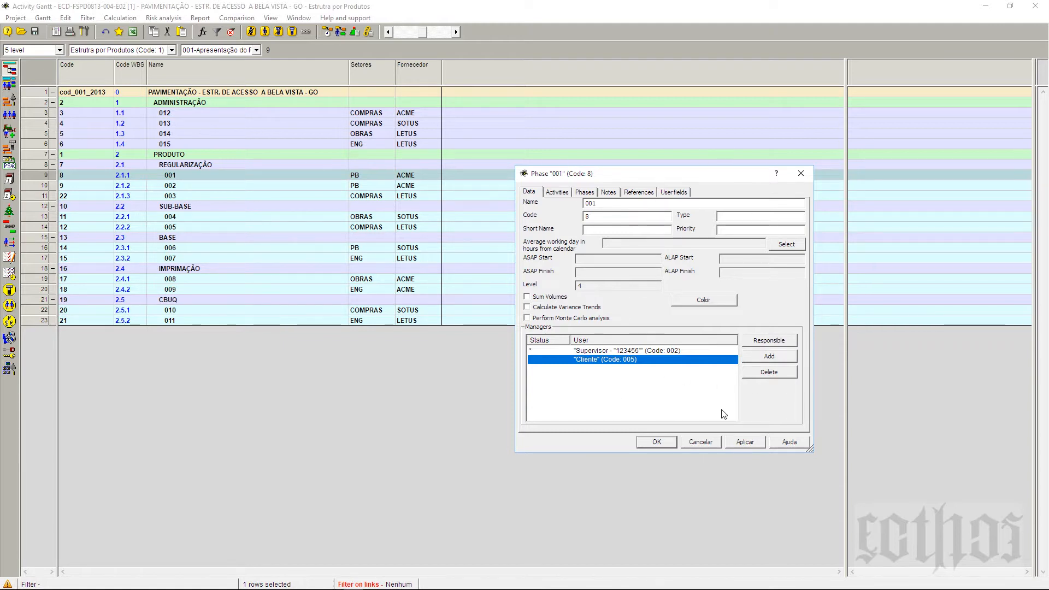
pyautogui.click(764, 361)
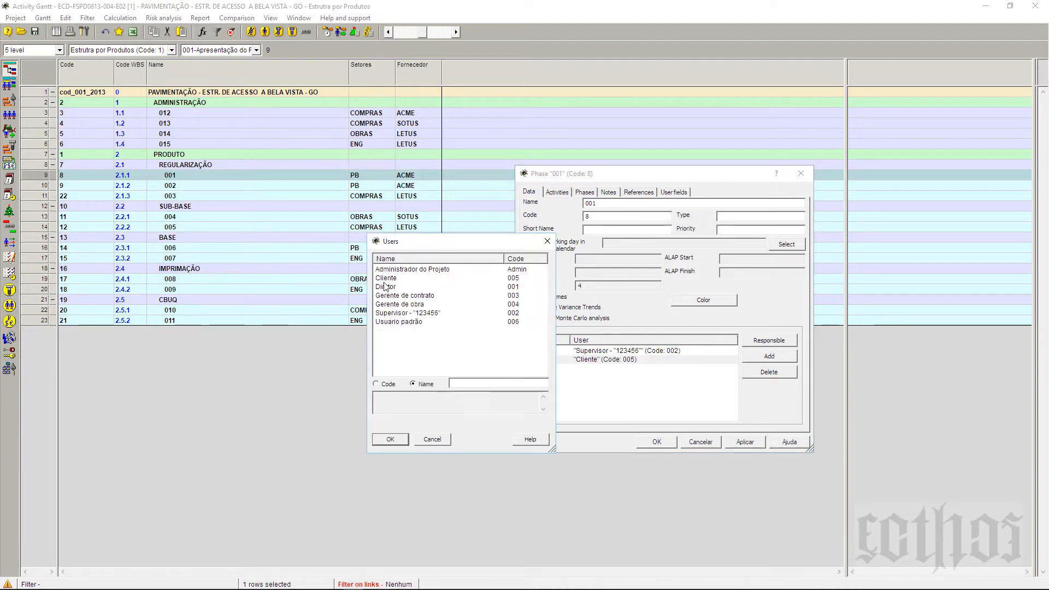
pyautogui.click(388, 296)
pyautogui.click(394, 441)
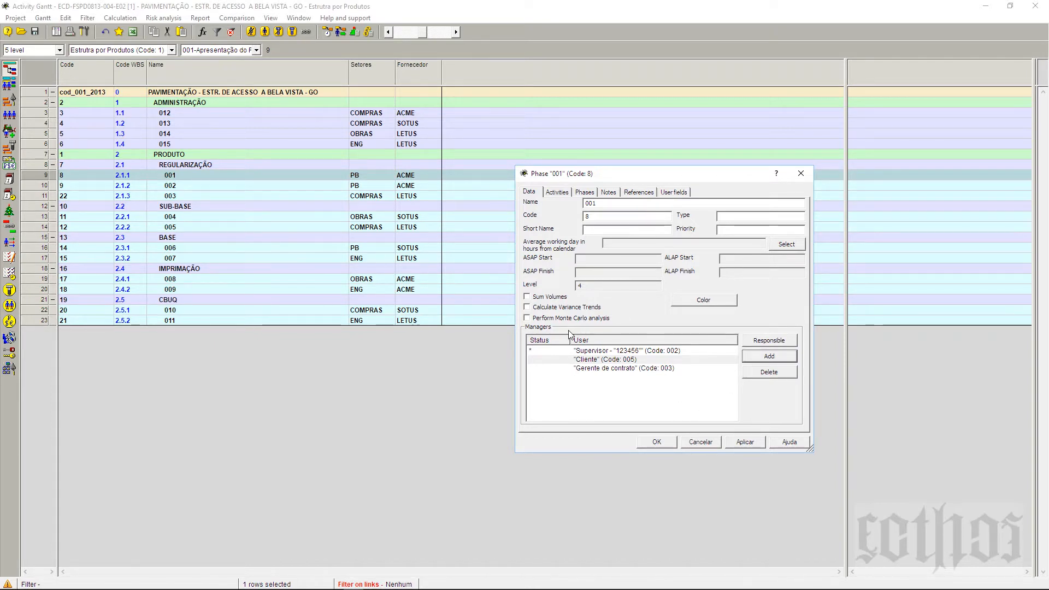
# Add Cliente as manager of the PRODUTO phase and delete that manager again.
pyautogui.click(42, 179)
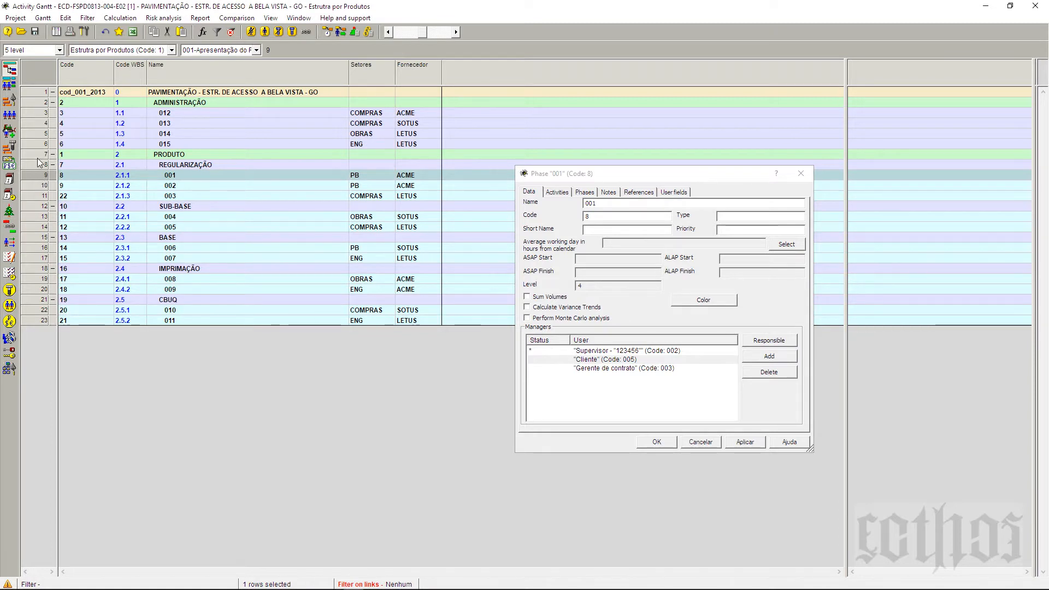
pyautogui.click(36, 155)
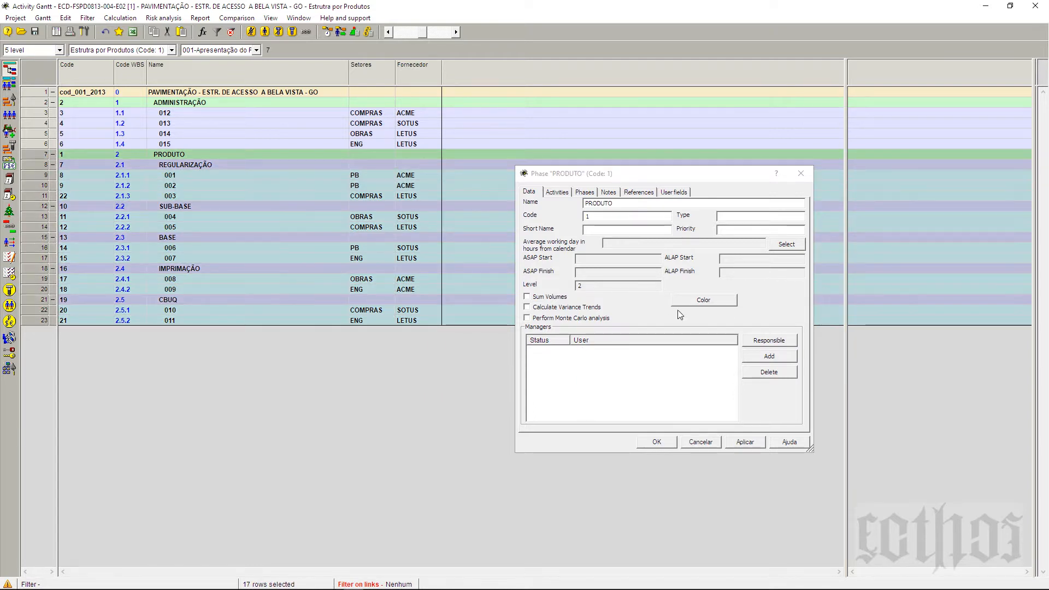
pyautogui.click(752, 357)
pyautogui.click(752, 357)
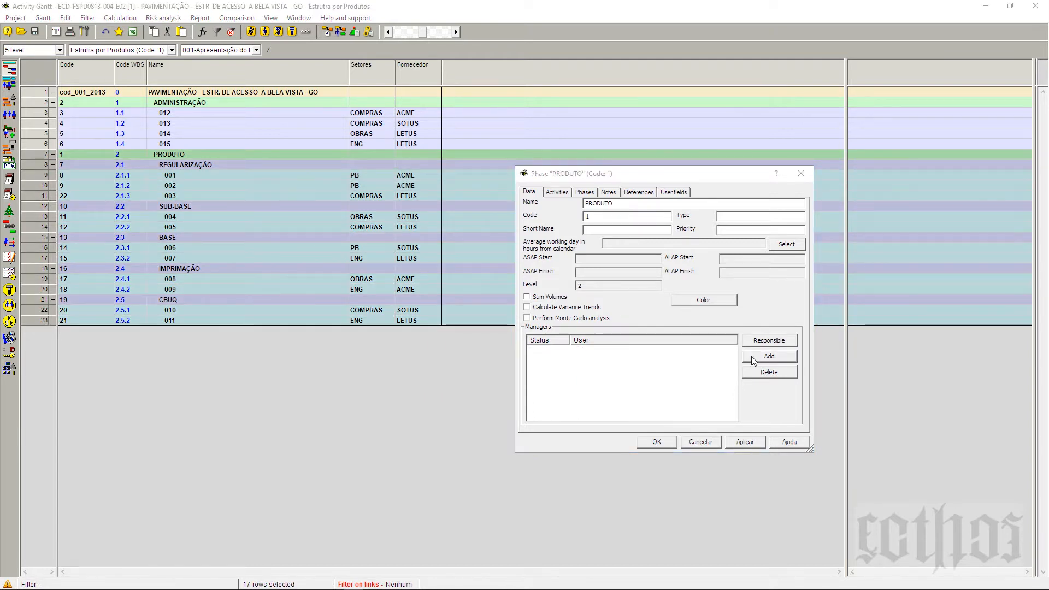
pyautogui.click(375, 288)
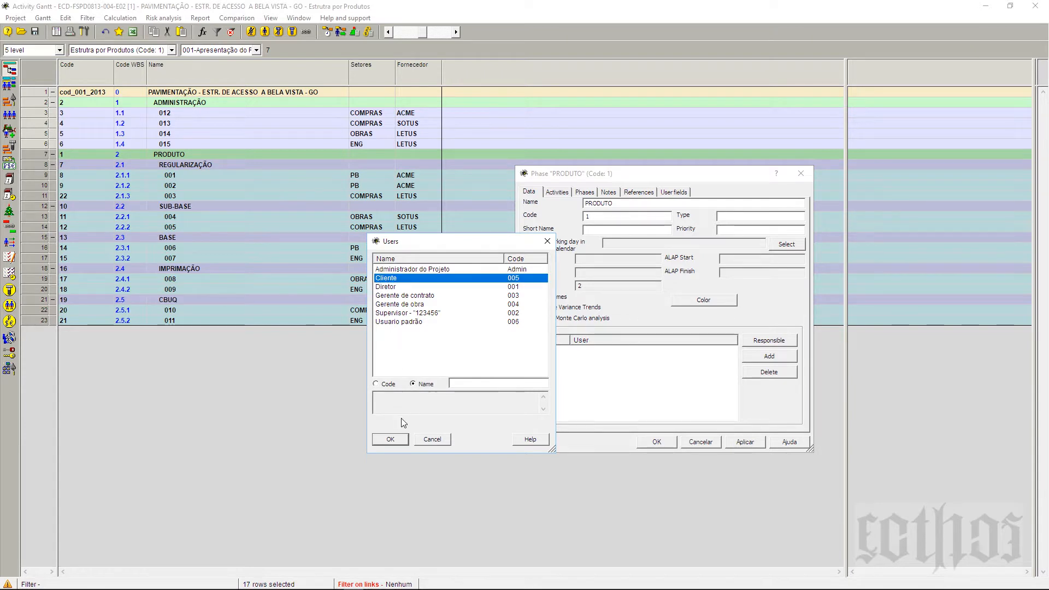
pyautogui.click(402, 439)
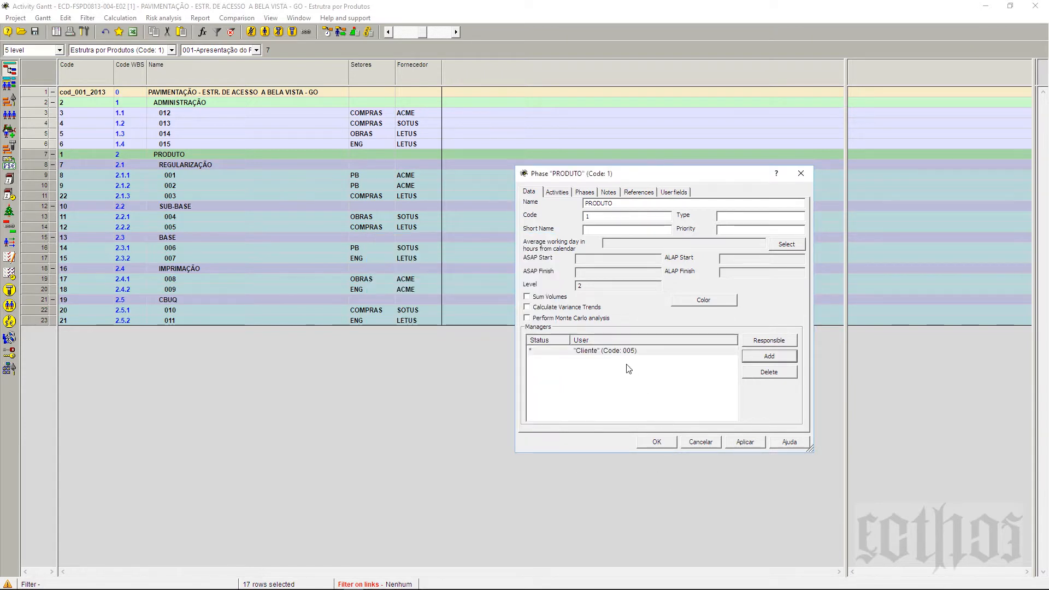
pyautogui.click(618, 352)
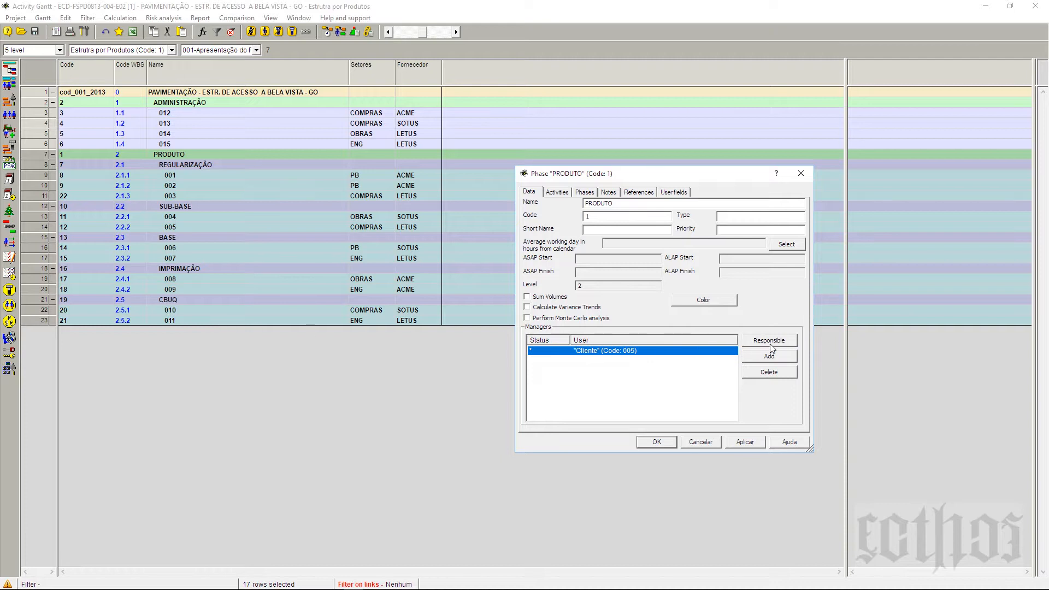
pyautogui.click(779, 376)
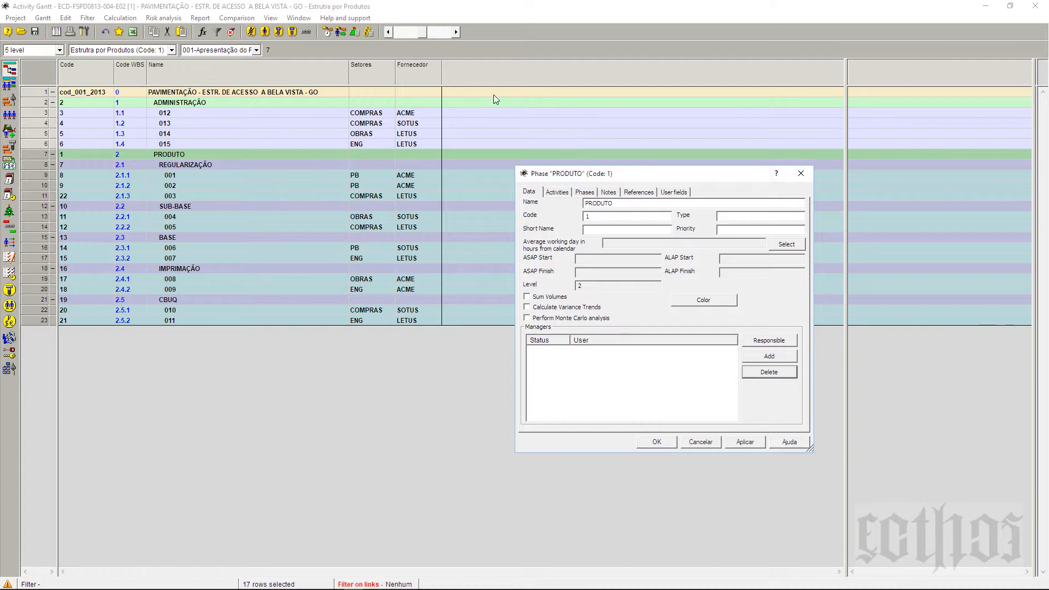
# Show the Manager field as a column after Fornecedor and widen it to fit the manager codes.
pyautogui.rightClick(463, 75)
pyautogui.click(475, 81)
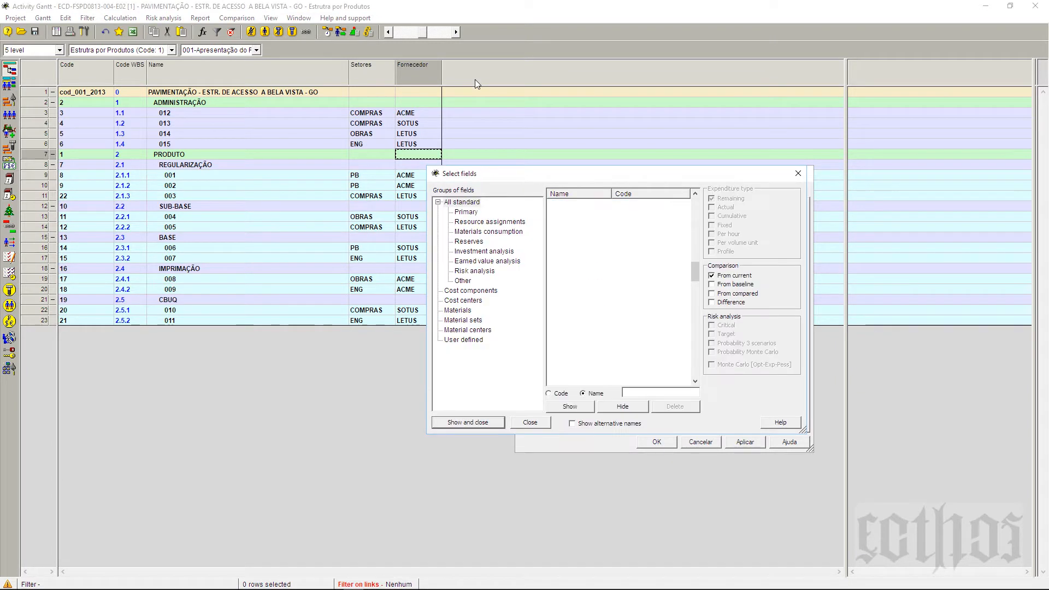
pyautogui.click(453, 422)
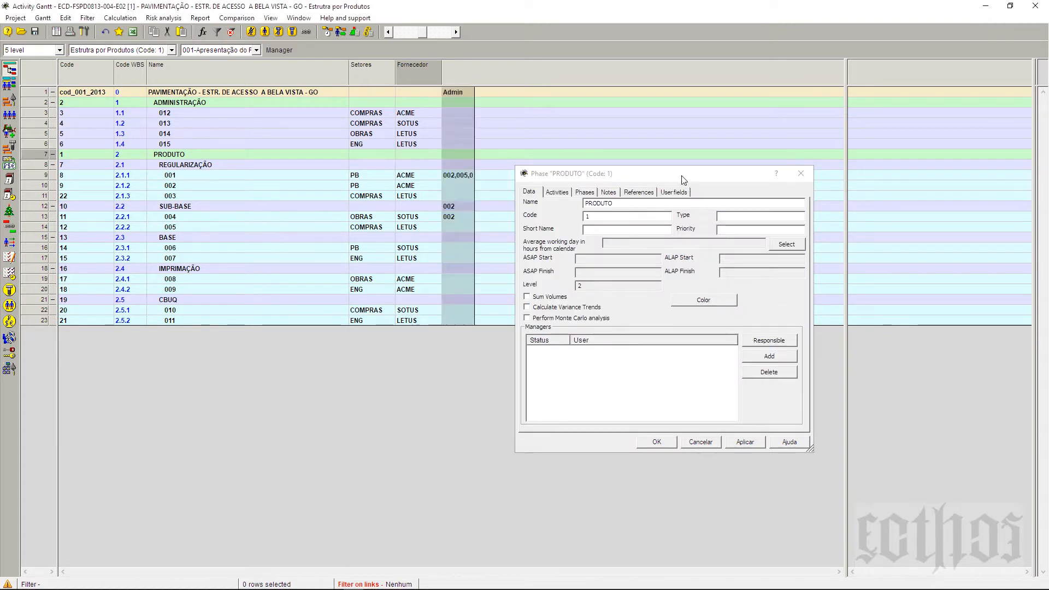
pyautogui.moveTo(684, 178); pyautogui.dragTo(754, 158)
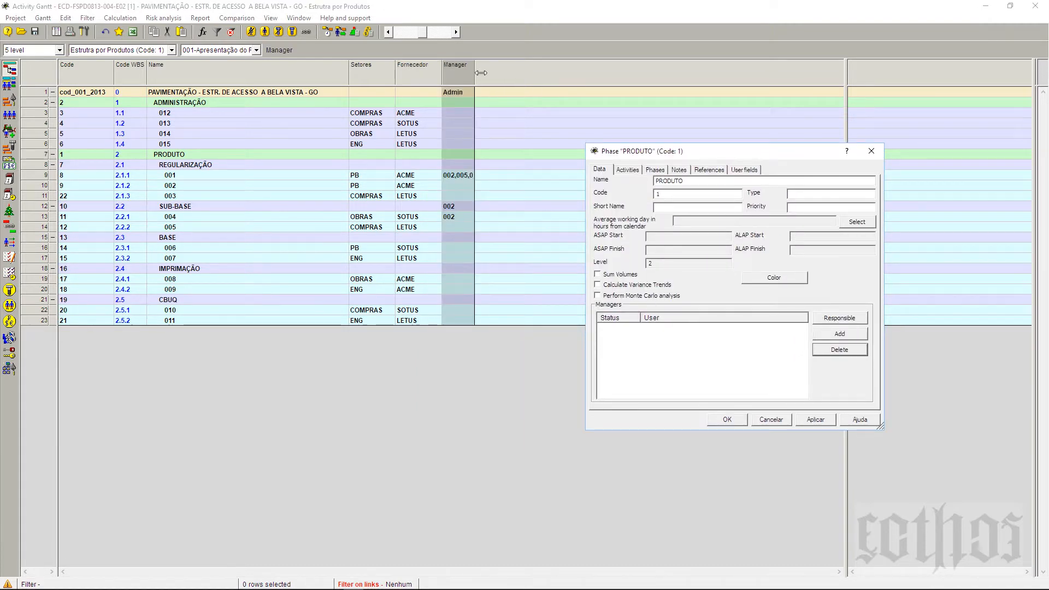
pyautogui.moveTo(474, 71); pyautogui.dragTo(501, 74)
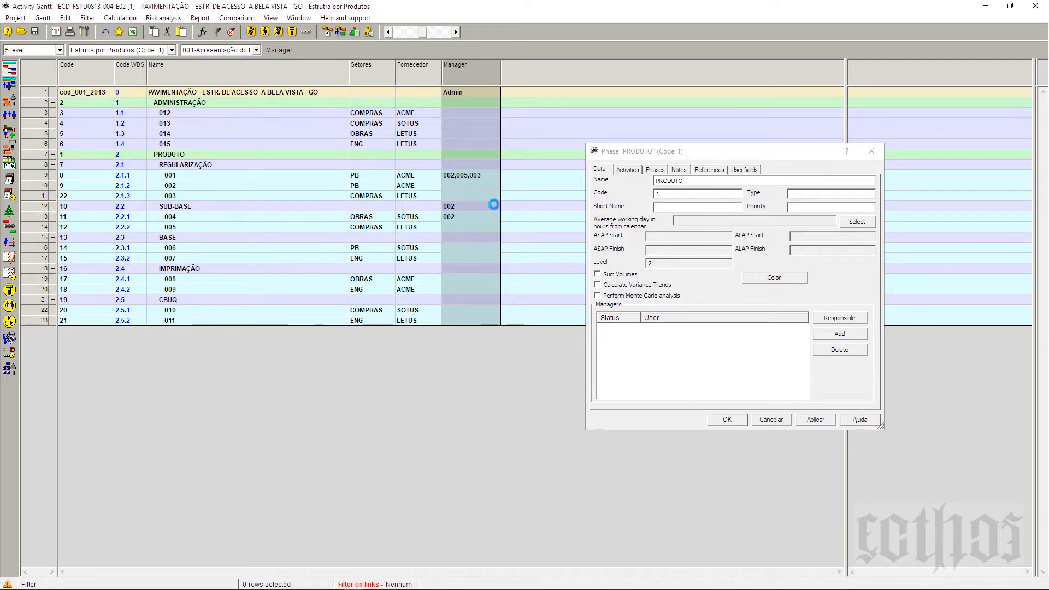
# Examine the SUB-BASE phase's properties: its manager, its included activities and its subordinate phases.
pyautogui.click(492, 205)
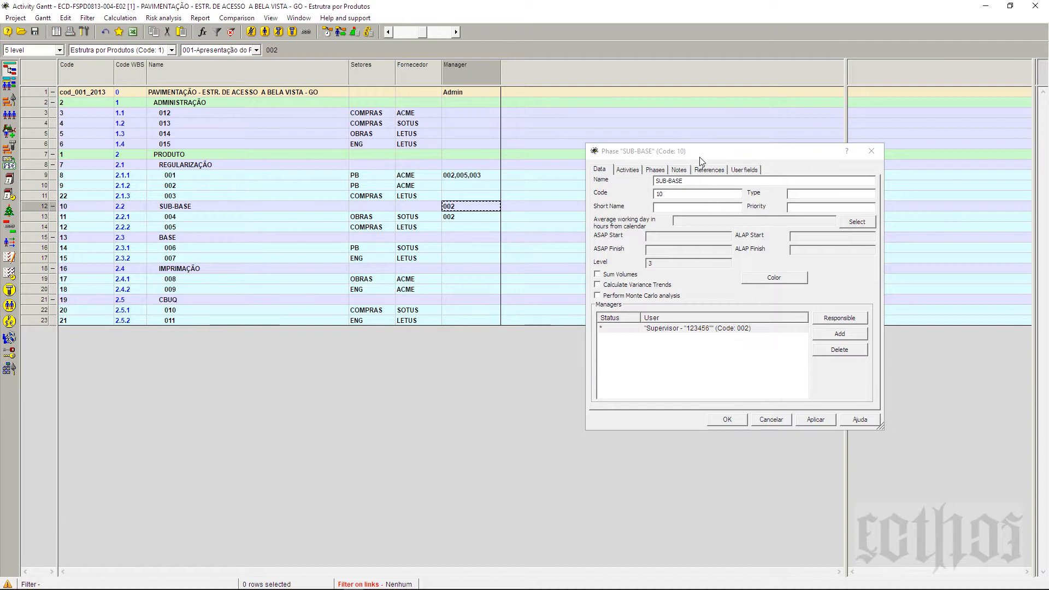
pyautogui.moveTo(700, 156); pyautogui.dragTo(659, 116)
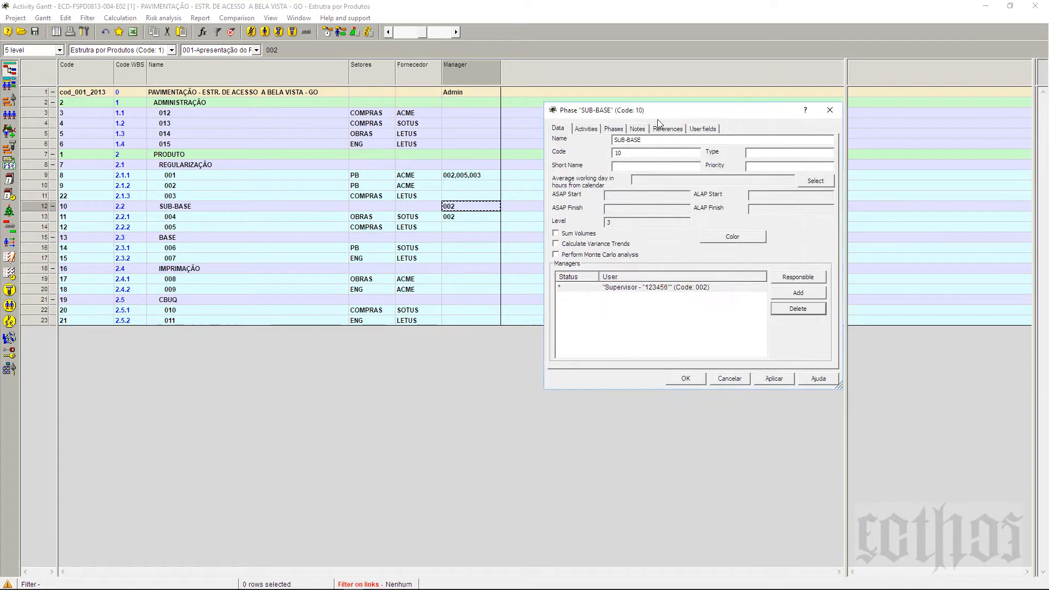
pyautogui.click(593, 131)
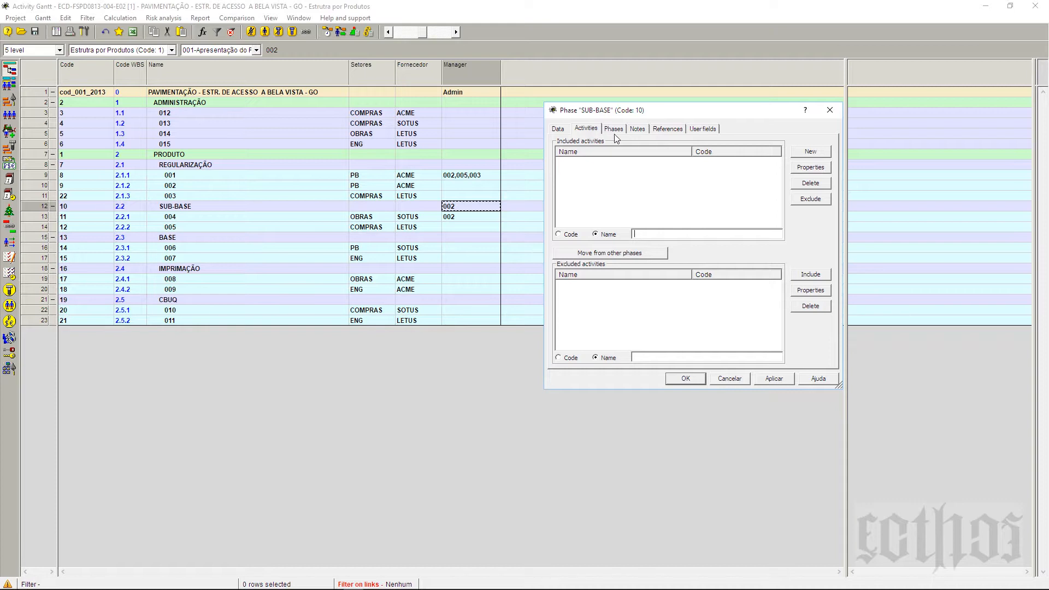
pyautogui.click(617, 129)
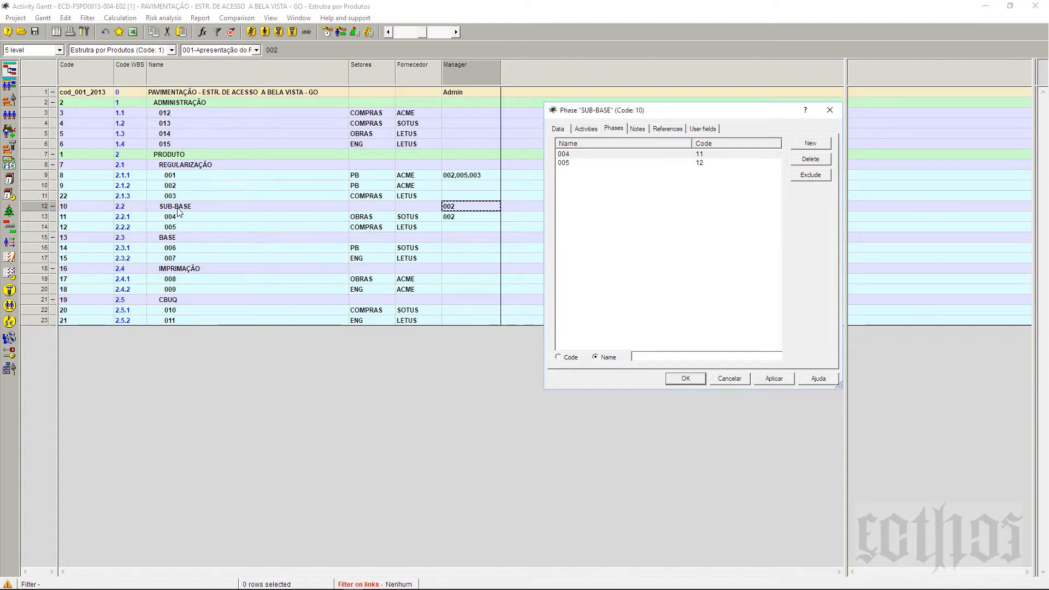
# Compare the subordinate phases listed for SUB-BASE with those of phases 001, 002 and 003, ending on SUB-BASE.
pyautogui.click(571, 163)
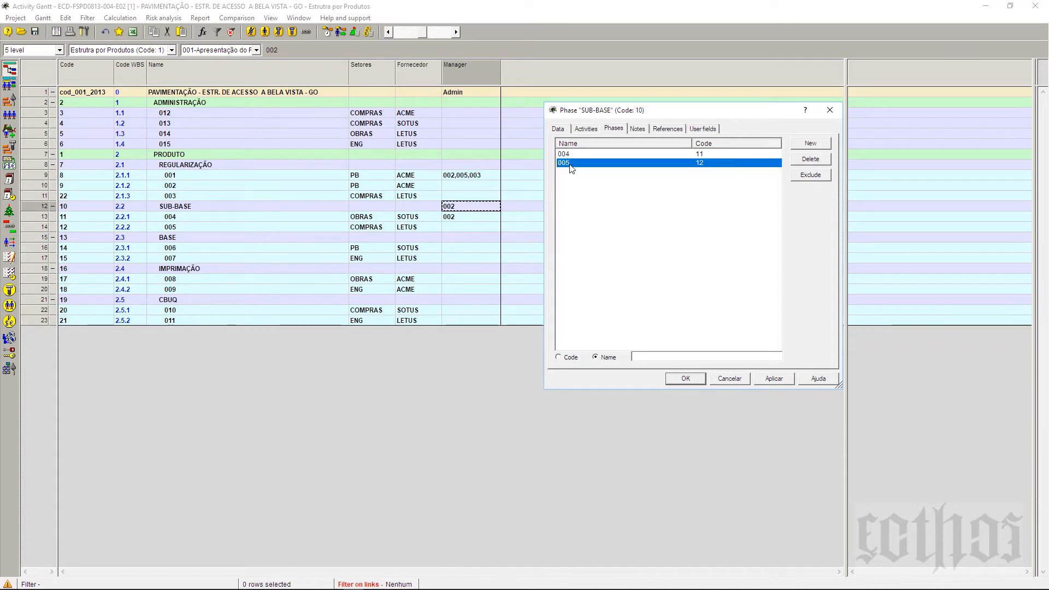
pyautogui.click(203, 176)
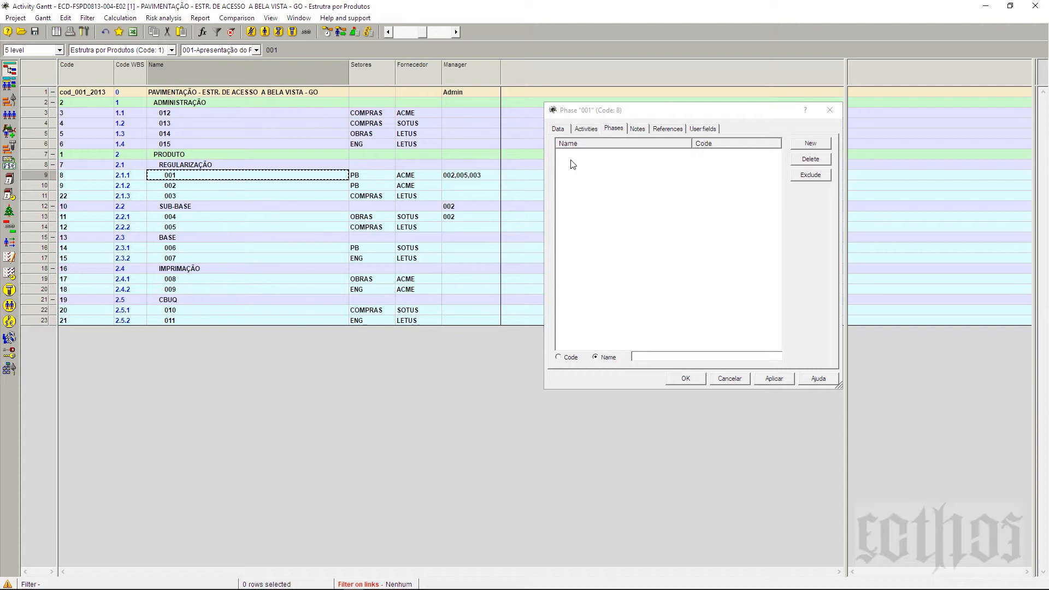
pyautogui.click(200, 189)
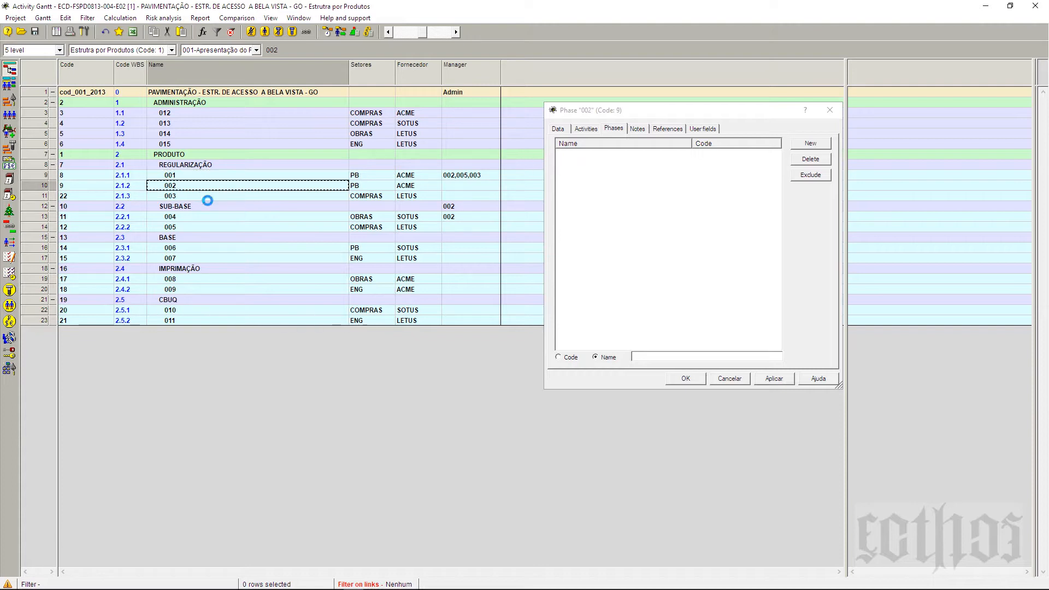
pyautogui.click(202, 196)
pyautogui.click(199, 178)
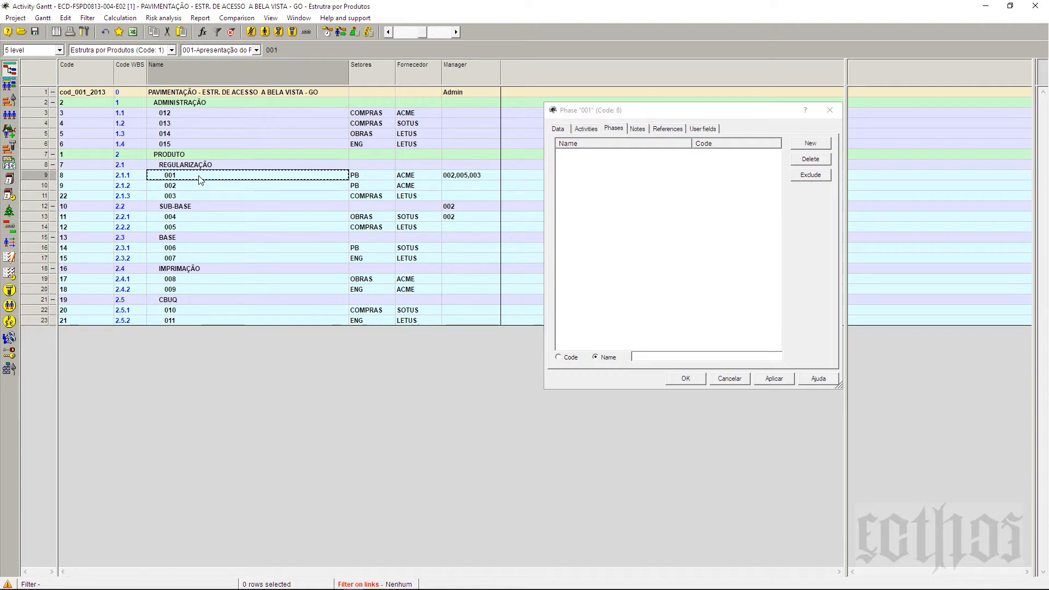
pyautogui.click(207, 209)
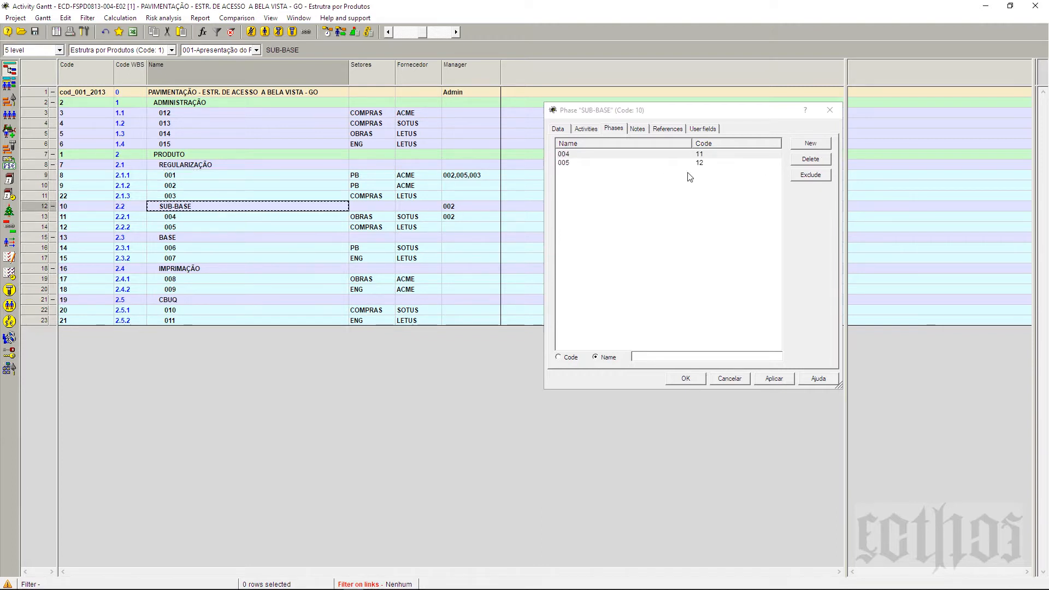
# Paste the description titled "1a Semana Regional de Doação de Sangue do Vale do Paraíba" into the SUB-BASE phase's notes.
pyautogui.click(636, 131)
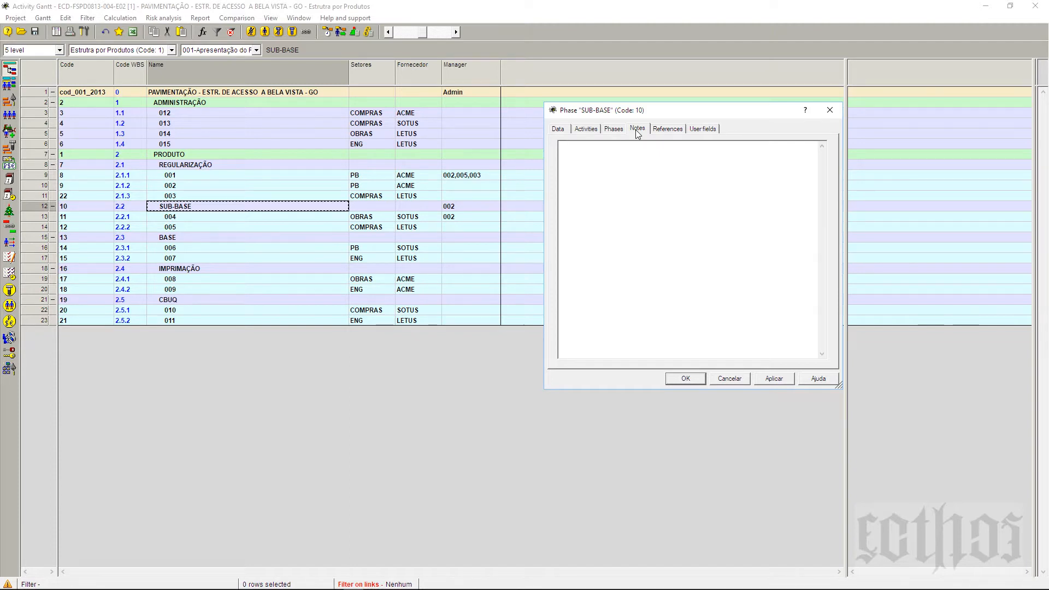
pyautogui.hotkey('ctrl', 'v')
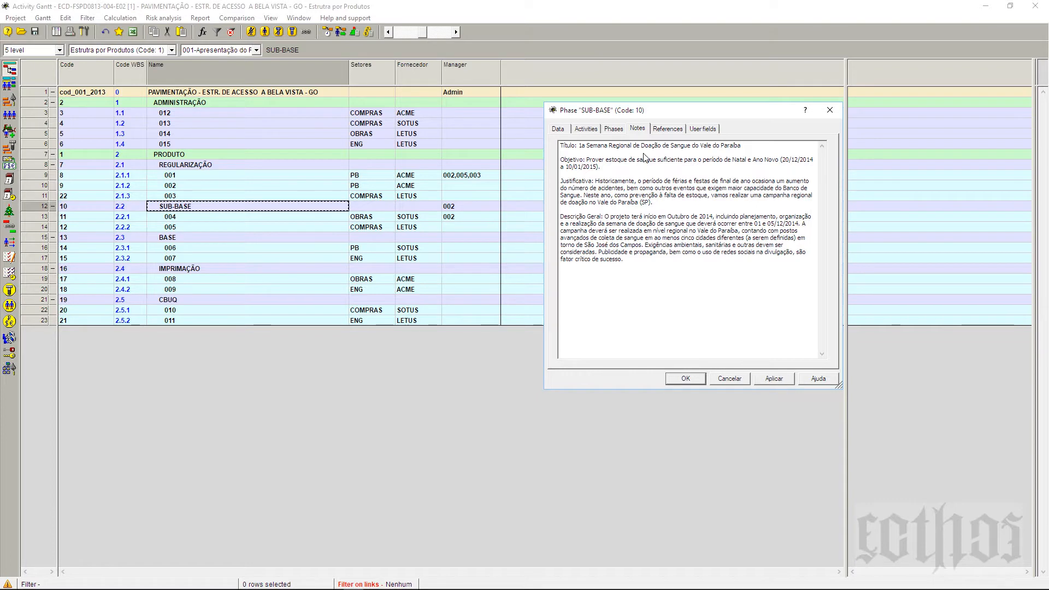
pyautogui.moveTo(663, 118); pyautogui.dragTo(745, 163)
# Show the Notes field as a column after Manager in the activity table.
pyautogui.rightClick(517, 71)
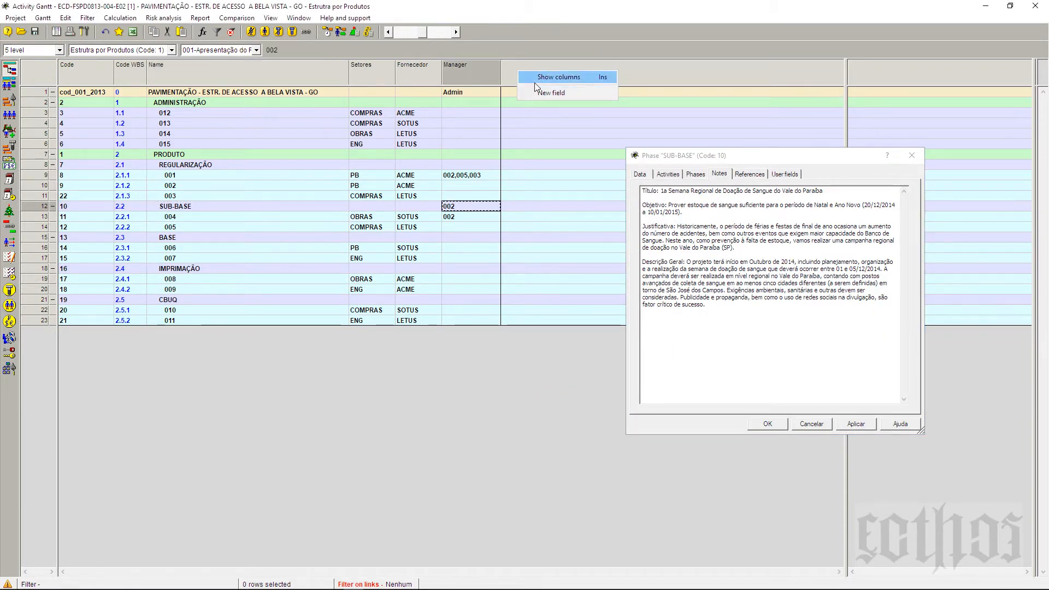
pyautogui.click(534, 82)
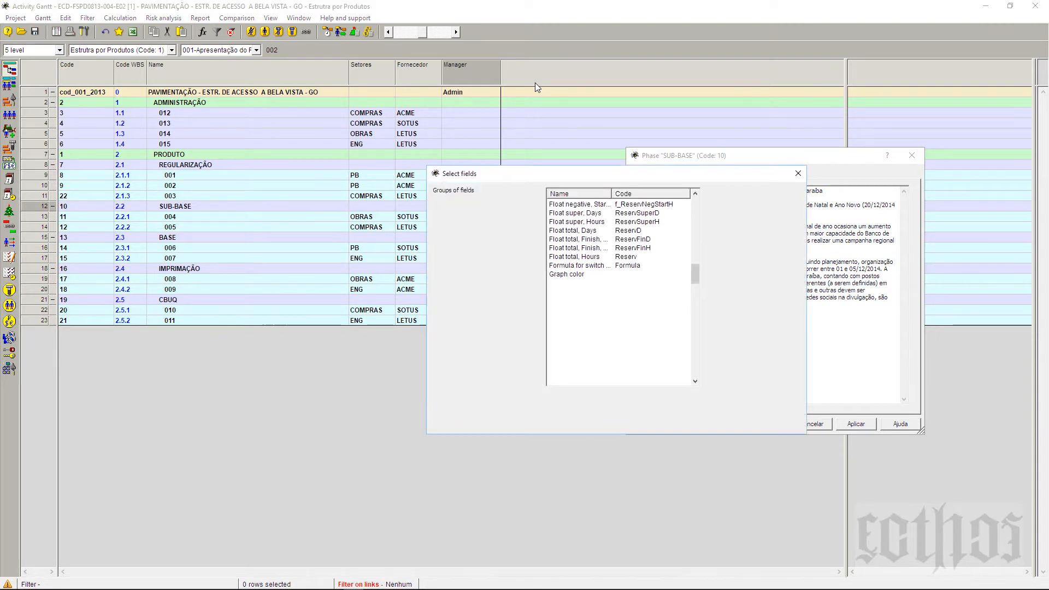
pyautogui.scroll(-4, 591, 293)
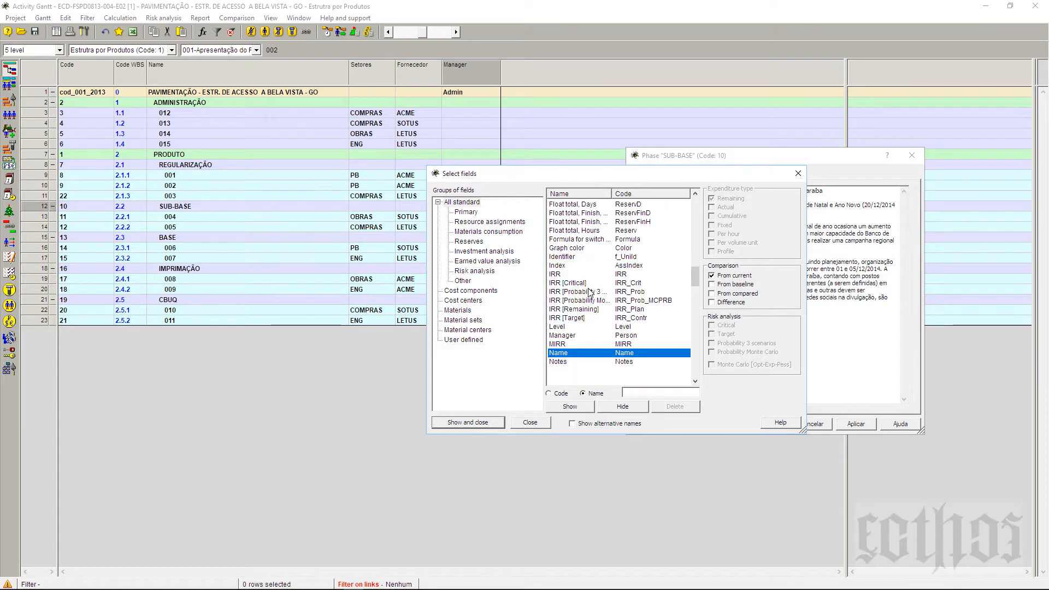
pyautogui.click(564, 292)
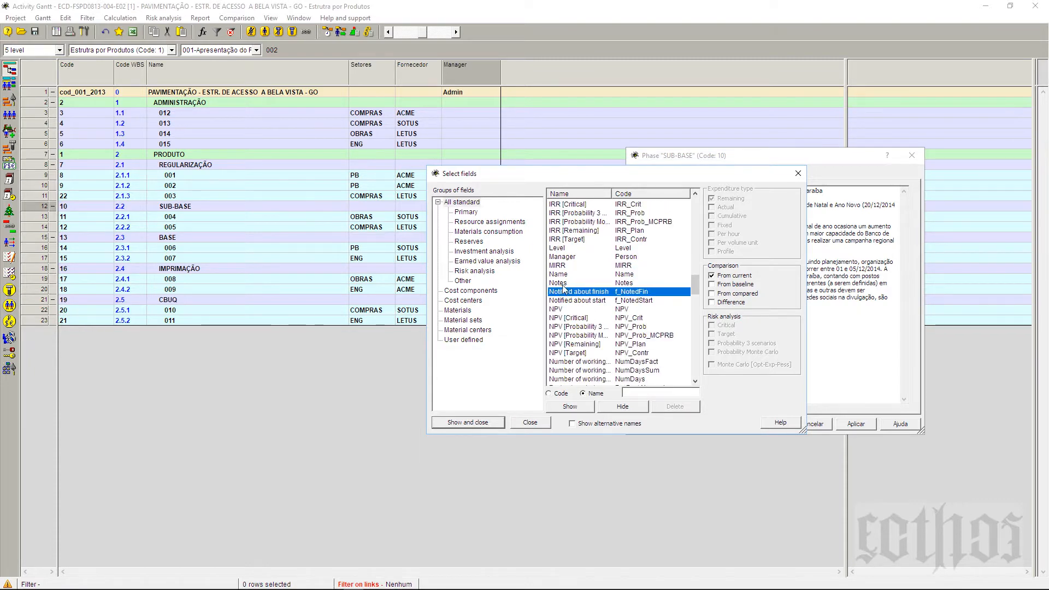
pyautogui.click(564, 283)
pyautogui.click(487, 424)
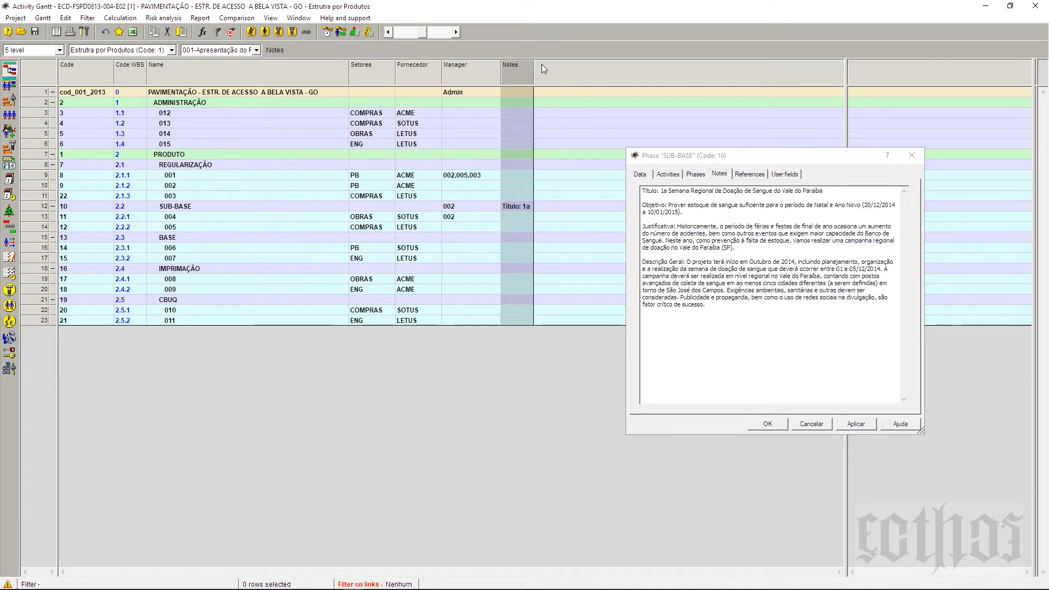
# Widen the Notes column and narrow the Code WBS column so its heading wraps onto two lines.
pyautogui.moveTo(534, 65); pyautogui.dragTo(577, 66)
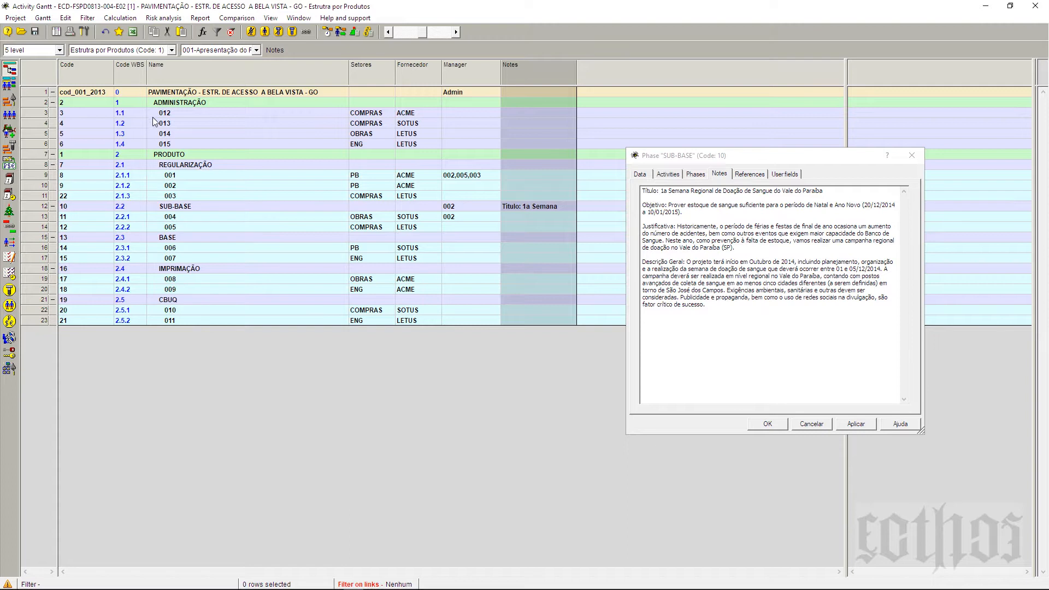
pyautogui.moveTo(146, 78); pyautogui.dragTo(129, 87)
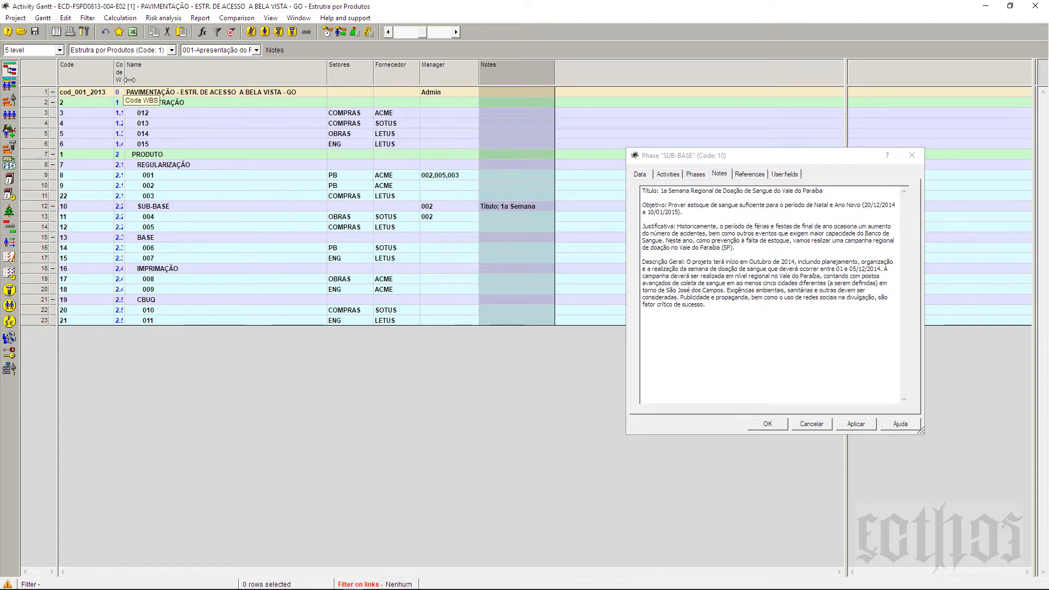
pyautogui.moveTo(130, 80); pyautogui.dragTo(138, 77)
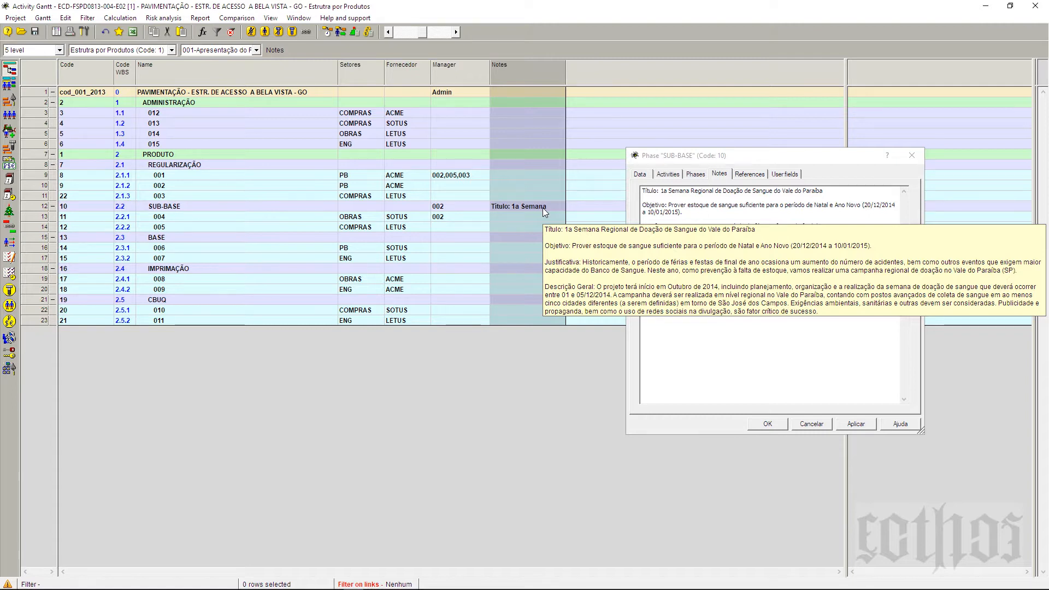
# Start a new reference for the SUB-BASE phase, keeping its properties dialog clear of the Notes column.
pyautogui.click(743, 268)
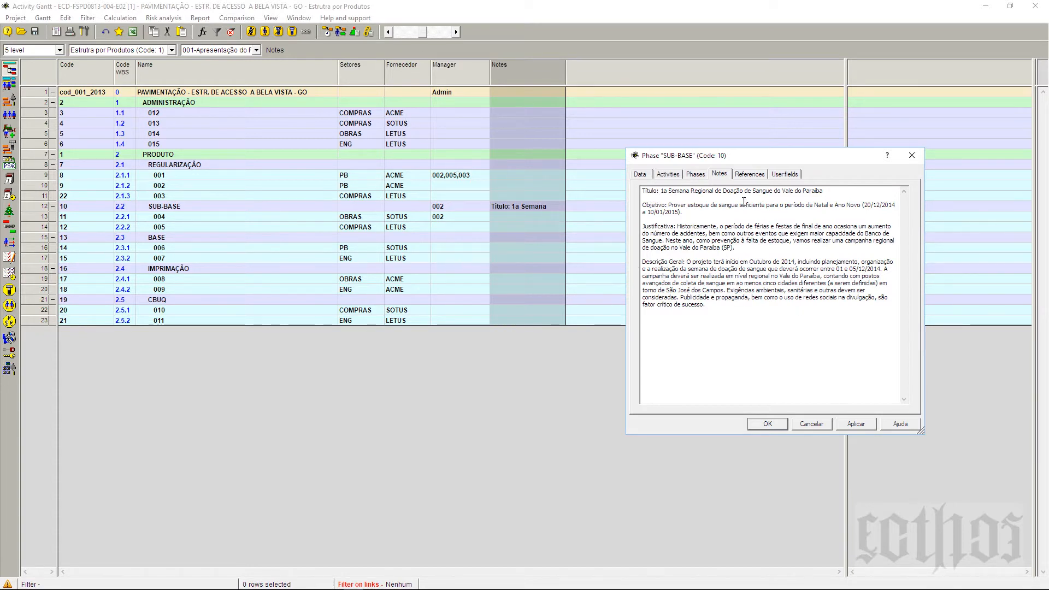
pyautogui.click(750, 174)
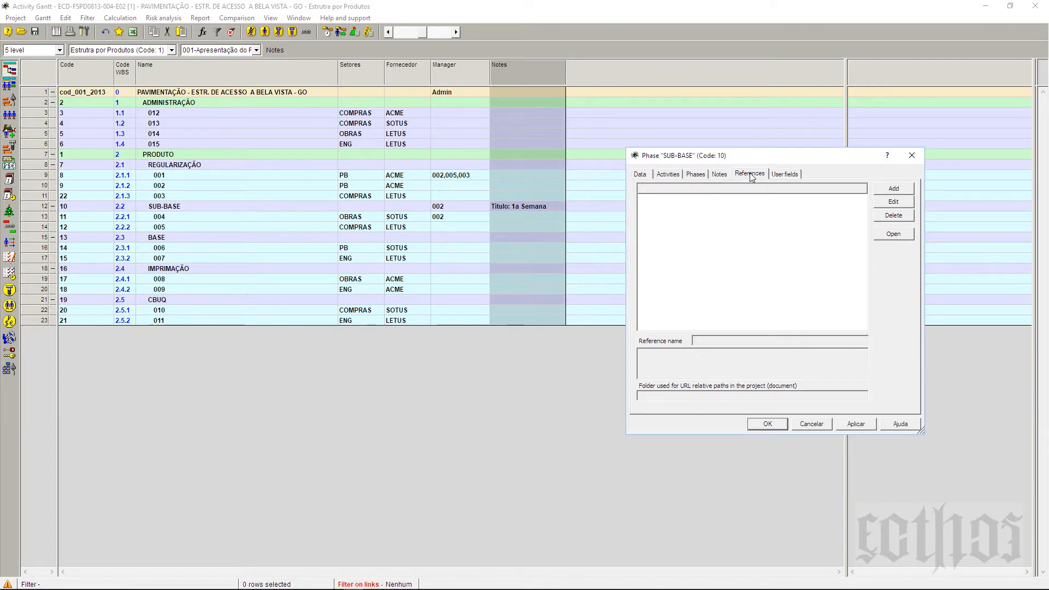
pyautogui.moveTo(768, 159); pyautogui.dragTo(245, 250)
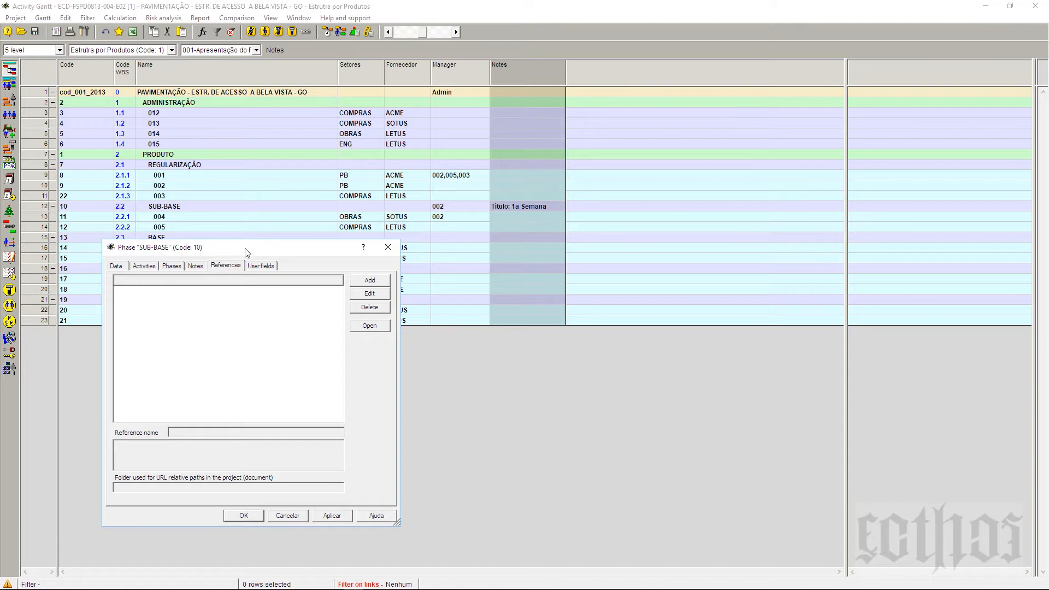
pyautogui.click(368, 282)
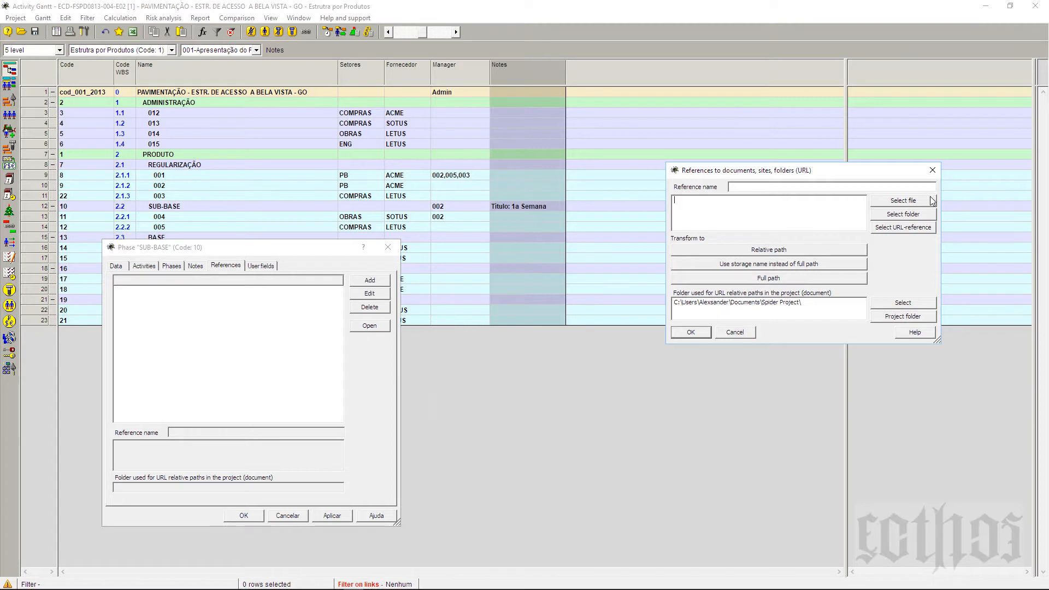
# Name the new reference doc01 and link it to the file resgate.txt on the desktop.
pyautogui.click(926, 204)
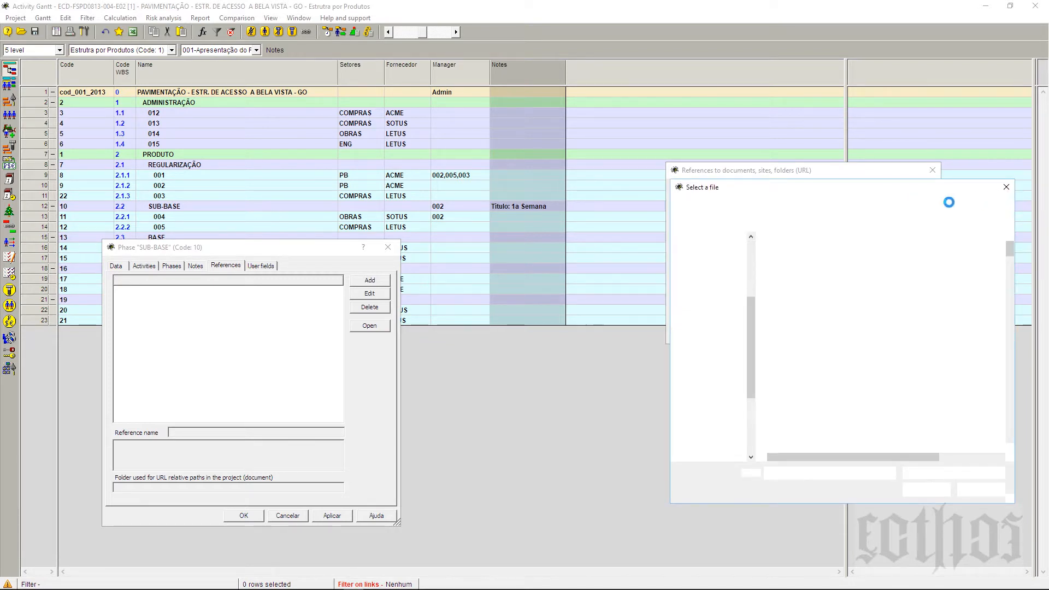
pyautogui.press('Escape')
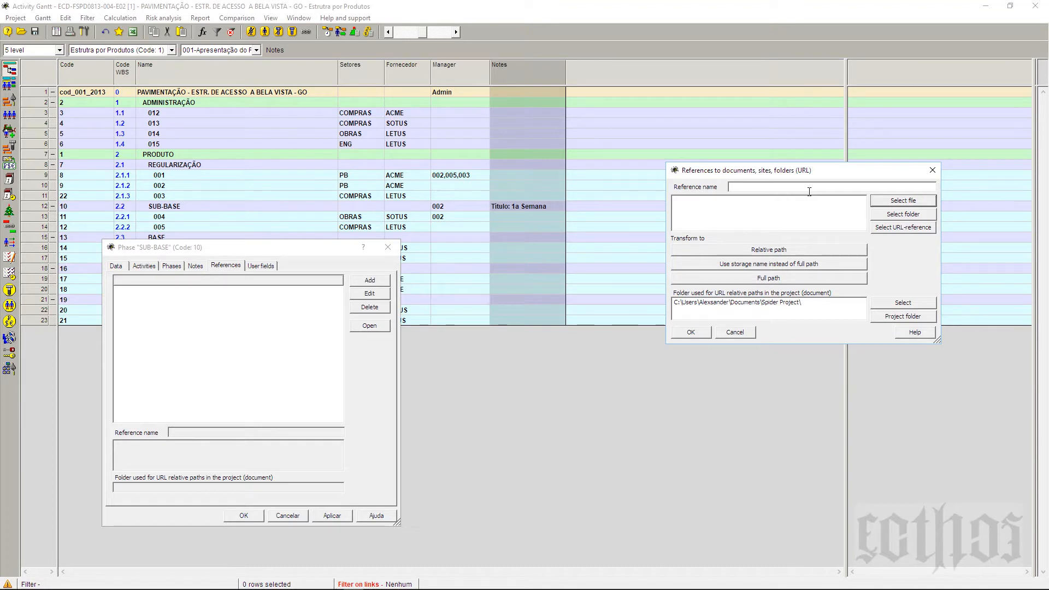
pyautogui.click(810, 188)
pyautogui.write('doc01')
pyautogui.click(882, 204)
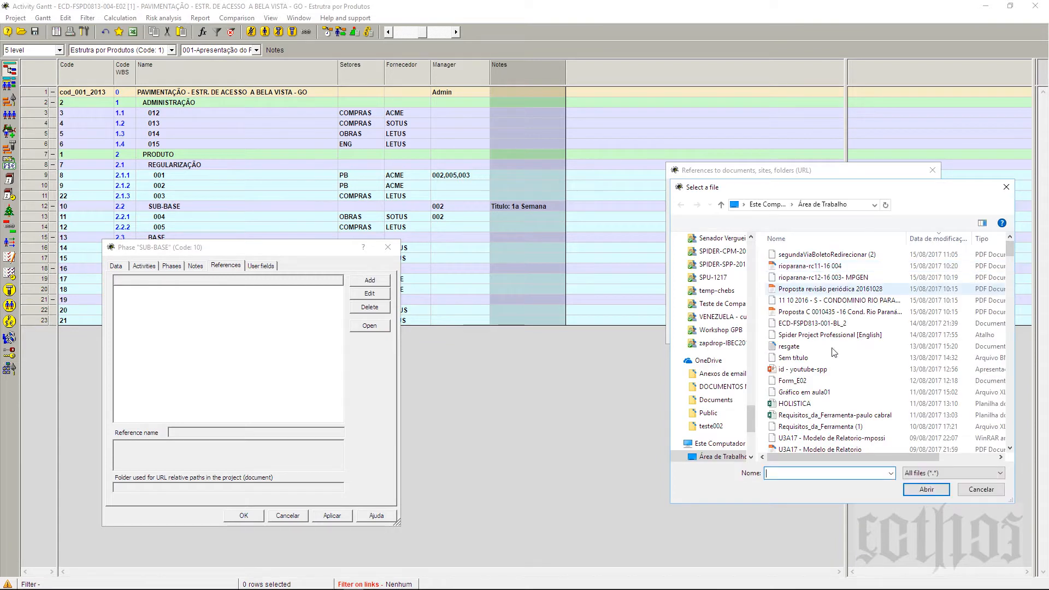
pyautogui.click(801, 347)
pyautogui.click(926, 490)
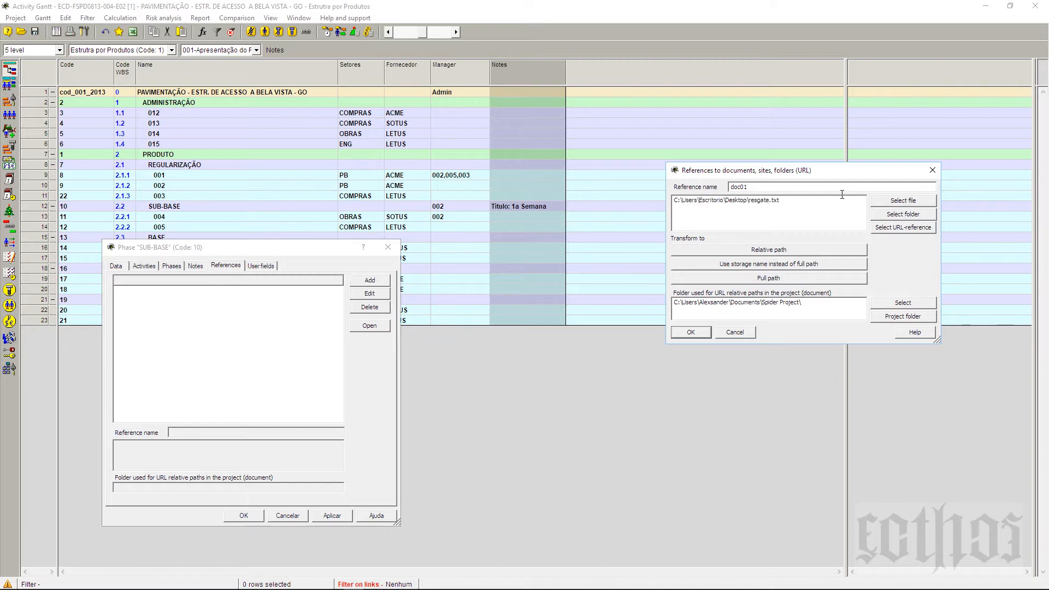
# Rename the reference as doc02 and link it to the file a22.png on the desktop.
pyautogui.click(897, 205)
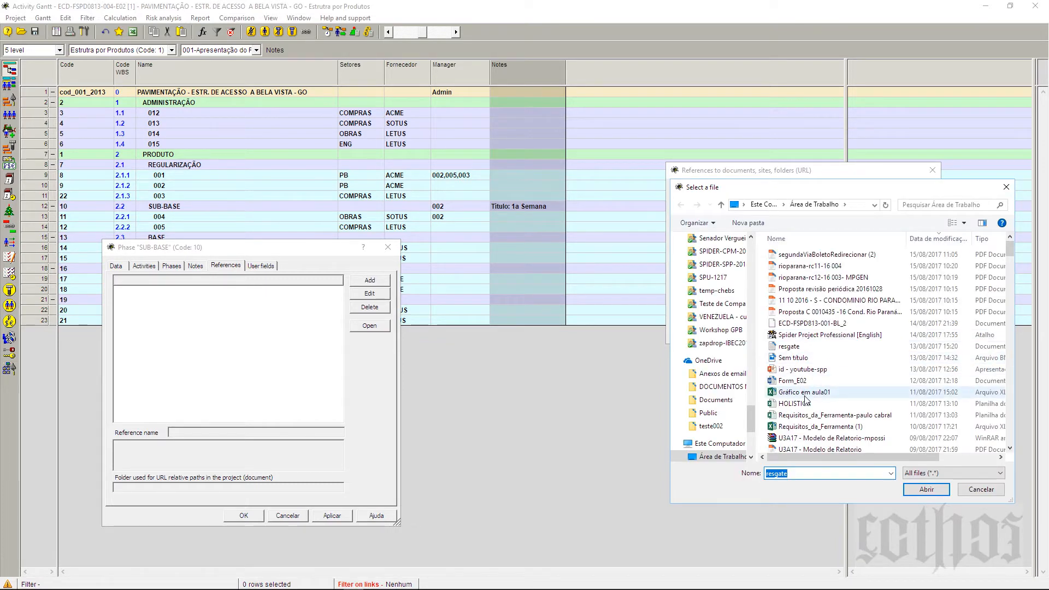
pyautogui.scroll(-4, 815, 372)
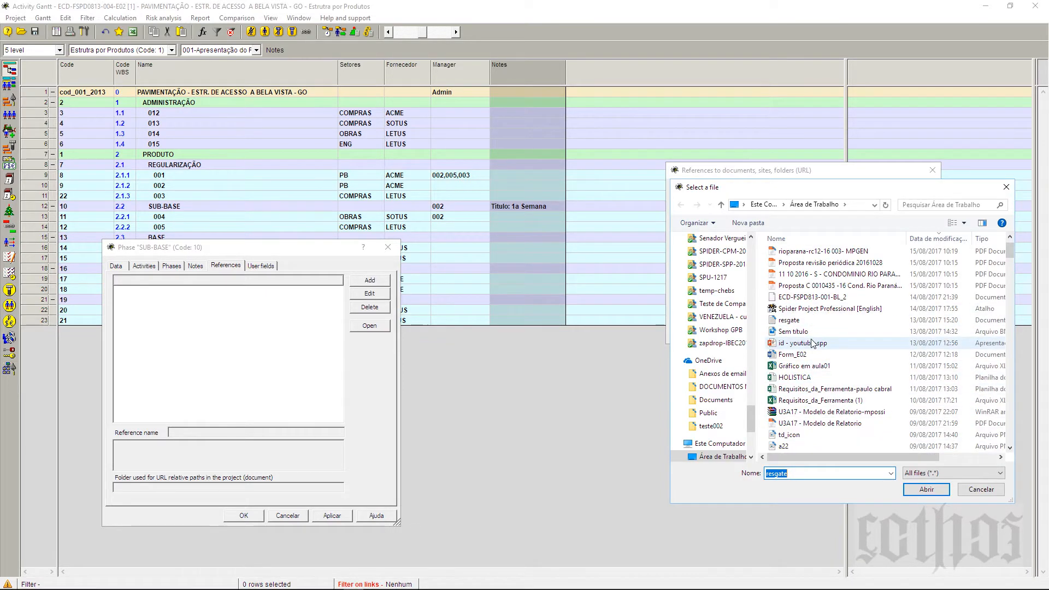
pyautogui.scroll(2, 815, 335)
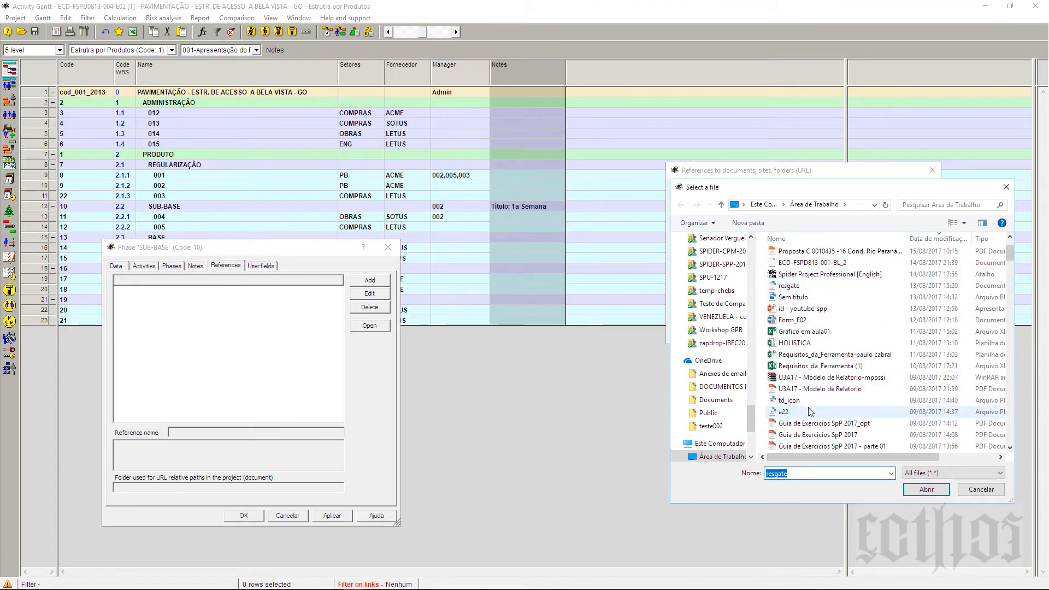
pyautogui.click(923, 490)
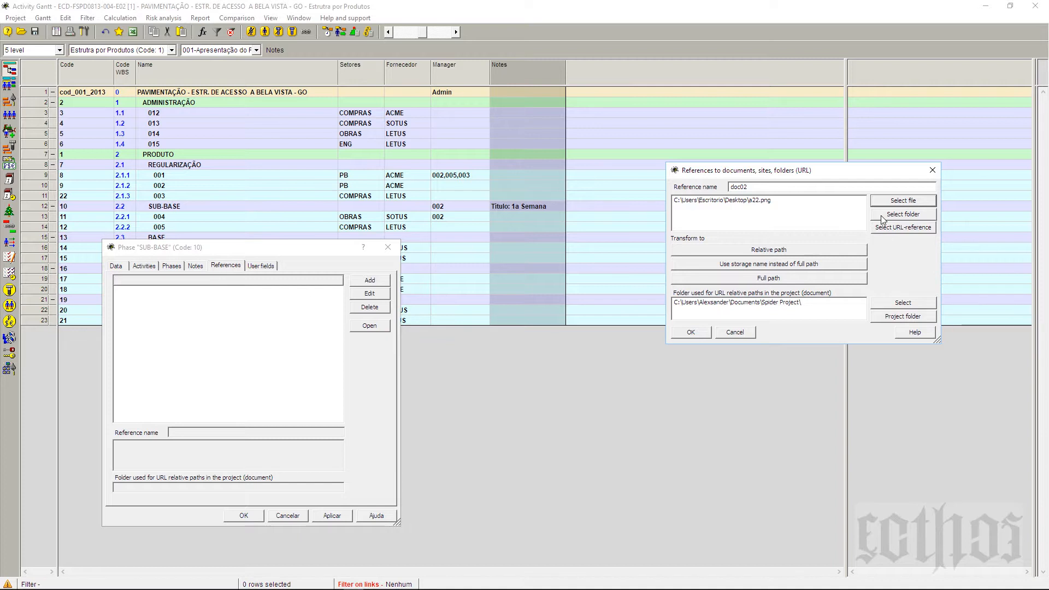
# Link the reference to the folder "VENEZUELA - curso de custos spider" in D:\Dropbox and add it to the SUB-BASE phase.
pyautogui.click(883, 218)
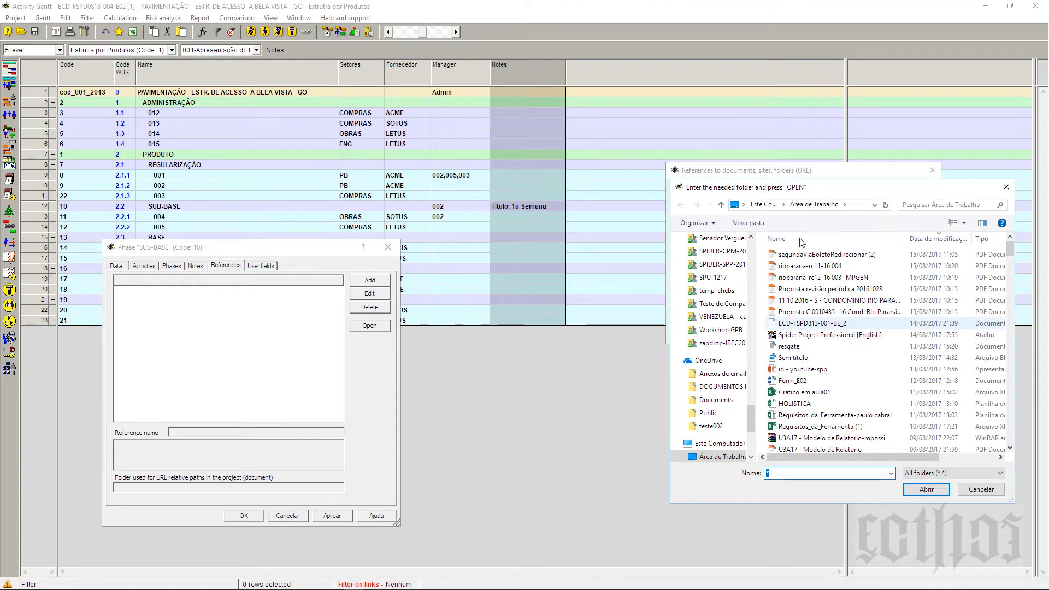
pyautogui.click(734, 321)
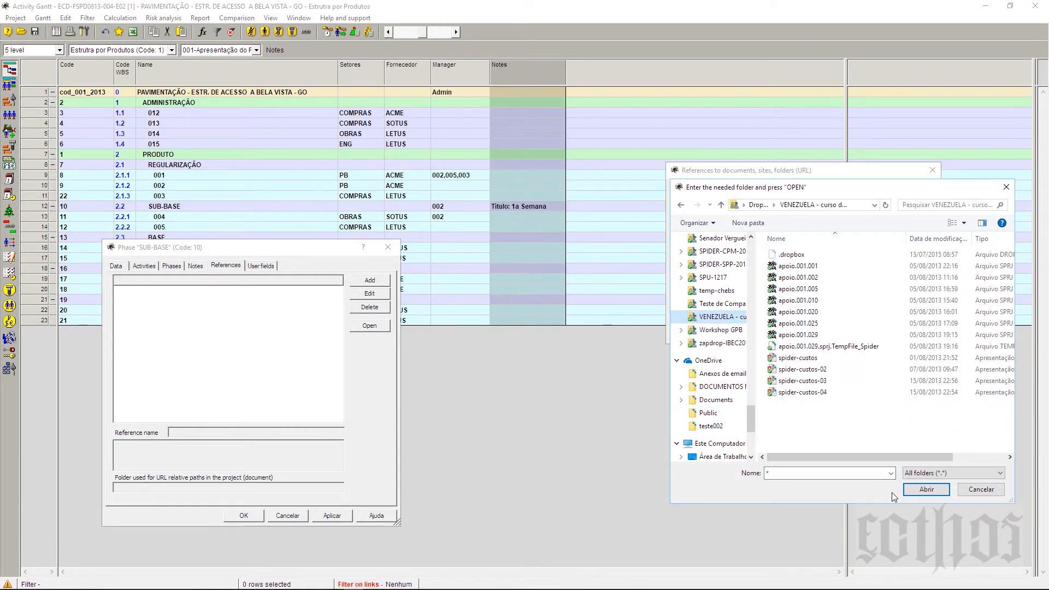
pyautogui.click(925, 491)
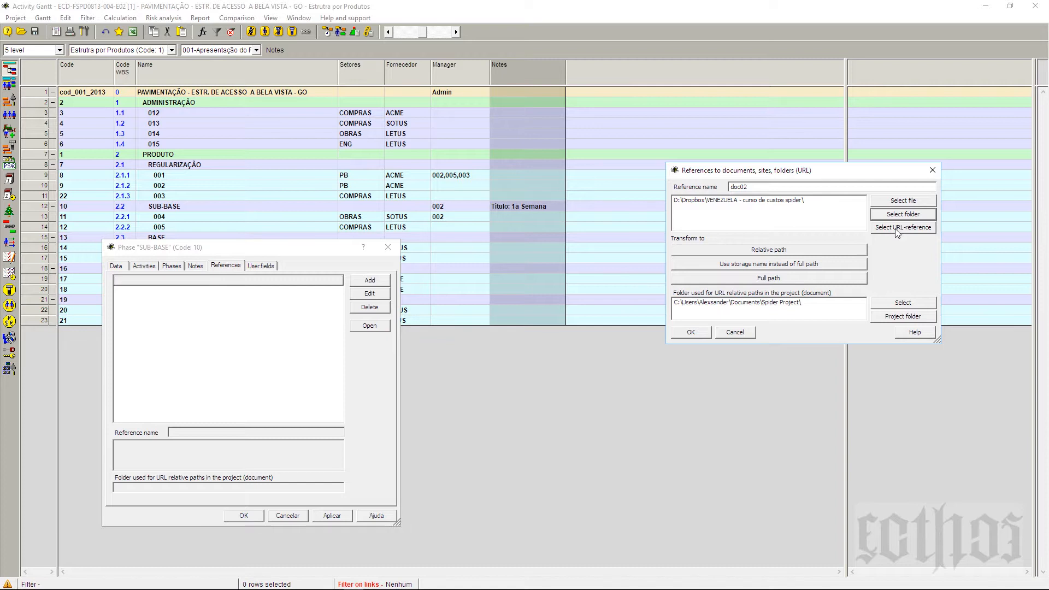
pyautogui.click(692, 333)
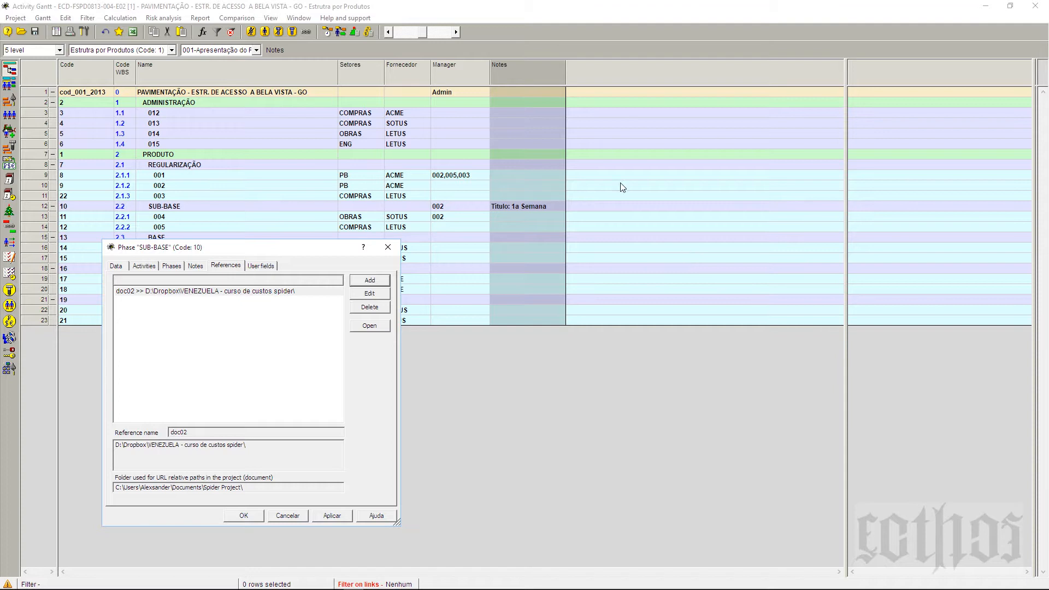
# Show the "References to documents, sites, folders (URL)" field as a column after Notes and widen it slightly.
pyautogui.rightClick(585, 76)
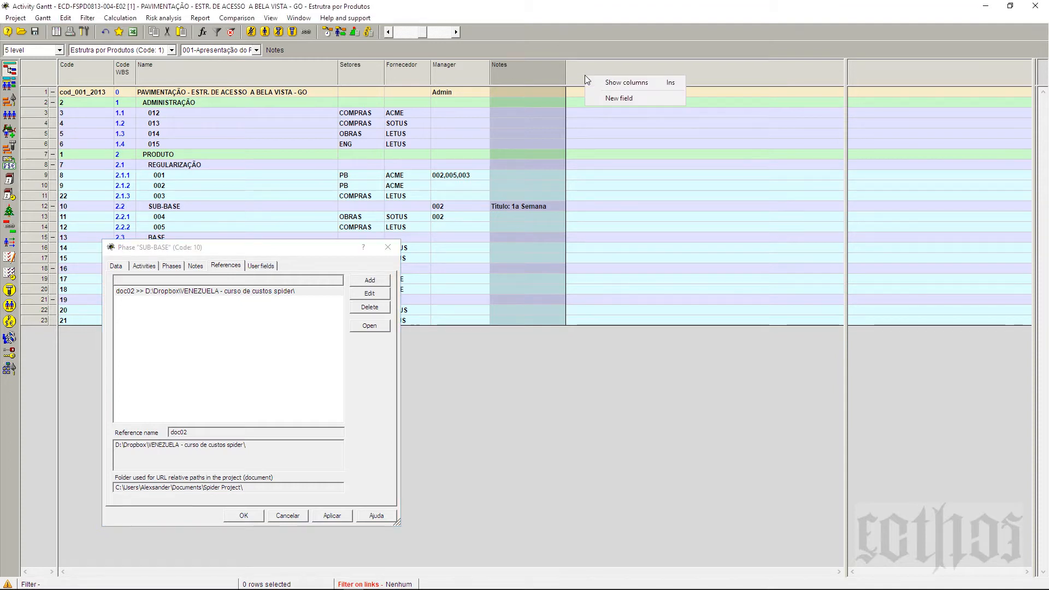
pyautogui.click(601, 84)
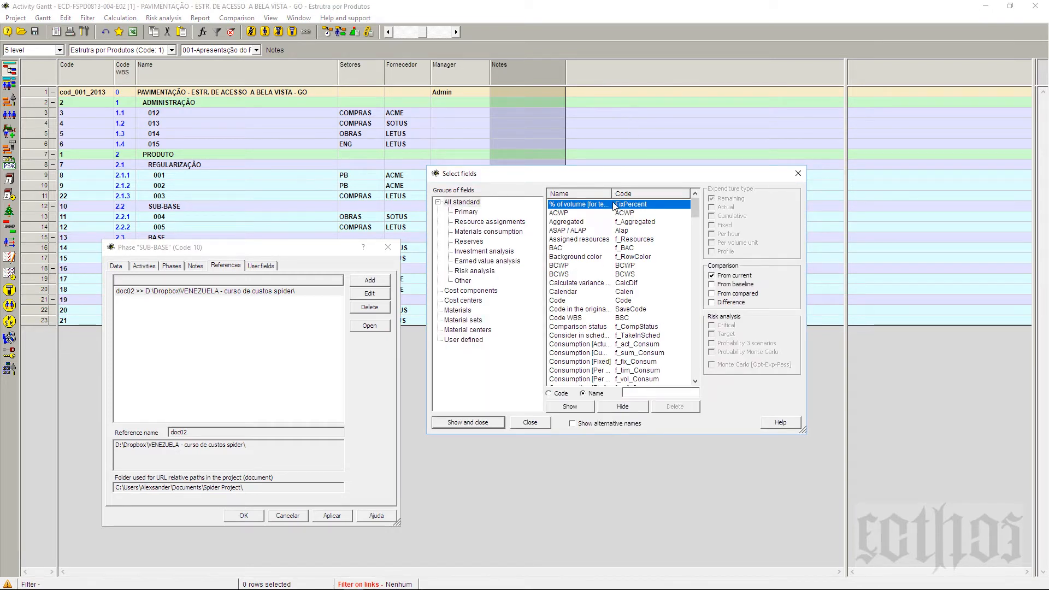
pyautogui.press('r')
pyautogui.scroll(-1, 576, 305)
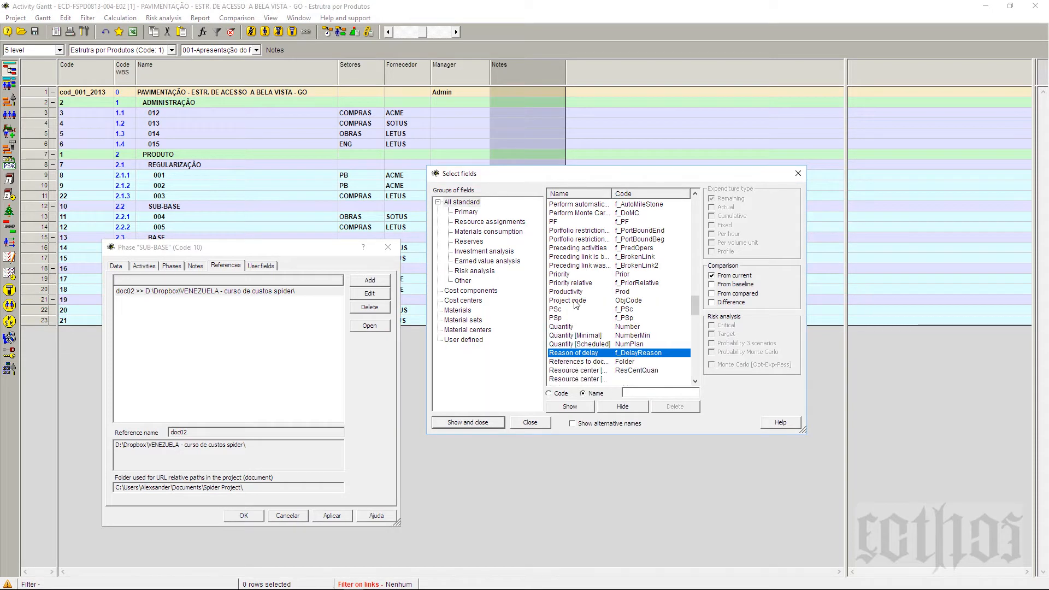
pyautogui.scroll(-2, 577, 305)
pyautogui.click(577, 309)
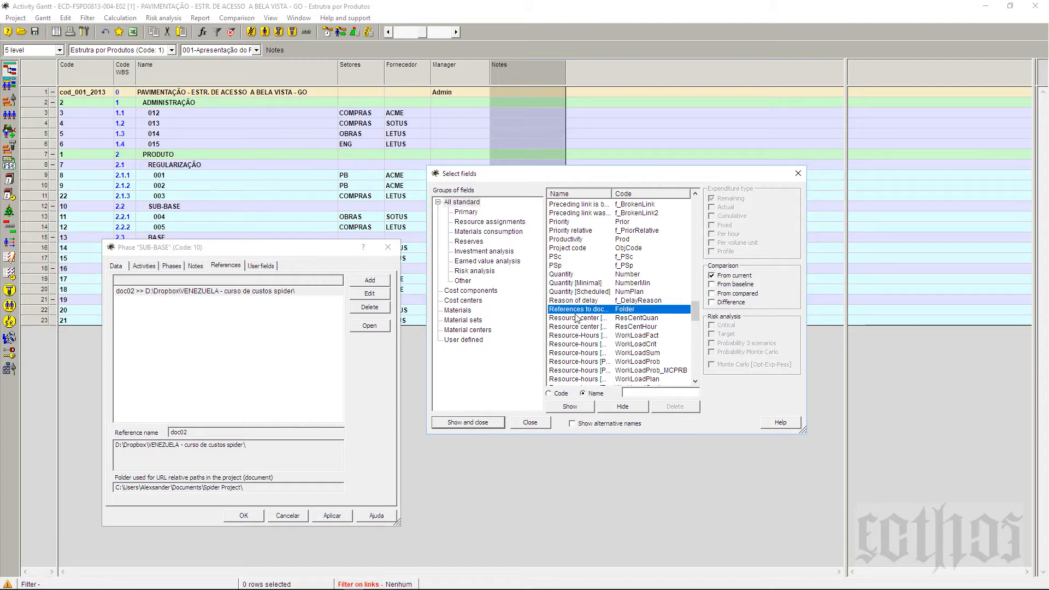
pyautogui.click(488, 423)
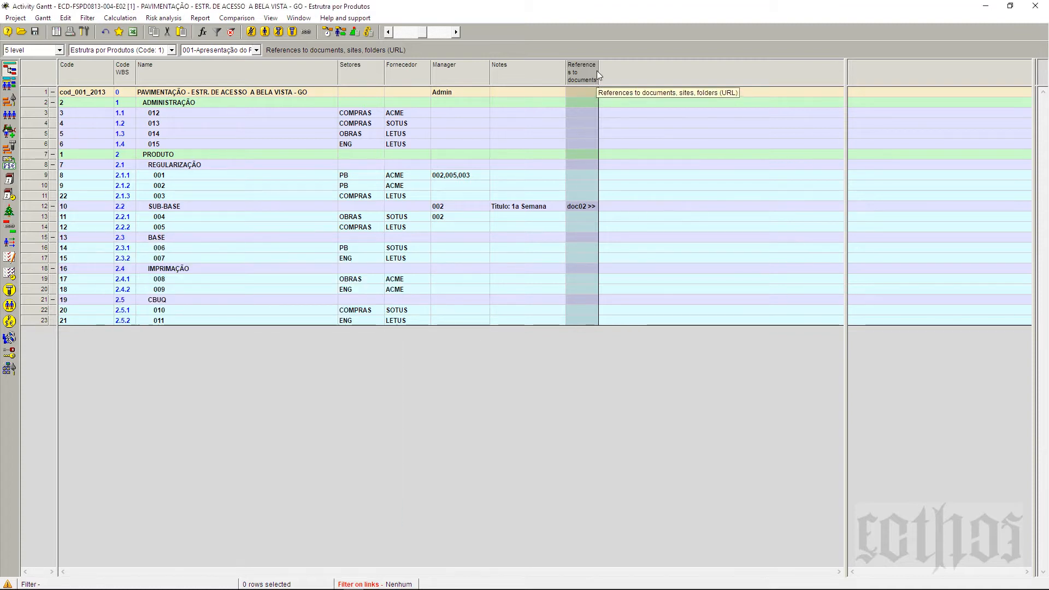
pyautogui.moveTo(598, 70); pyautogui.dragTo(607, 71)
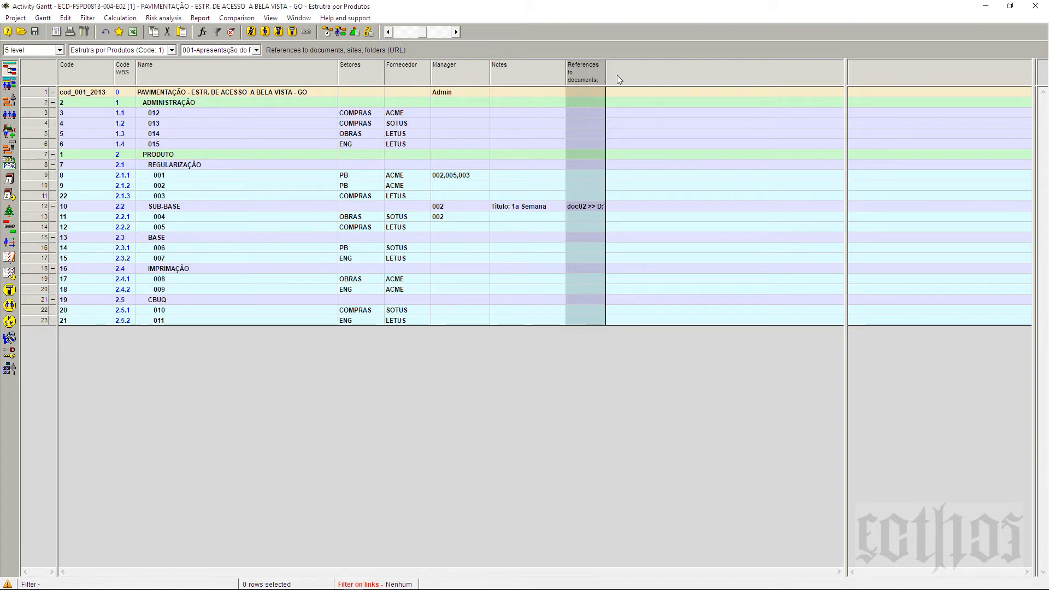
# Open the folder linked in SUB-BASE's references cell to check it, and close the folder window again.
pyautogui.click(586, 206)
pyautogui.rightClick(586, 207)
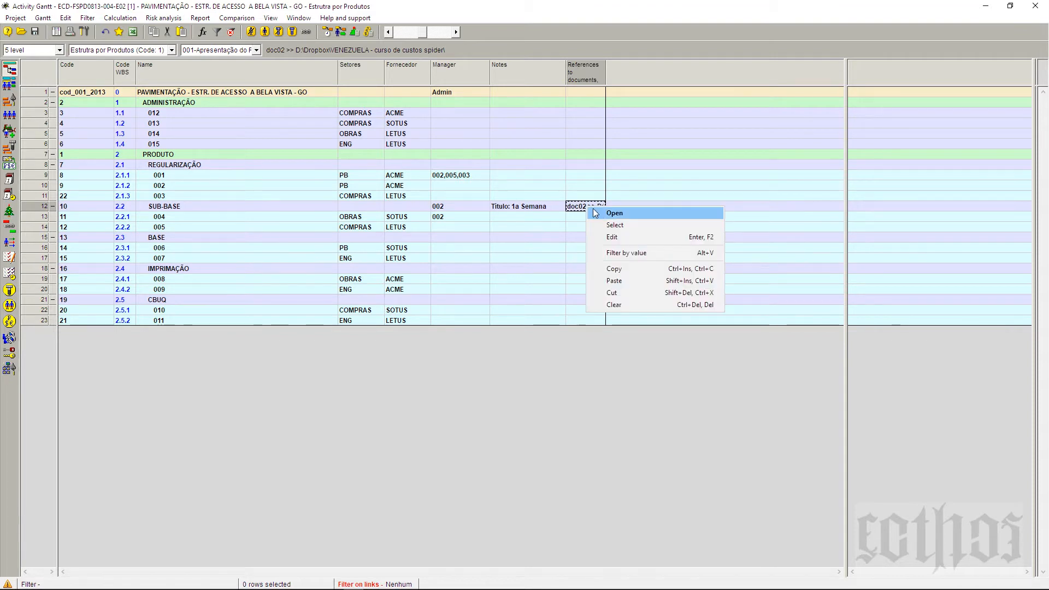
pyautogui.click(625, 236)
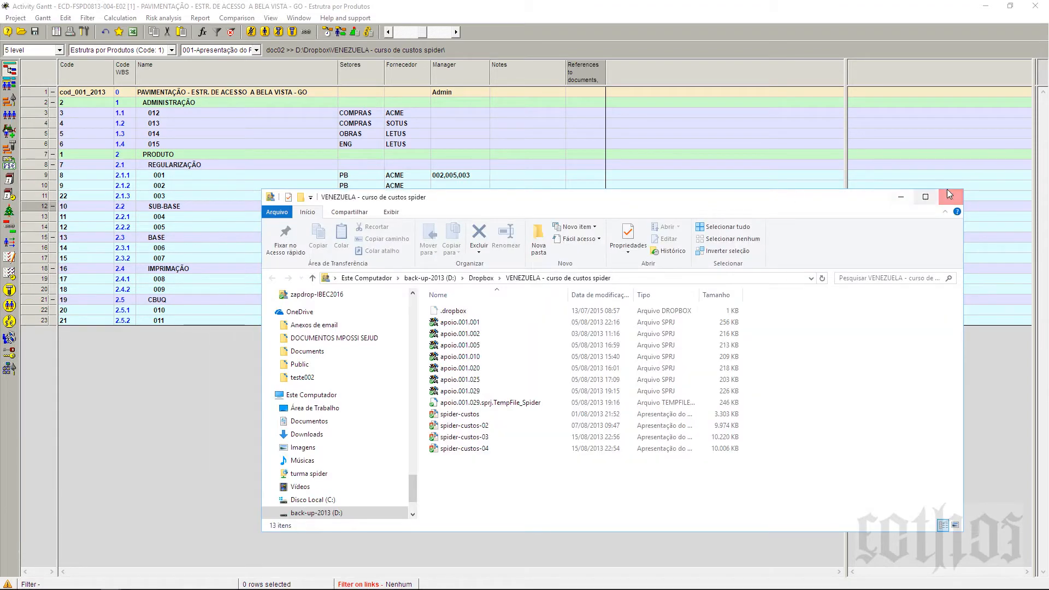
pyautogui.click(894, 193)
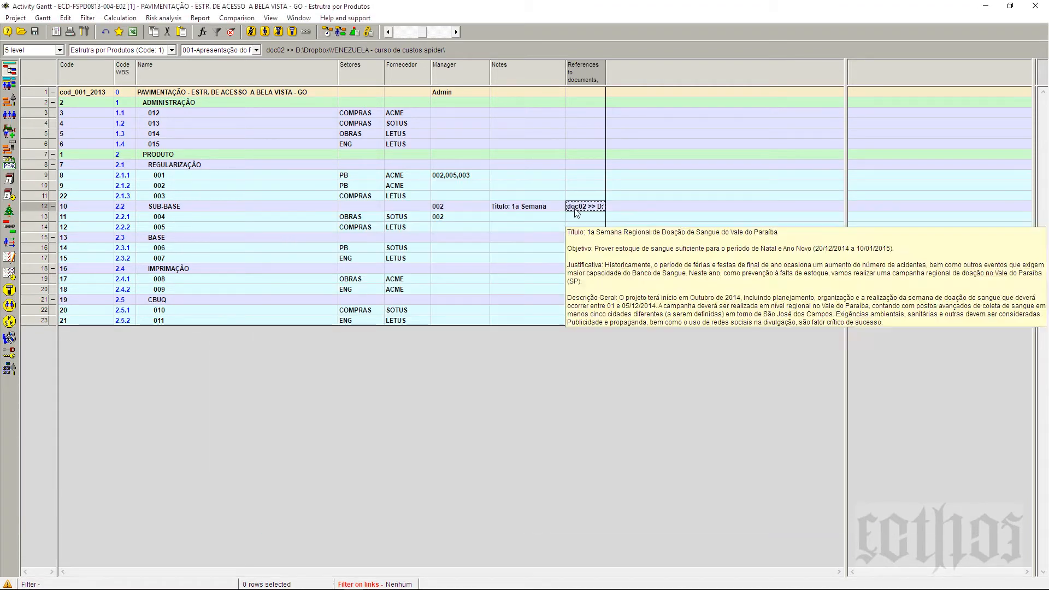
pyautogui.doubleClick(596, 208)
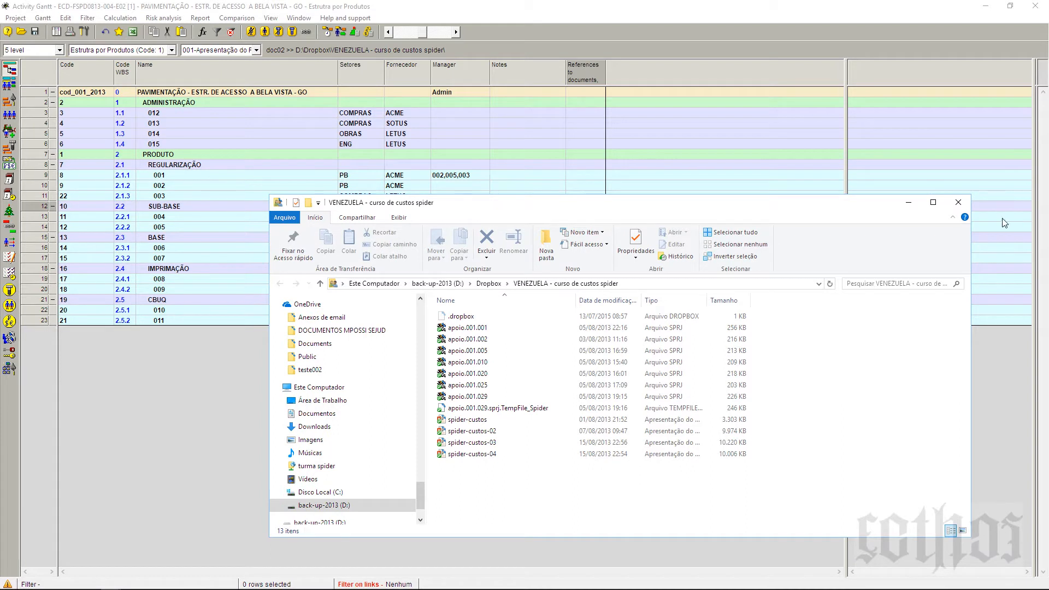
pyautogui.click(958, 202)
pyautogui.rightClick(584, 208)
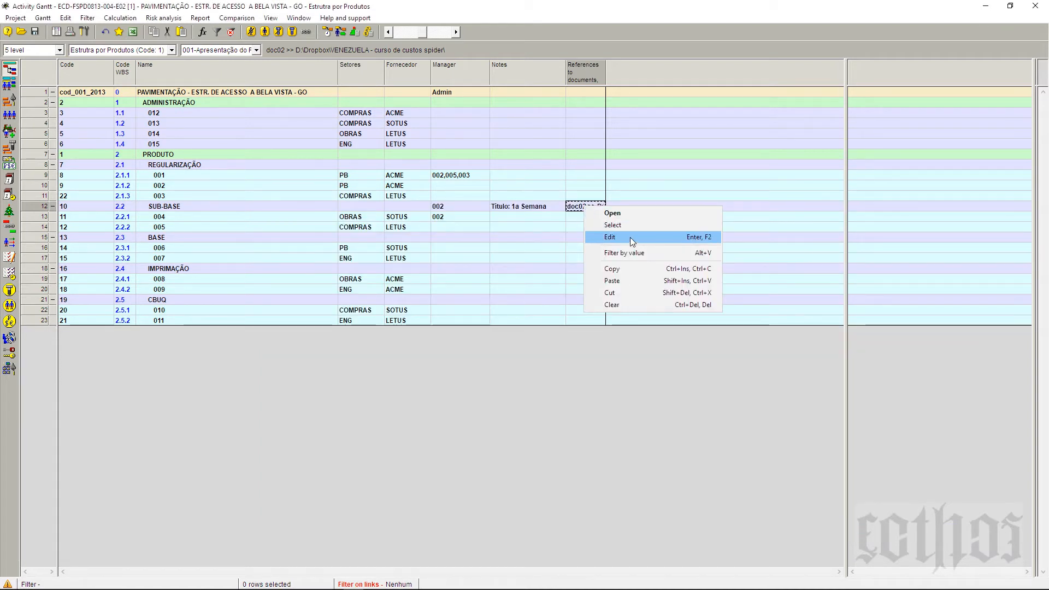
pyautogui.click(561, 238)
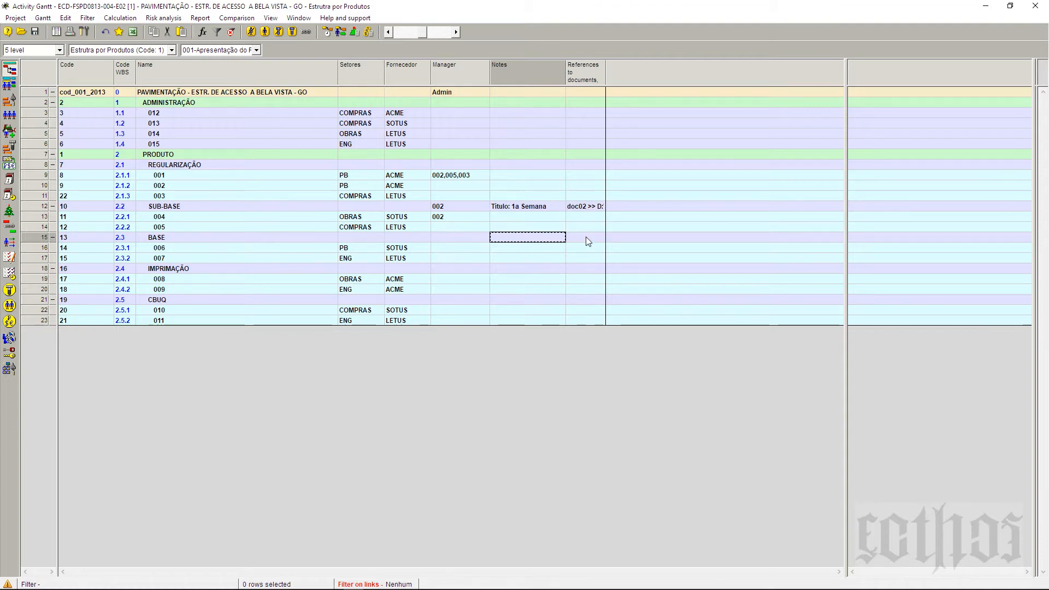
pyautogui.click(221, 208)
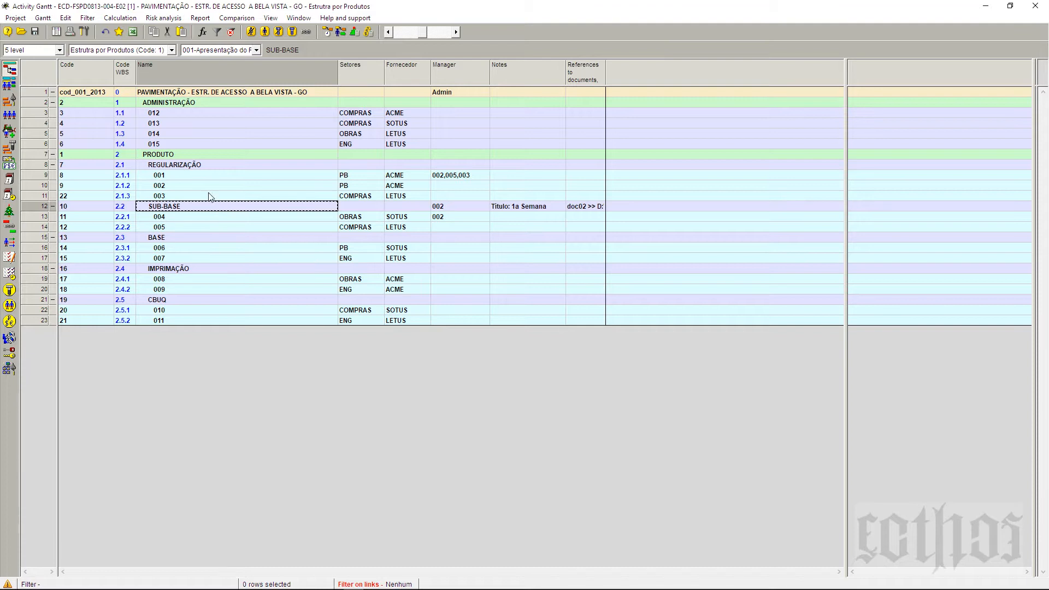
pyautogui.click(191, 155)
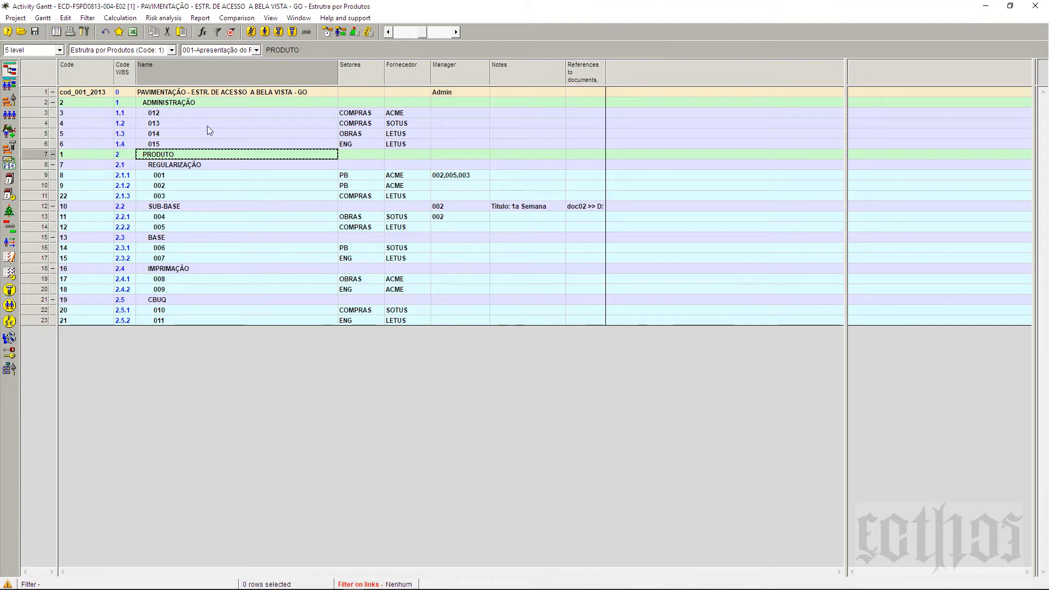
pyautogui.click(226, 93)
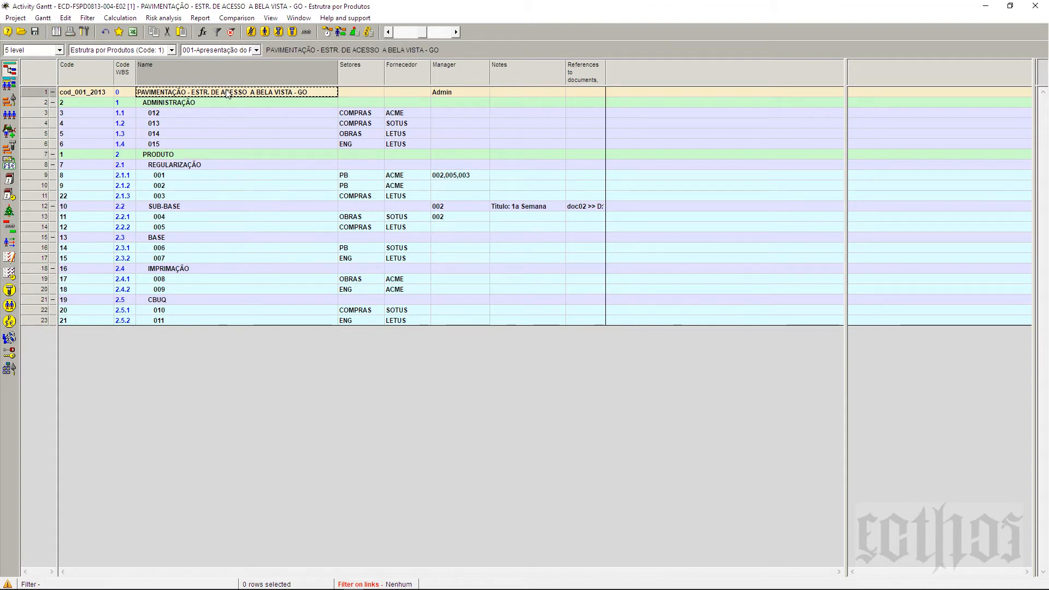
pyautogui.click(247, 216)
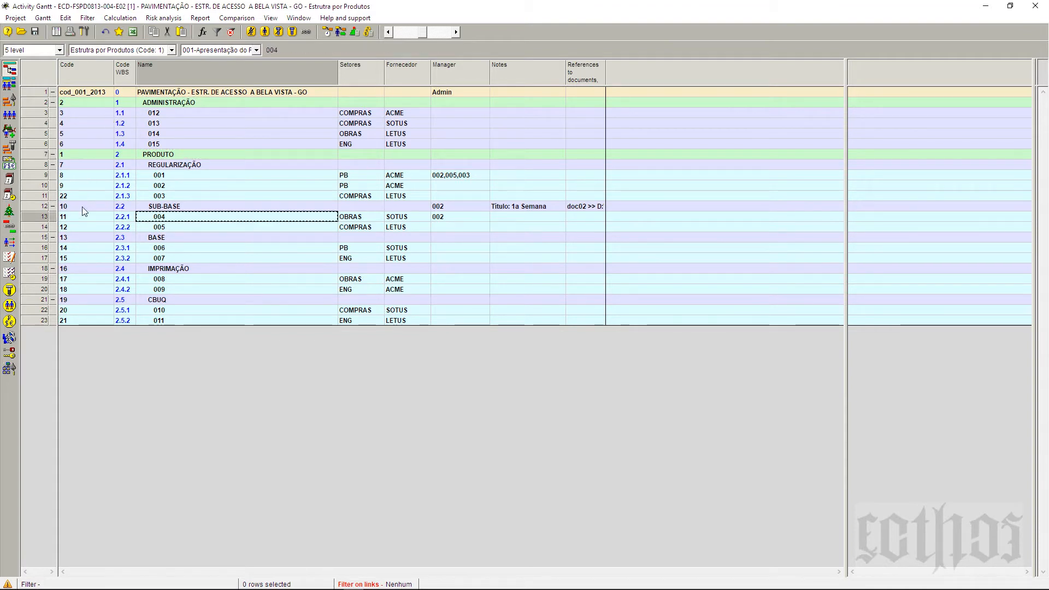
# Review the Fornecedor and Setores user fields in the properties of phase 001, and close the dialog.
pyautogui.rightClick(37, 172)
pyautogui.press('Escape')
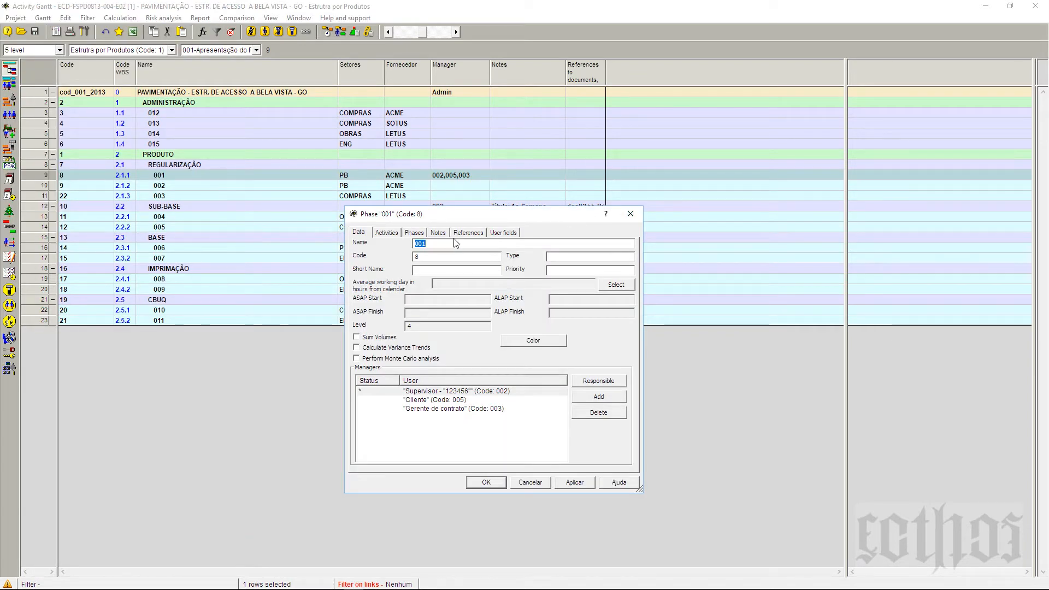
pyautogui.click(504, 233)
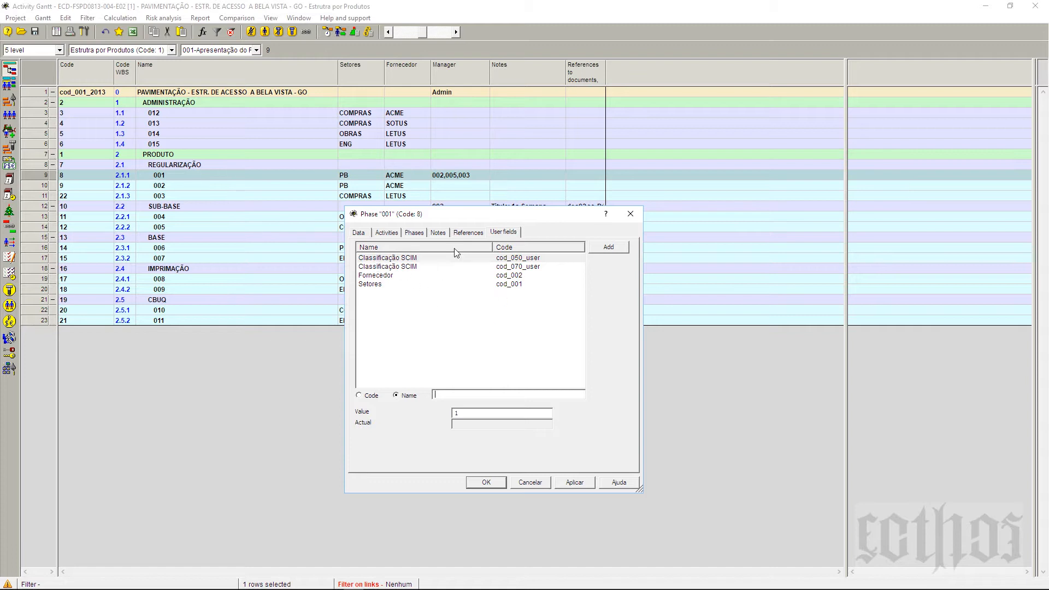
pyautogui.click(381, 276)
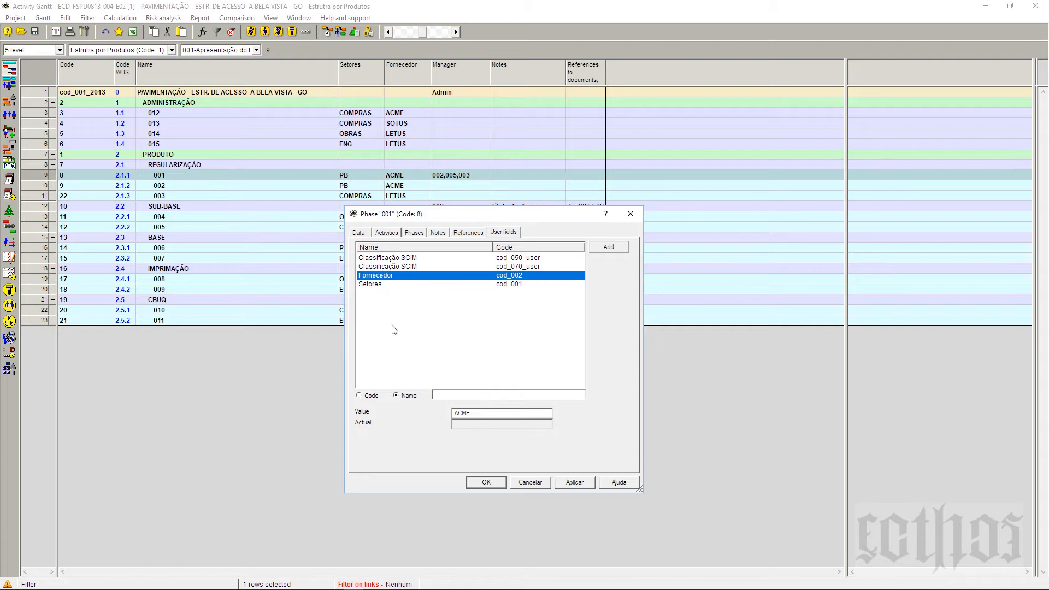
pyautogui.click(377, 284)
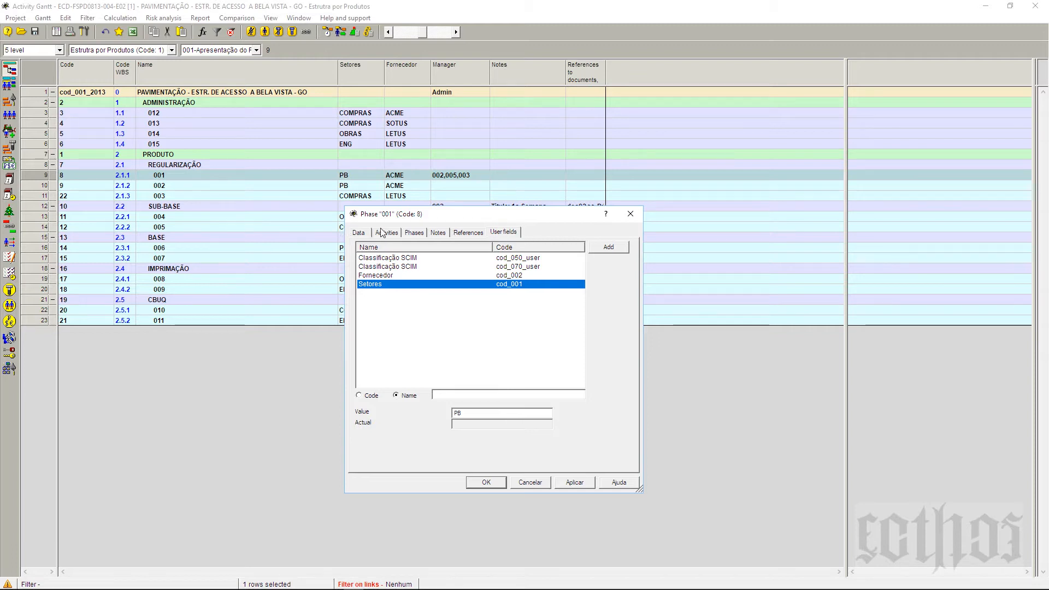
pyautogui.click(631, 215)
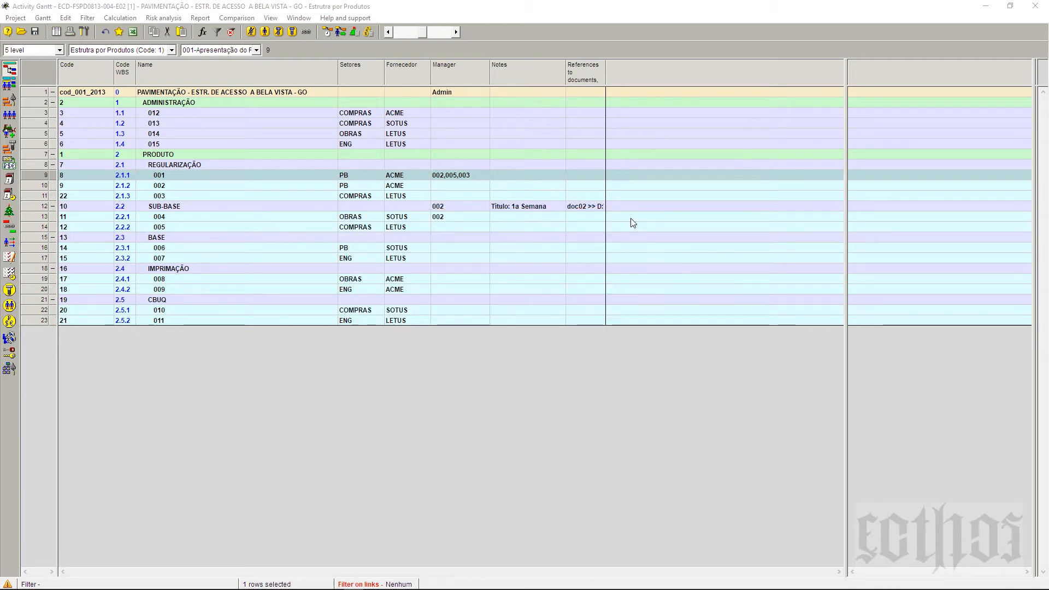
pyautogui.rightClick(654, 64)
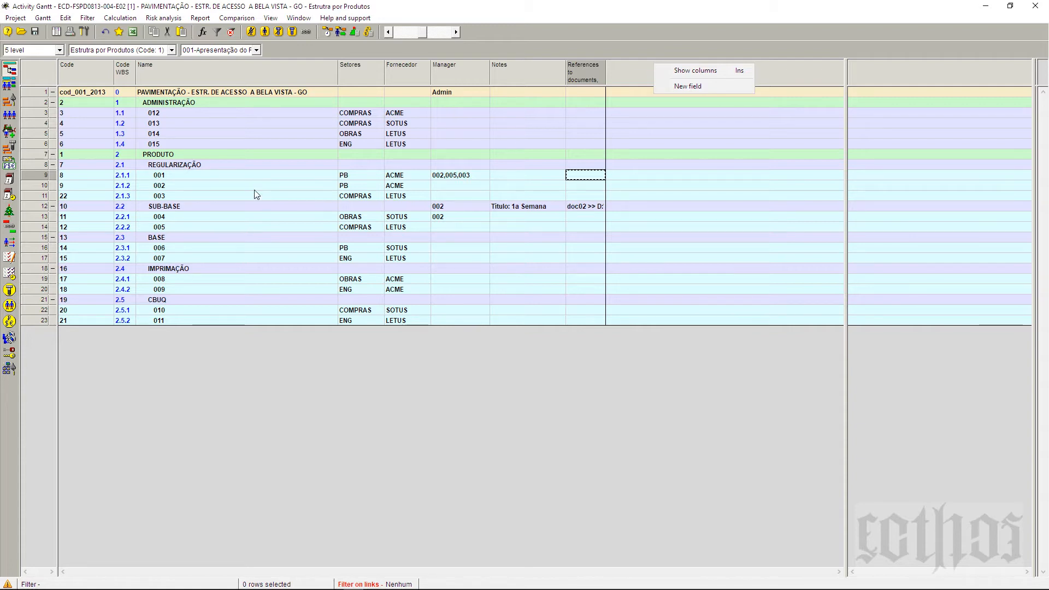
pyautogui.click(682, 75)
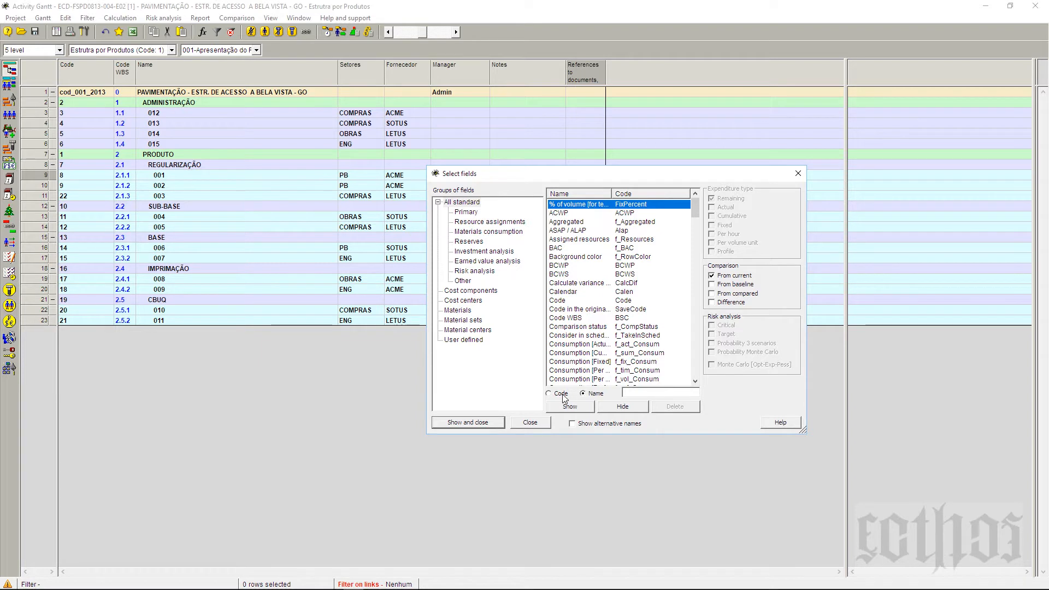
pyautogui.click(797, 174)
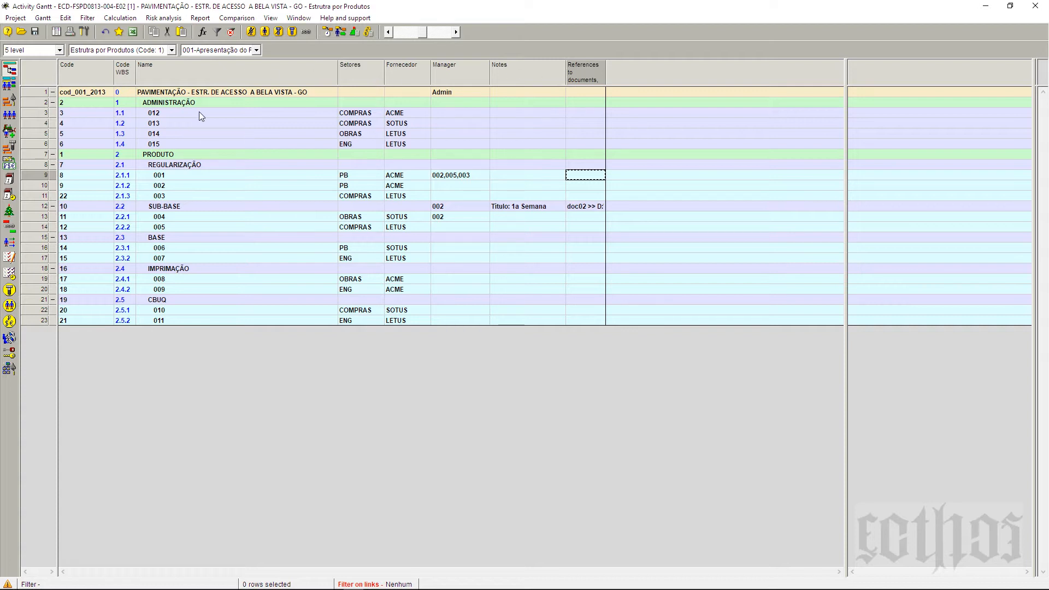
# Switch to the WBS chart and add the user-defined field Setores as the fifth field of the box template.
pyautogui.click(10, 370)
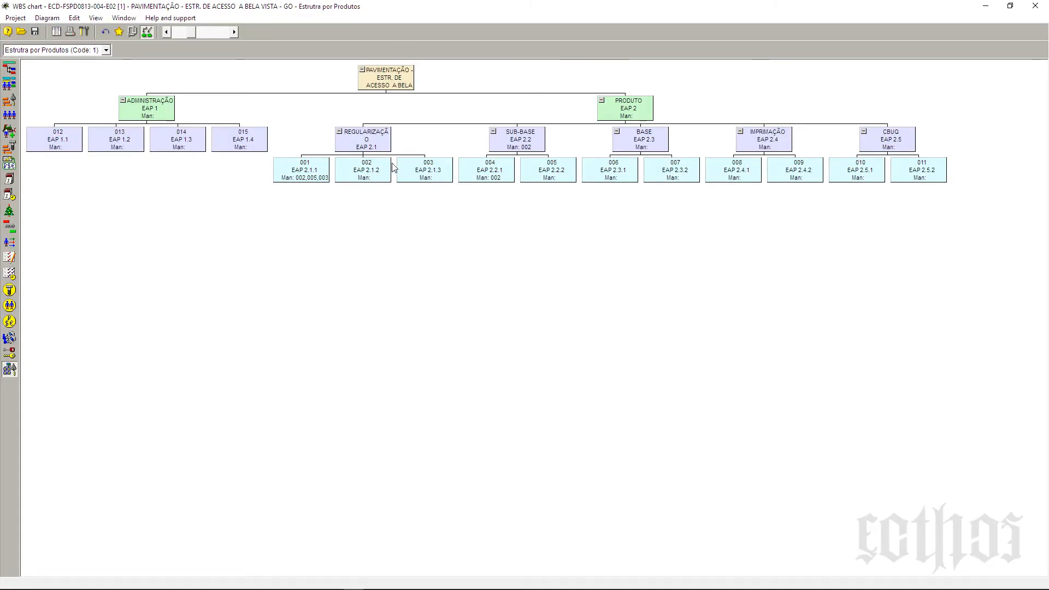
pyautogui.click(47, 18)
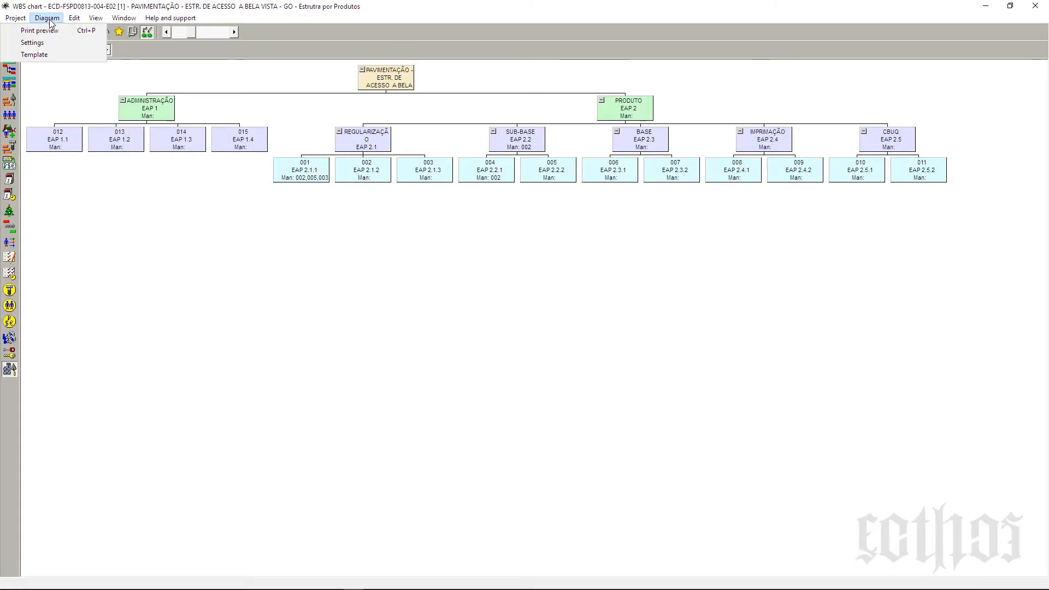
pyautogui.click(62, 55)
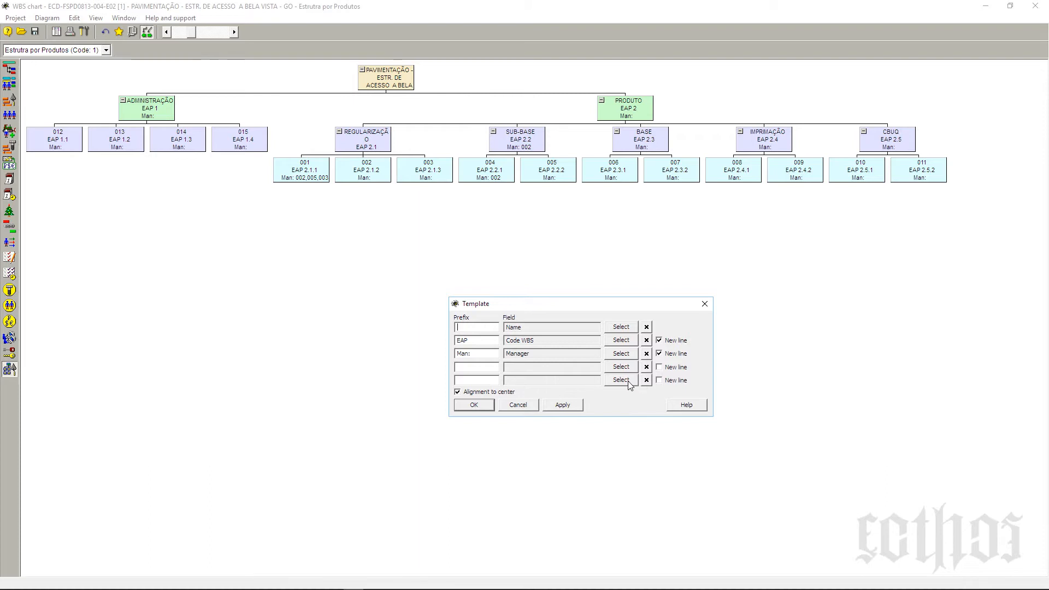
pyautogui.click(631, 383)
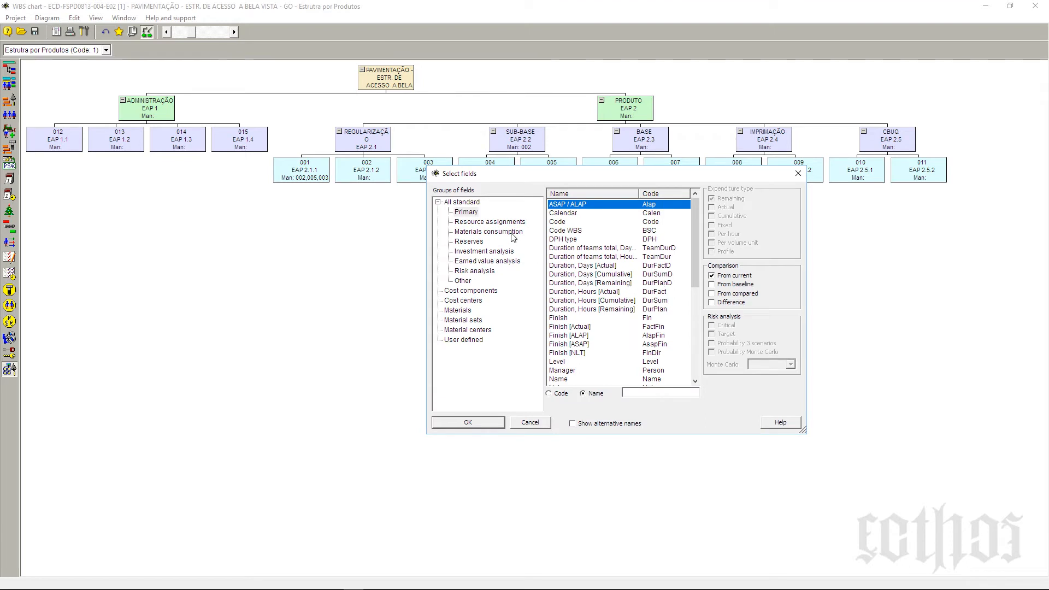
pyautogui.click(462, 340)
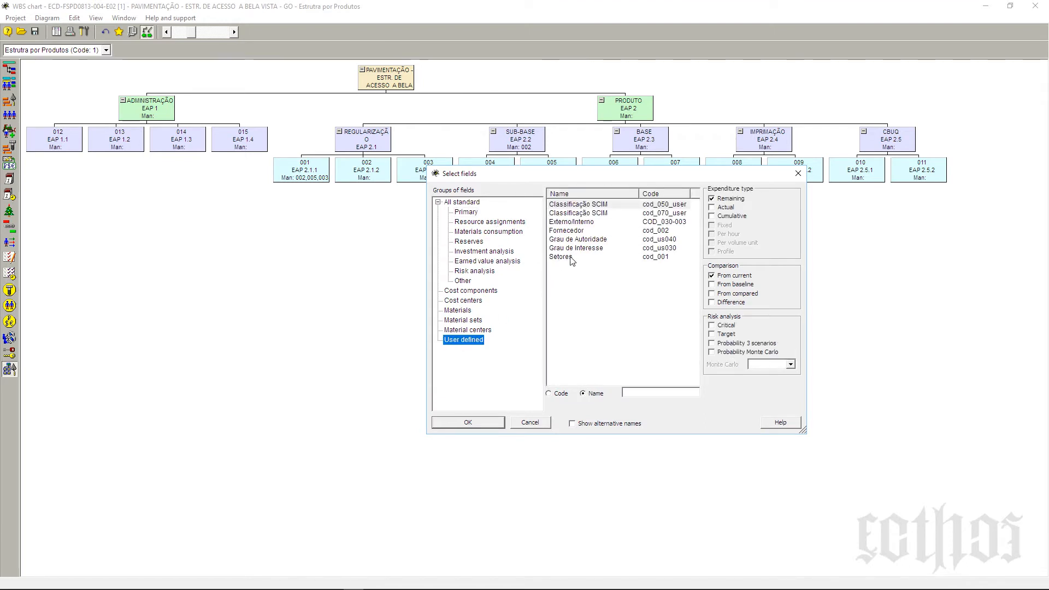
pyautogui.click(571, 256)
pyautogui.click(475, 425)
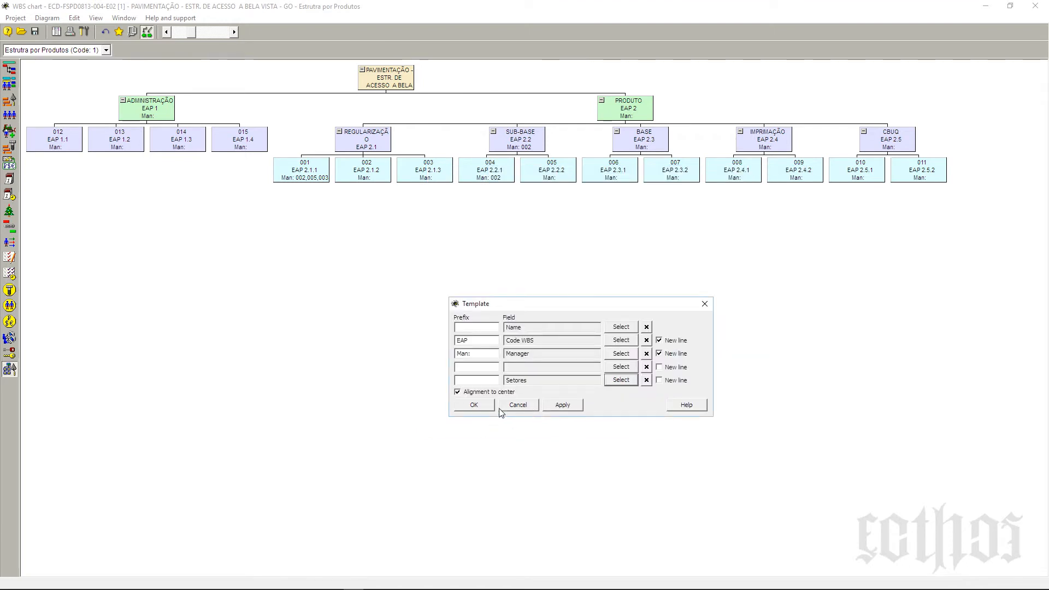
pyautogui.click(486, 405)
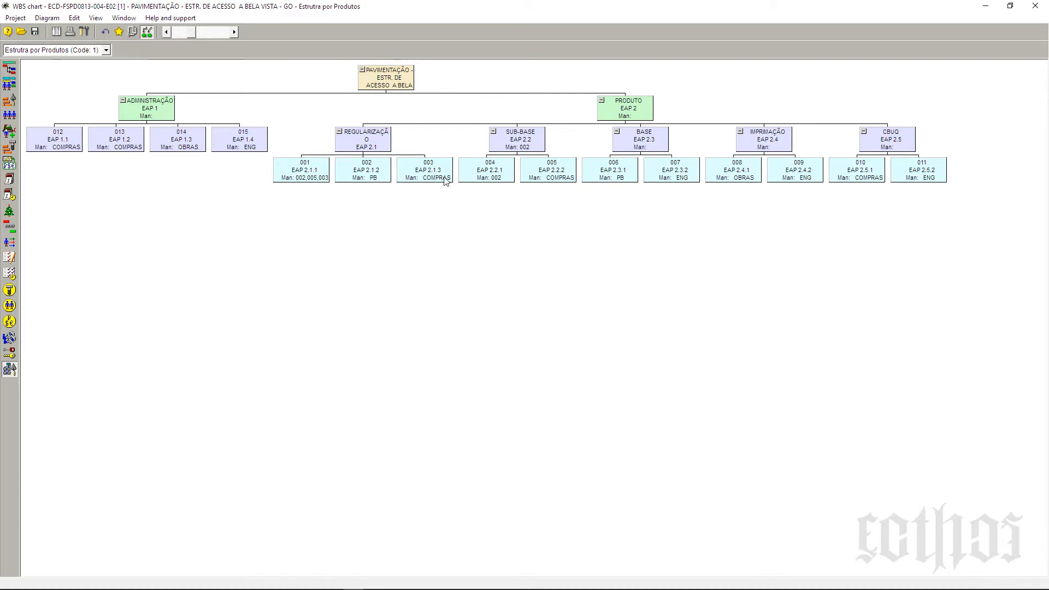
# Turn on New line for the empty fourth field of the WBS chart's box template.
pyautogui.rightClick(424, 184)
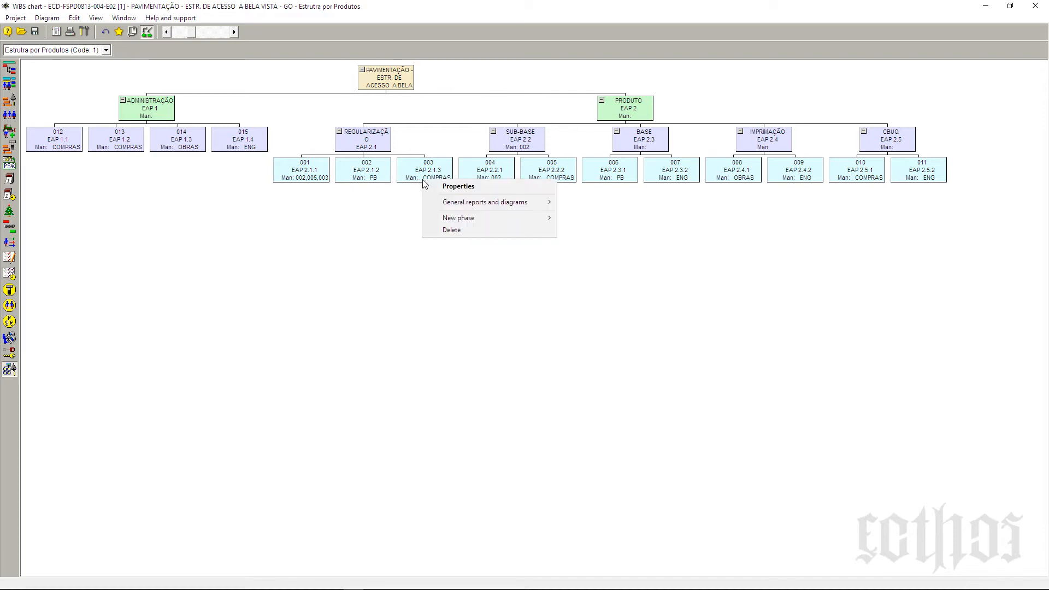
pyautogui.click(52, 19)
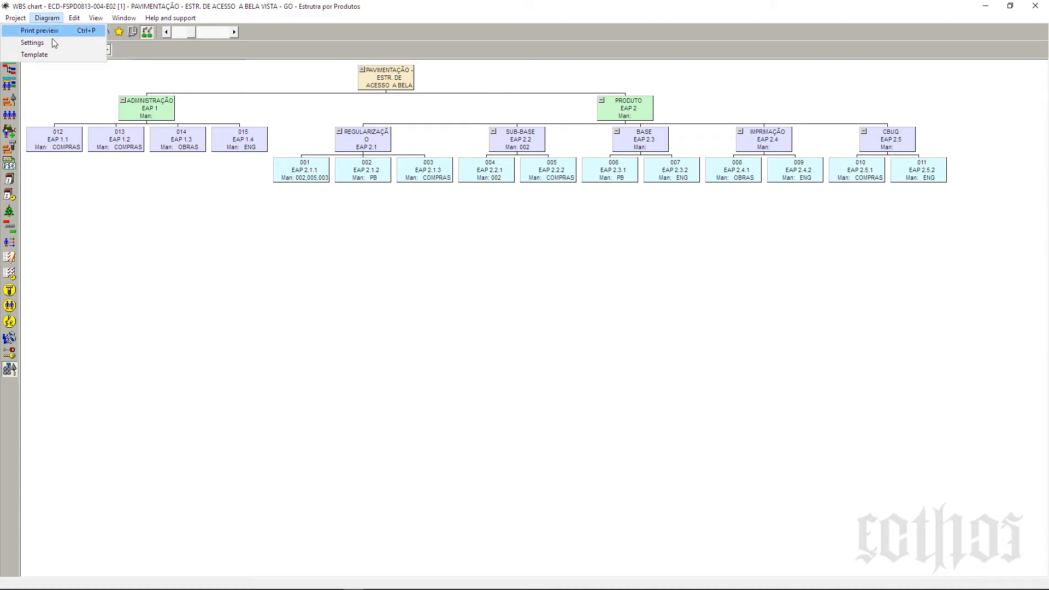
pyautogui.click(34, 55)
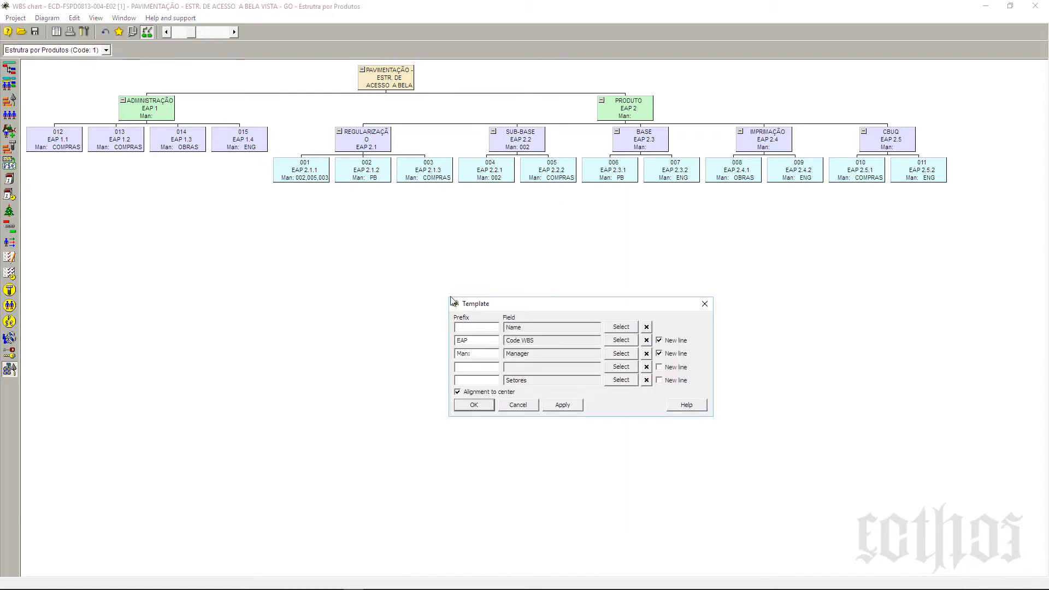
pyautogui.click(660, 368)
pyautogui.click(483, 406)
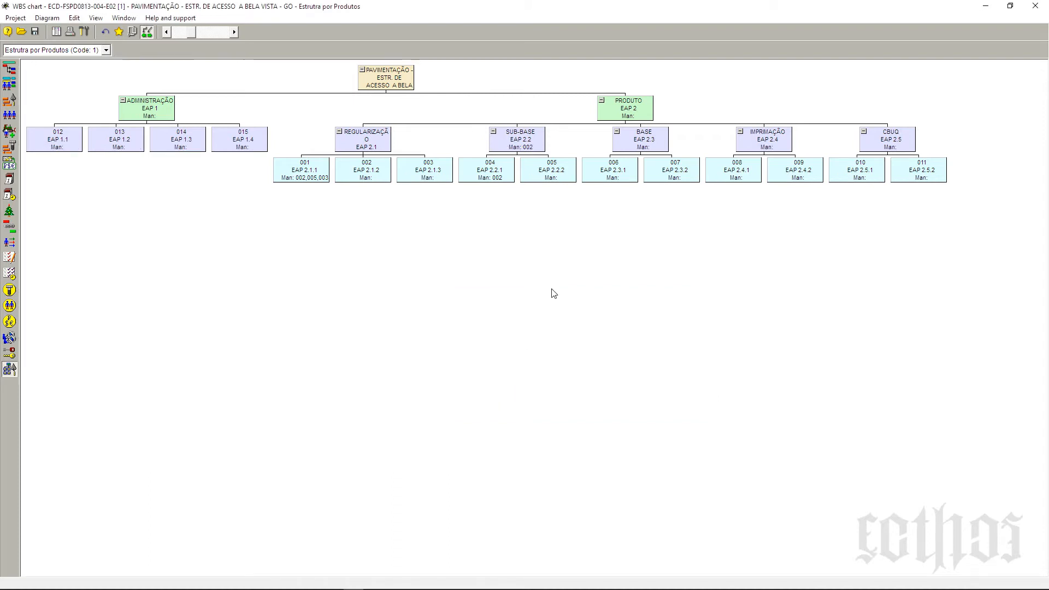
# Enlarge the WBS chart's boxes by two zoom levels so that their Setores field can be read.
pyautogui.click(223, 34)
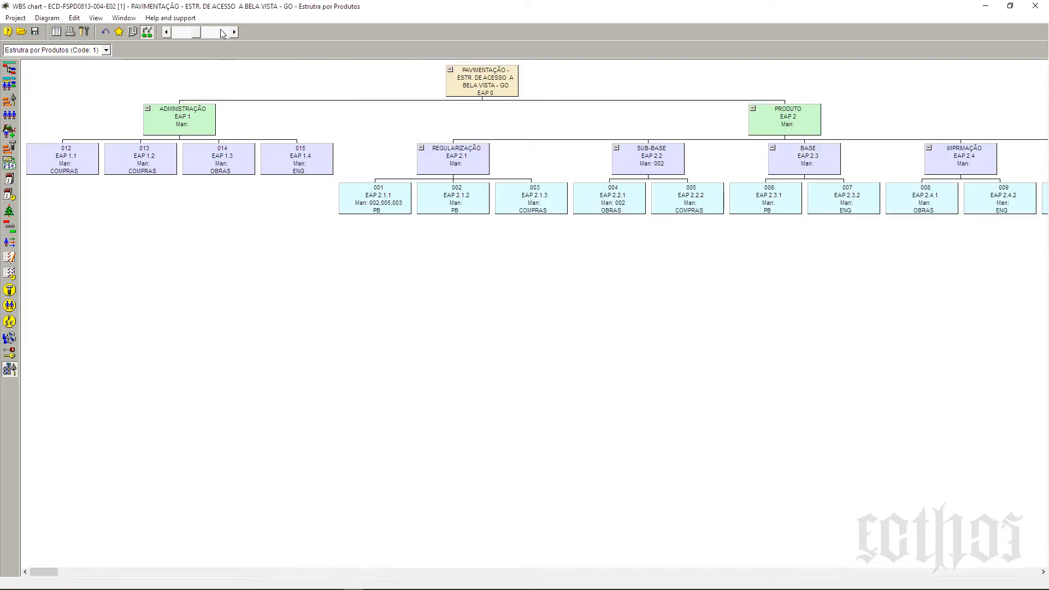
pyautogui.click(223, 34)
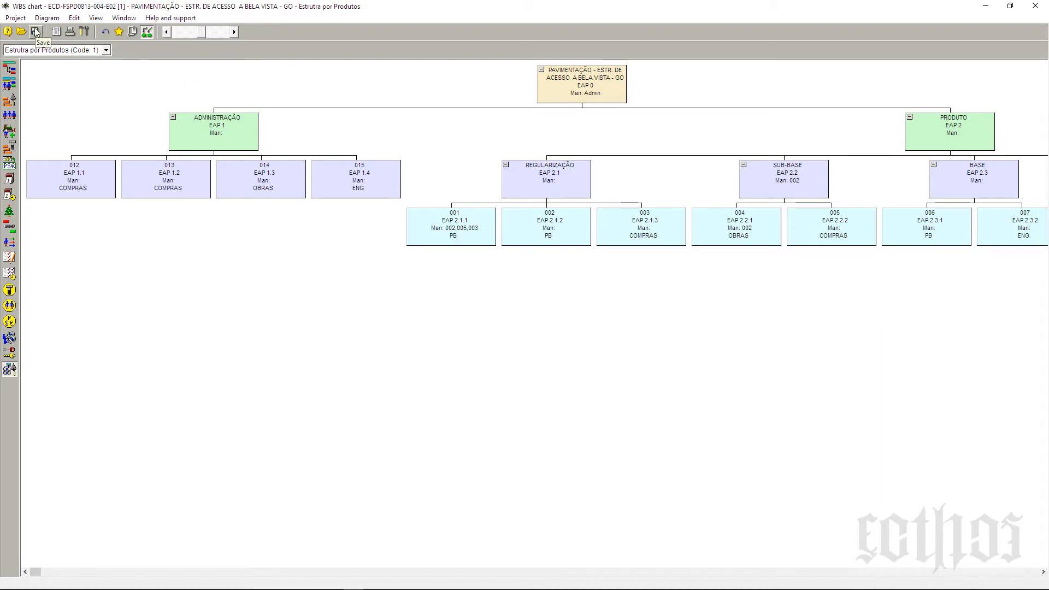
# In the Activity Gantt, view the Setores structure and the Fornecedor e Setor structure, and return to Estrutra por Produtos.
pyautogui.click(9, 68)
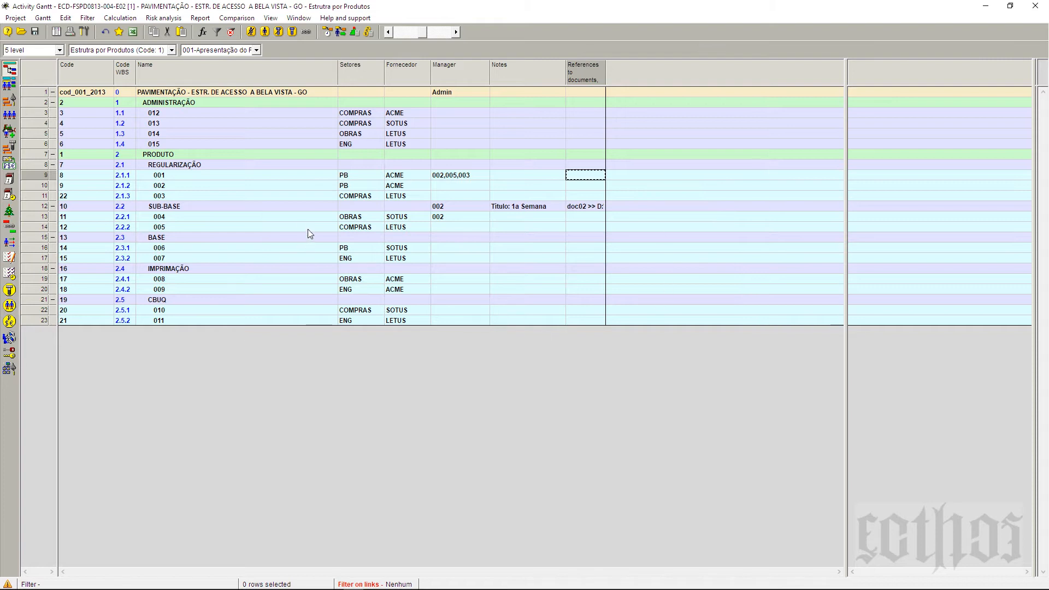
pyautogui.click(171, 50)
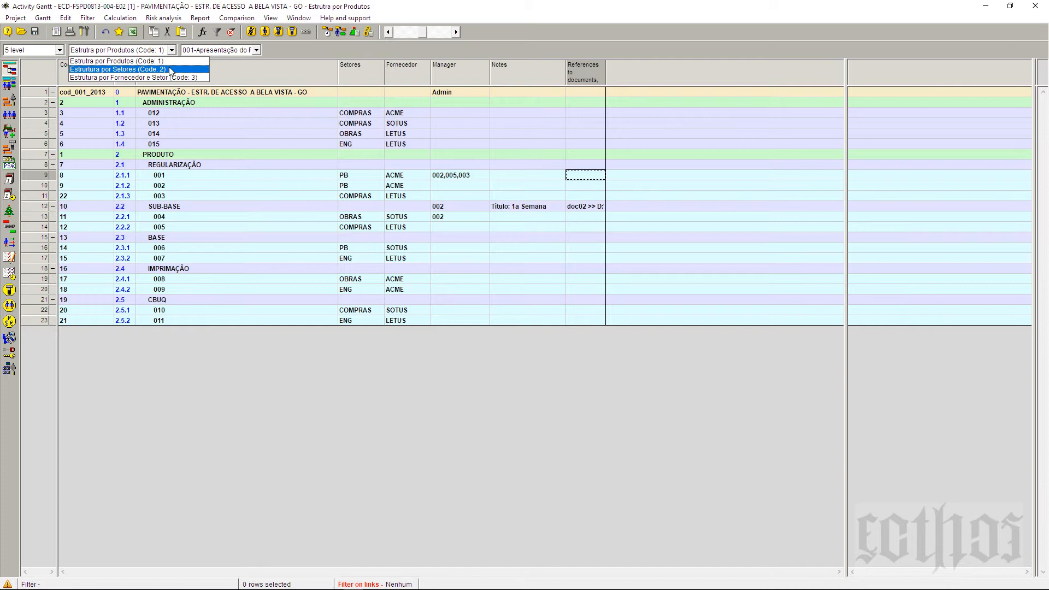
pyautogui.click(170, 70)
pyautogui.click(170, 51)
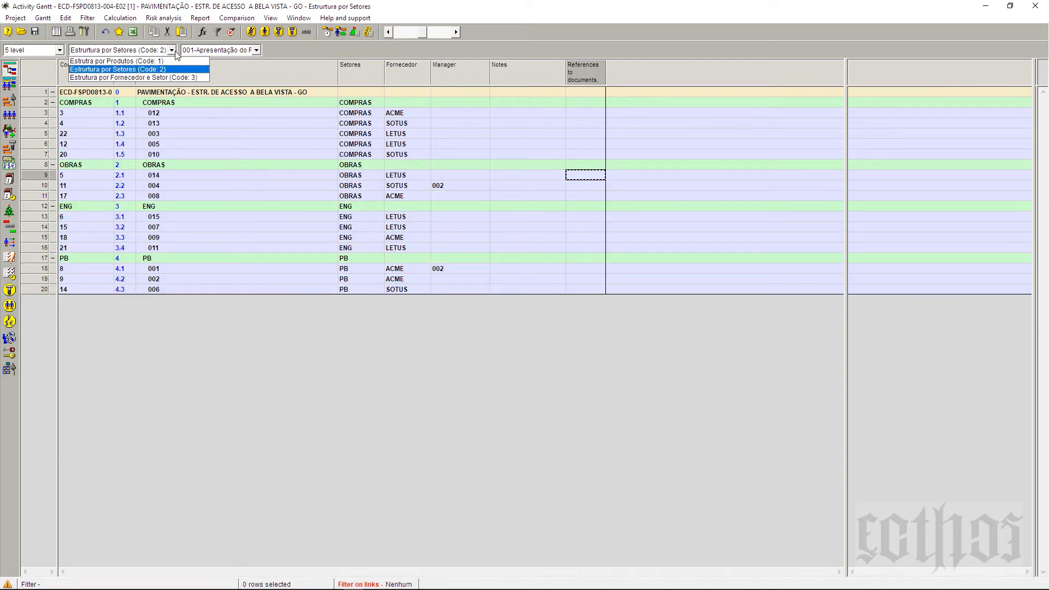
pyautogui.click(175, 77)
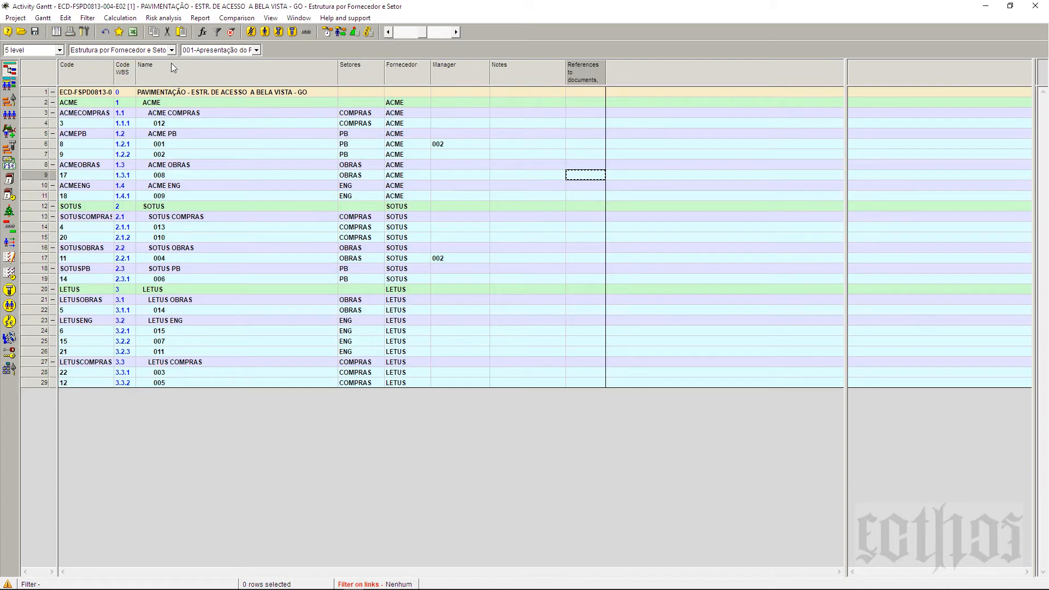
pyautogui.click(171, 50)
pyautogui.click(170, 70)
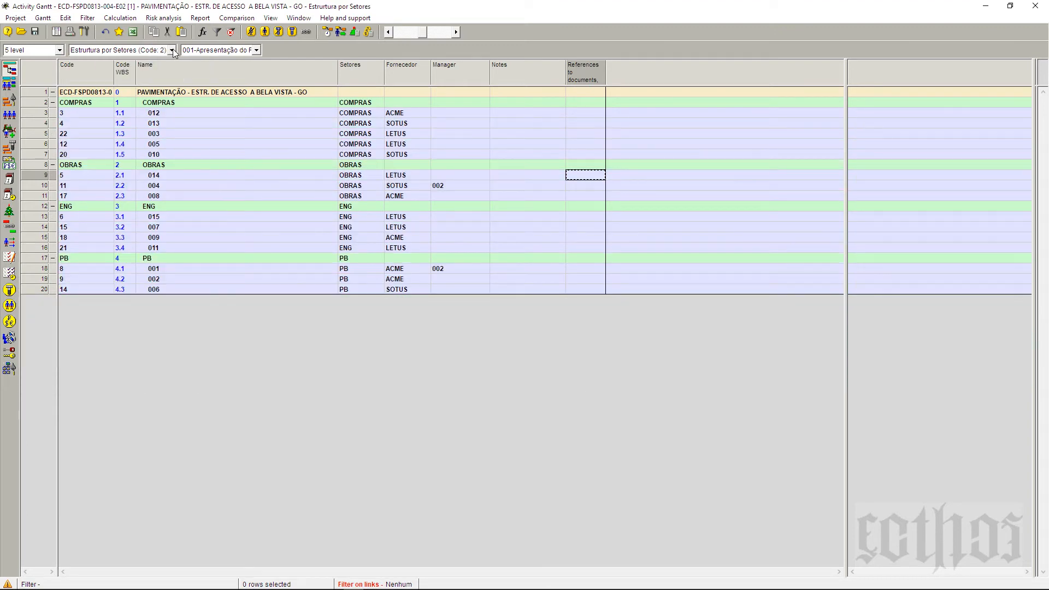
pyautogui.click(171, 50)
pyautogui.click(172, 62)
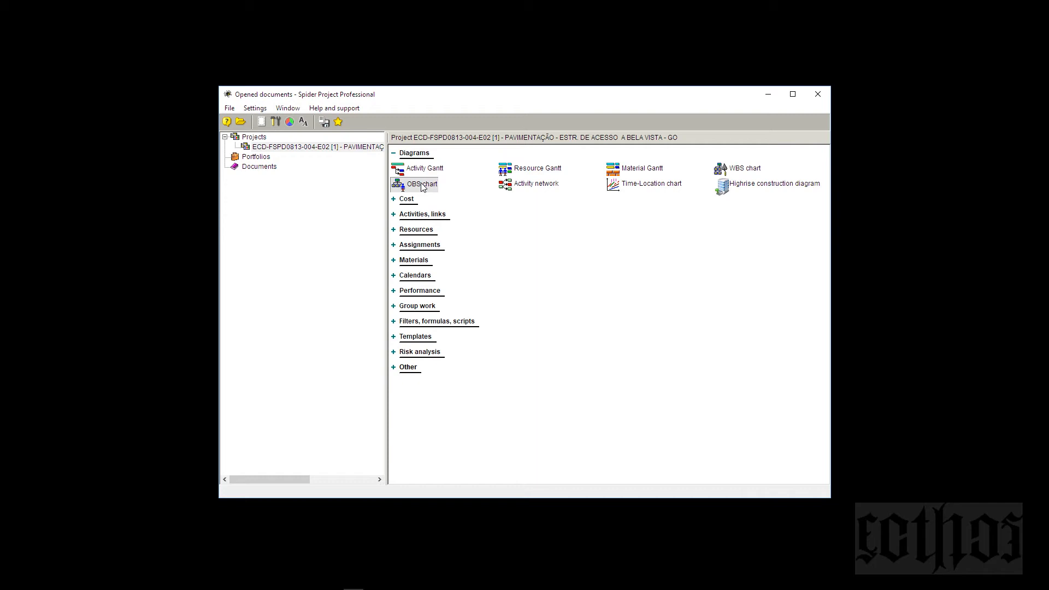
# Open the project's OBS chart, and collapse and re-expand its root department.
pyautogui.rightClick(423, 186)
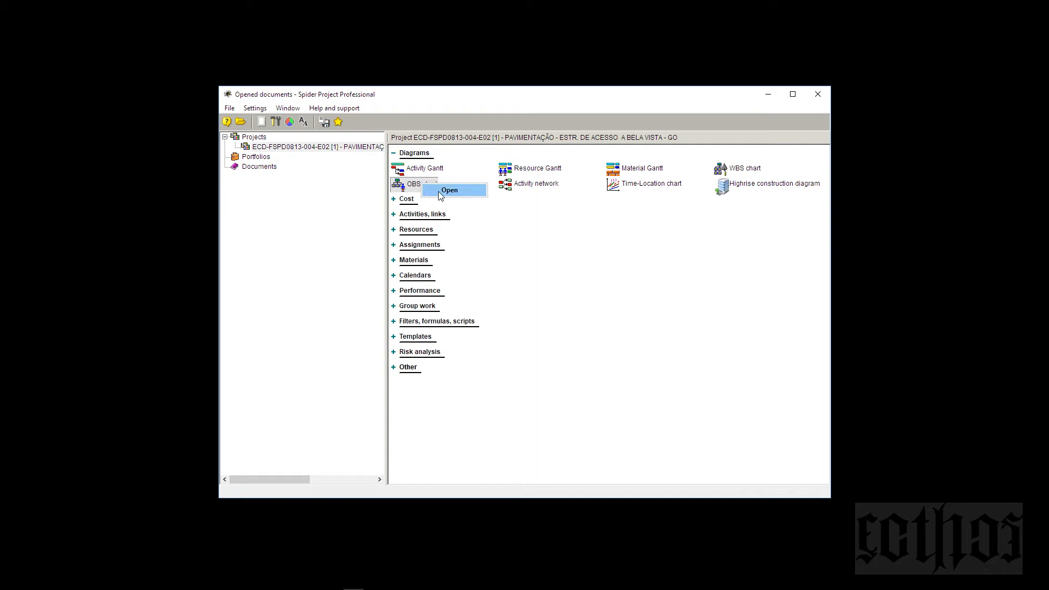
pyautogui.click(449, 190)
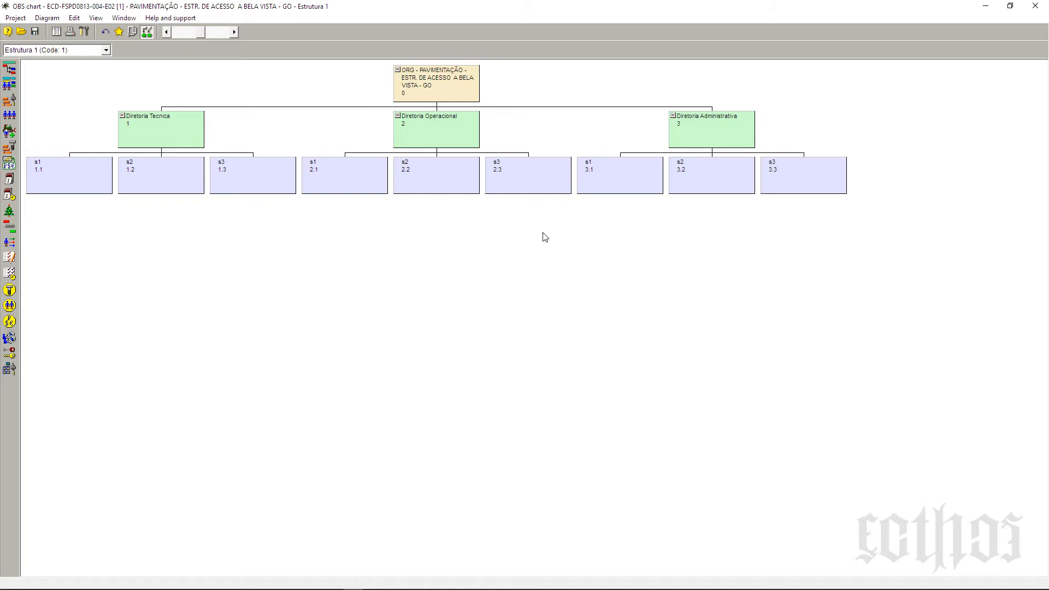
pyautogui.click(399, 70)
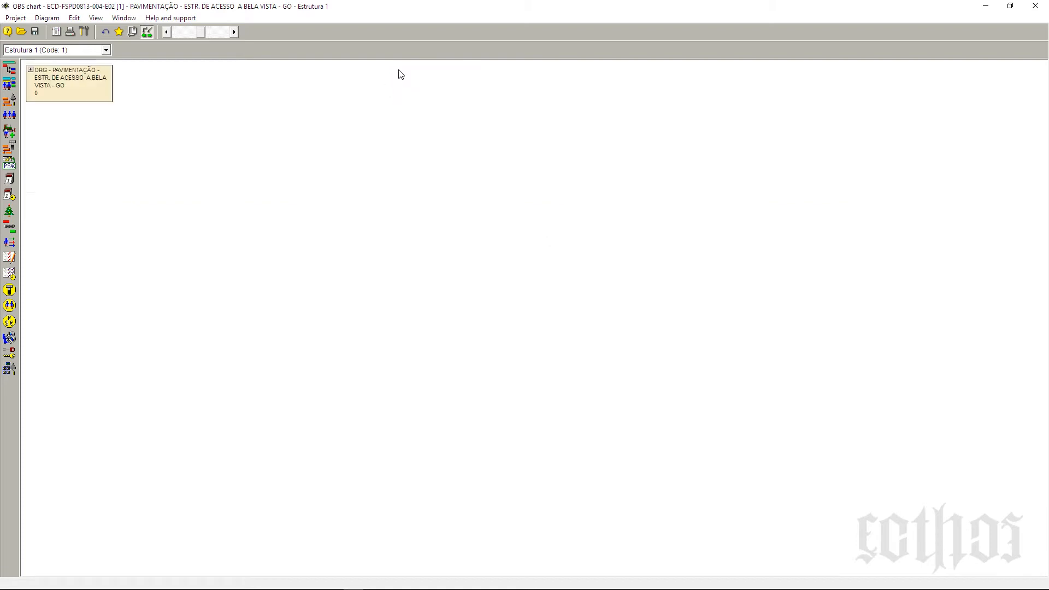
pyautogui.click(31, 70)
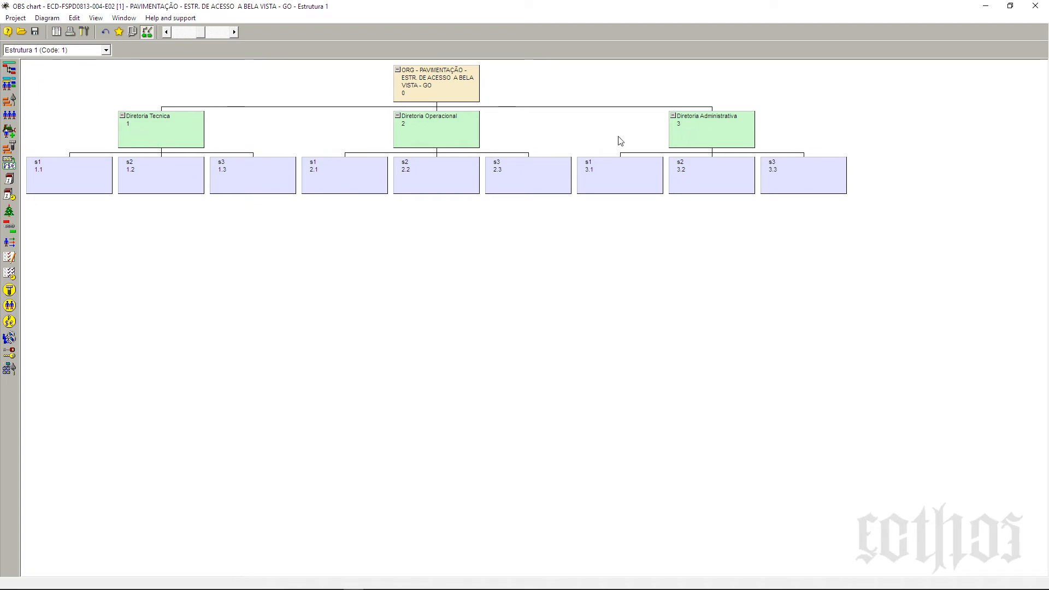
pyautogui.rightClick(428, 86)
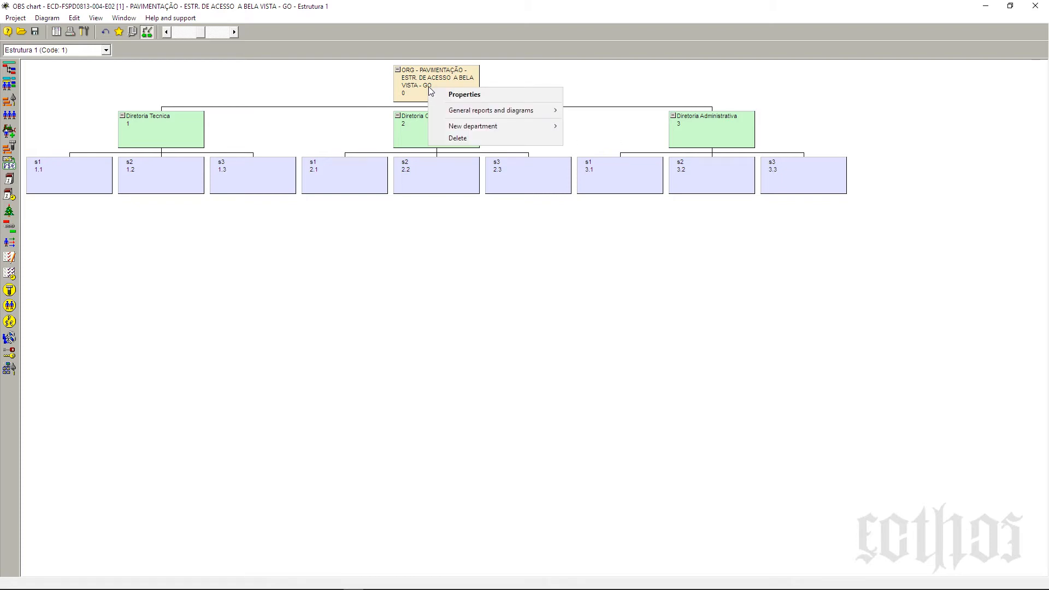
pyautogui.moveTo(444, 111)
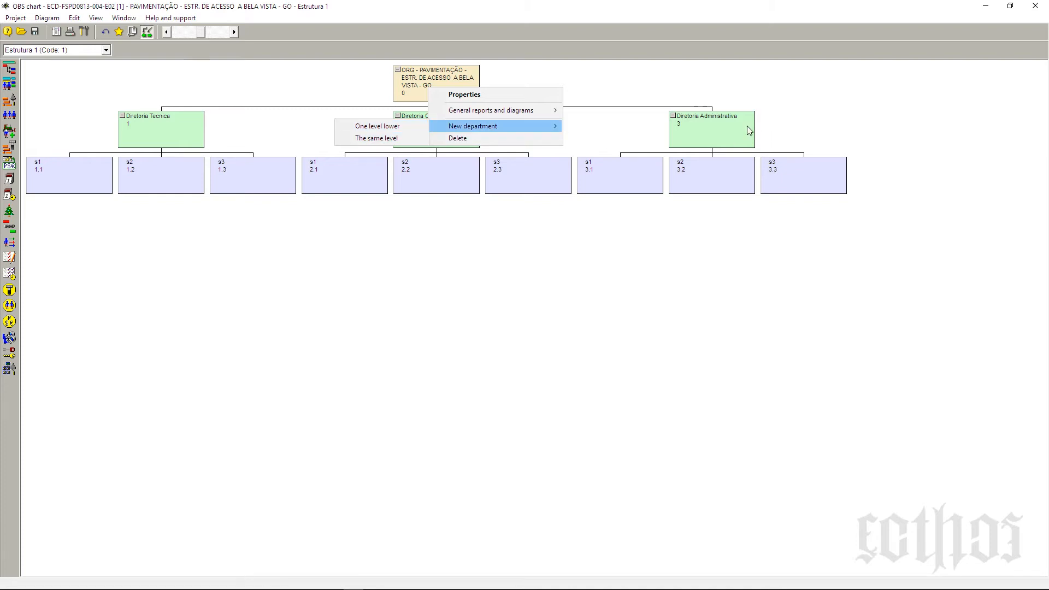
pyautogui.click(707, 131)
# Add a new department to the OBS chart at the same level as Diretoria Administrativa.
pyautogui.rightClick(708, 131)
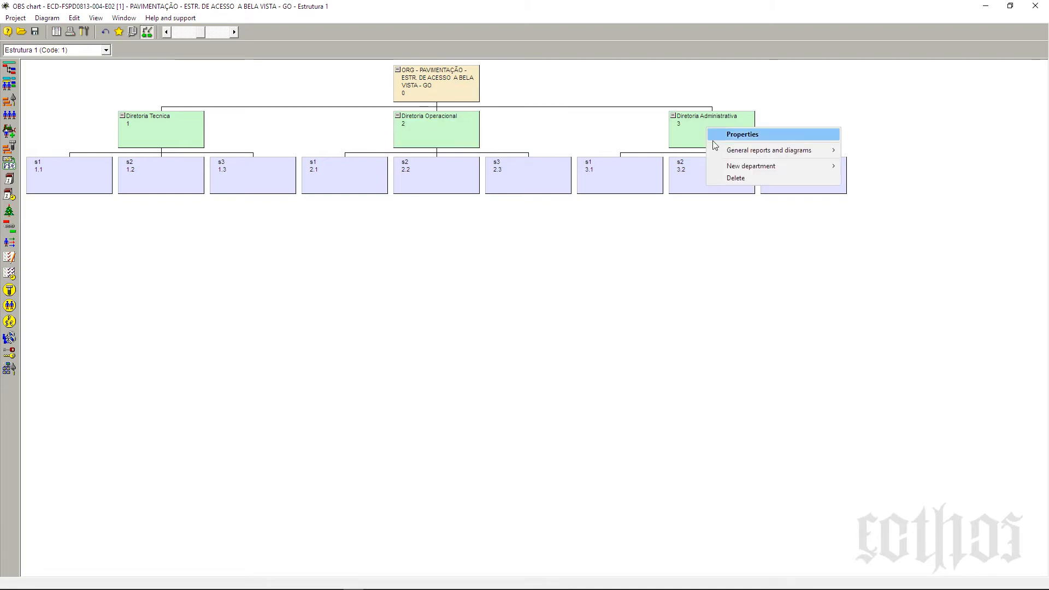
pyautogui.moveTo(726, 167)
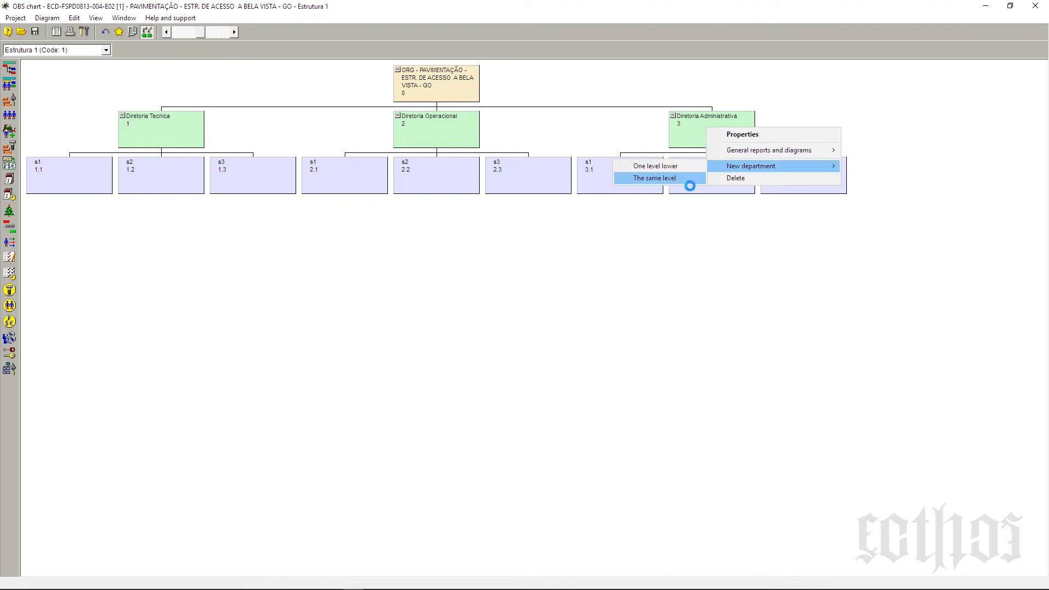
pyautogui.click(682, 179)
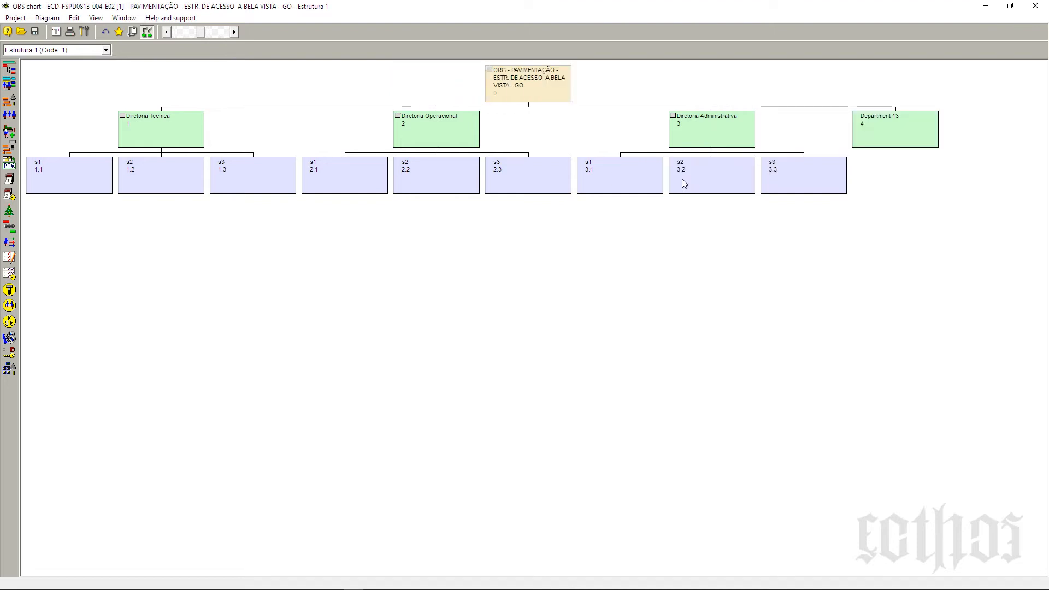
# Rename the new second-level department as Diretoria Transportes in its properties.
pyautogui.doubleClick(896, 118)
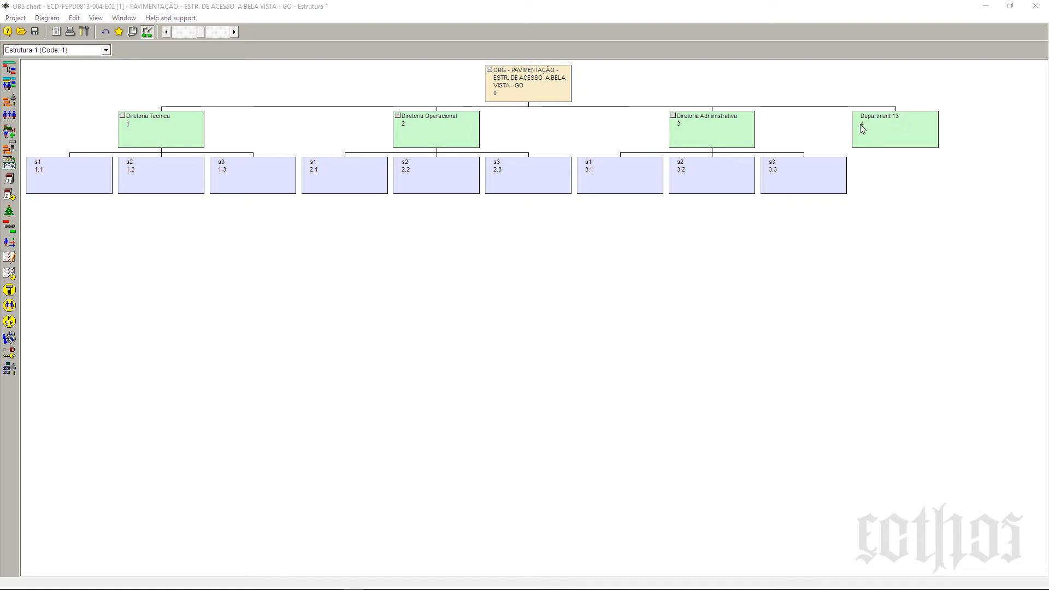
pyautogui.moveTo(0, 218); pyautogui.dragTo(834, 225)
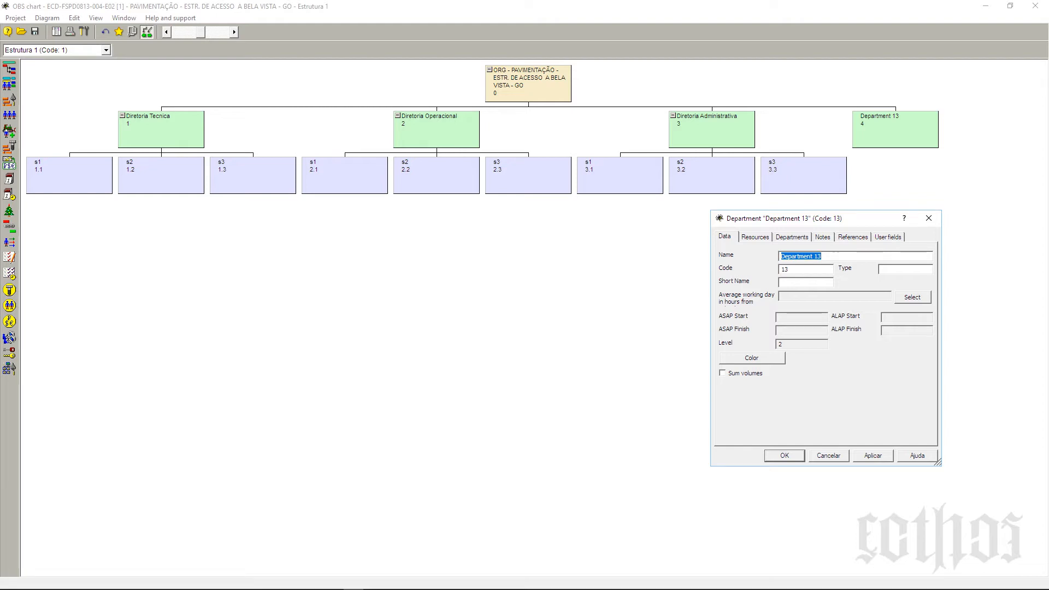
pyautogui.write('Diretoria Transpo')
pyautogui.press('BackSpace')
pyautogui.press('BackSpace')
pyautogui.write('portes')
pyautogui.click(786, 457)
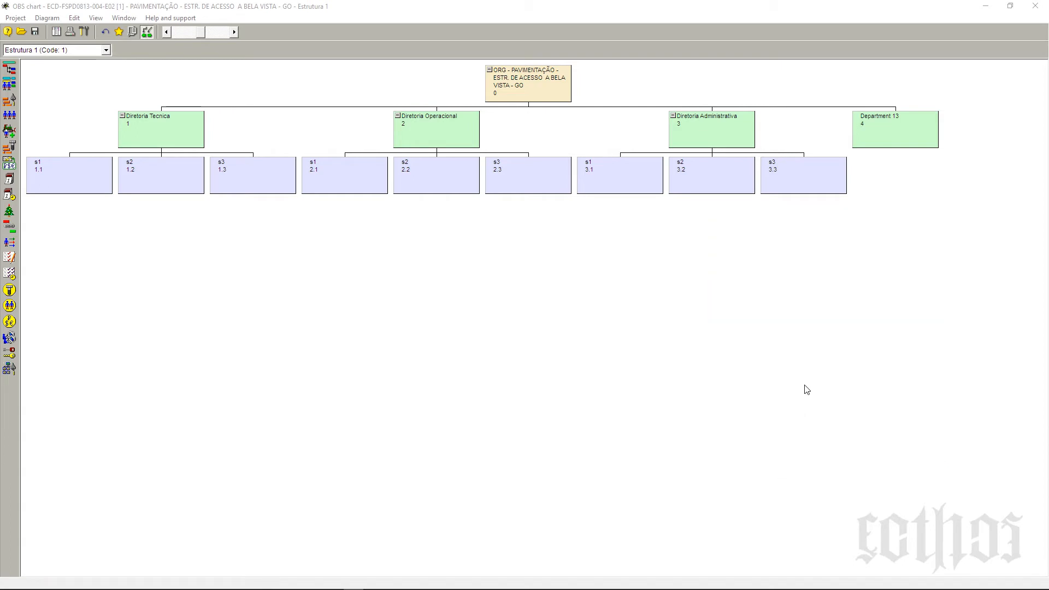
# Add a new department one level below Diretoria Transportes and another at the same level as that new one.
pyautogui.rightClick(877, 132)
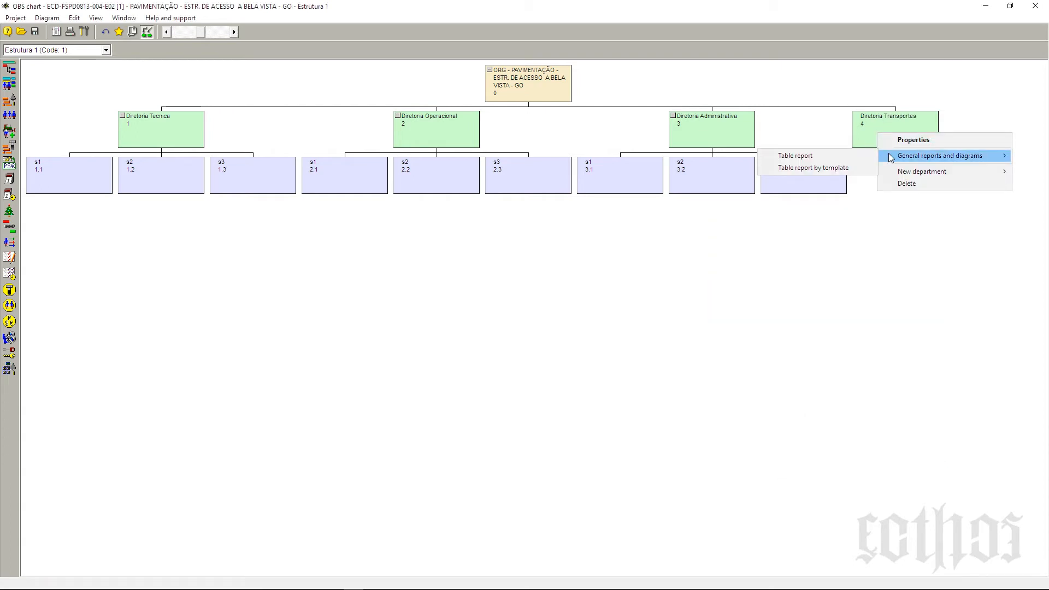
pyautogui.moveTo(895, 171)
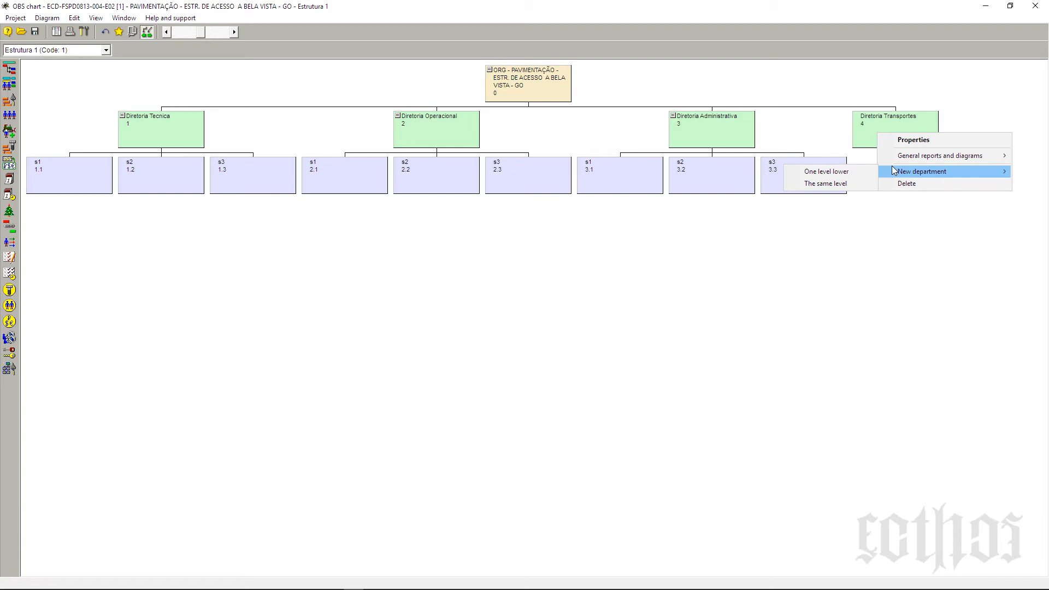
pyautogui.click(860, 172)
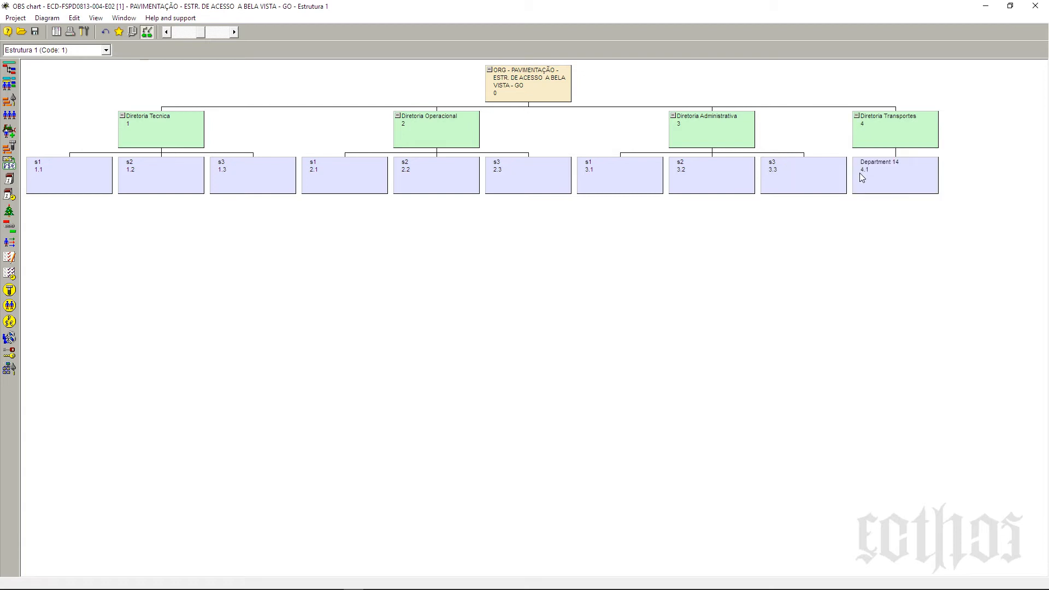
pyautogui.rightClick(861, 172)
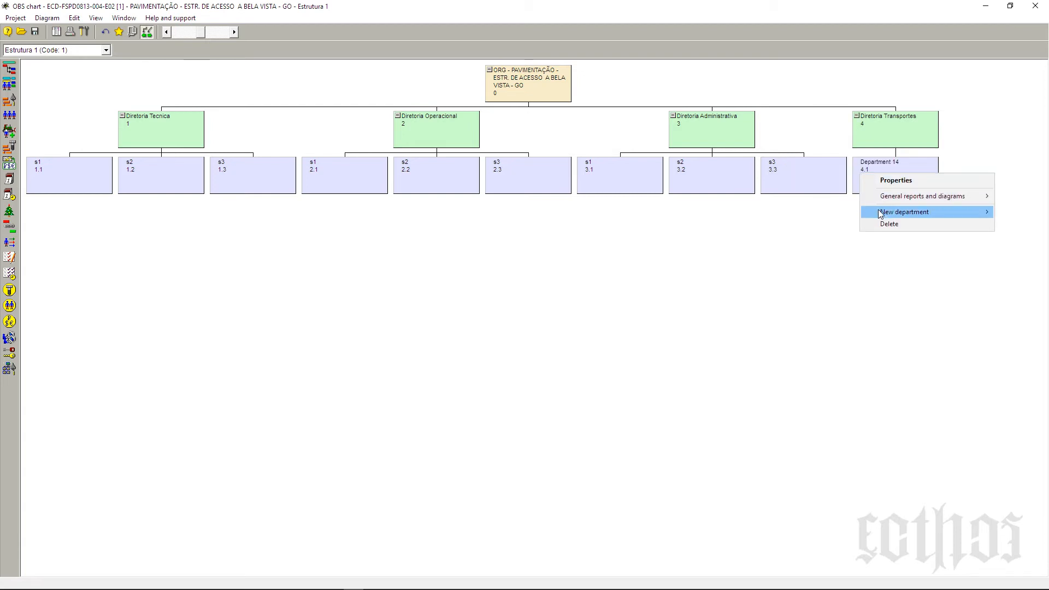
pyautogui.moveTo(877, 198)
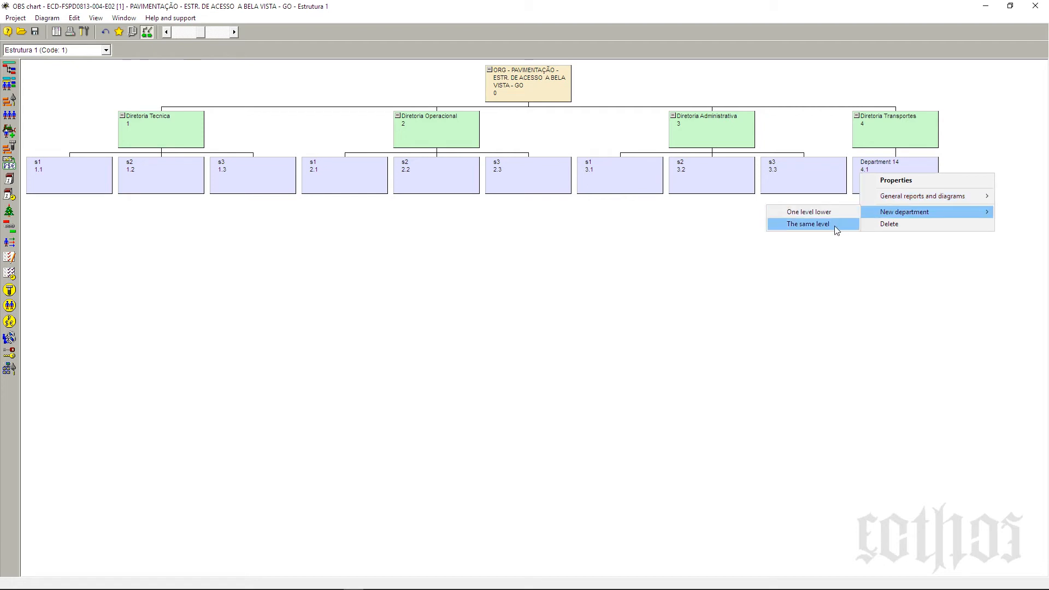
pyautogui.click(809, 224)
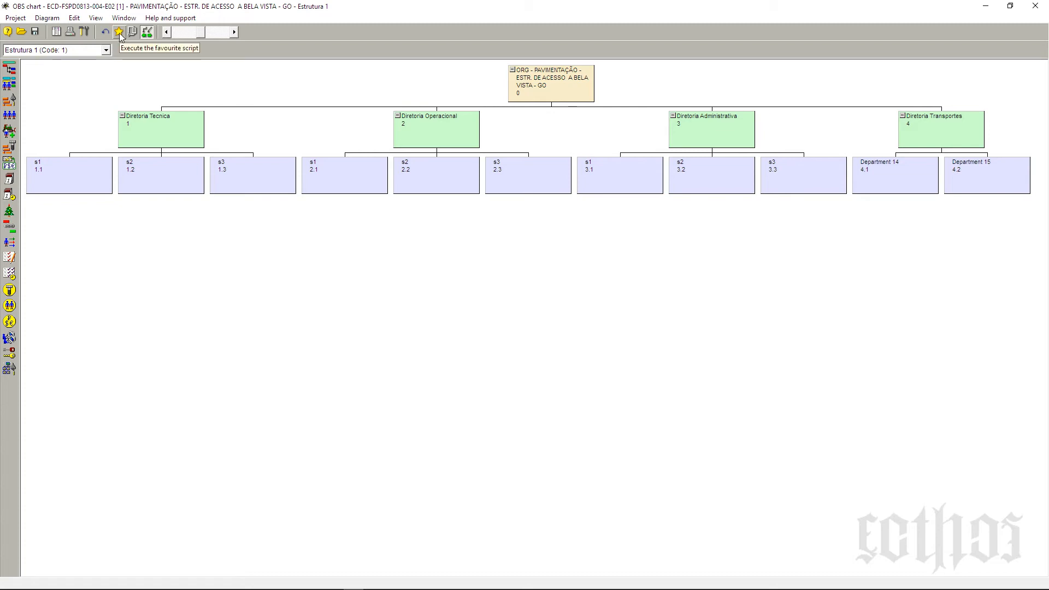
# Open the Resource Gantt and widen its department table and the Start and Finish table beside it.
pyautogui.click(98, 18)
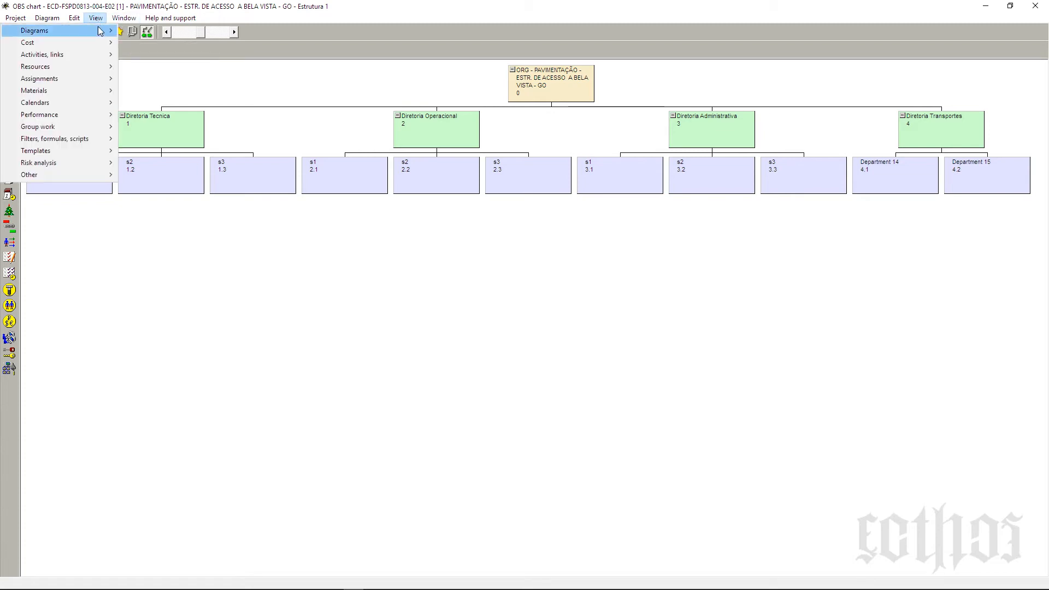
pyautogui.moveTo(101, 31)
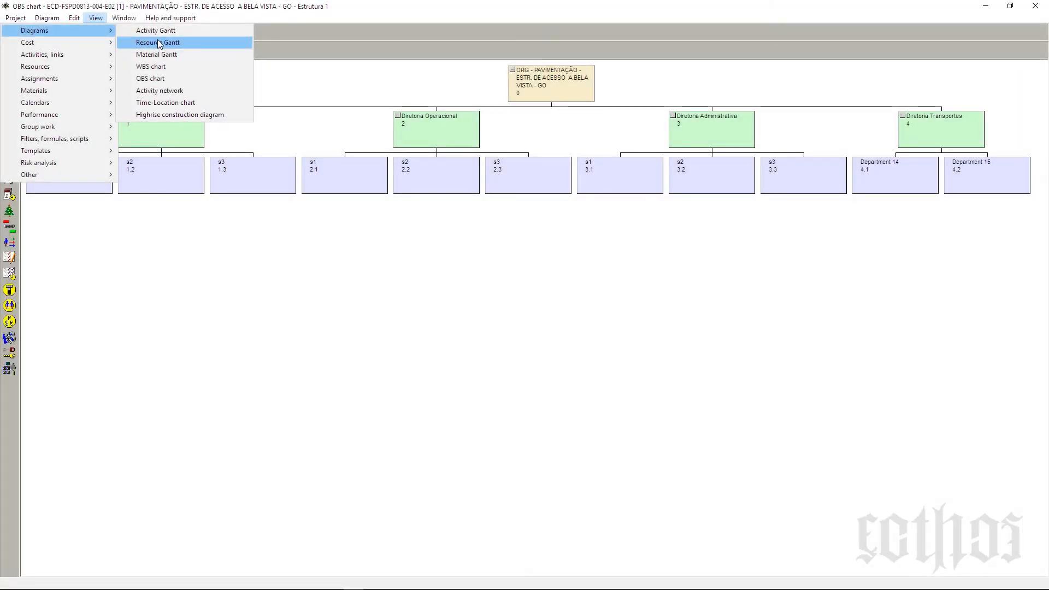
pyautogui.click(159, 43)
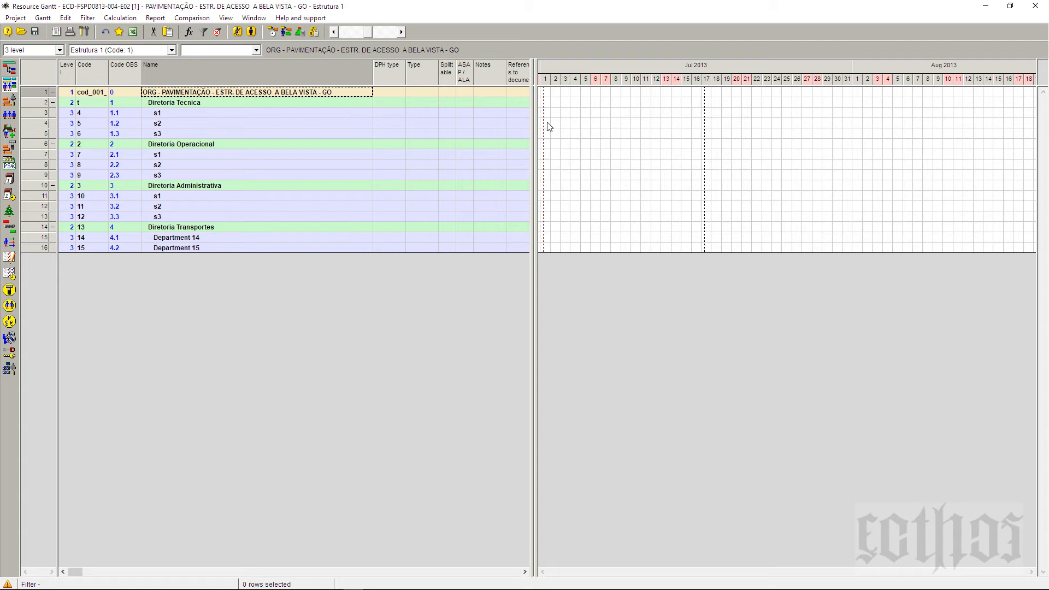
pyautogui.moveTo(543, 133); pyautogui.dragTo(684, 121)
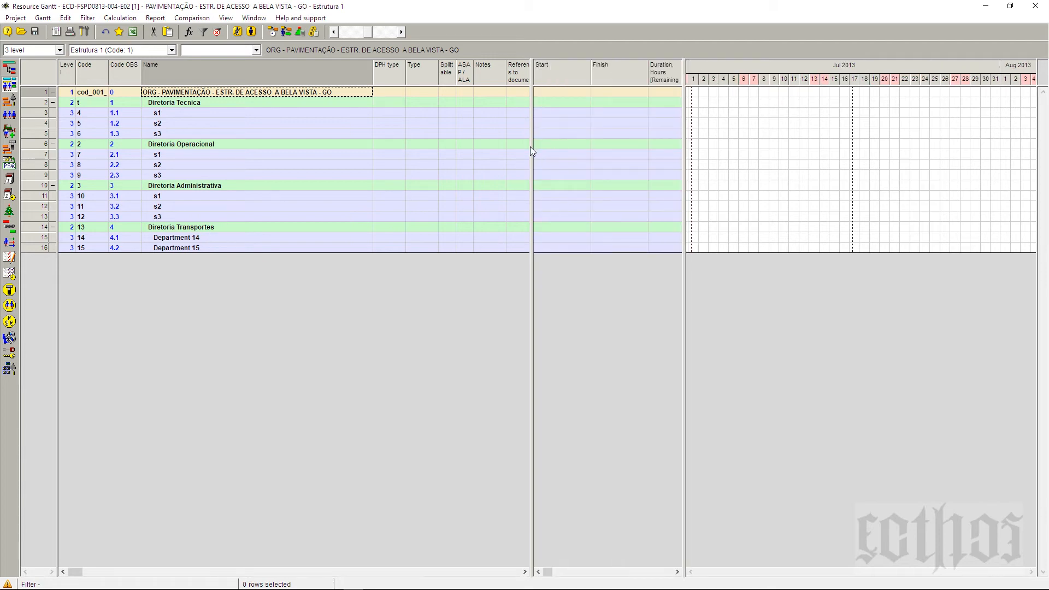
pyautogui.moveTo(532, 151); pyautogui.dragTo(593, 150)
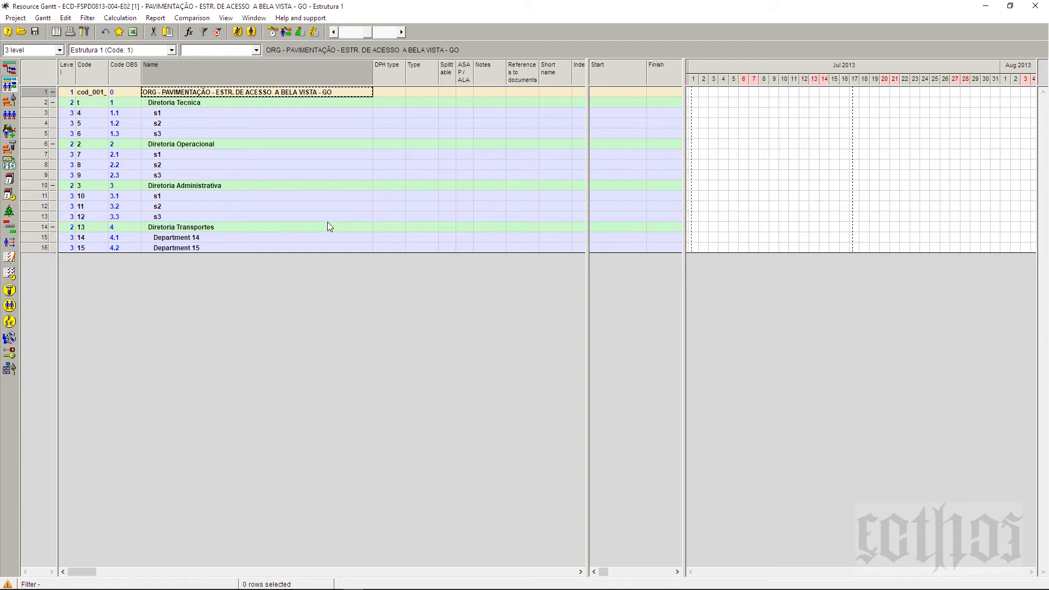
# Go through departments s1, s2 and s3 under Diretoria Tecnica, Diretoria Operacional and Diretoria Administrativa in the Resource Gantt.
pyautogui.click(178, 109)
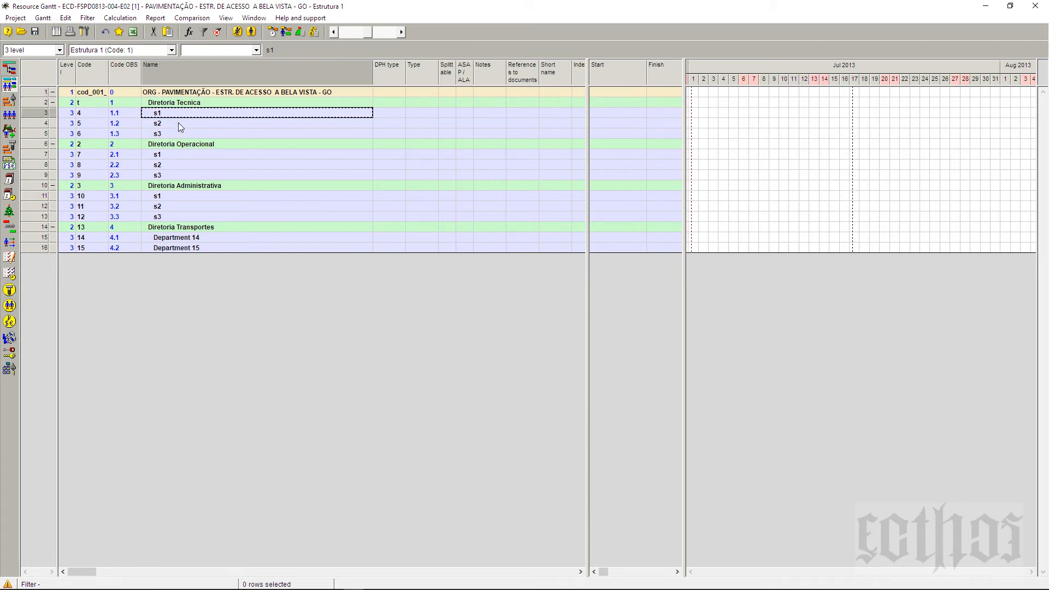
pyautogui.click(179, 123)
pyautogui.click(181, 134)
pyautogui.click(183, 154)
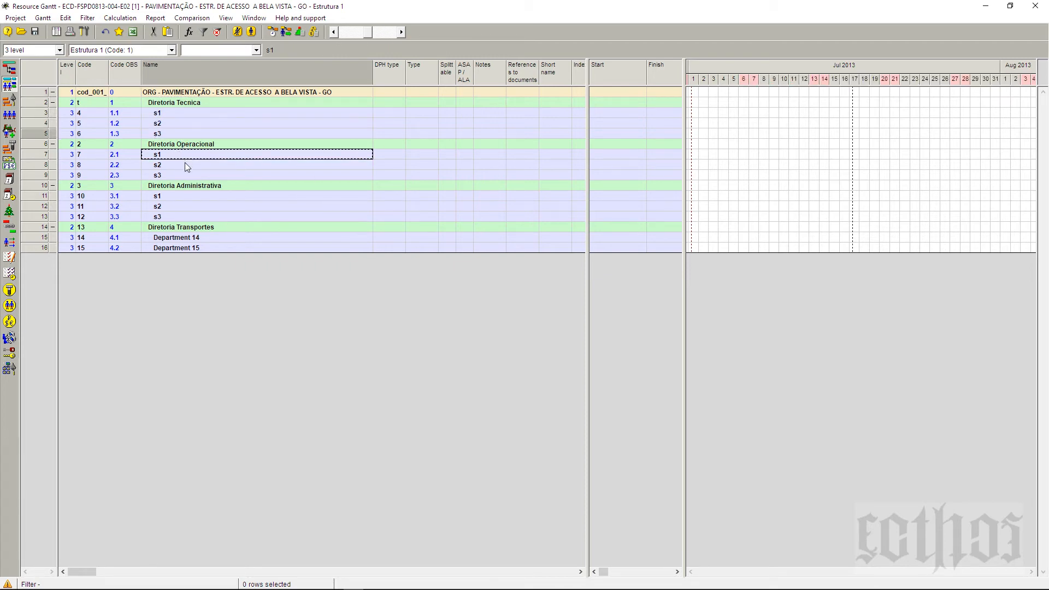
pyautogui.click(184, 165)
pyautogui.click(187, 175)
pyautogui.click(190, 197)
pyautogui.click(192, 207)
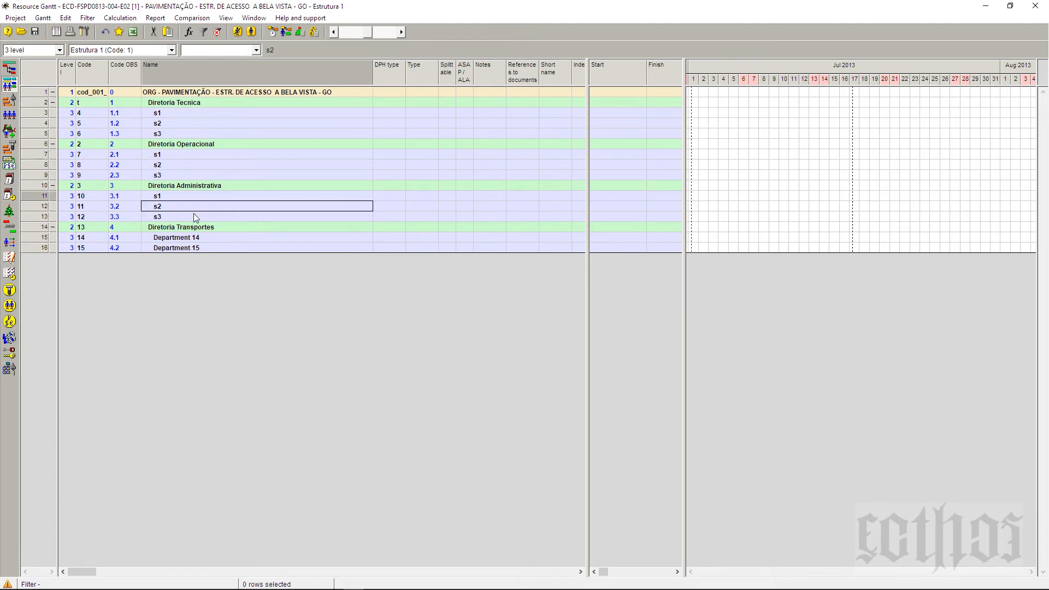
pyautogui.click(194, 216)
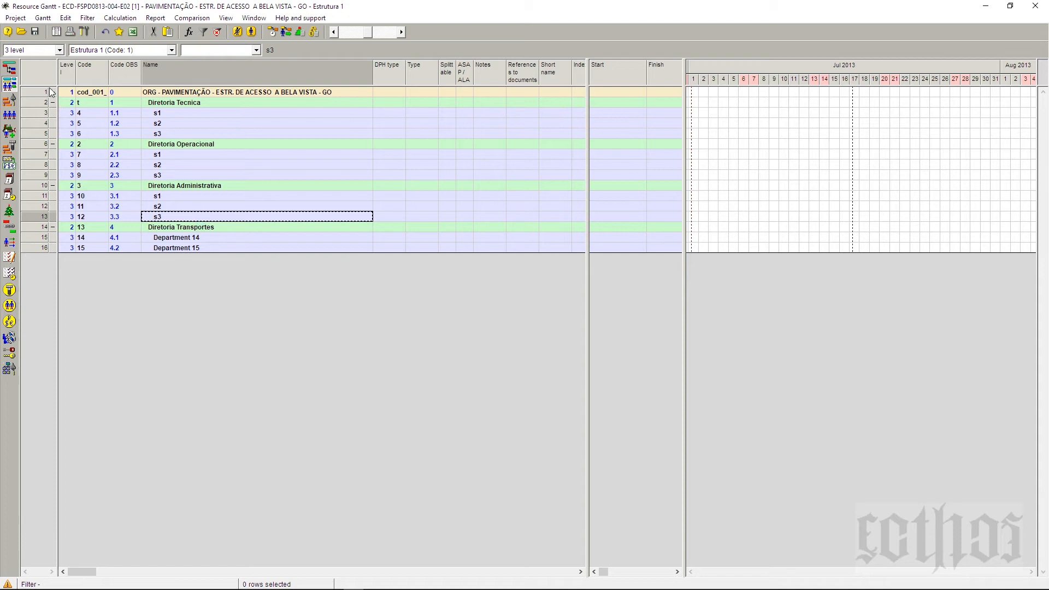
# Look at the project's WBS in the Activity Gantt and return to the Resource Gantt.
pyautogui.click(11, 70)
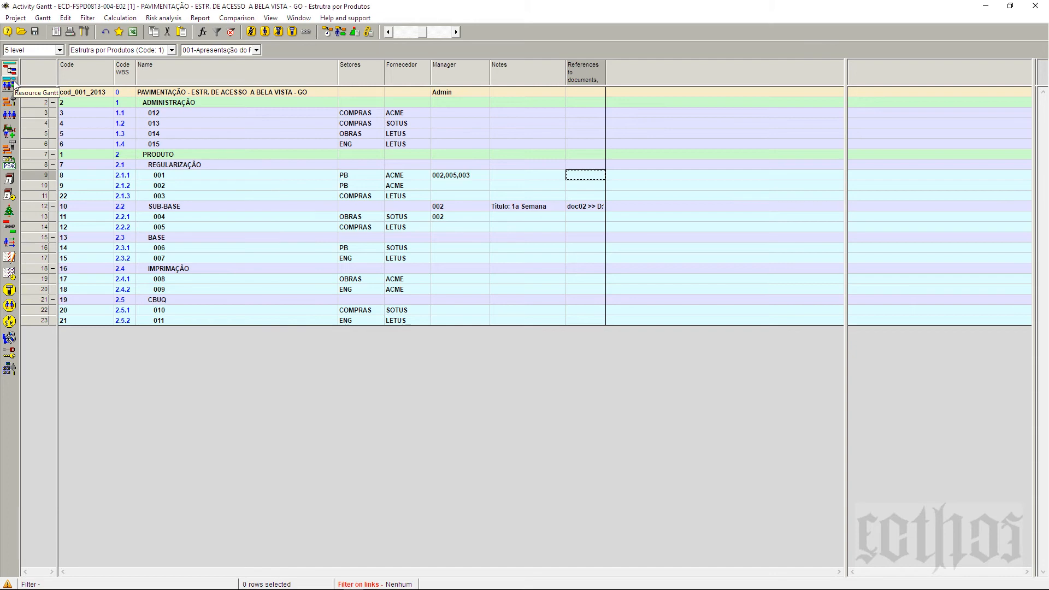
pyautogui.click(15, 85)
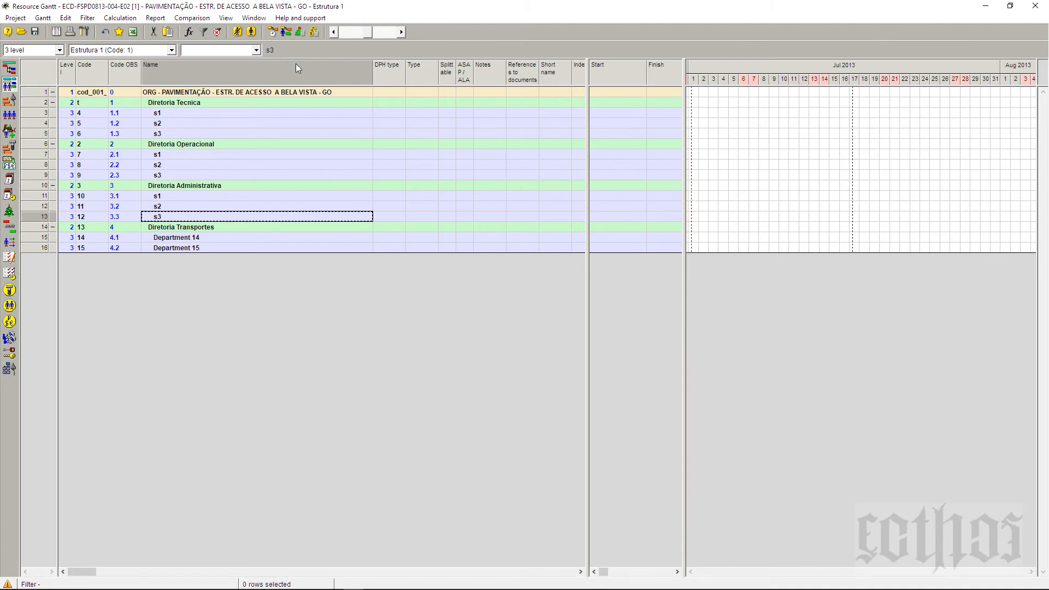
# Open the properties of department s1 under Diretoria Tecnica and look through its general data, resources and subordinate departments.
pyautogui.click(48, 113)
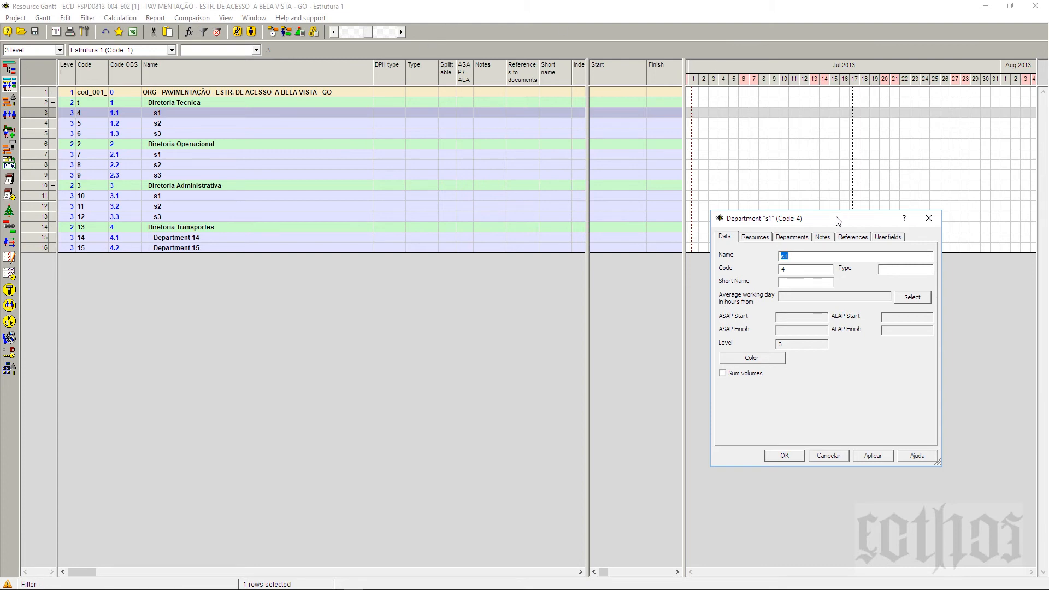
pyautogui.moveTo(840, 219); pyautogui.dragTo(353, 277)
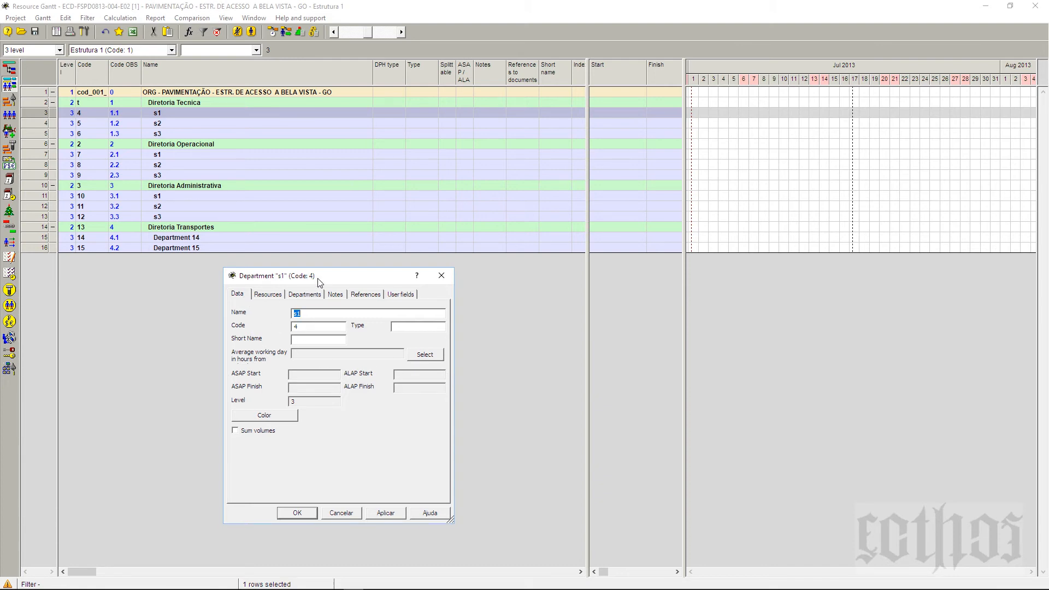
pyautogui.moveTo(319, 276); pyautogui.dragTo(322, 274)
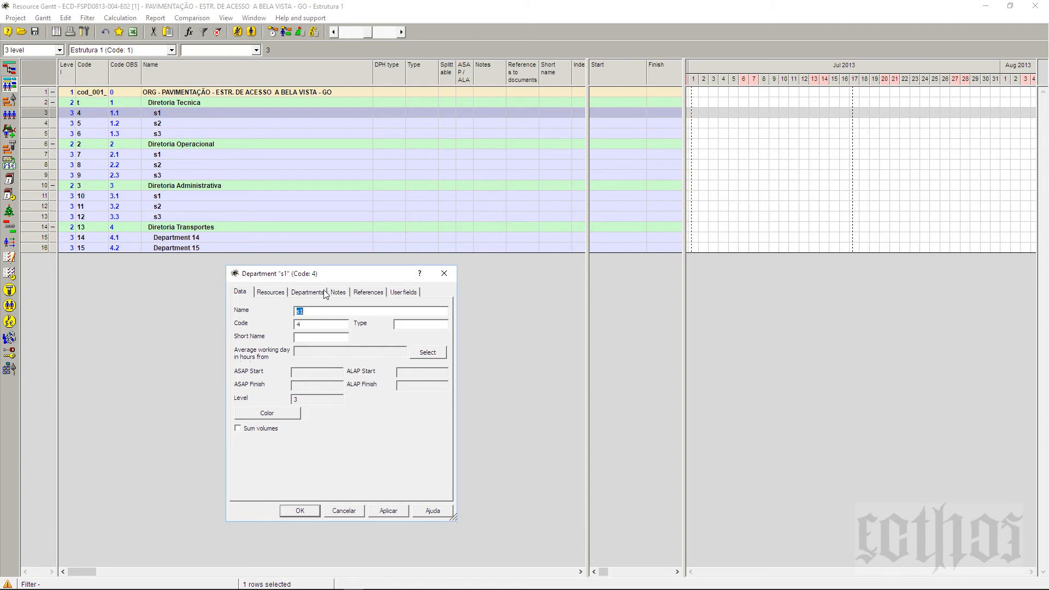
pyautogui.click(273, 294)
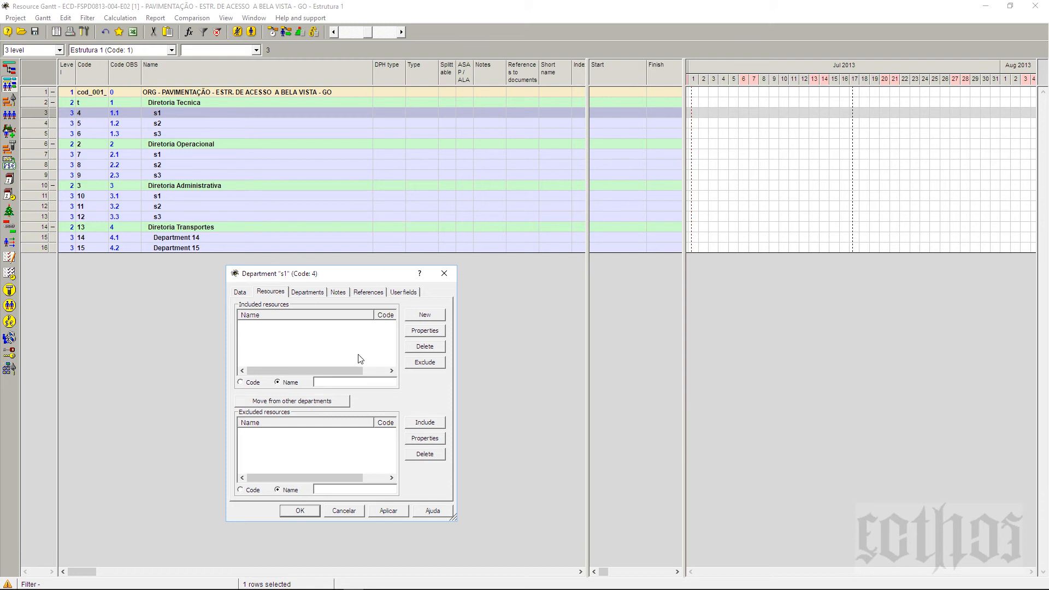
pyautogui.click(306, 295)
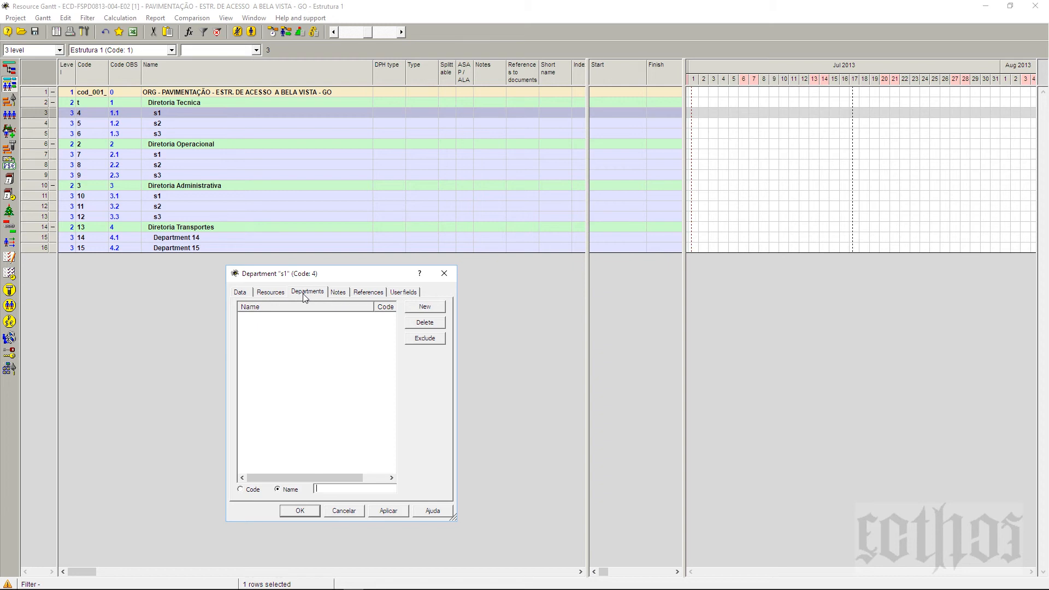
pyautogui.click(273, 293)
pyautogui.click(240, 293)
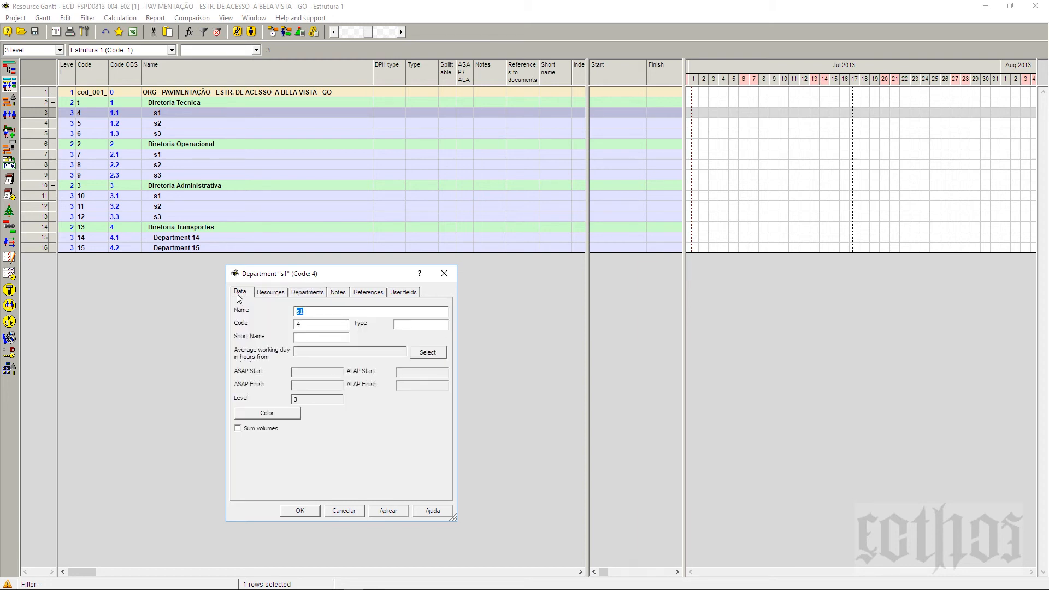
# Review department s1's resources, notes, references and user fields, and leave its properties without saving.
pyautogui.moveTo(277, 281); pyautogui.dragTo(332, 286)
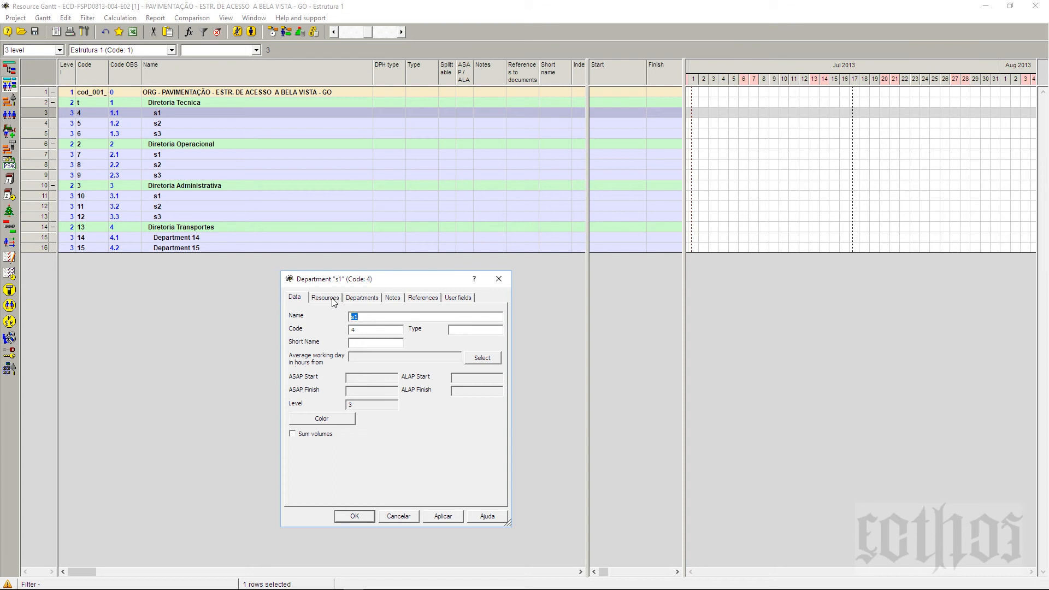
pyautogui.click(333, 299)
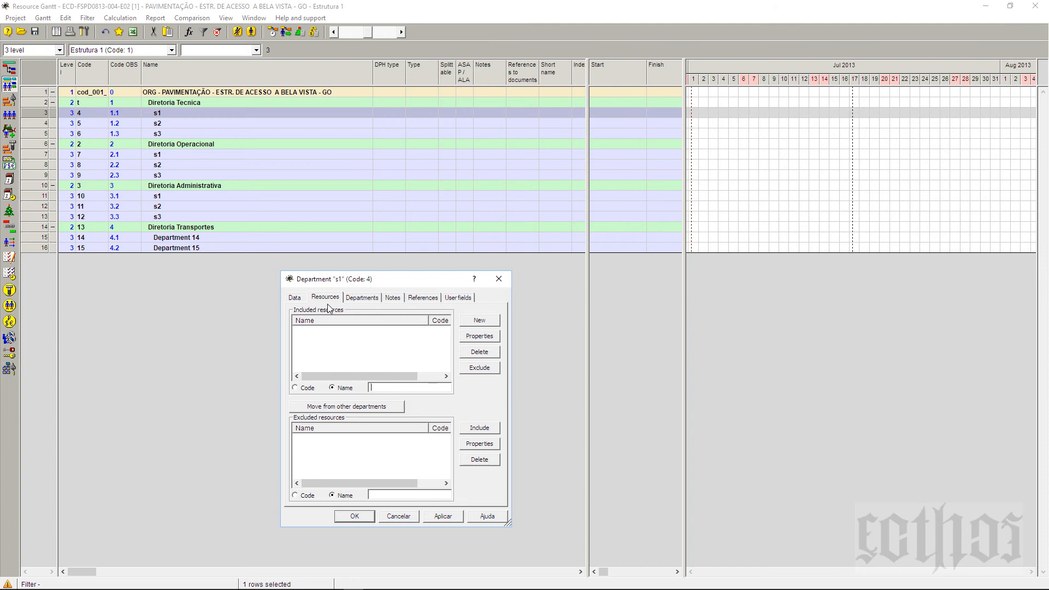
pyautogui.click(397, 296)
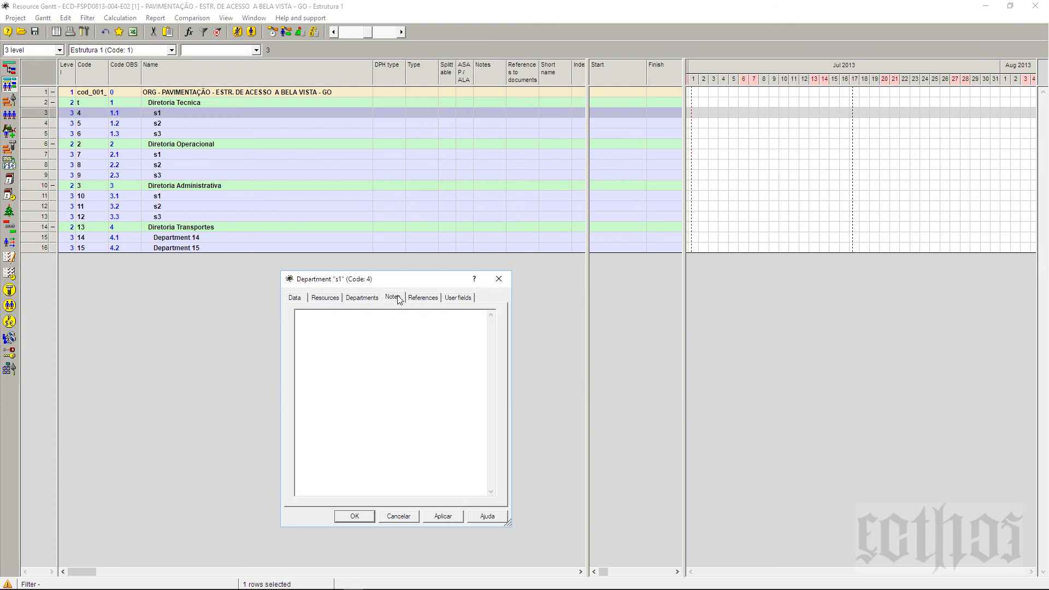
pyautogui.click(417, 299)
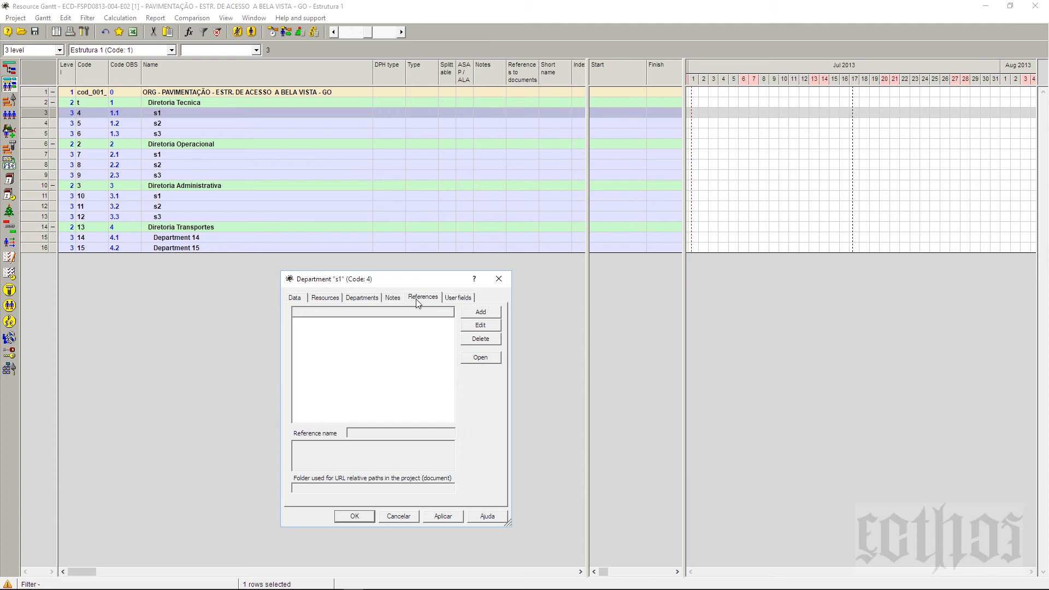
pyautogui.click(463, 298)
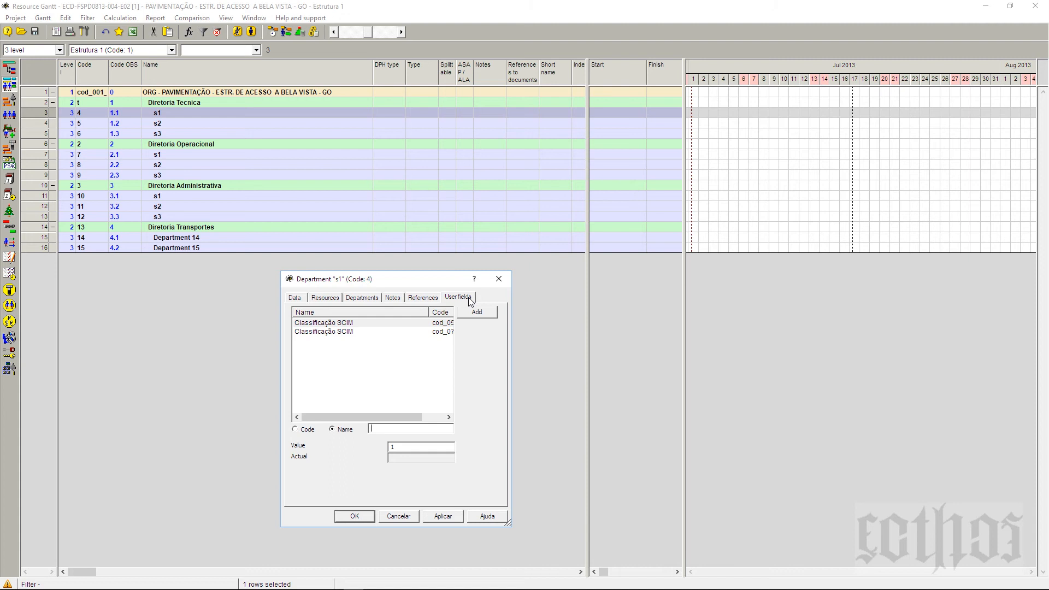
pyautogui.click(398, 517)
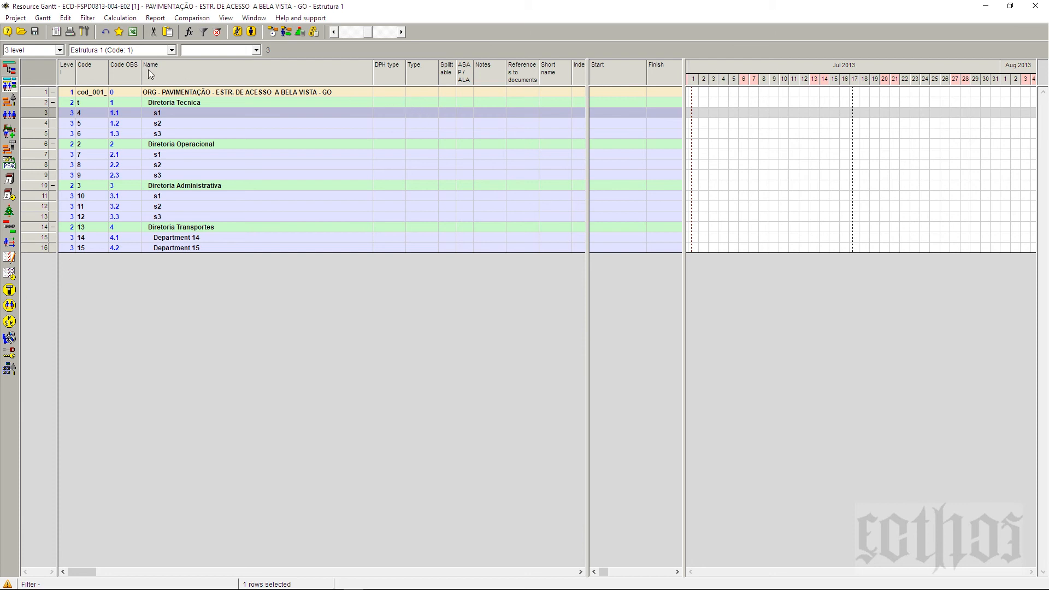
# Examine the available OBS structures and the options for creating them, cancel, and close the Resource Gantt.
pyautogui.click(144, 48)
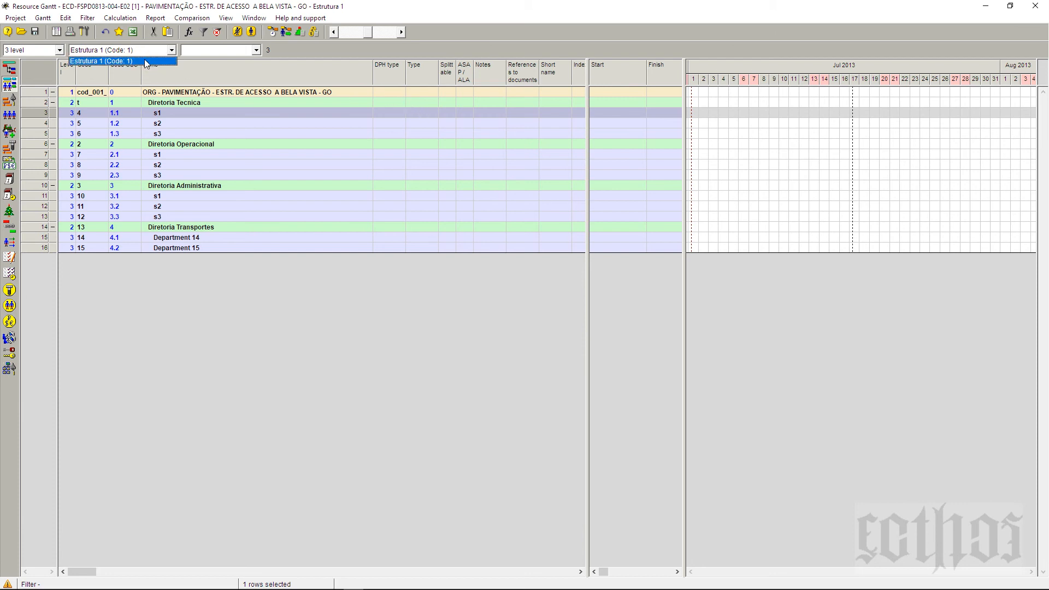
pyautogui.click(145, 61)
pyautogui.click(19, 19)
pyautogui.click(28, 30)
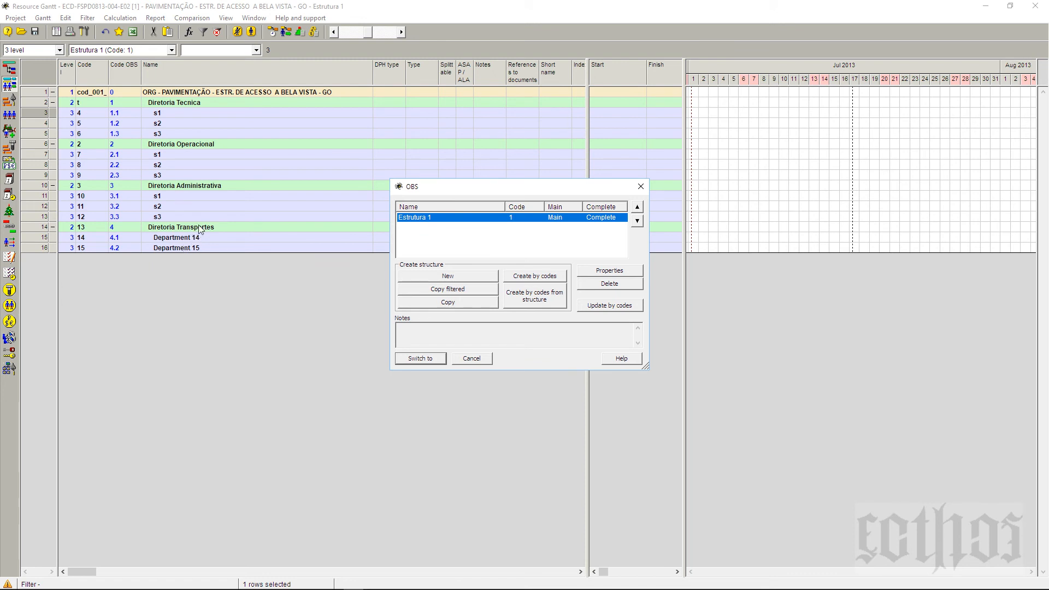
pyautogui.moveTo(513, 203); pyautogui.dragTo(430, 297)
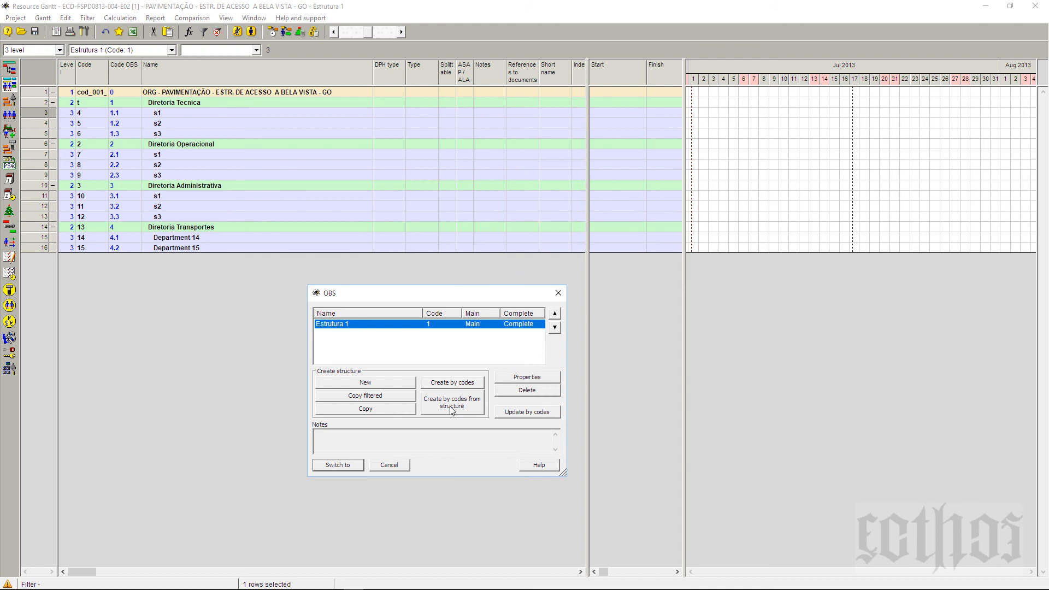
pyautogui.click(400, 467)
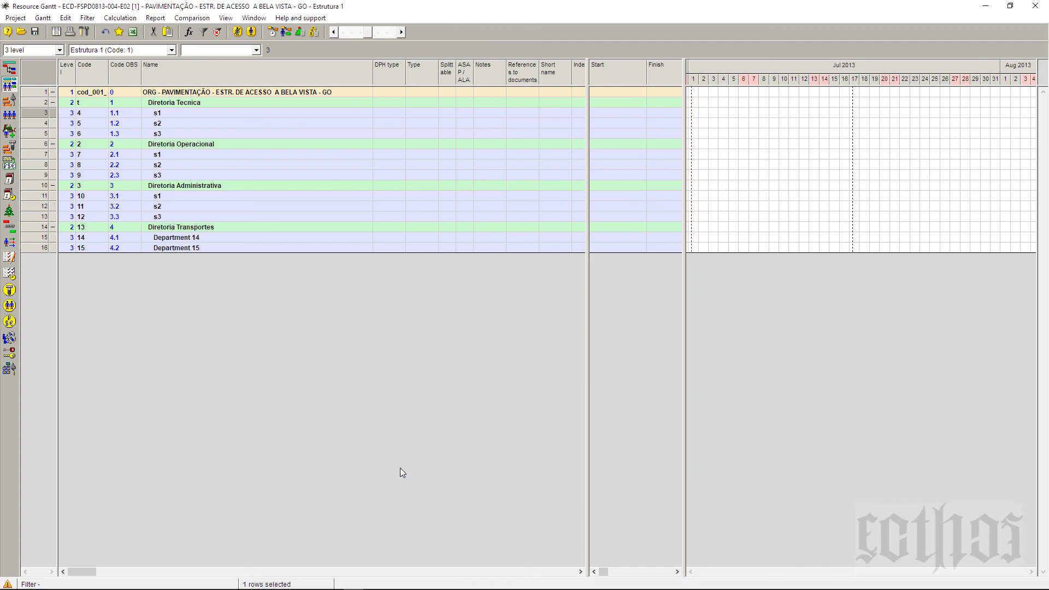
pyautogui.click(1035, 6)
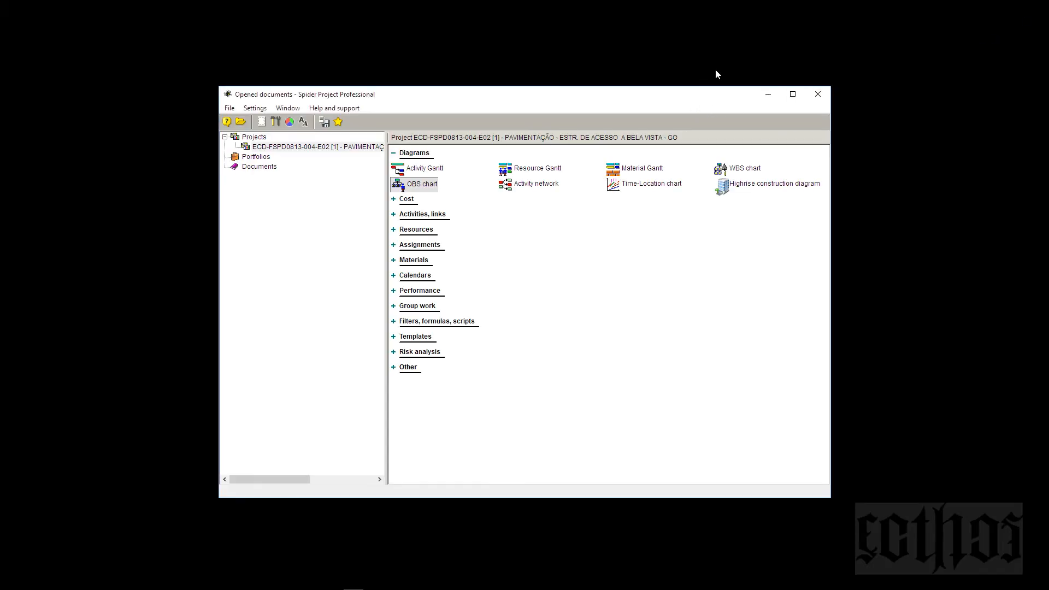